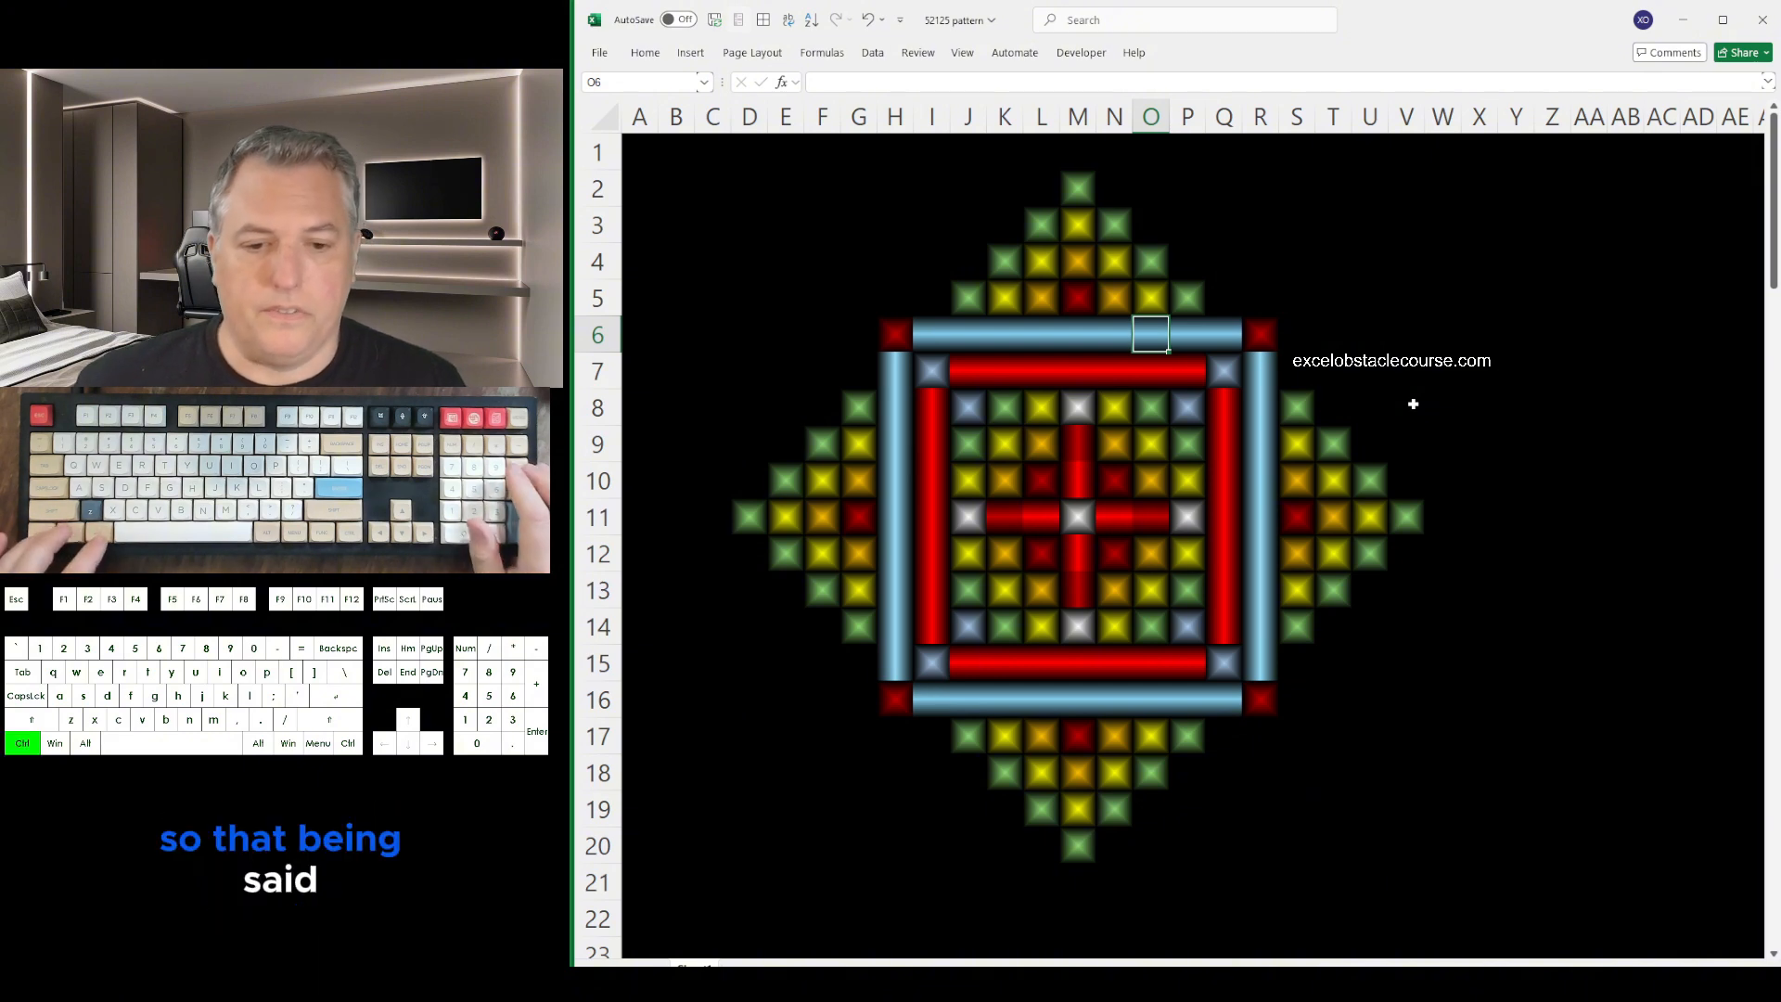
Examine the finished neon pattern up close, including its blue tube borders and the glowing square cells around them
ctrl+scroll(1413, 404, up, 3)
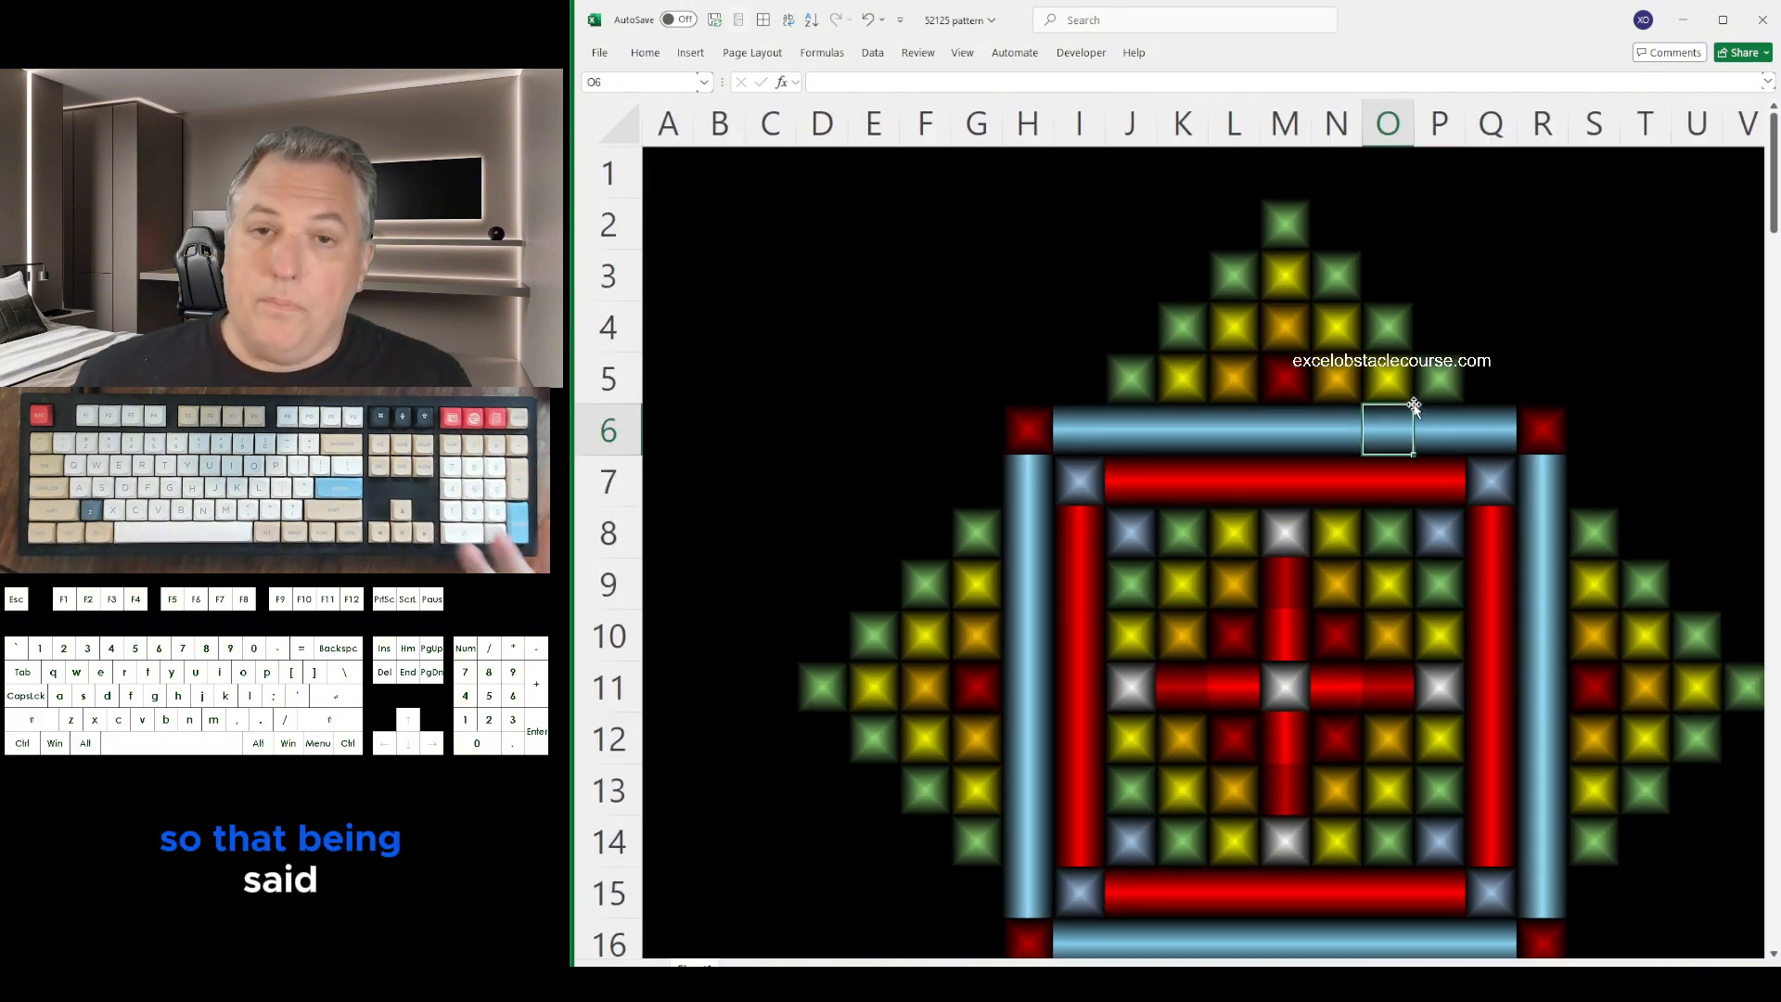
key(ctrl+alt+equal)
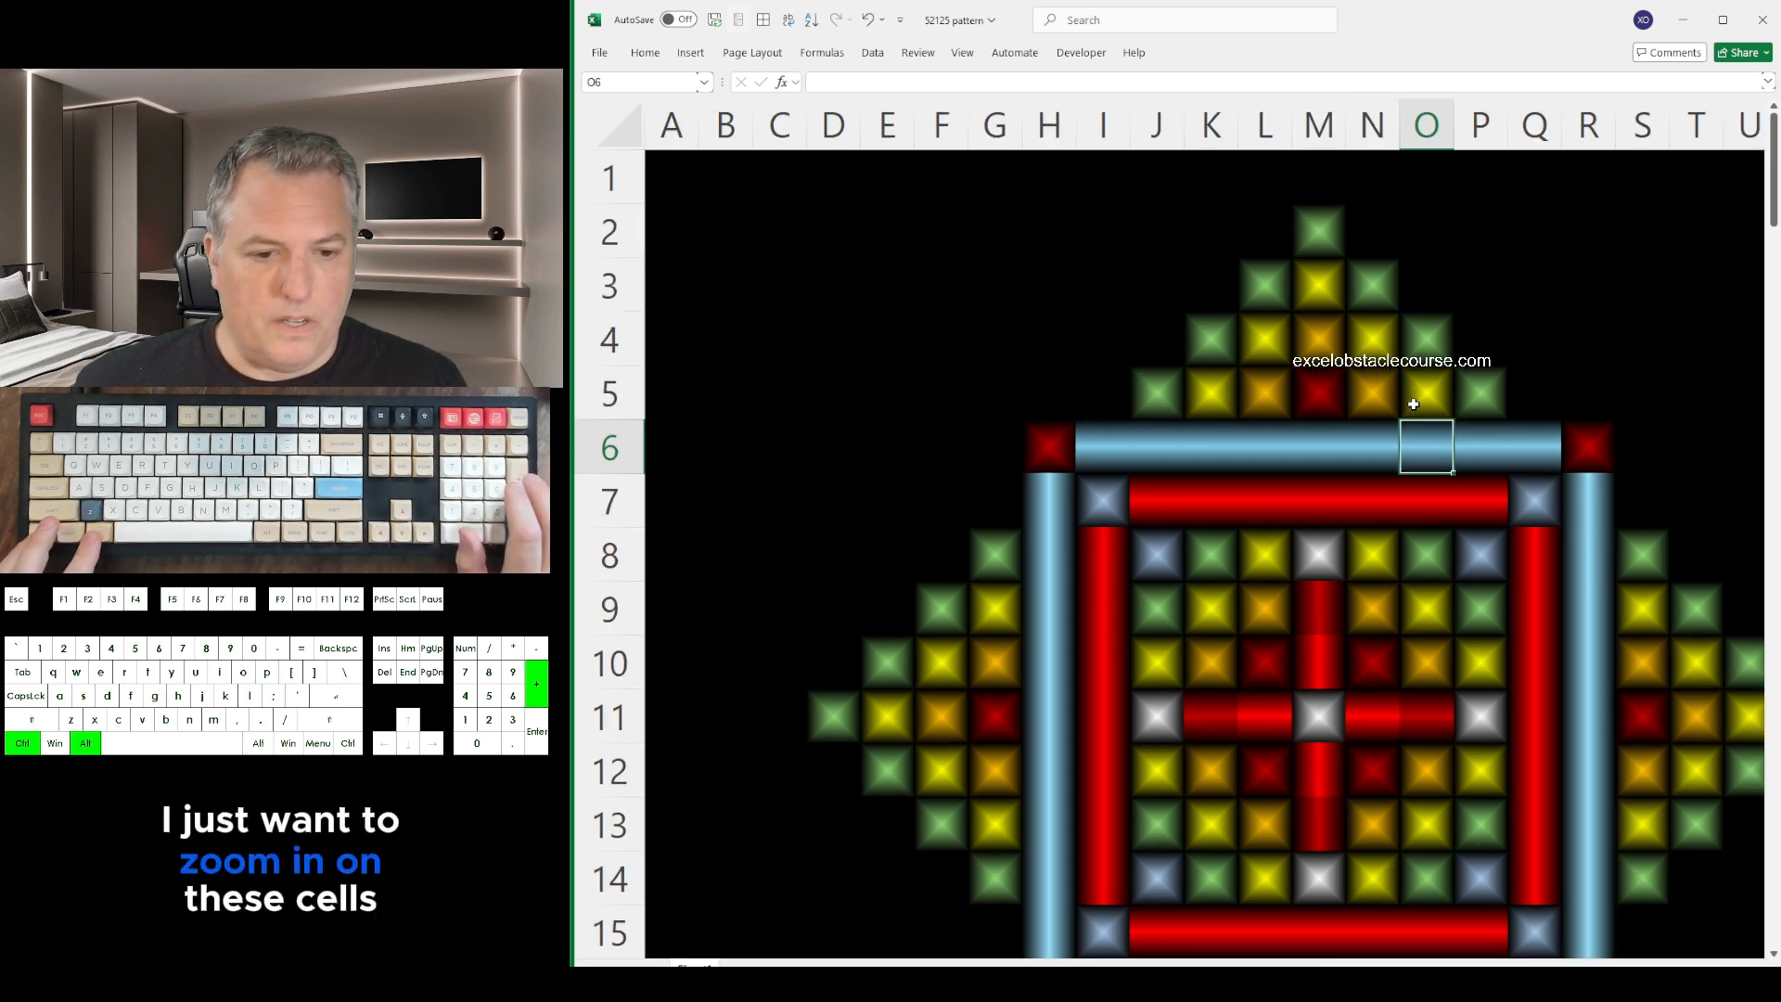
key(Left)
key(Left)
key(Left)
key(Left)
key(Left)
key(Left)
key(Left)
key(Left)
key(Left)
key(Left)
key(Left)
key(Left)
key(Left)
key(Left)
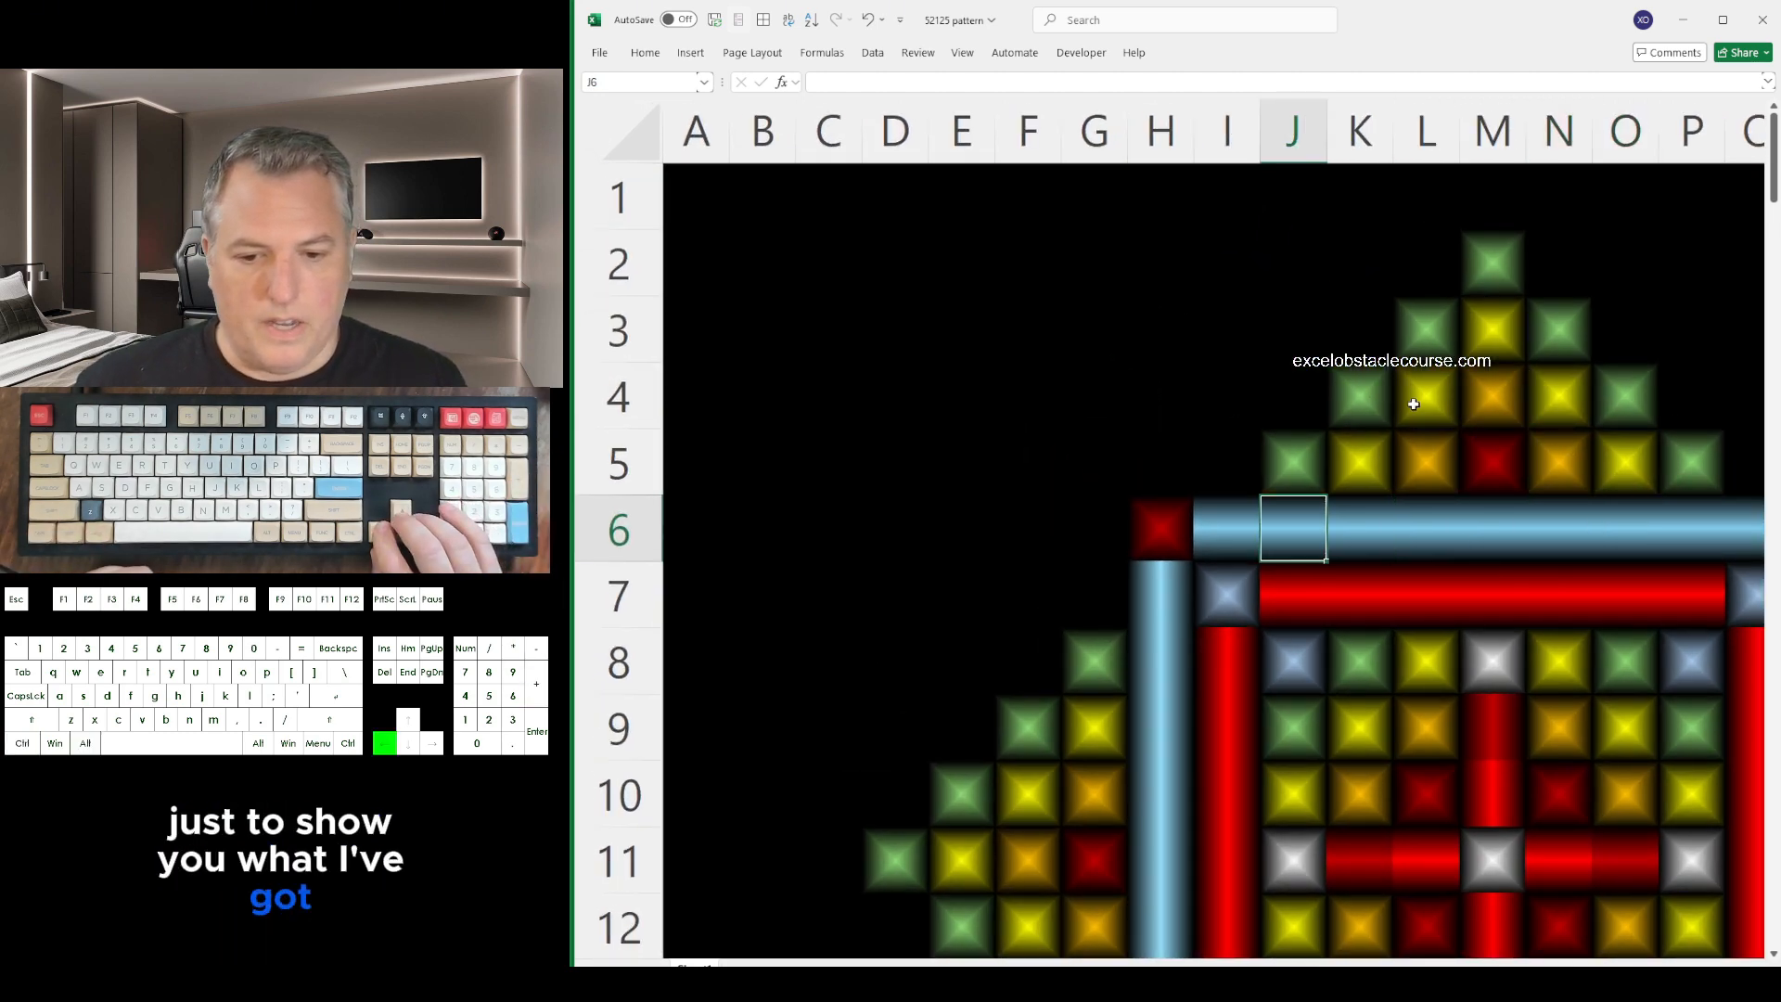
key(Down)
key(Down)
key(Down)
key(Down)
key(Right)
key(Right)
key(Right)
key(Right)
key(Right)
key(Right)
key(Right)
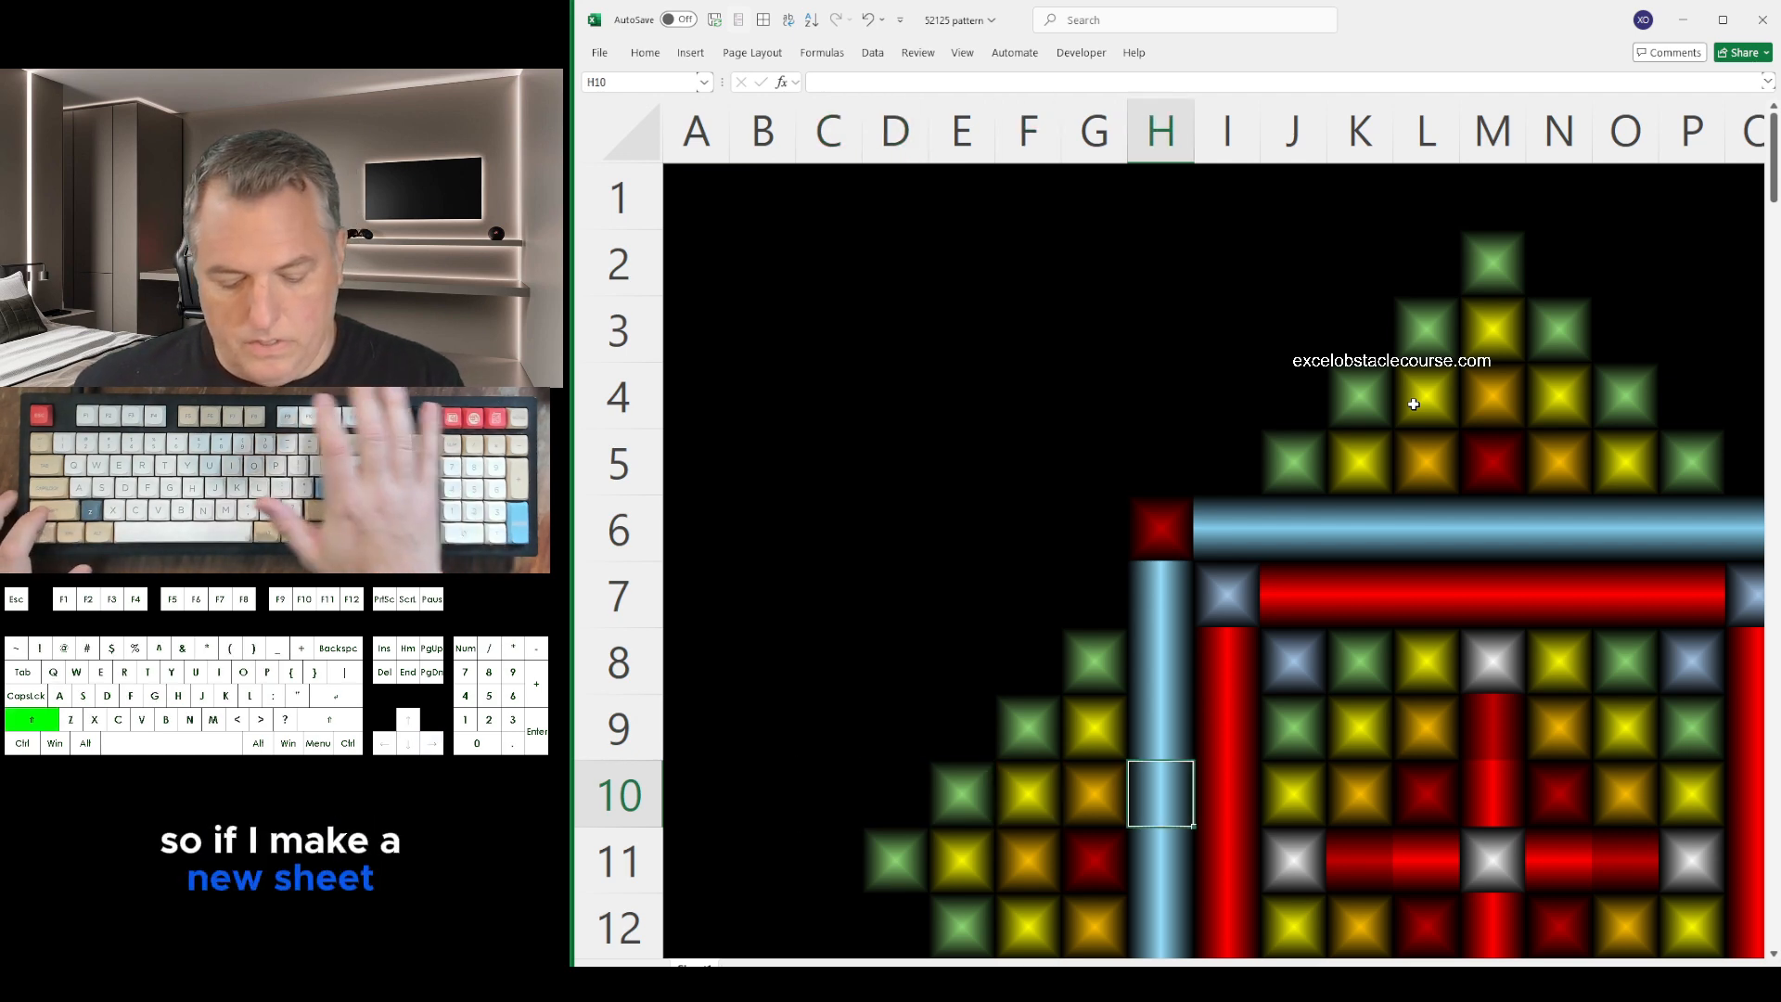
Add a new worksheet and hide its gridlines
key(shift+F11)
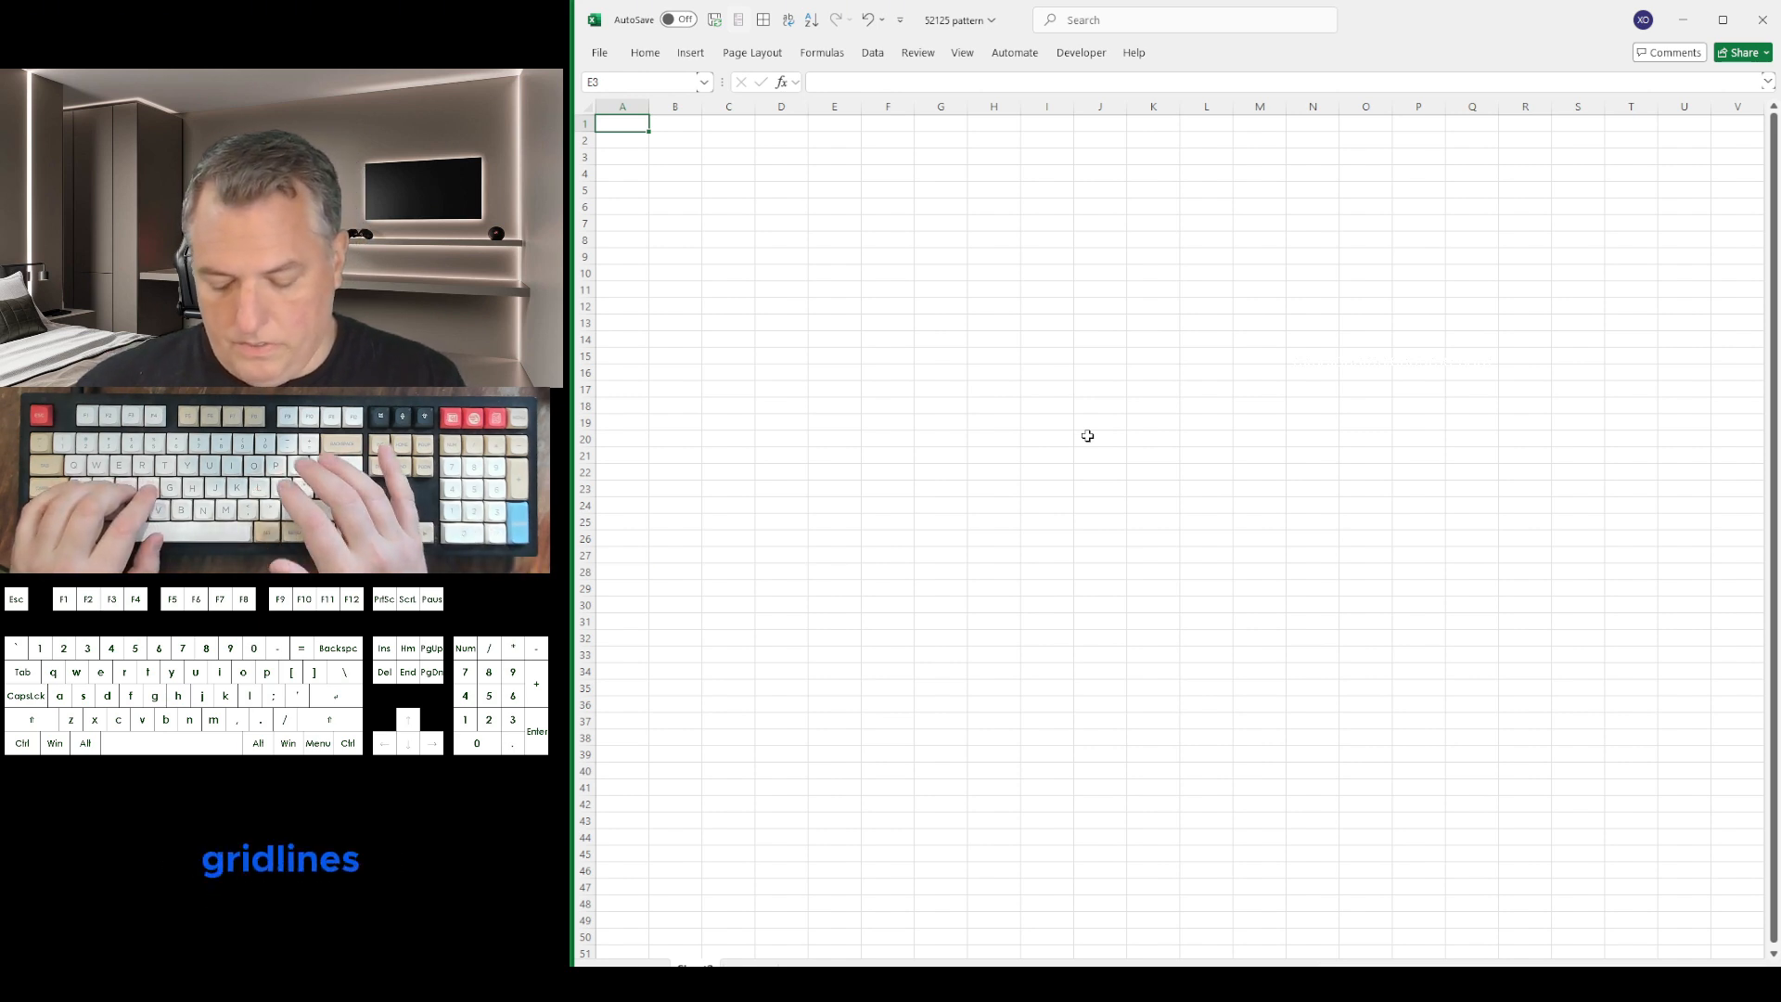
key(alt)
key(w)
key(v)
key(g)
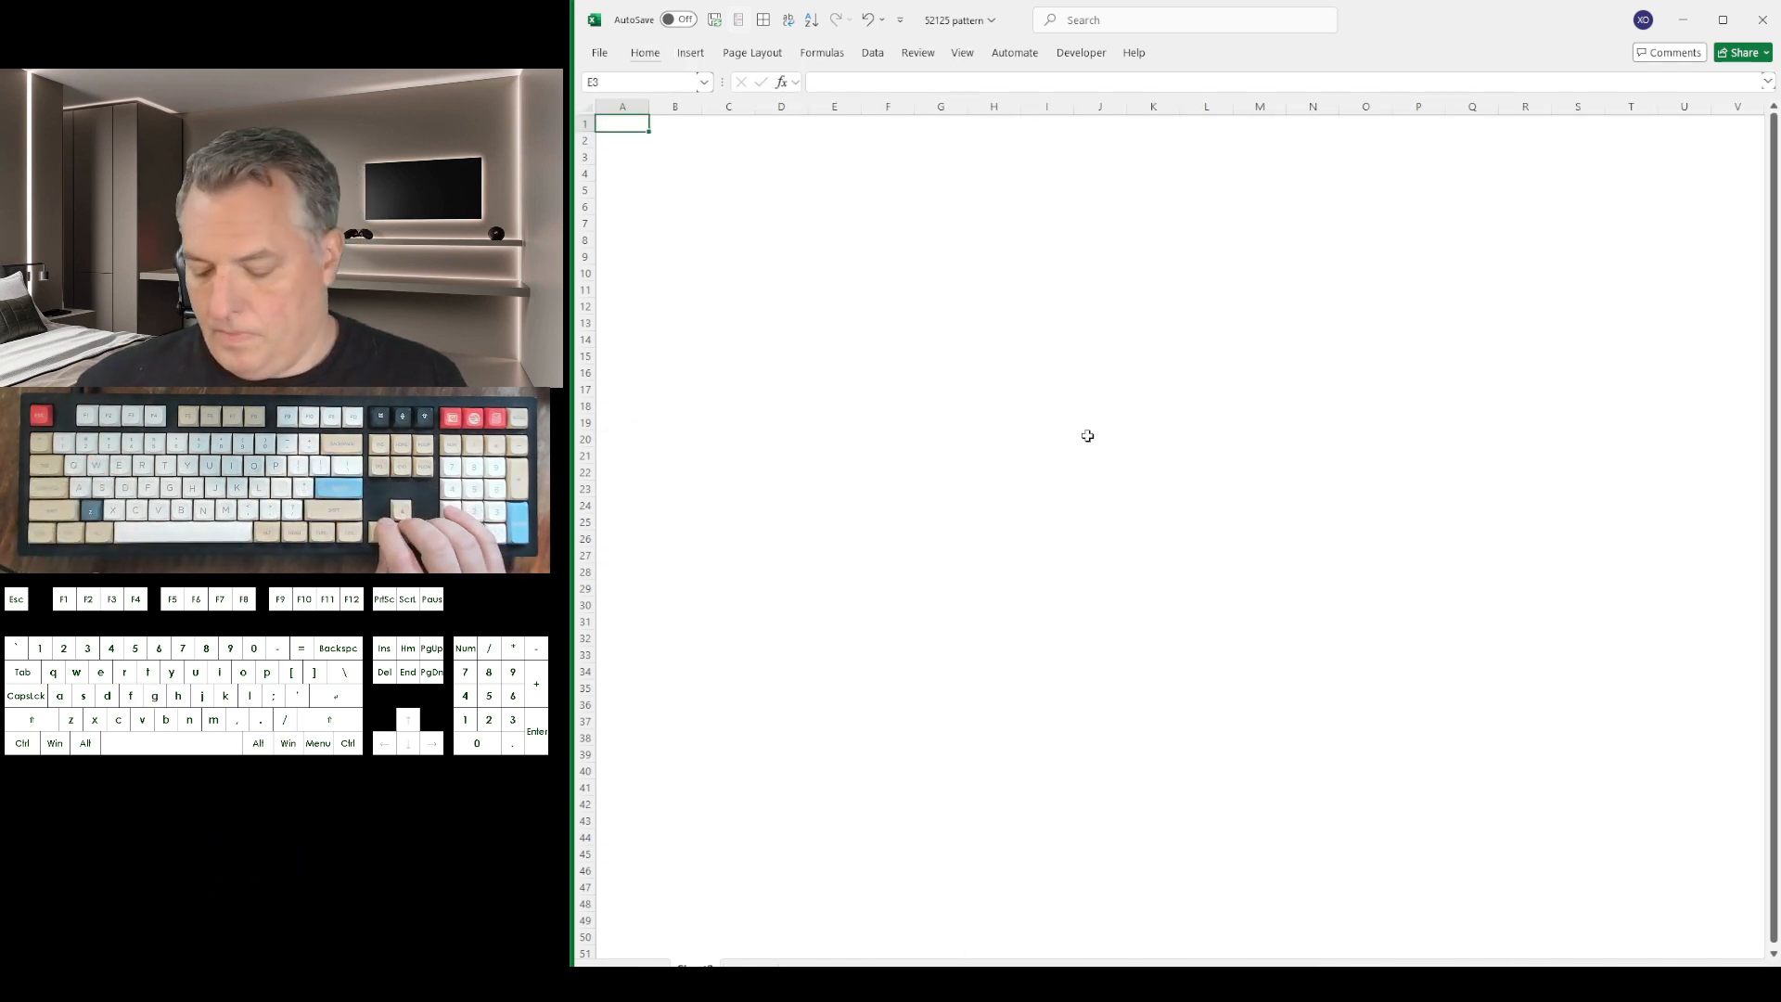
Set the column width of the entire new sheet to 2.2 so the cells are square
key(ctrl+a)
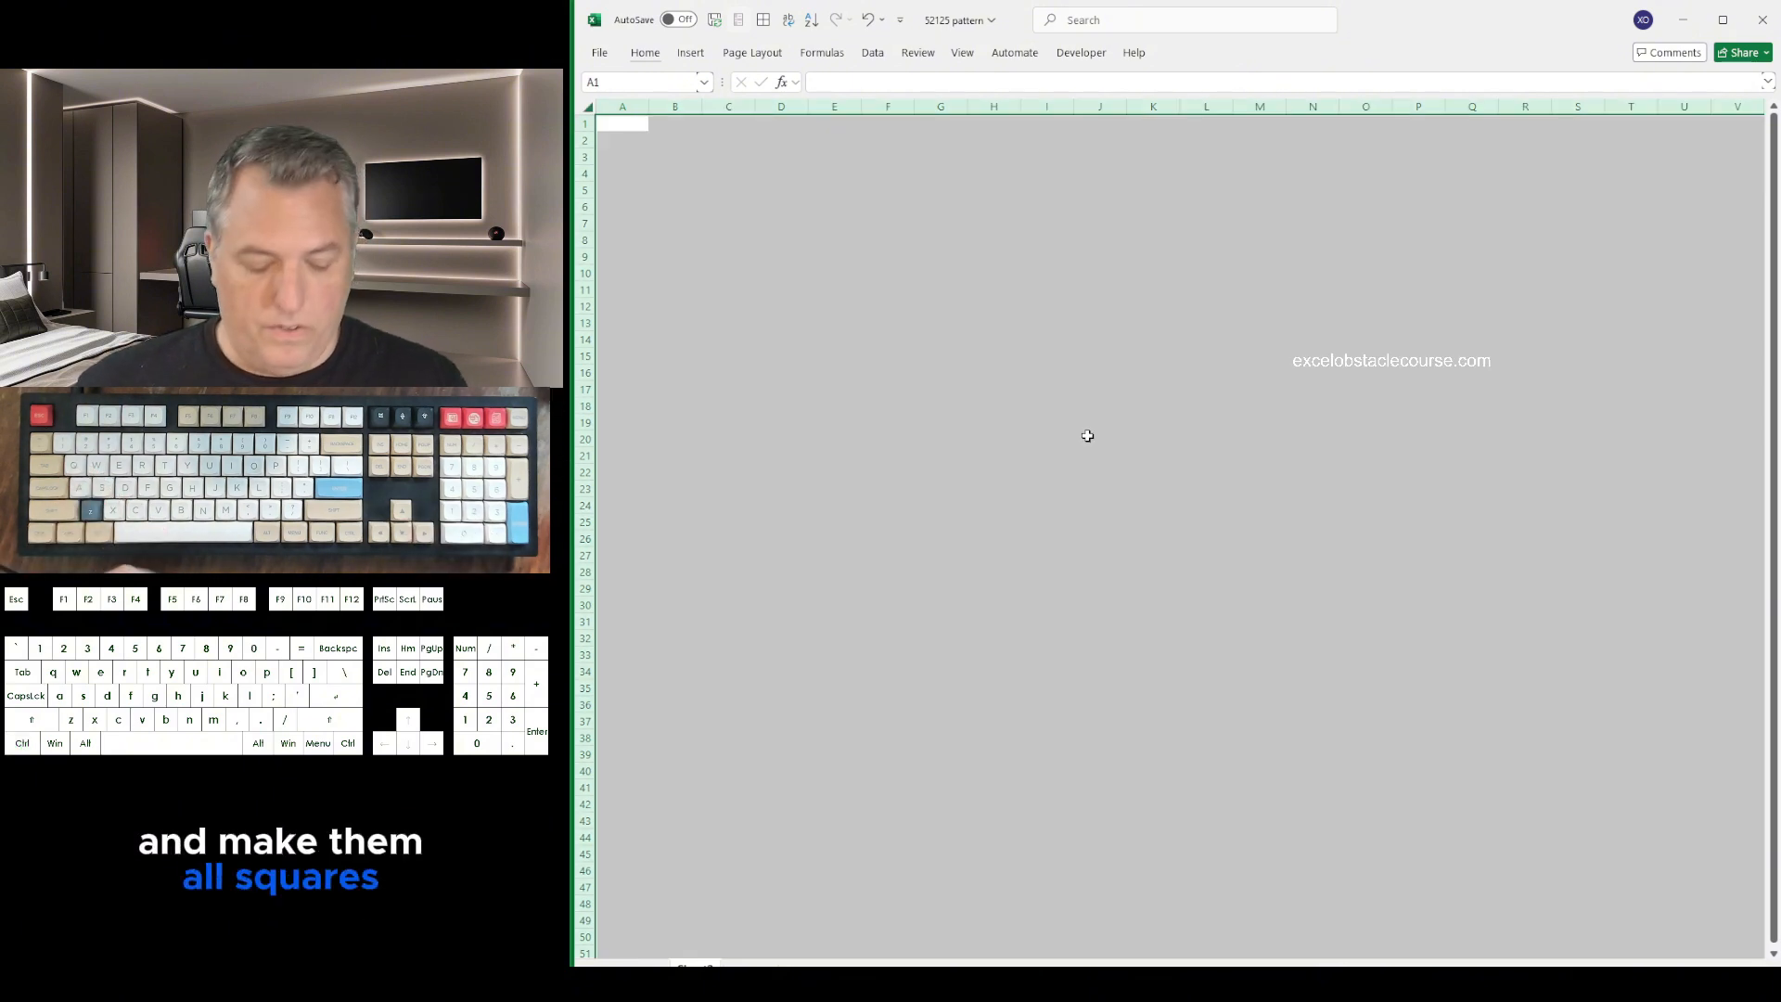
key(alt)
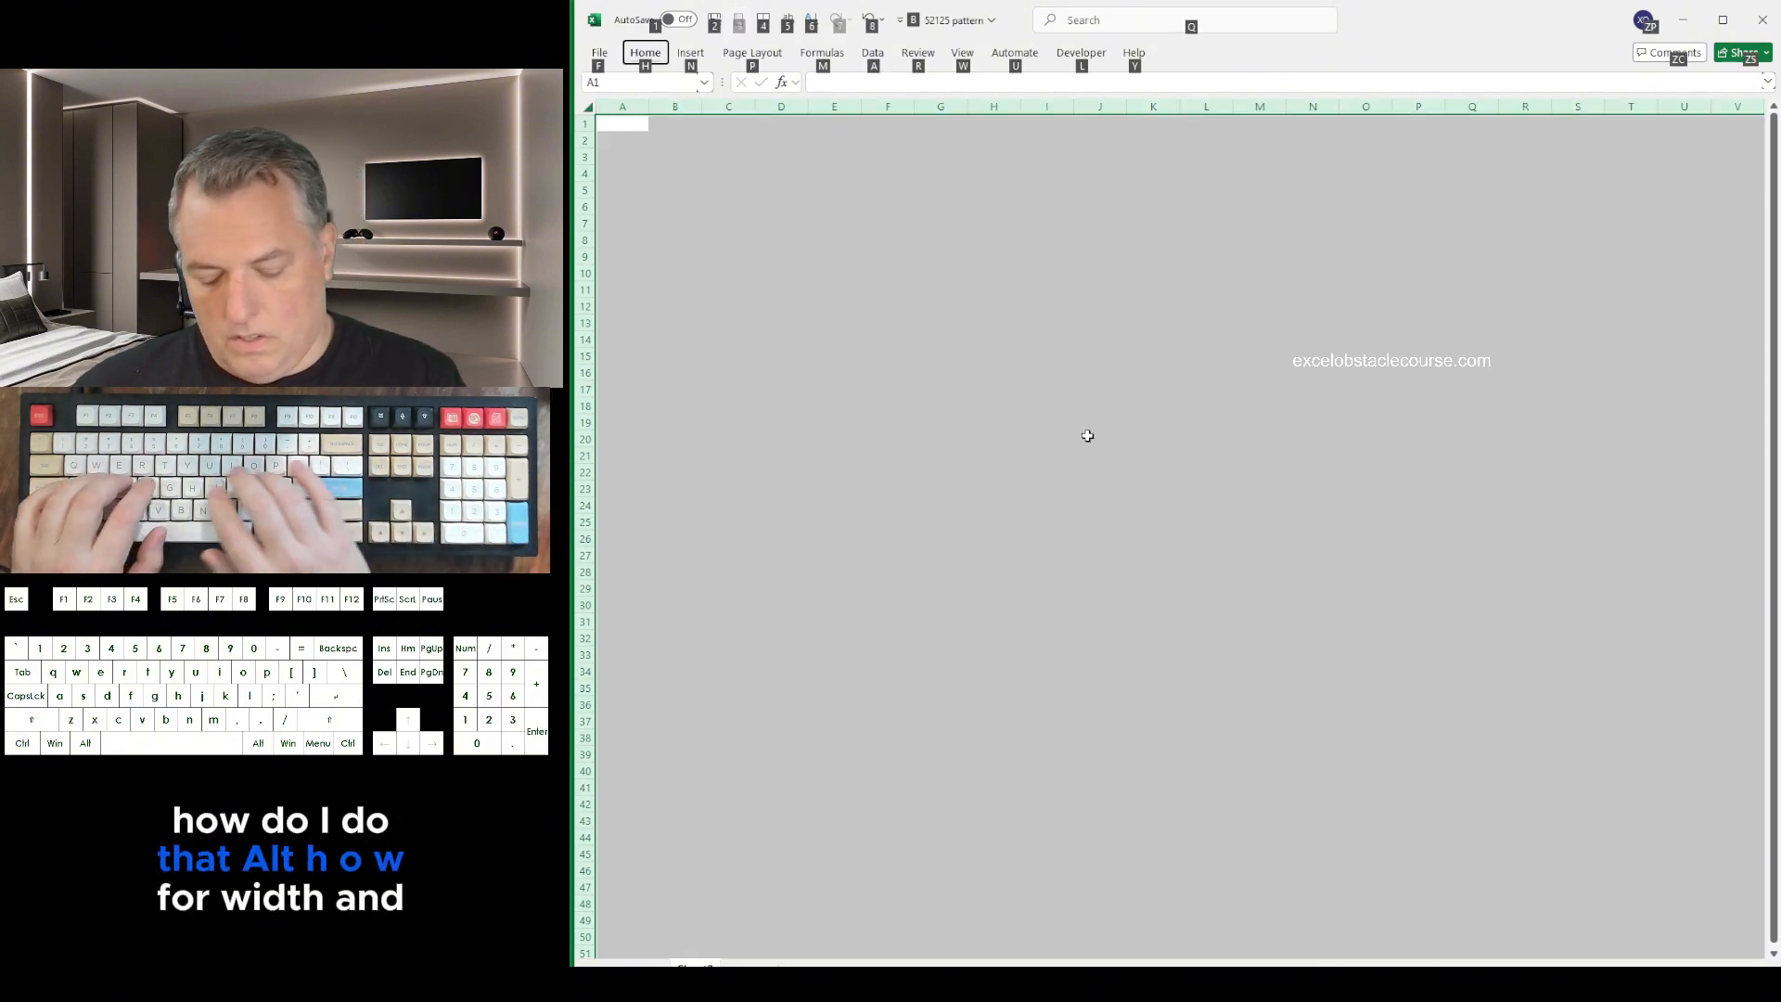
key(h)
key(o)
key(w)
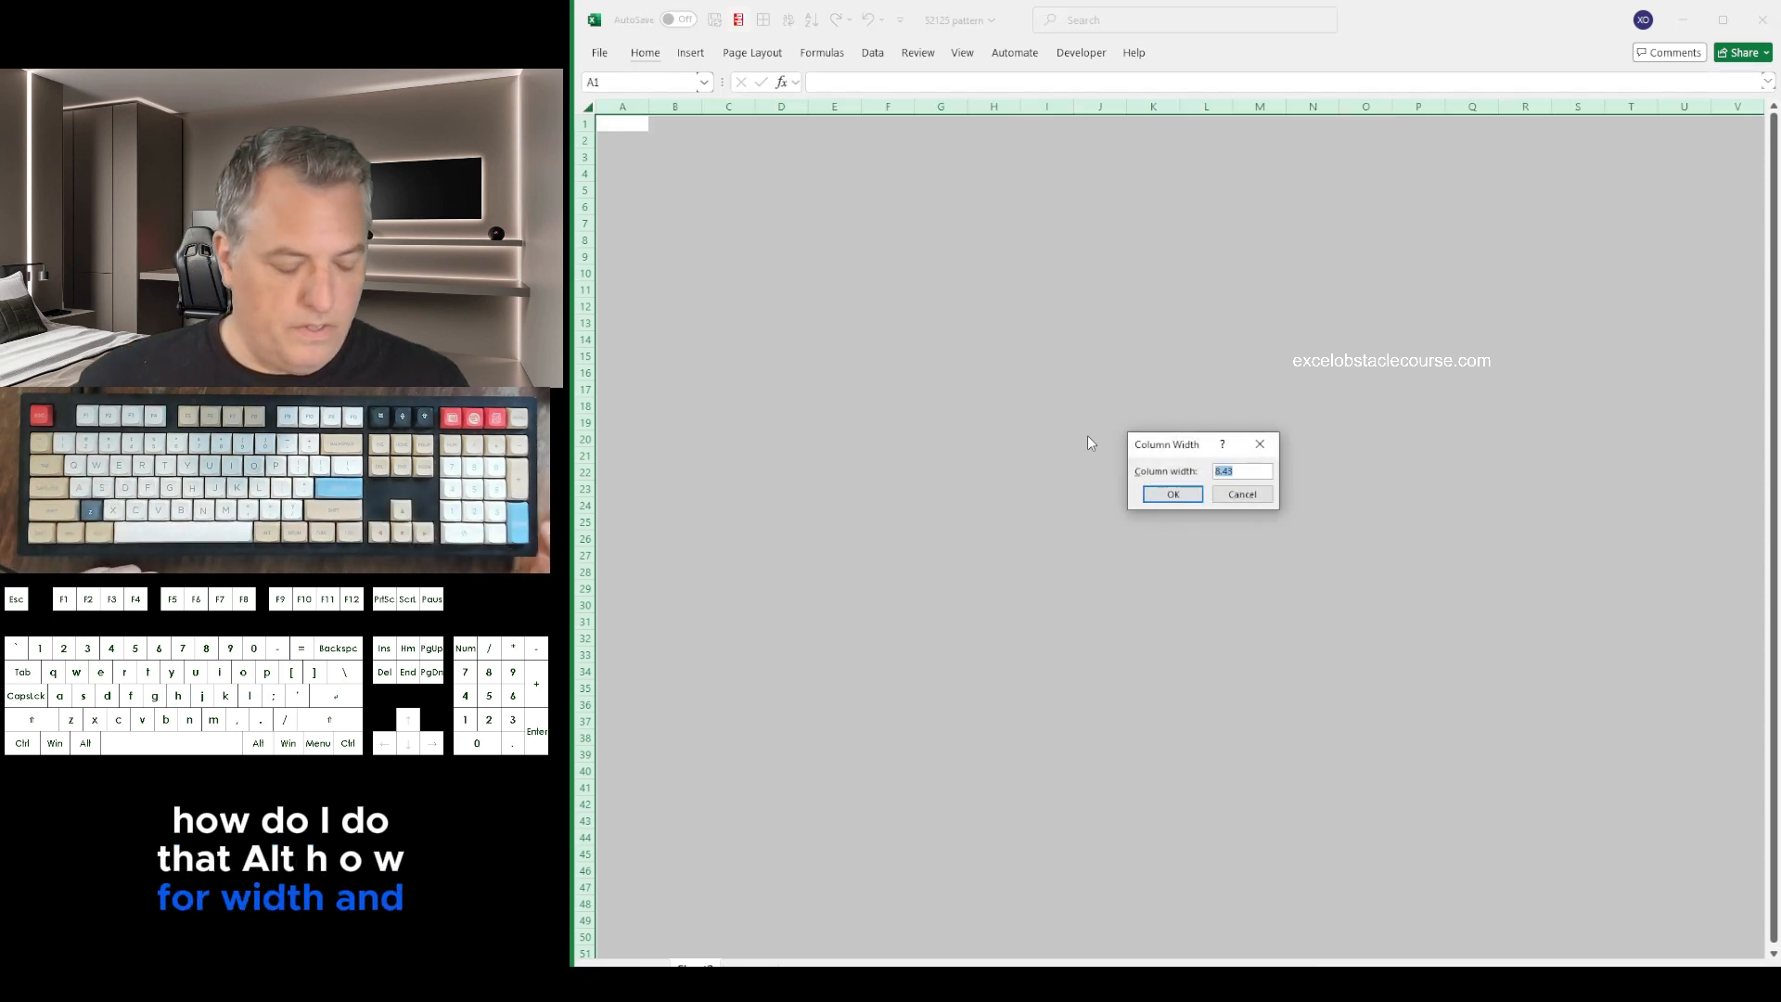
text(2.2)
key(Return)
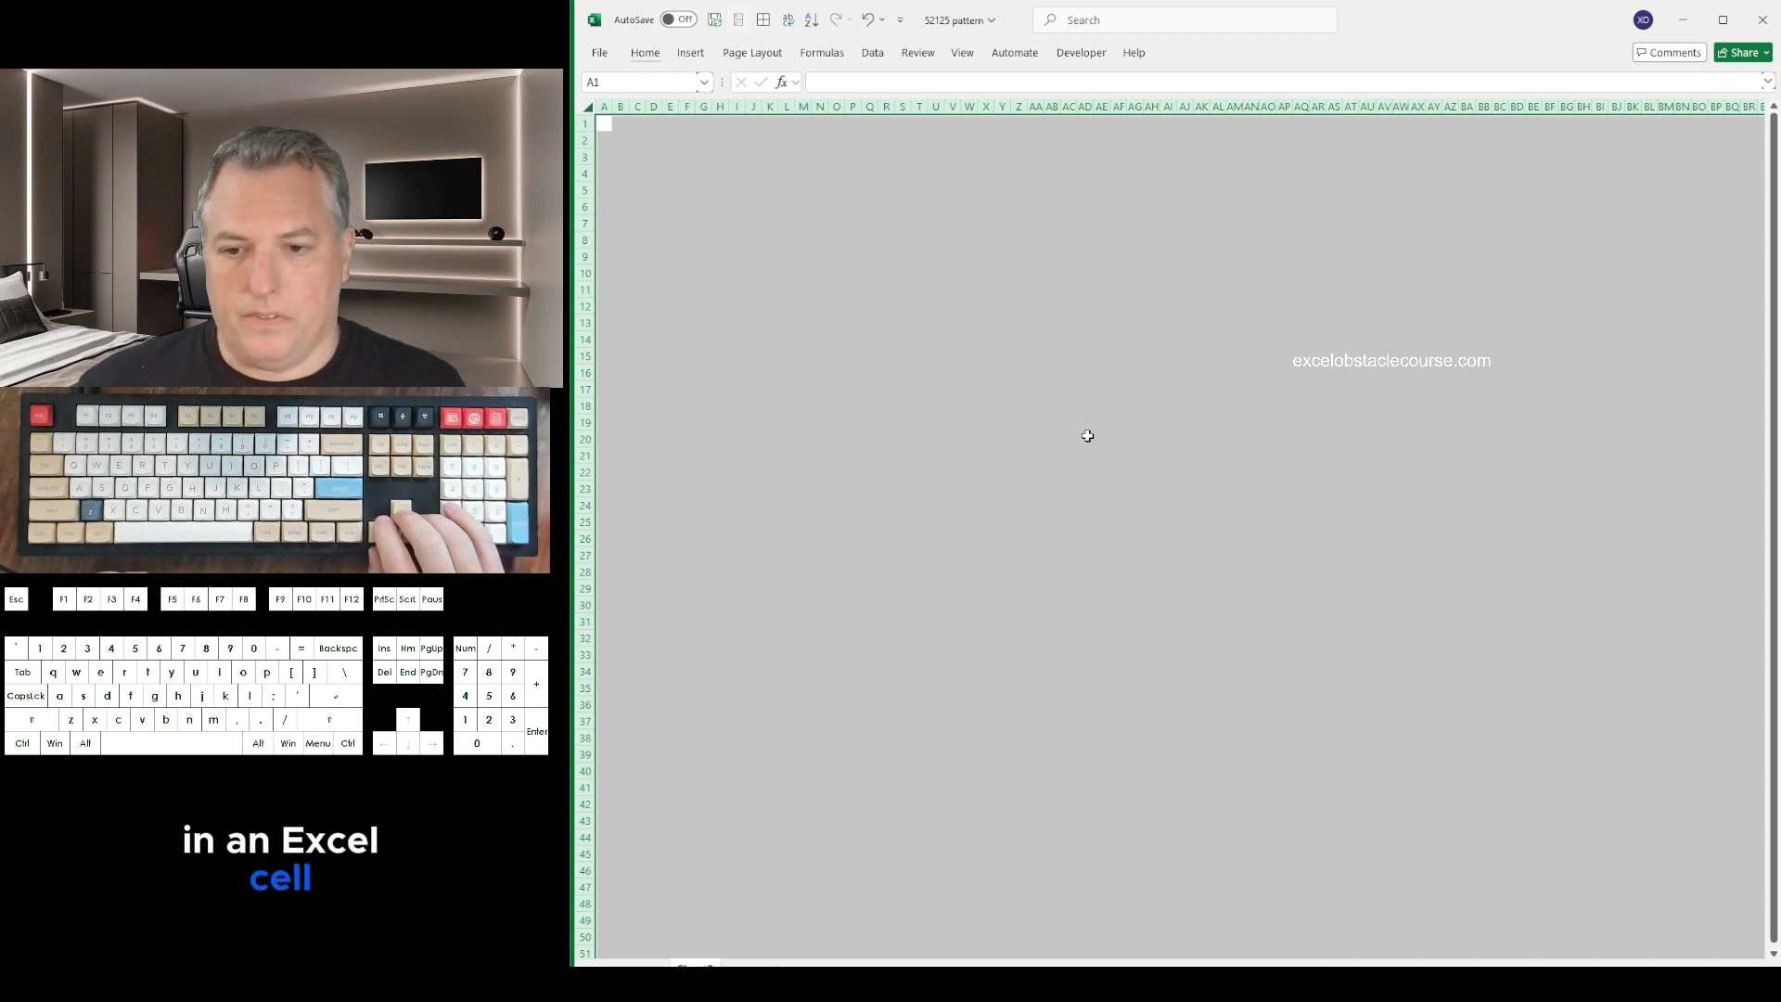
key(Right)
key(Right)
key(Right)
key(Right)
key(Right)
key(Right)
key(Right)
key(Right)
key(Right)
key(Left)
key(Left)
key(Left)
key(Left)
key(Left)
key(Left)
key(Left)
key(Left)
key(Left)
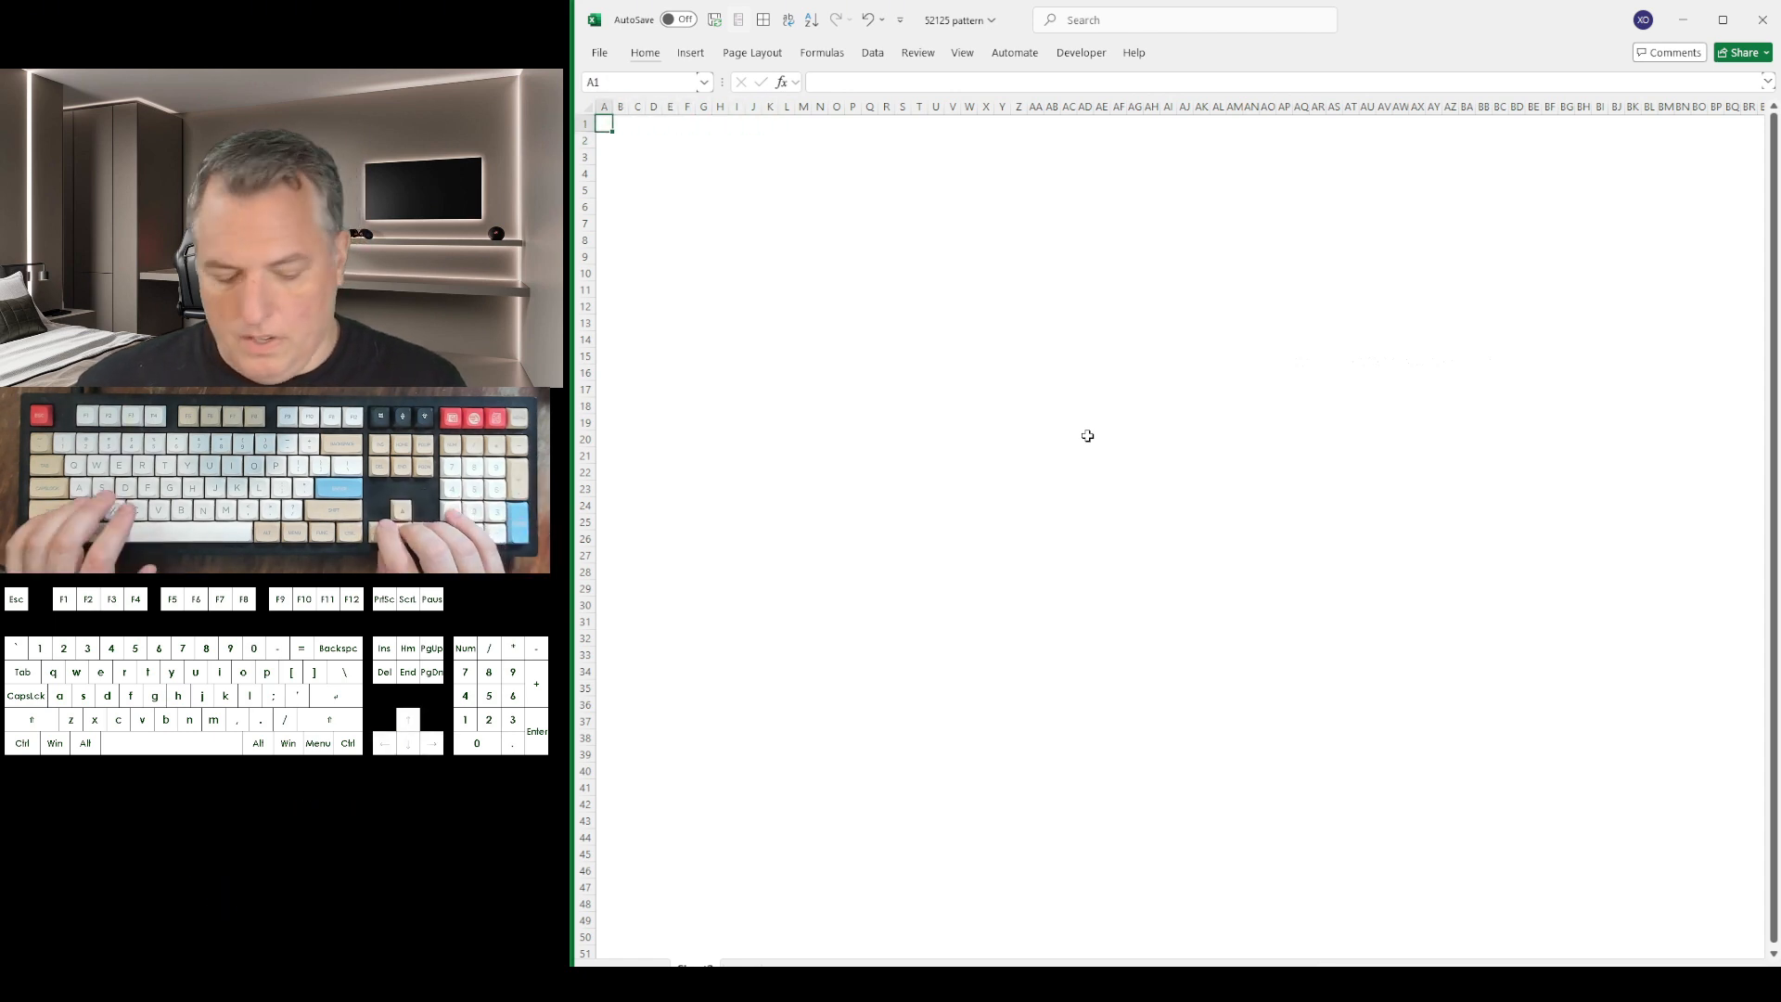
Fill the range A1:BH41 with black as a dark background
key(shift+Down)
key(shift+Down)
key(shift+Down)
key(shift+Down)
key(shift+Down)
key(shift+Down)
key(shift+Down)
key(shift+Down)
key(shift+Down)
key(shift+Down)
key(shift+Down)
key(shift+Down)
key(shift+Down)
key(shift+Down)
key(shift+Down)
key(shift+Down)
key(shift+Down)
key(shift+Down)
key(shift+Down)
key(shift+Down)
key(shift+Down)
key(shift+Down)
key(shift+Down)
key(shift+Down)
key(shift+Down)
key(shift+Down)
key(shift+Down)
key(shift+Down)
key(shift+Down)
key(shift+Down)
key(shift+Down)
key(shift+Down)
key(shift+Down)
key(shift+Down)
key(shift+Down)
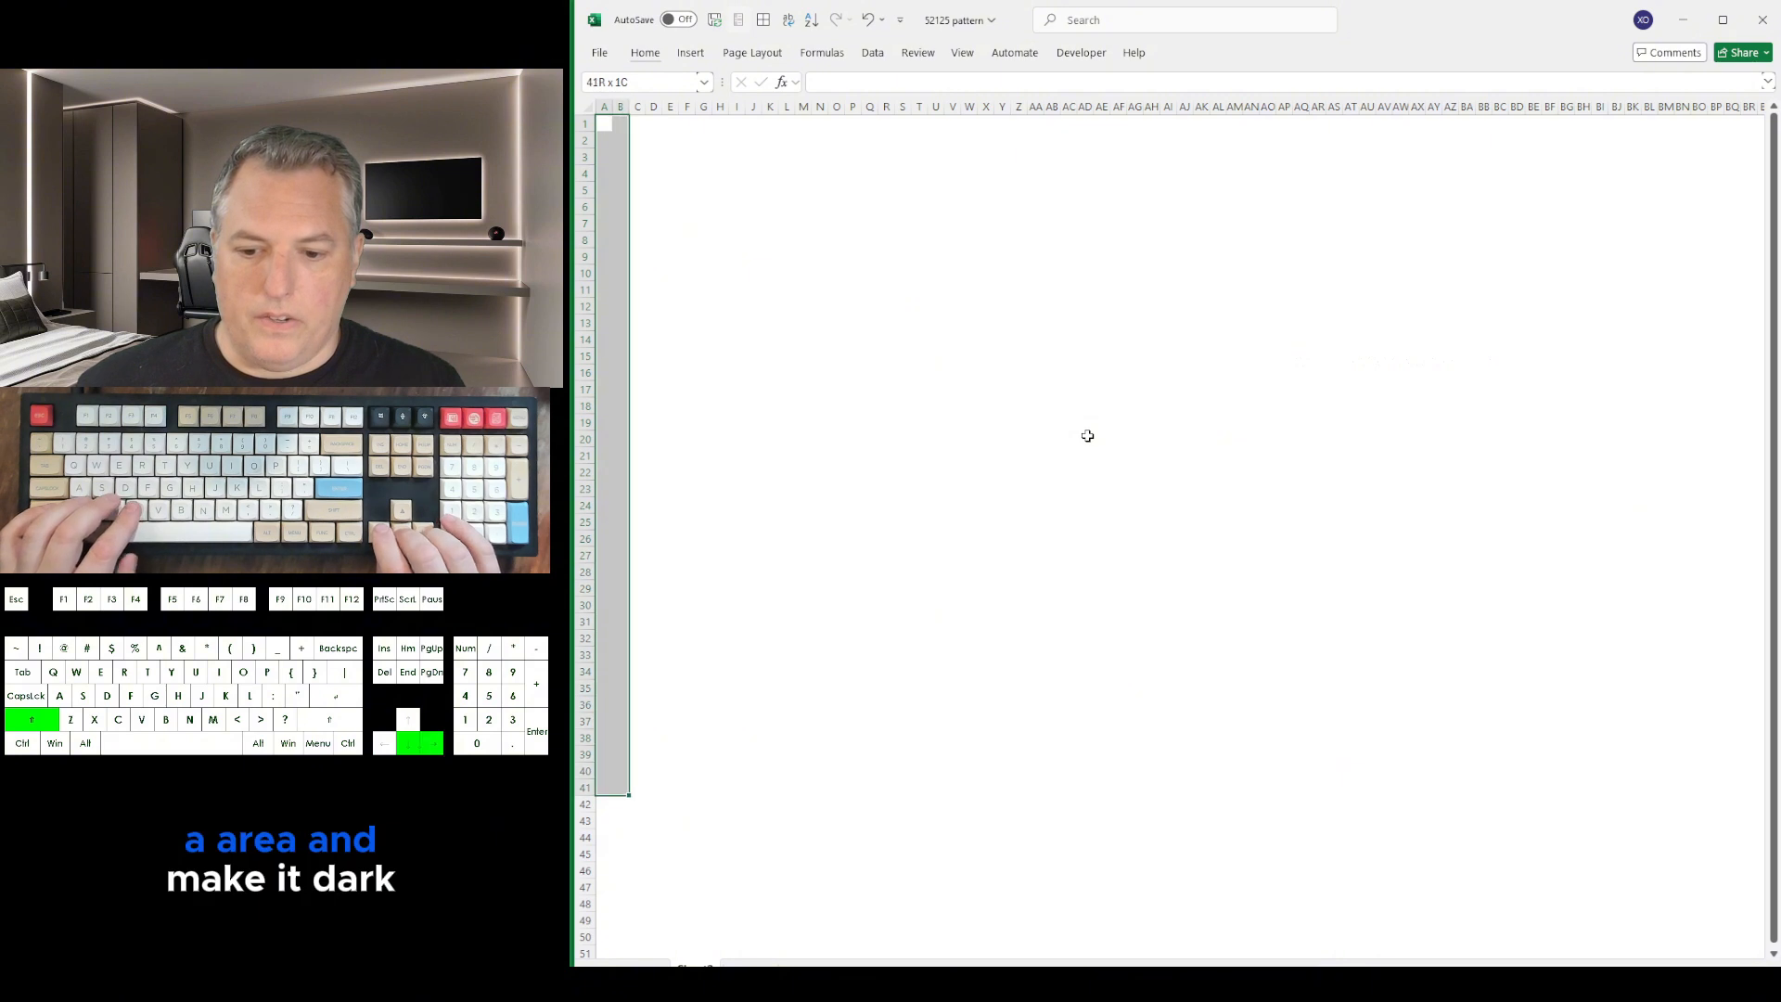
key(shift+Right)
key(shift+Right)
key(shift+Right)
key(shift+Right)
key(shift+Right)
key(shift+Right)
key(shift+Right)
key(shift+Right)
key(shift+Right)
key(shift+Right)
key(shift+Right)
key(shift+Right)
key(shift+Right)
key(shift+Right)
key(shift+Right)
key(shift+Right)
key(shift+Right)
key(shift+Right)
key(shift+Right)
key(shift+Right)
key(shift+Right)
key(shift+Right)
key(shift+Right)
key(shift+Right)
key(shift+Right)
key(shift+Right)
key(shift+Right)
key(shift+Right)
key(shift+Right)
key(shift+Right)
key(shift+Right)
key(shift+Right)
key(shift+Right)
key(shift+Right)
key(shift+Right)
key(shift+Right)
key(shift+Right)
key(shift+Right)
key(shift+Right)
key(shift+Right)
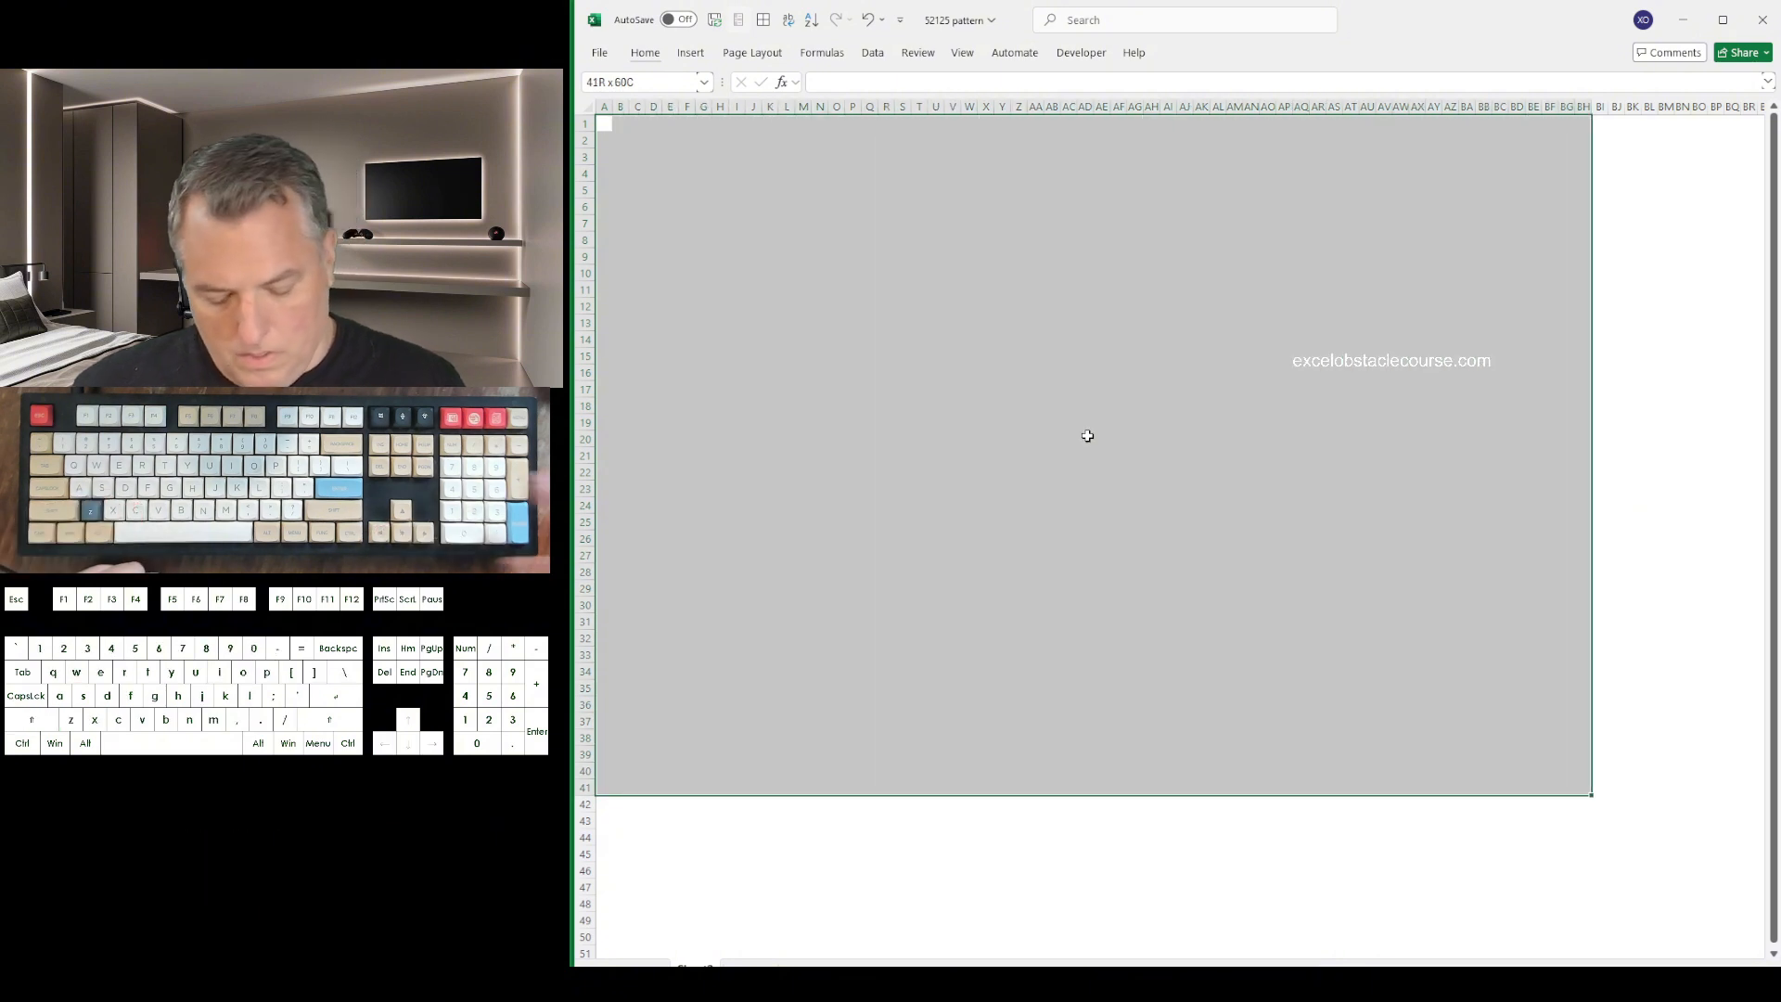
key(alt)
key(h)
key(h)
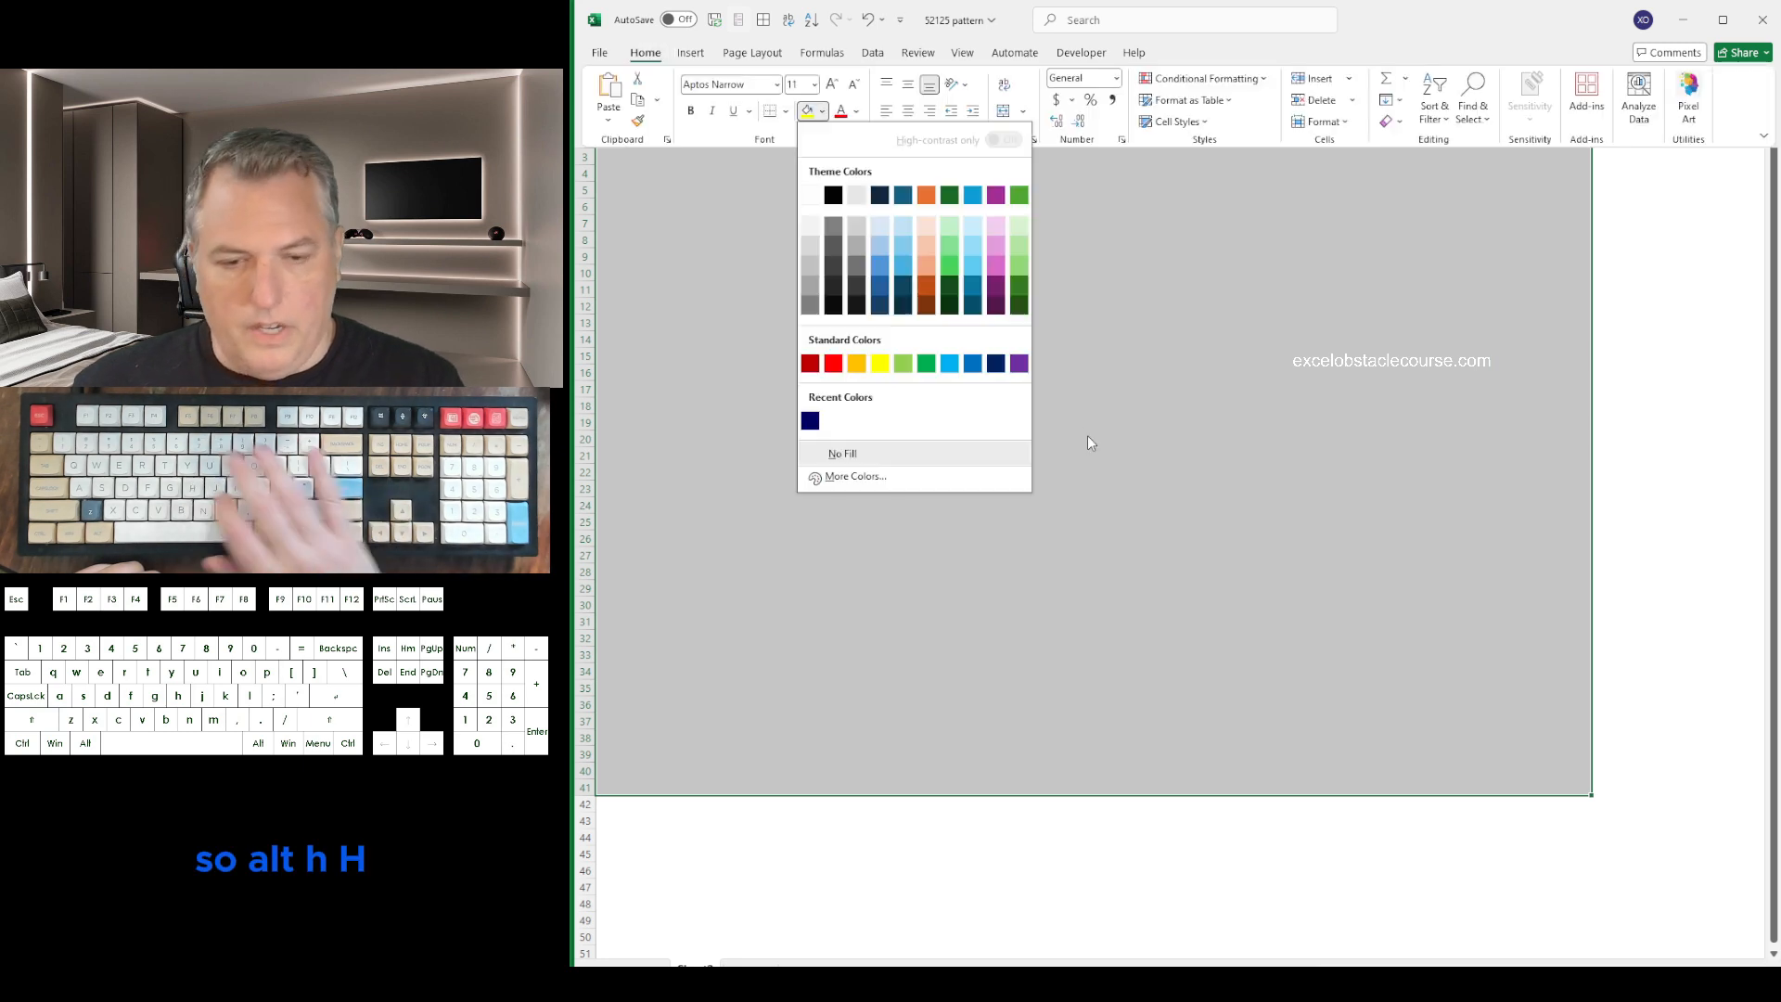
key(Return)
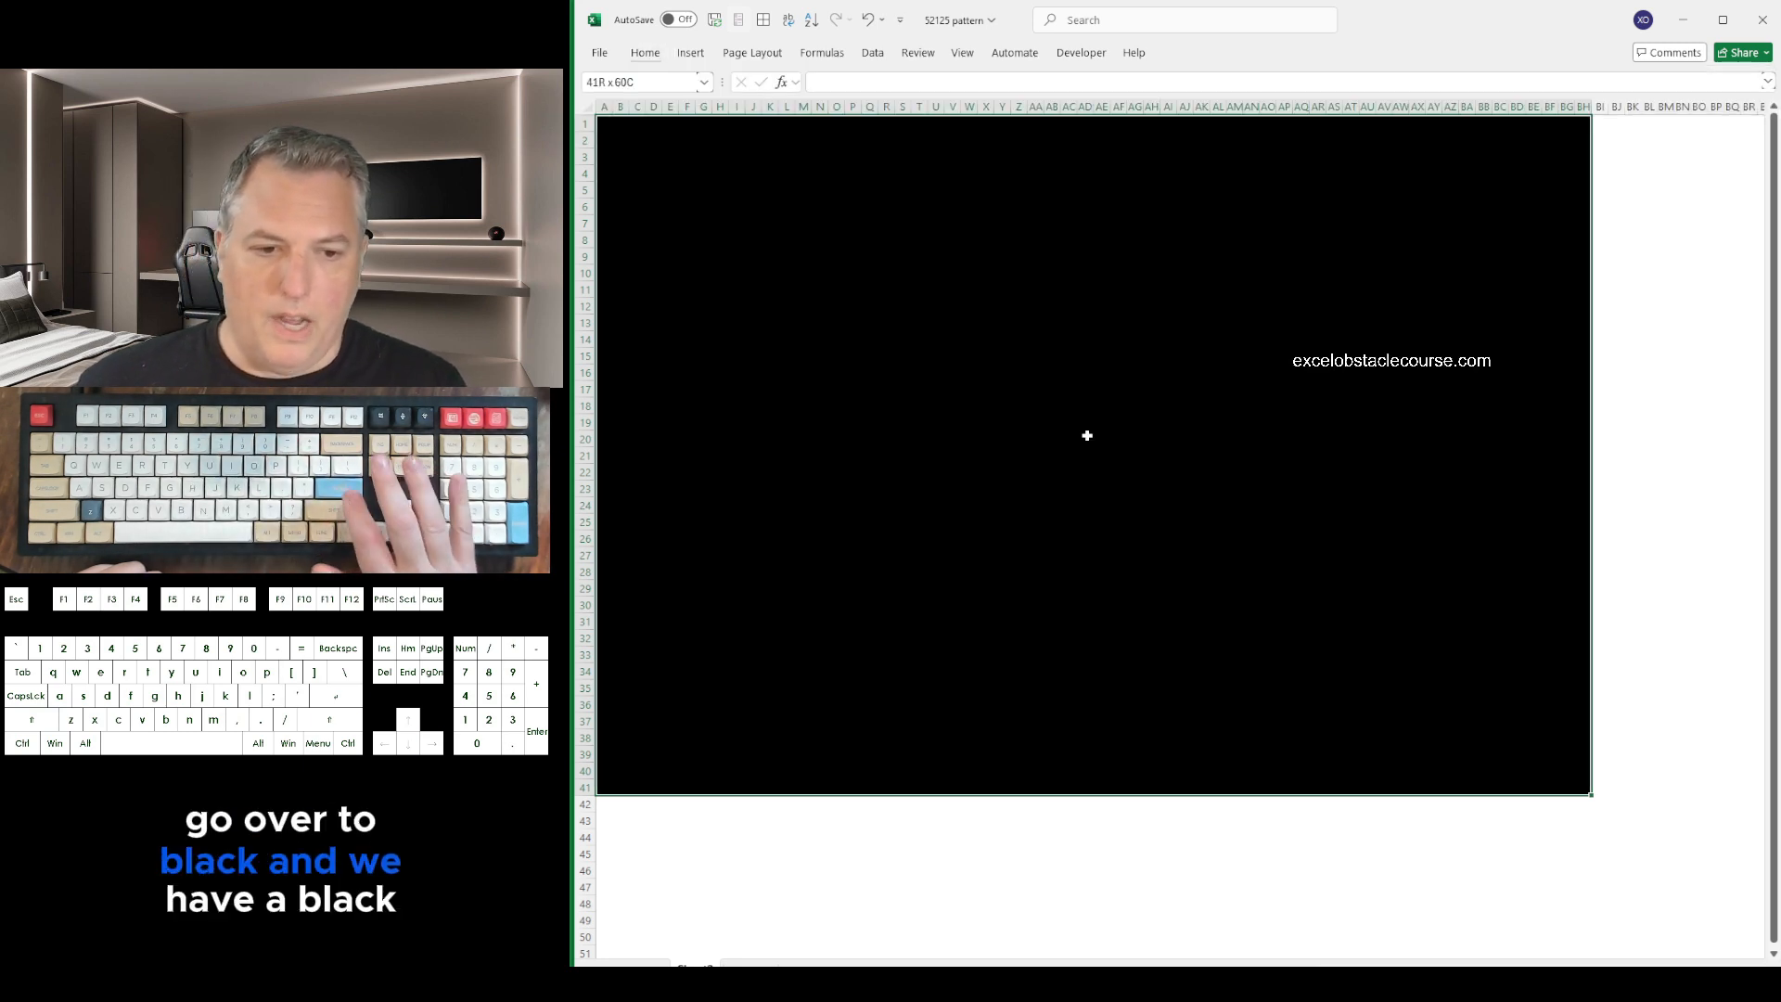
Open the gradient fill effects in the cell formatting of I12 on the black background
key(ctrl+Home)
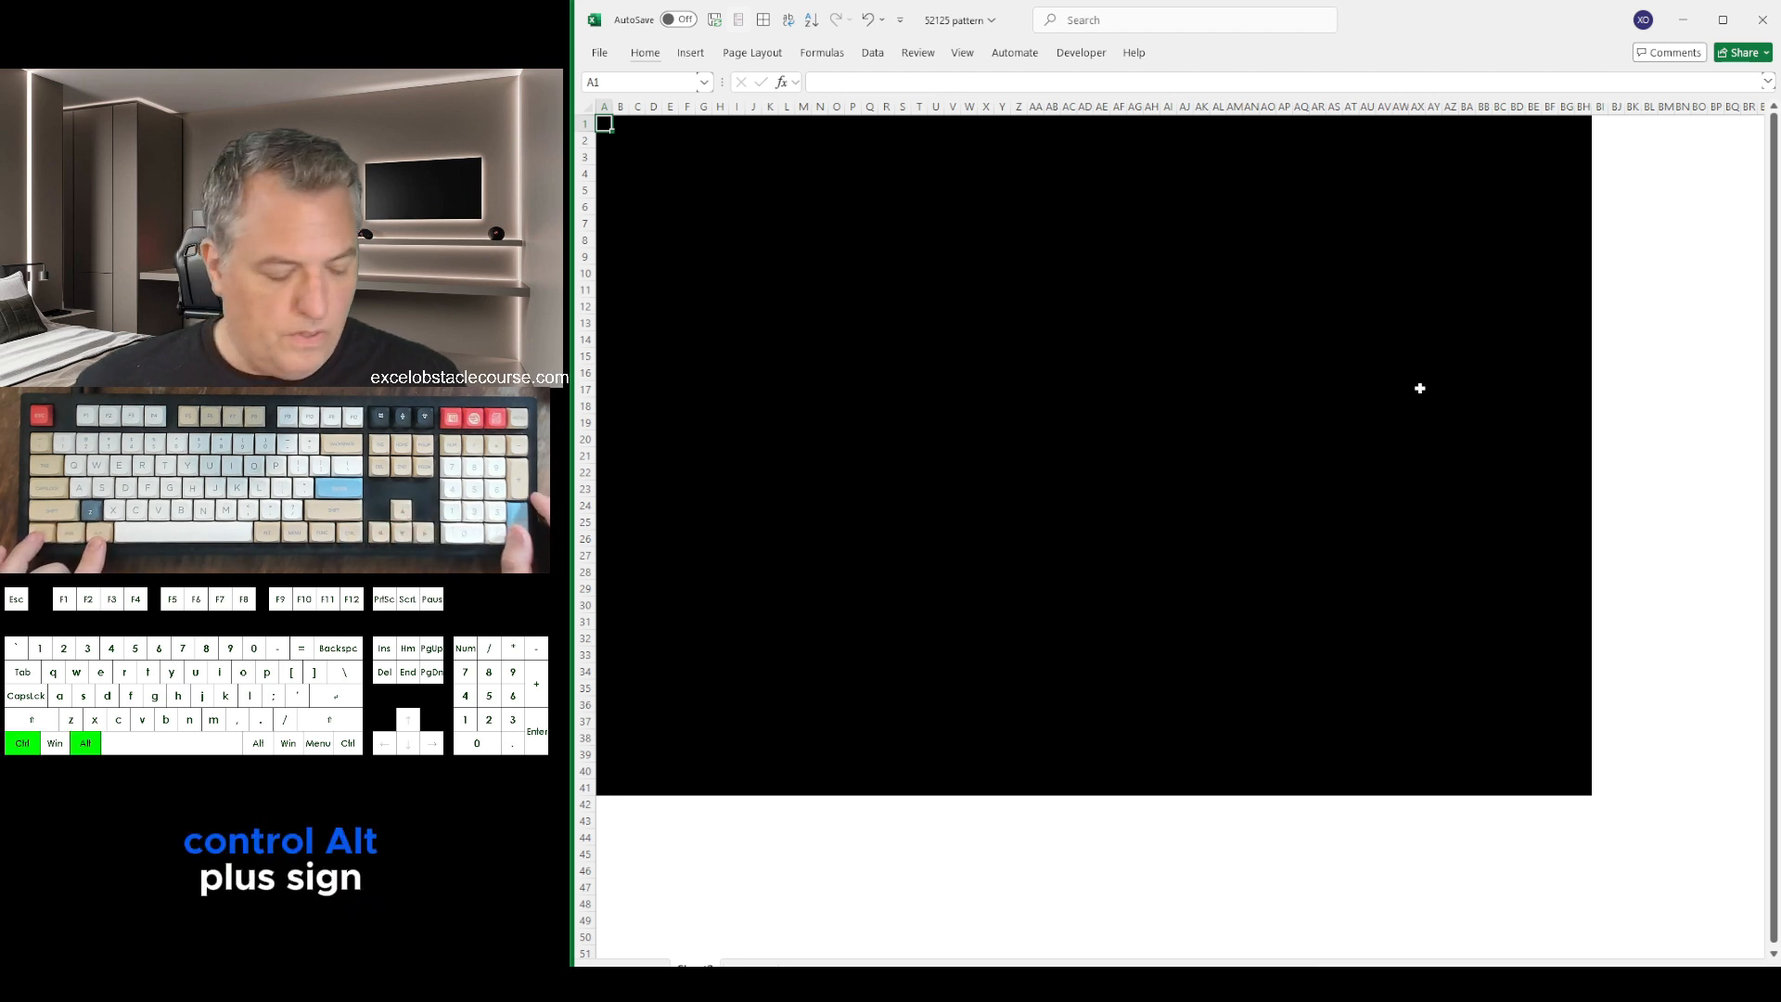
key(ctrl+alt+plus)
key(ctrl+alt+plus)
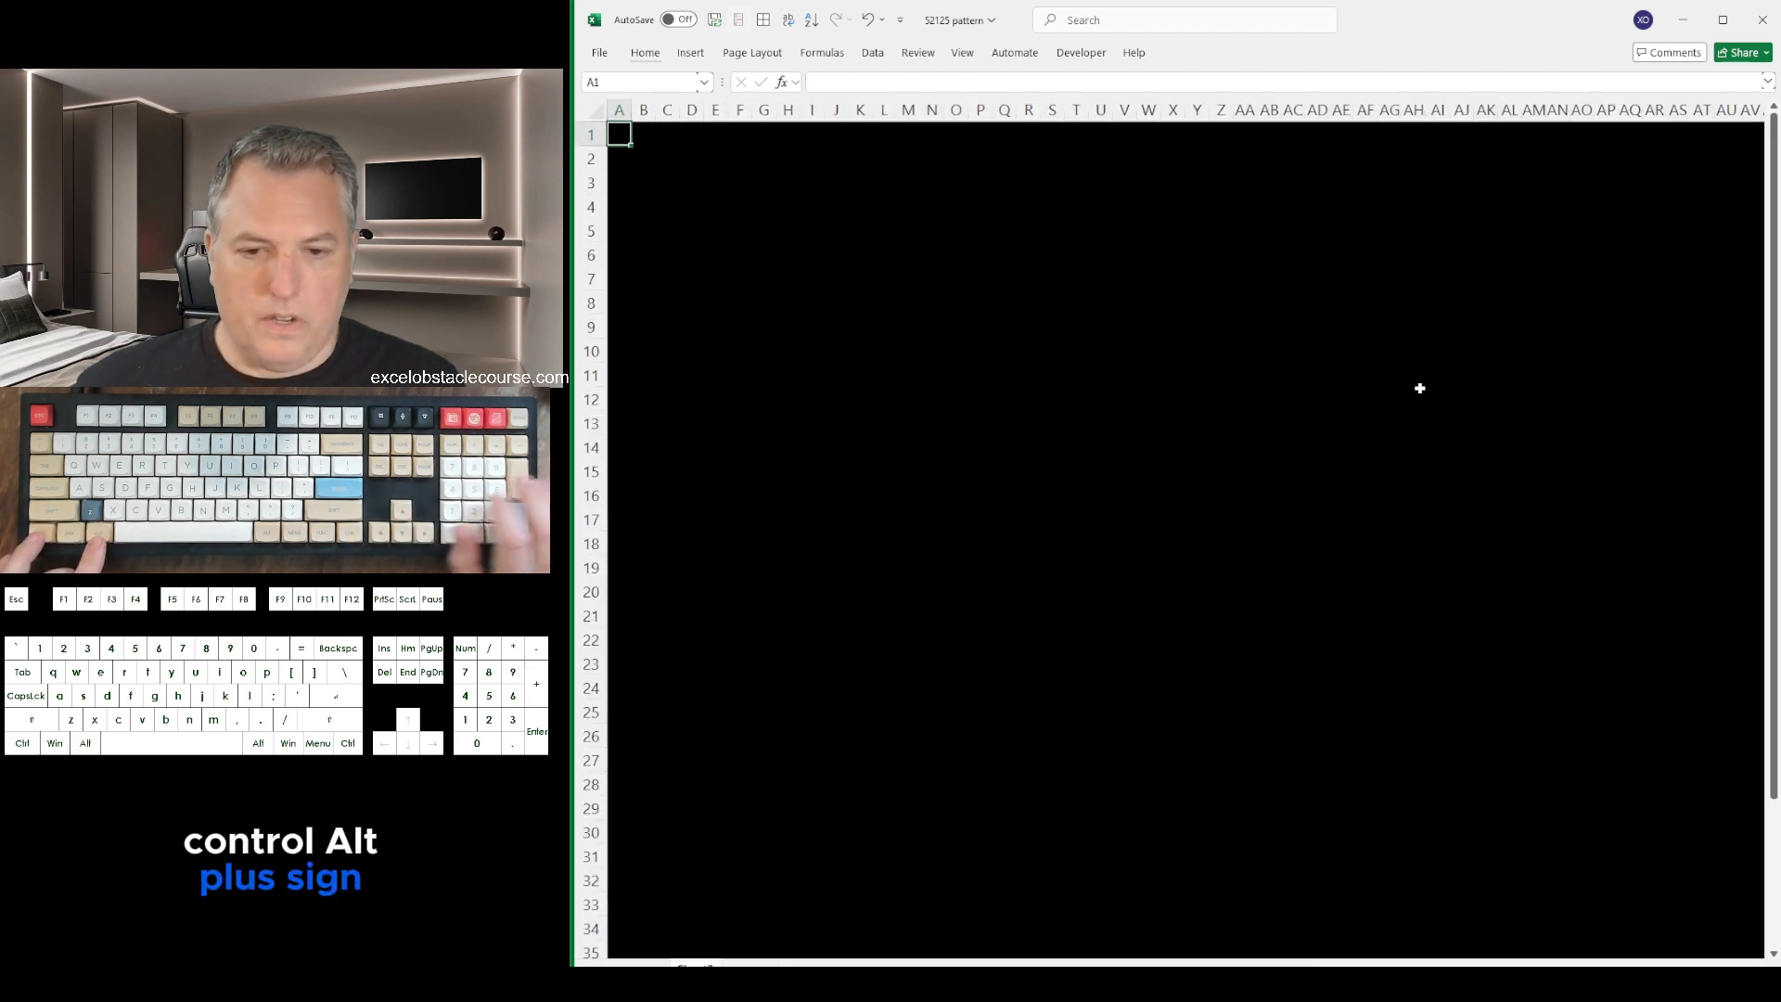
key(Down)
key(Down)
key(Down)
key(Down)
key(Down)
key(Down)
key(Down)
key(Down)
key(Down)
key(Down)
key(Down)
key(Down)
key(Down)
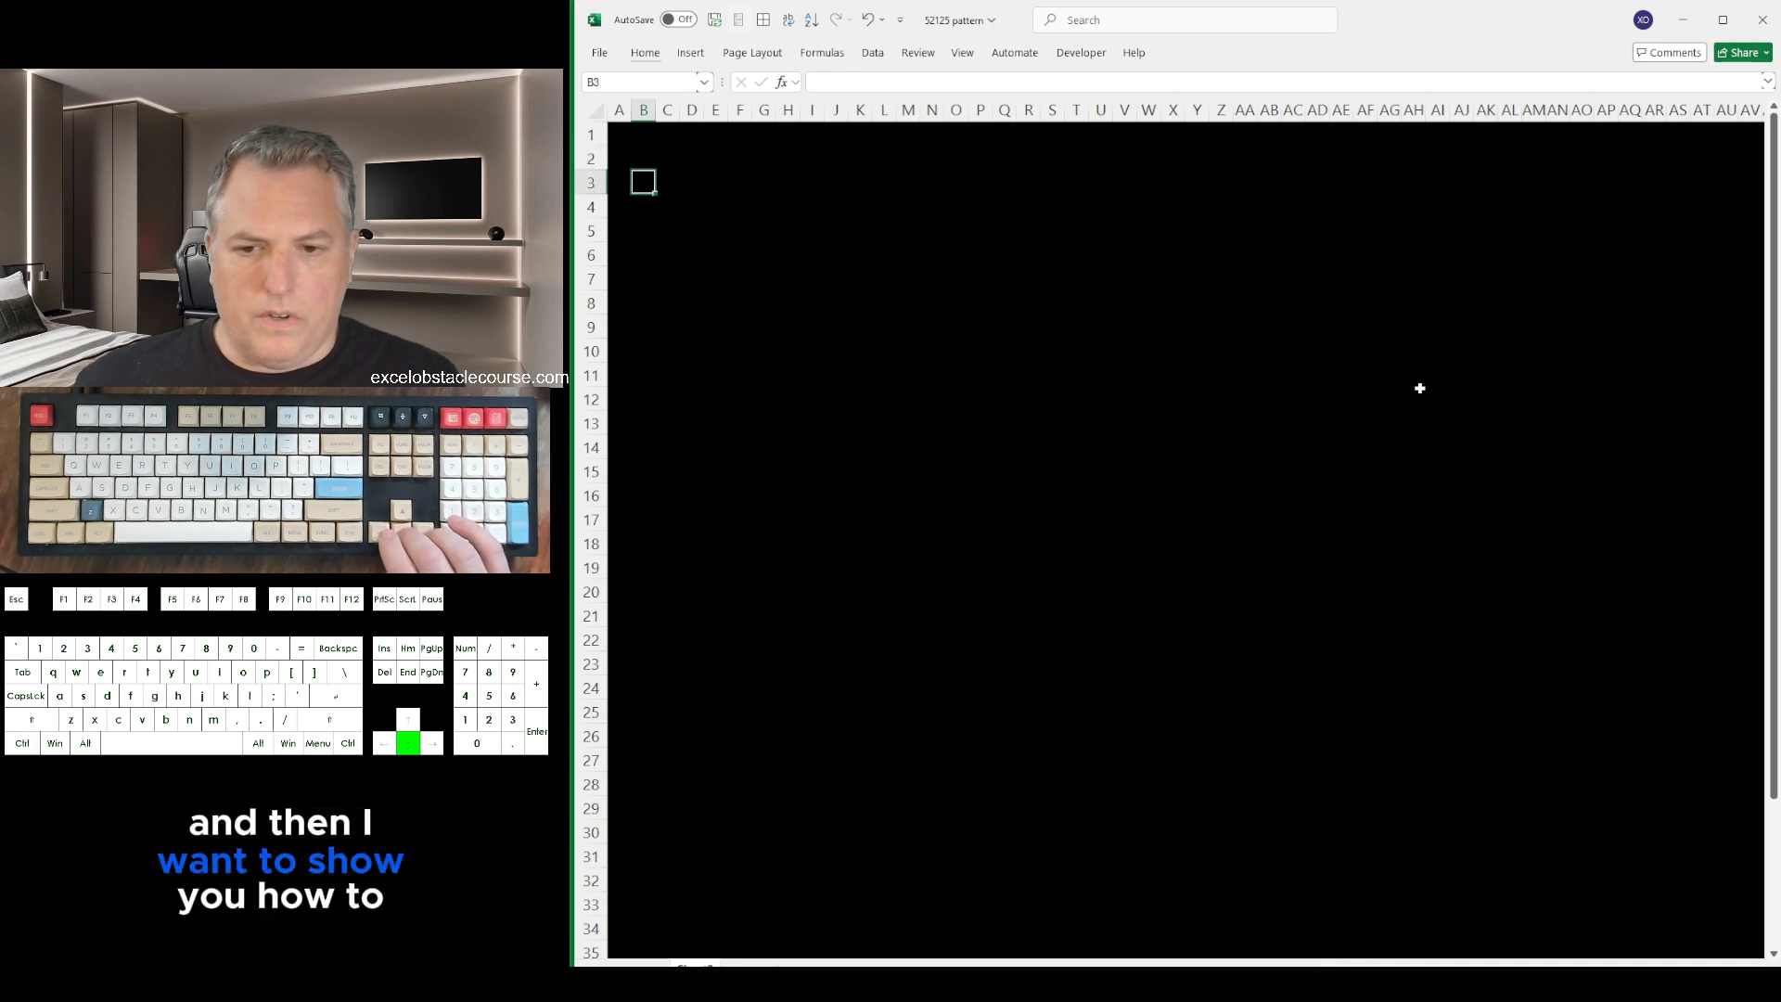
key(Right)
key(Right)
key(Right)
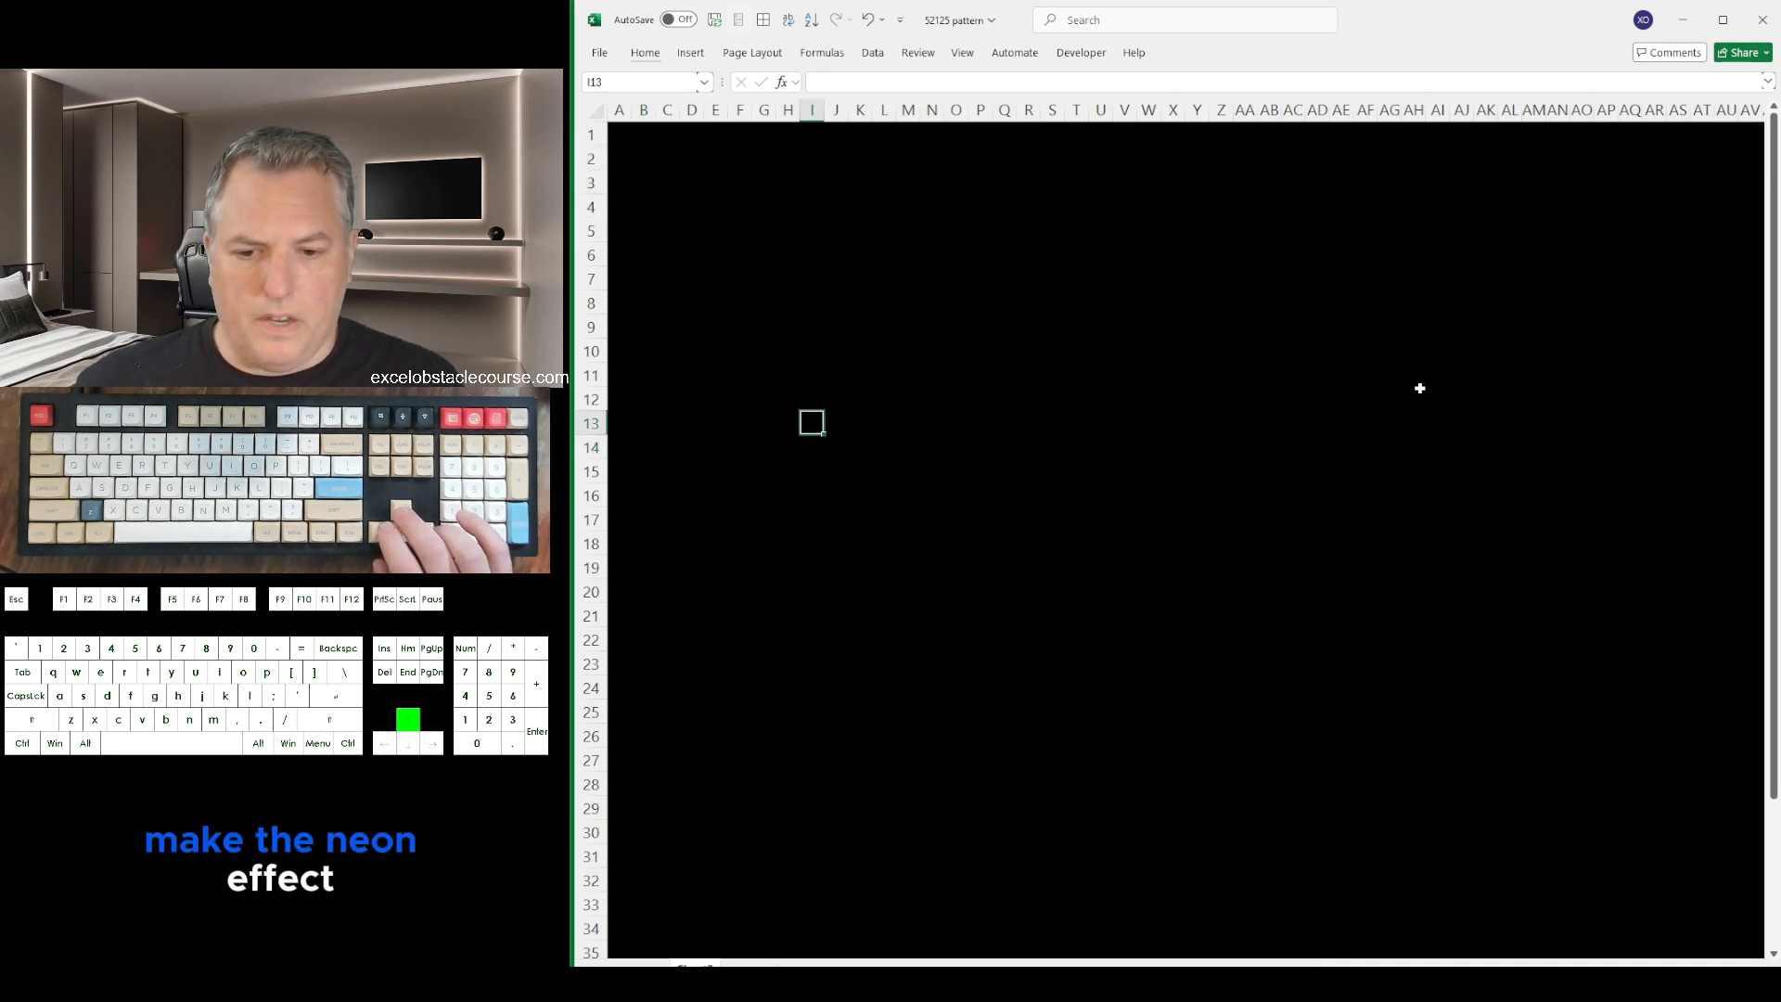
key(Up)
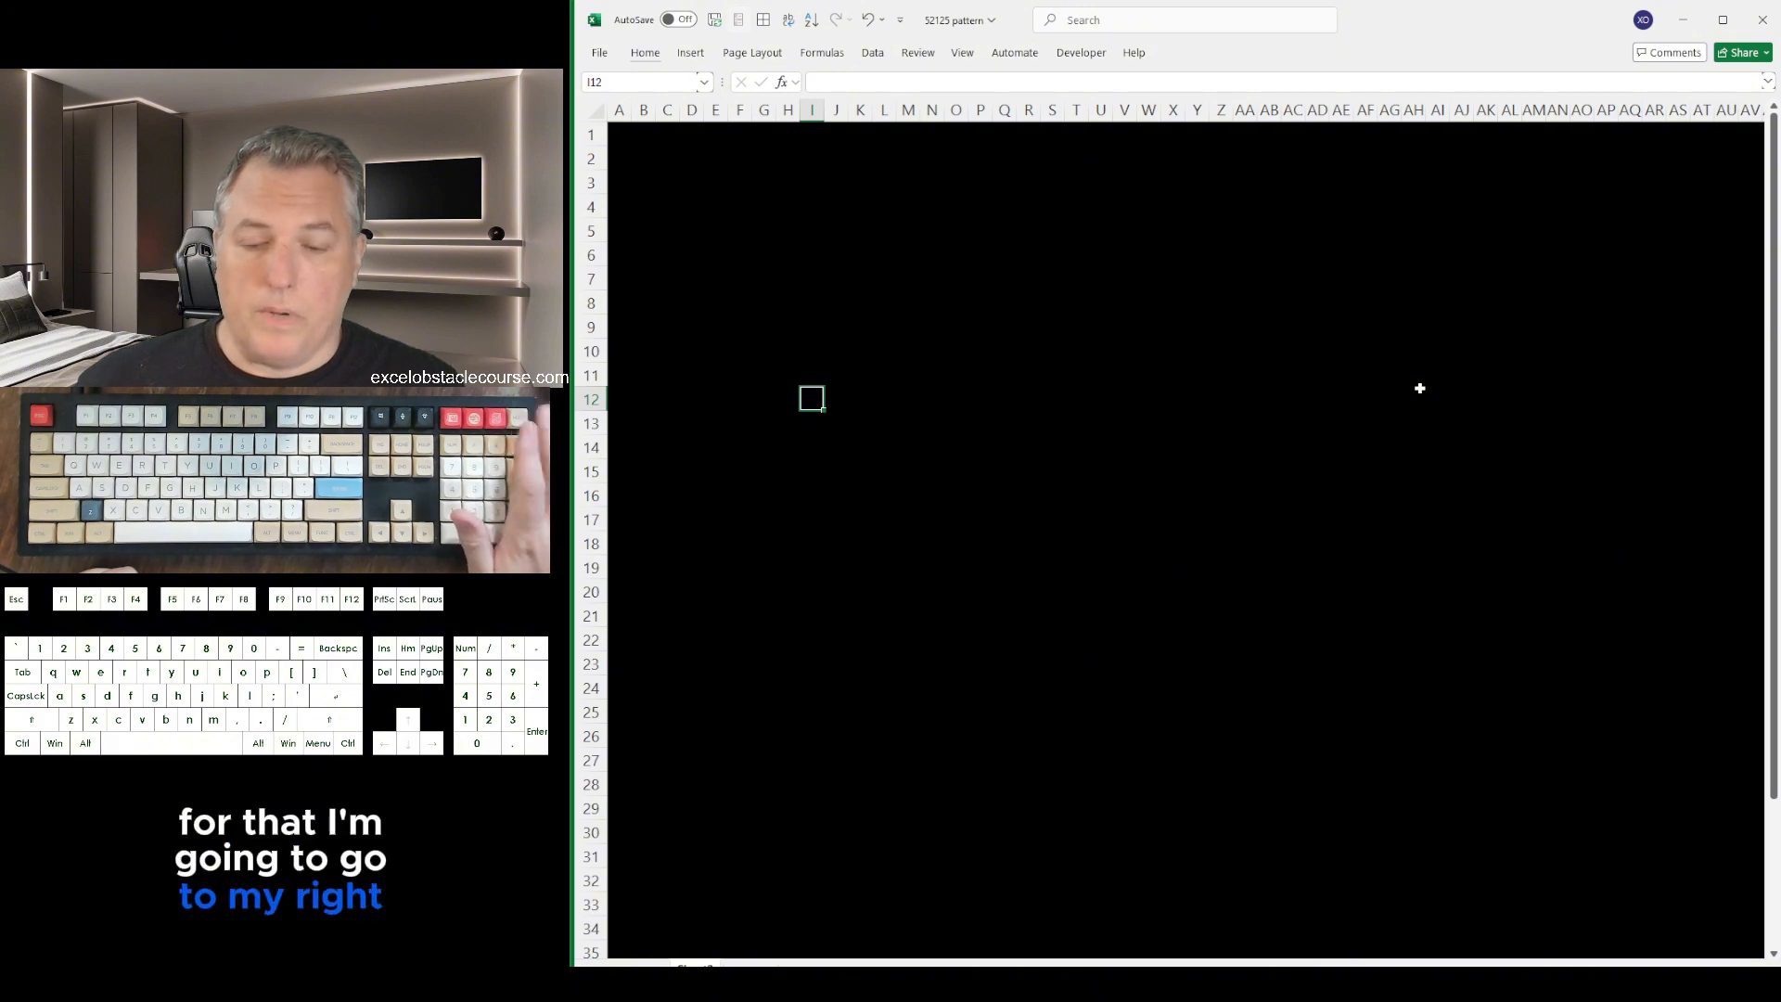
key(Menu)
key(Down)
key(f)
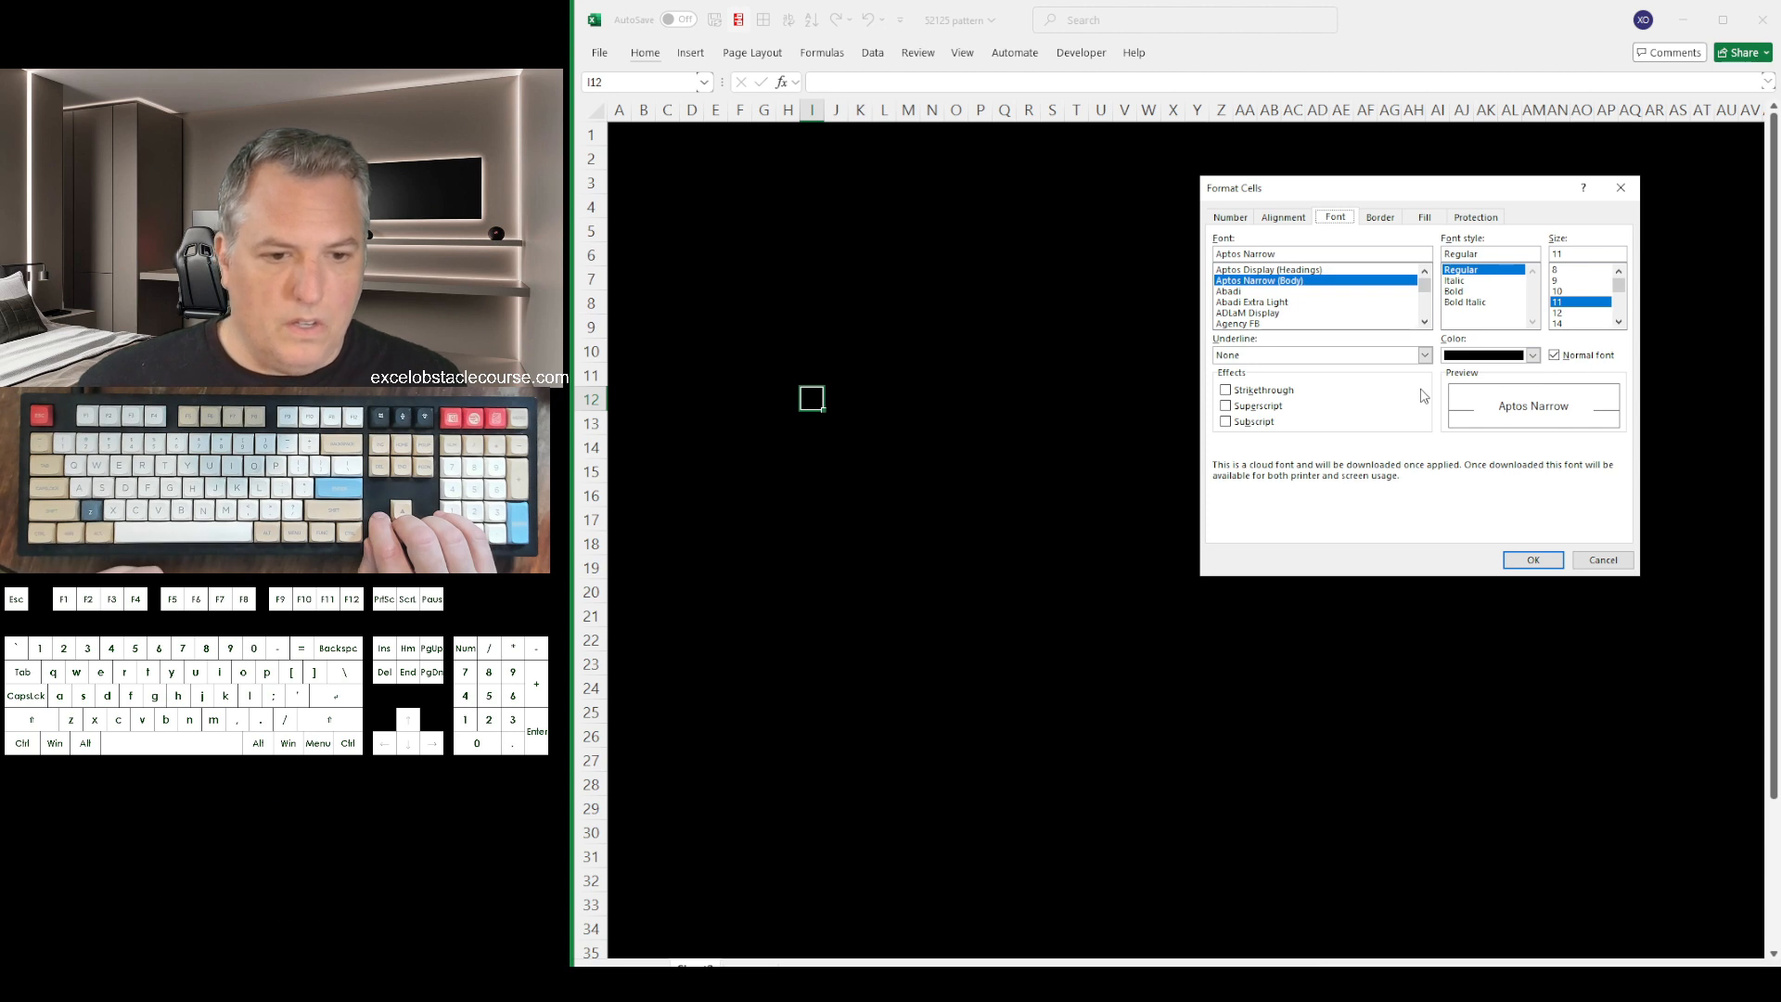
key(Tab)
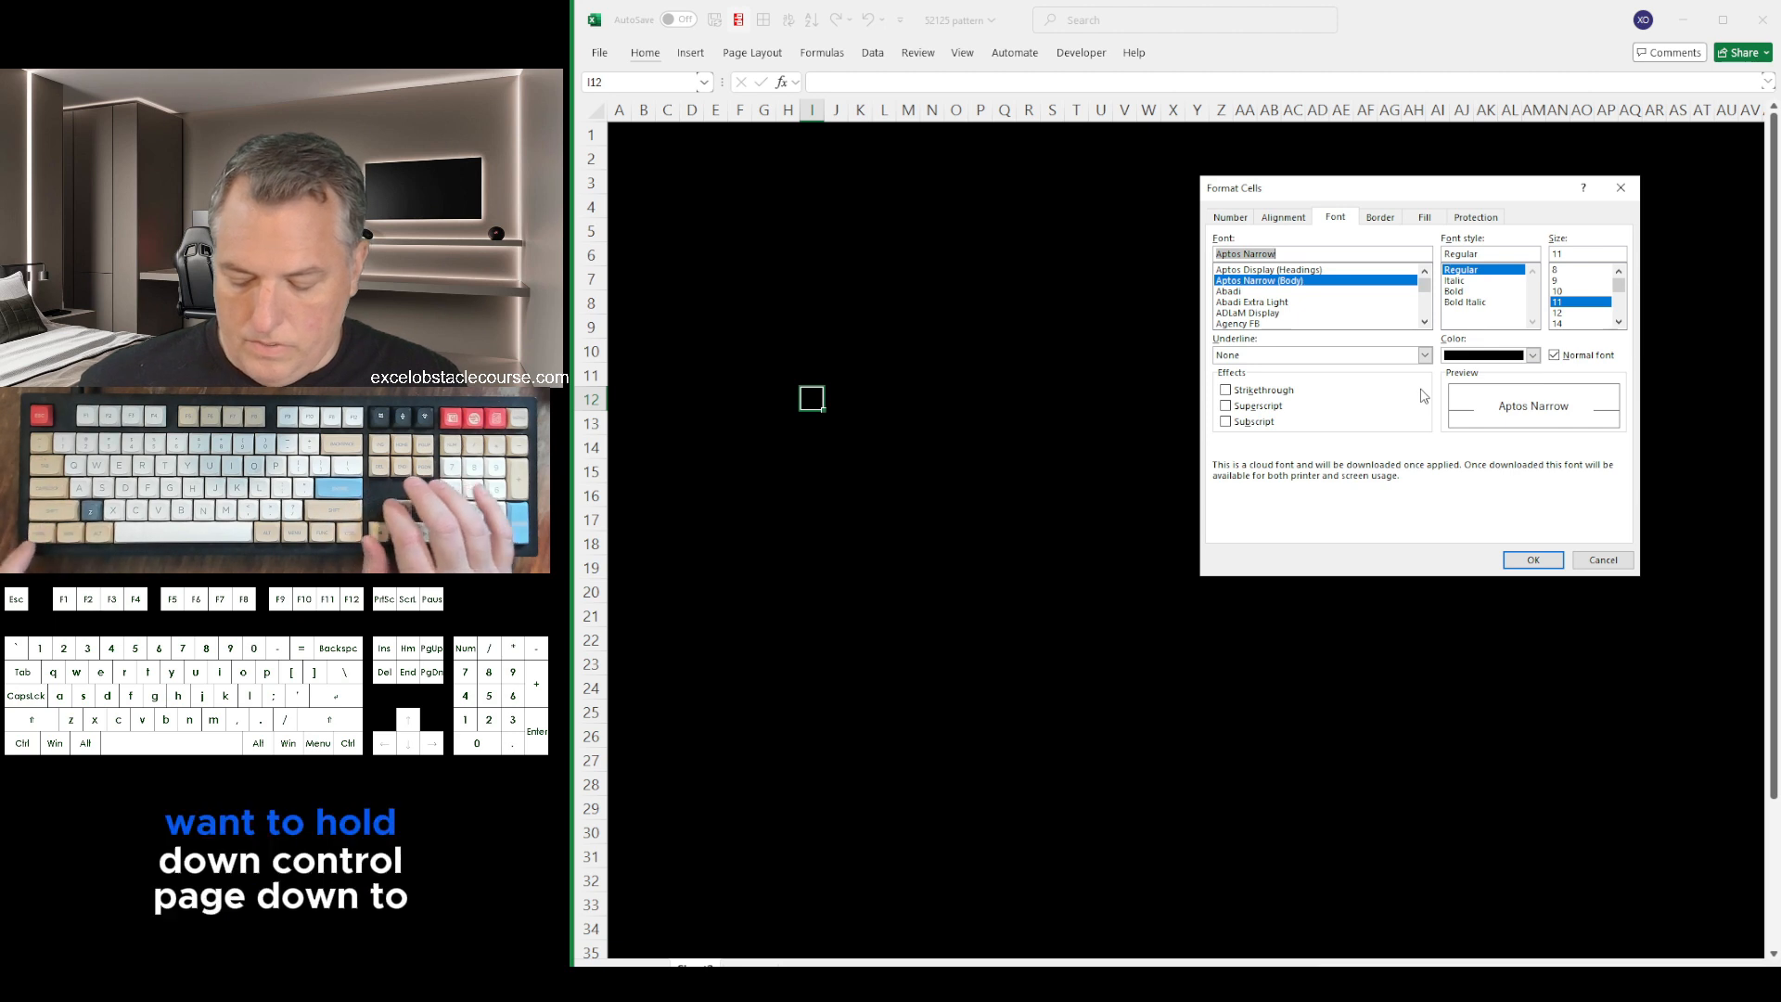
key(ctrl+Page_Down)
key(ctrl+Page_Down)
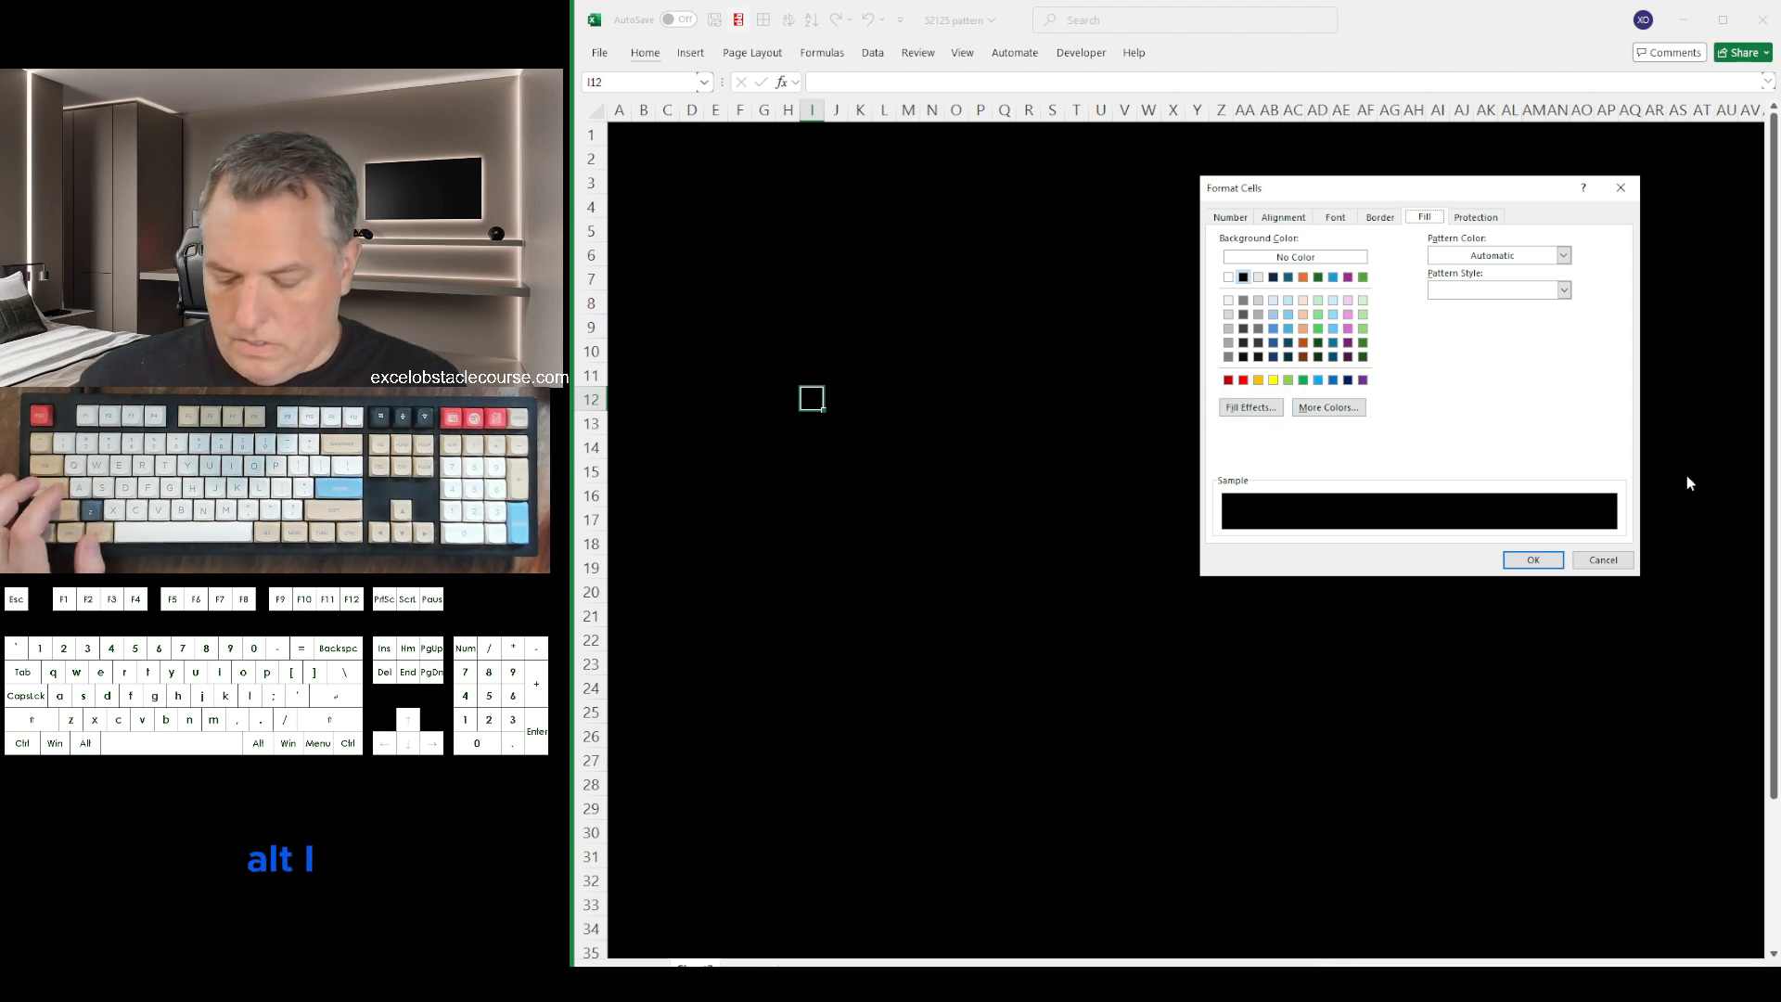
key(alt+i)
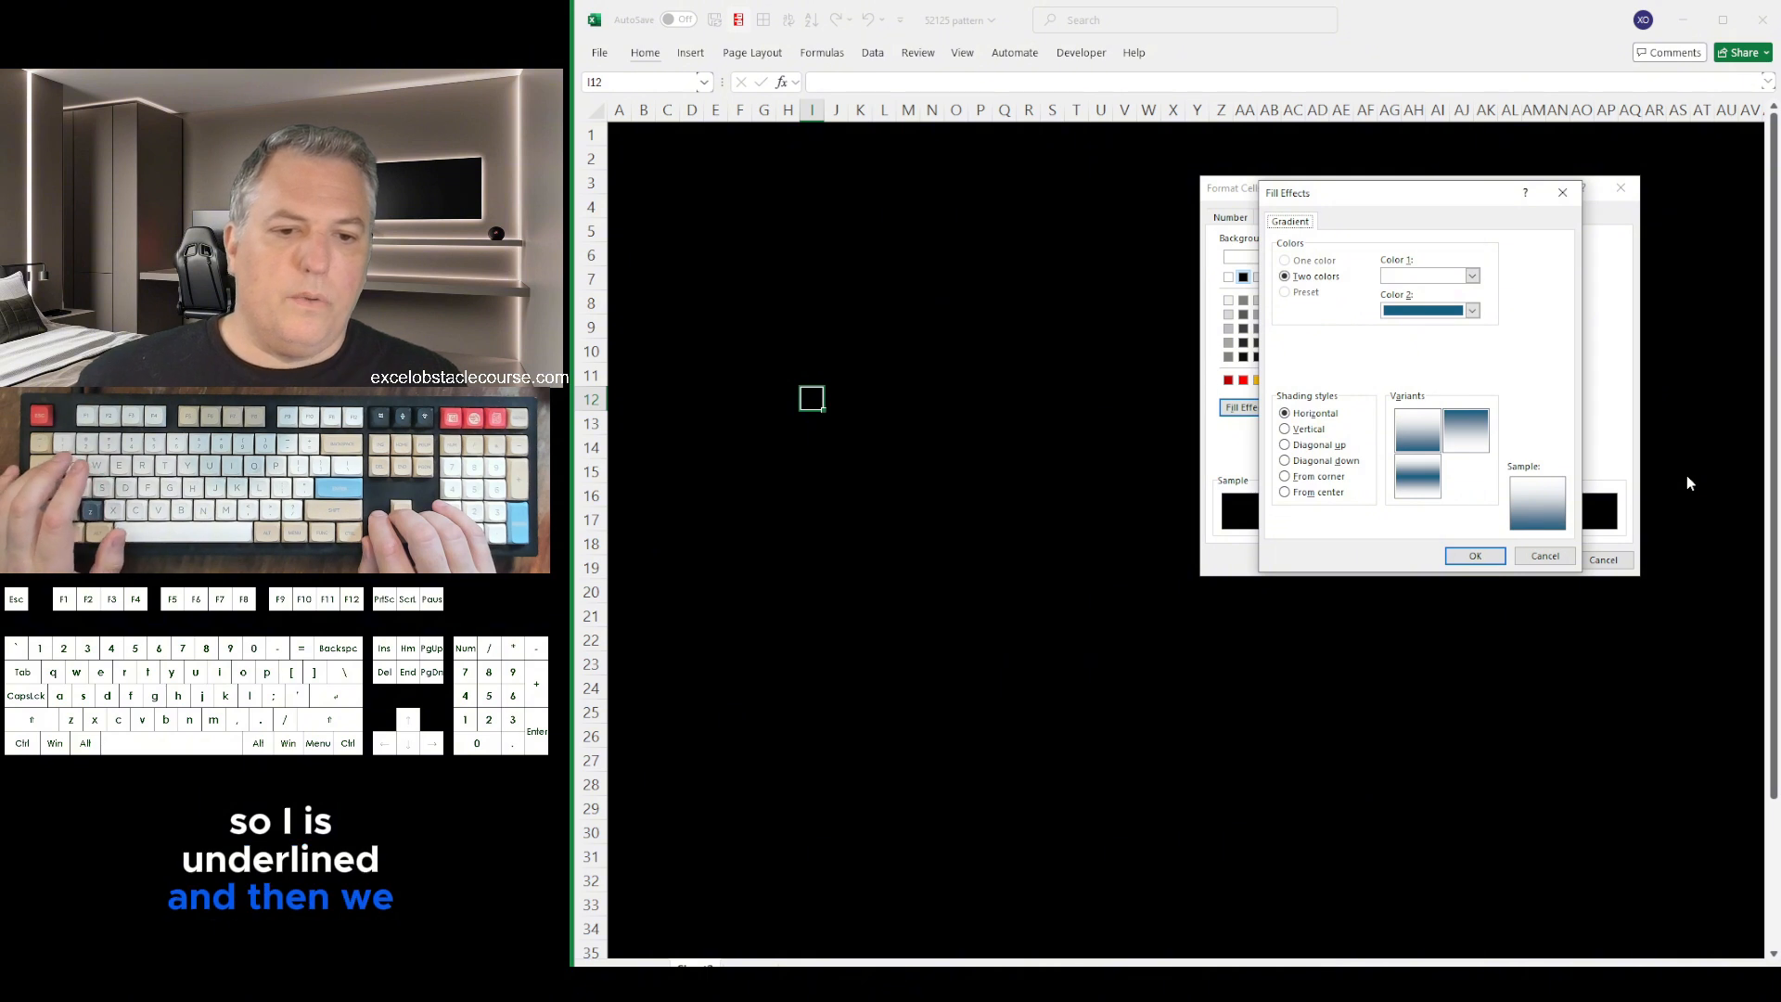
Set the first color of the two-color gradient to black
key(Tab)
key(Tab)
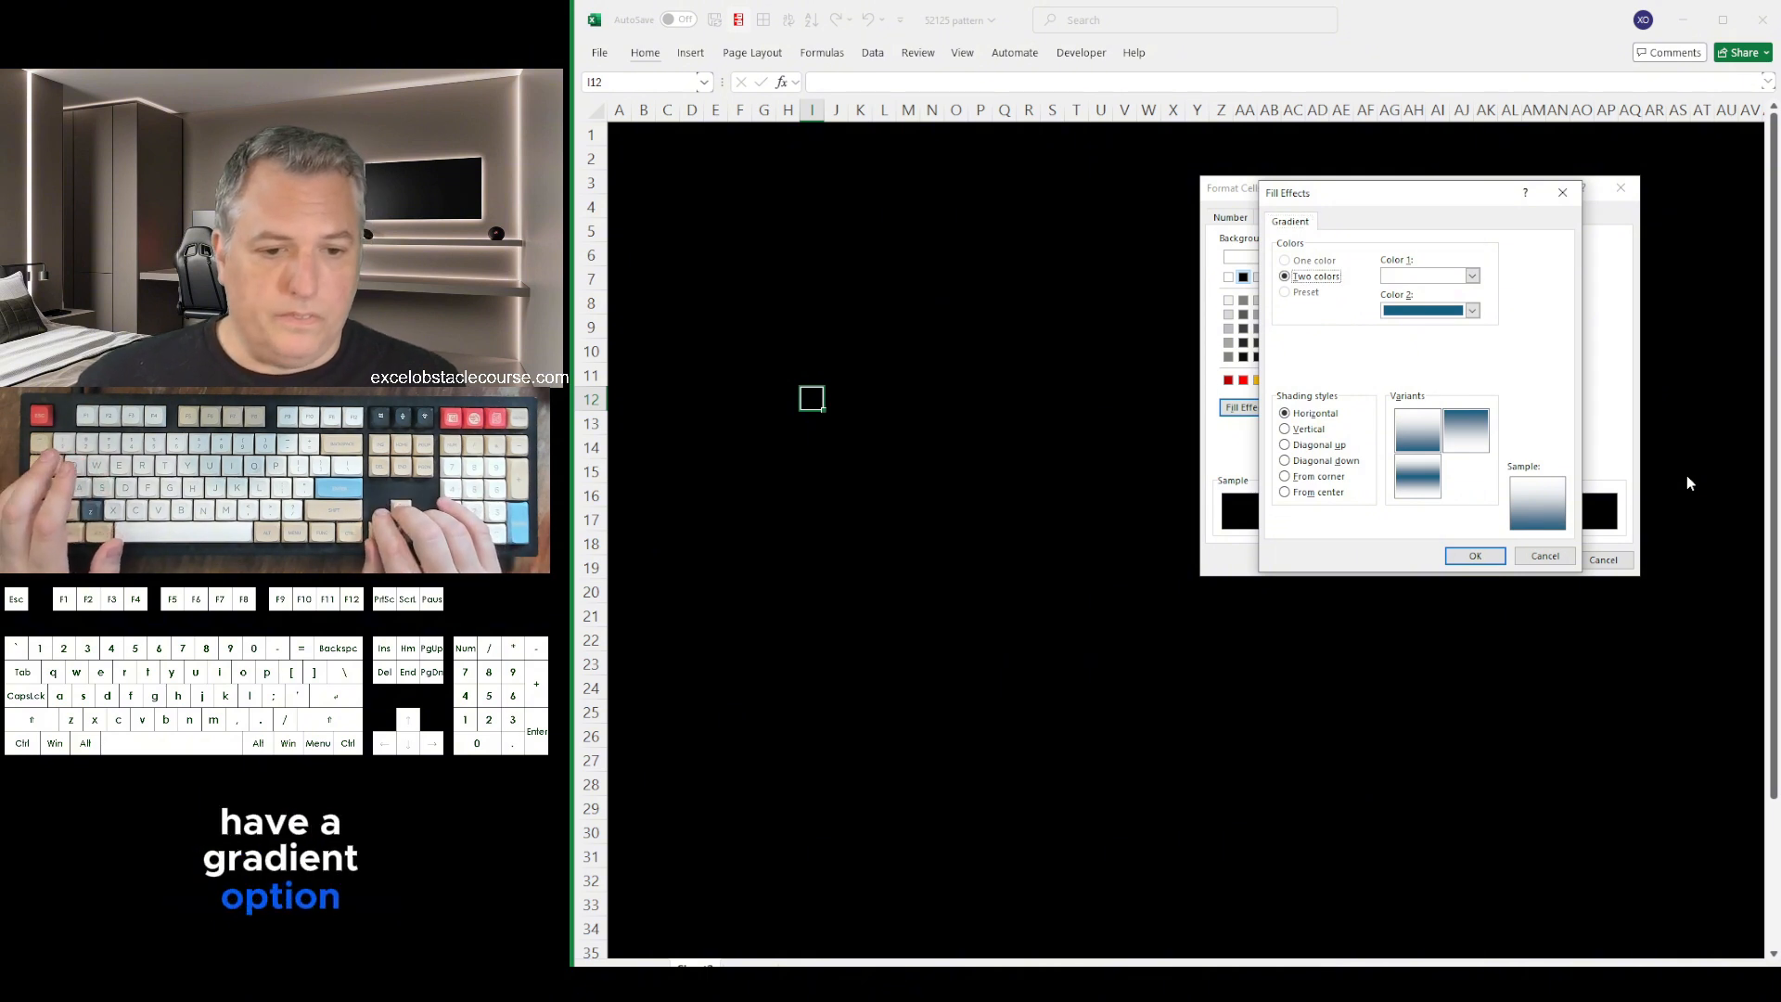
key(Down)
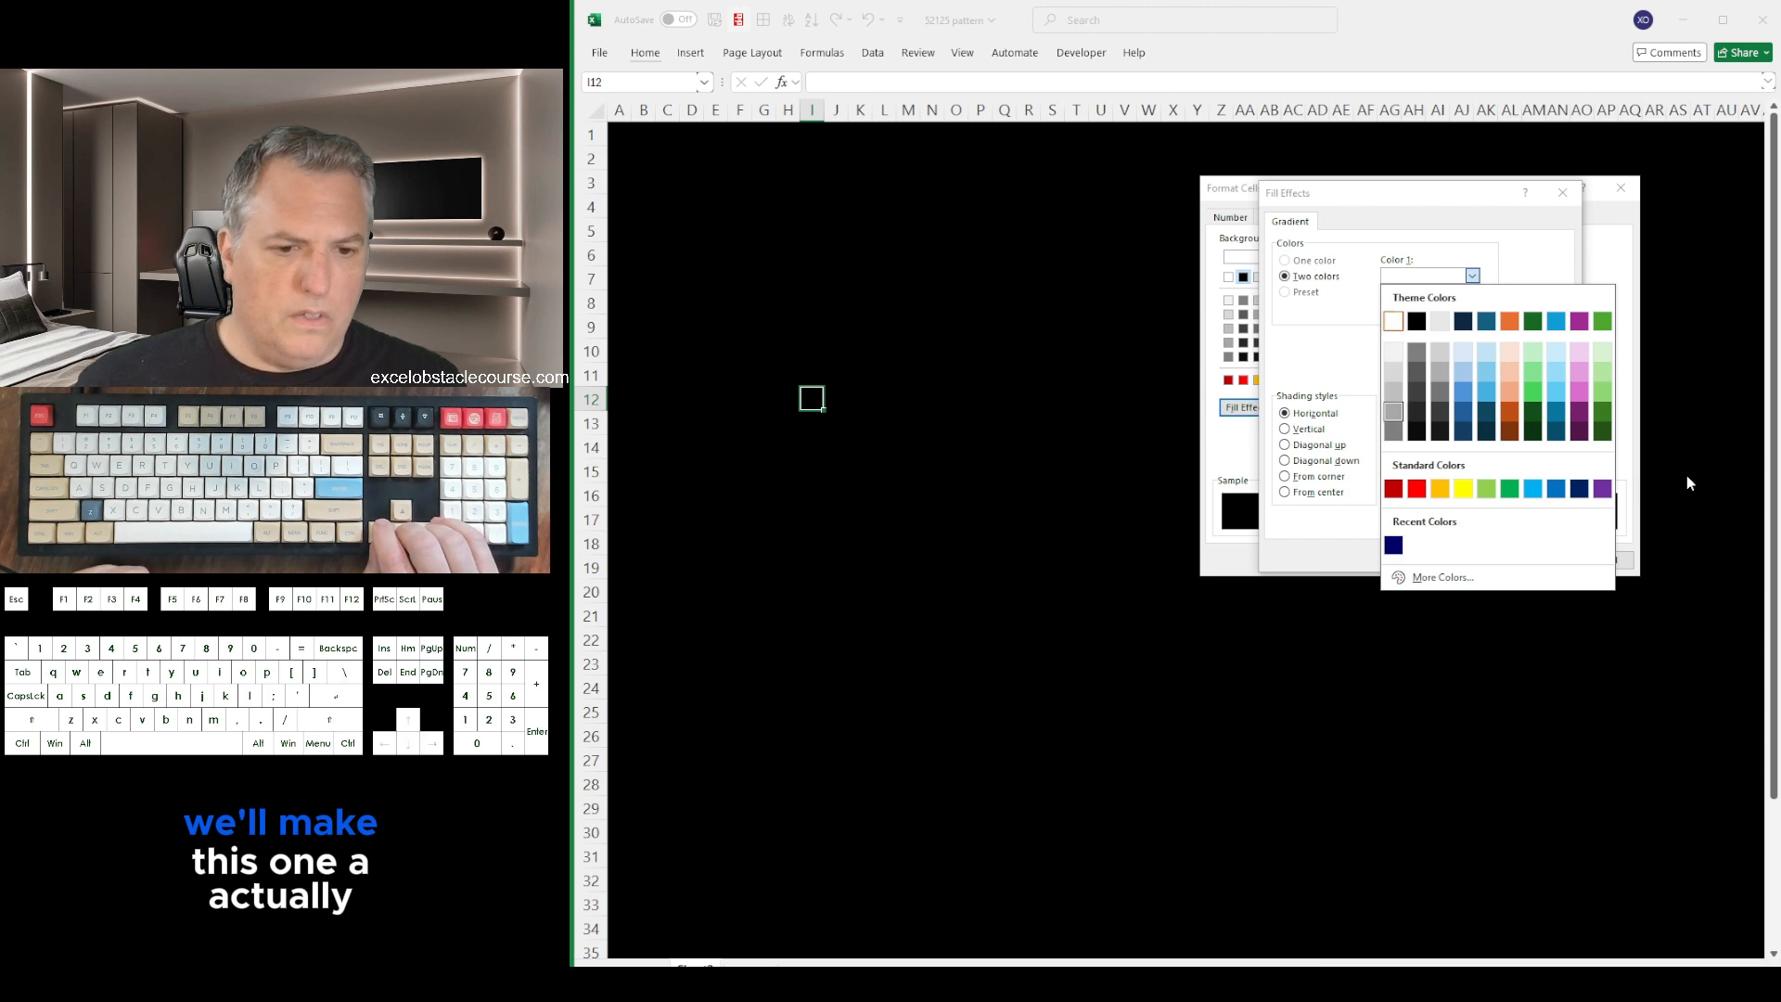
key(Down)
key(Right)
key(Left)
key(Left)
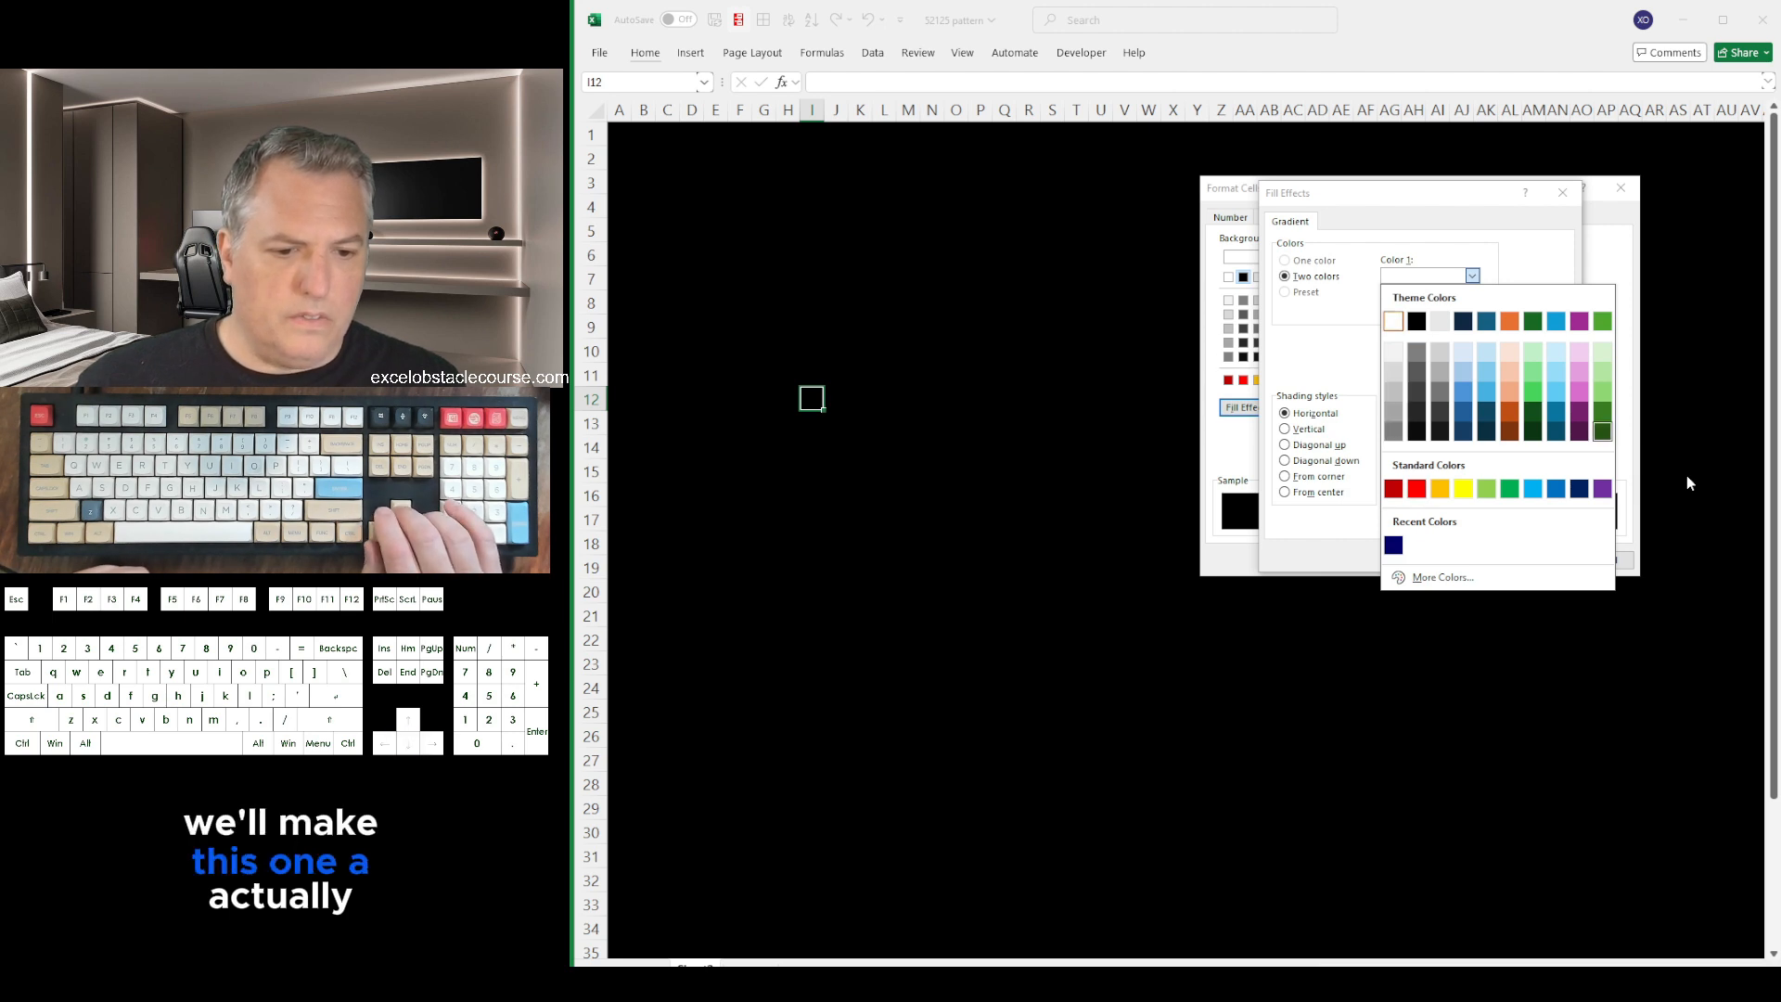
key(Up)
key(Left)
key(Left)
key(Left)
key(Left)
key(Left)
key(Left)
key(Down)
key(Left)
key(Up)
key(Up)
key(Up)
key(Up)
key(Up)
key(Up)
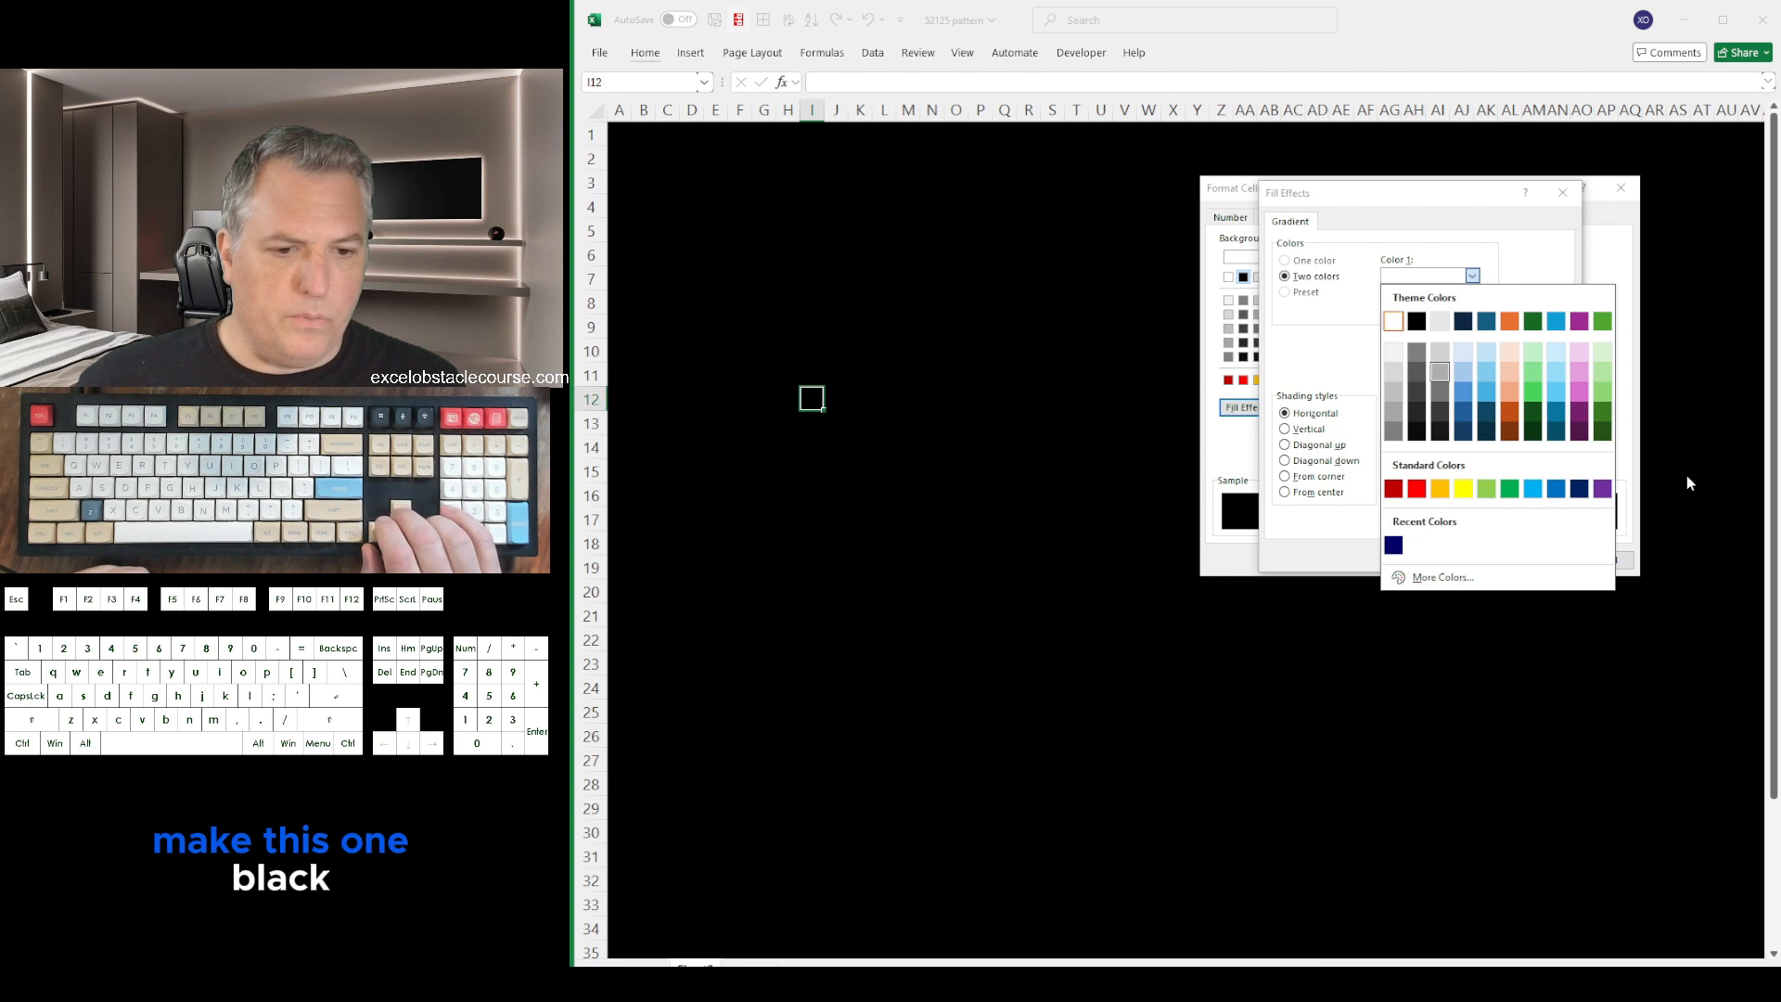
key(Down)
key(Right)
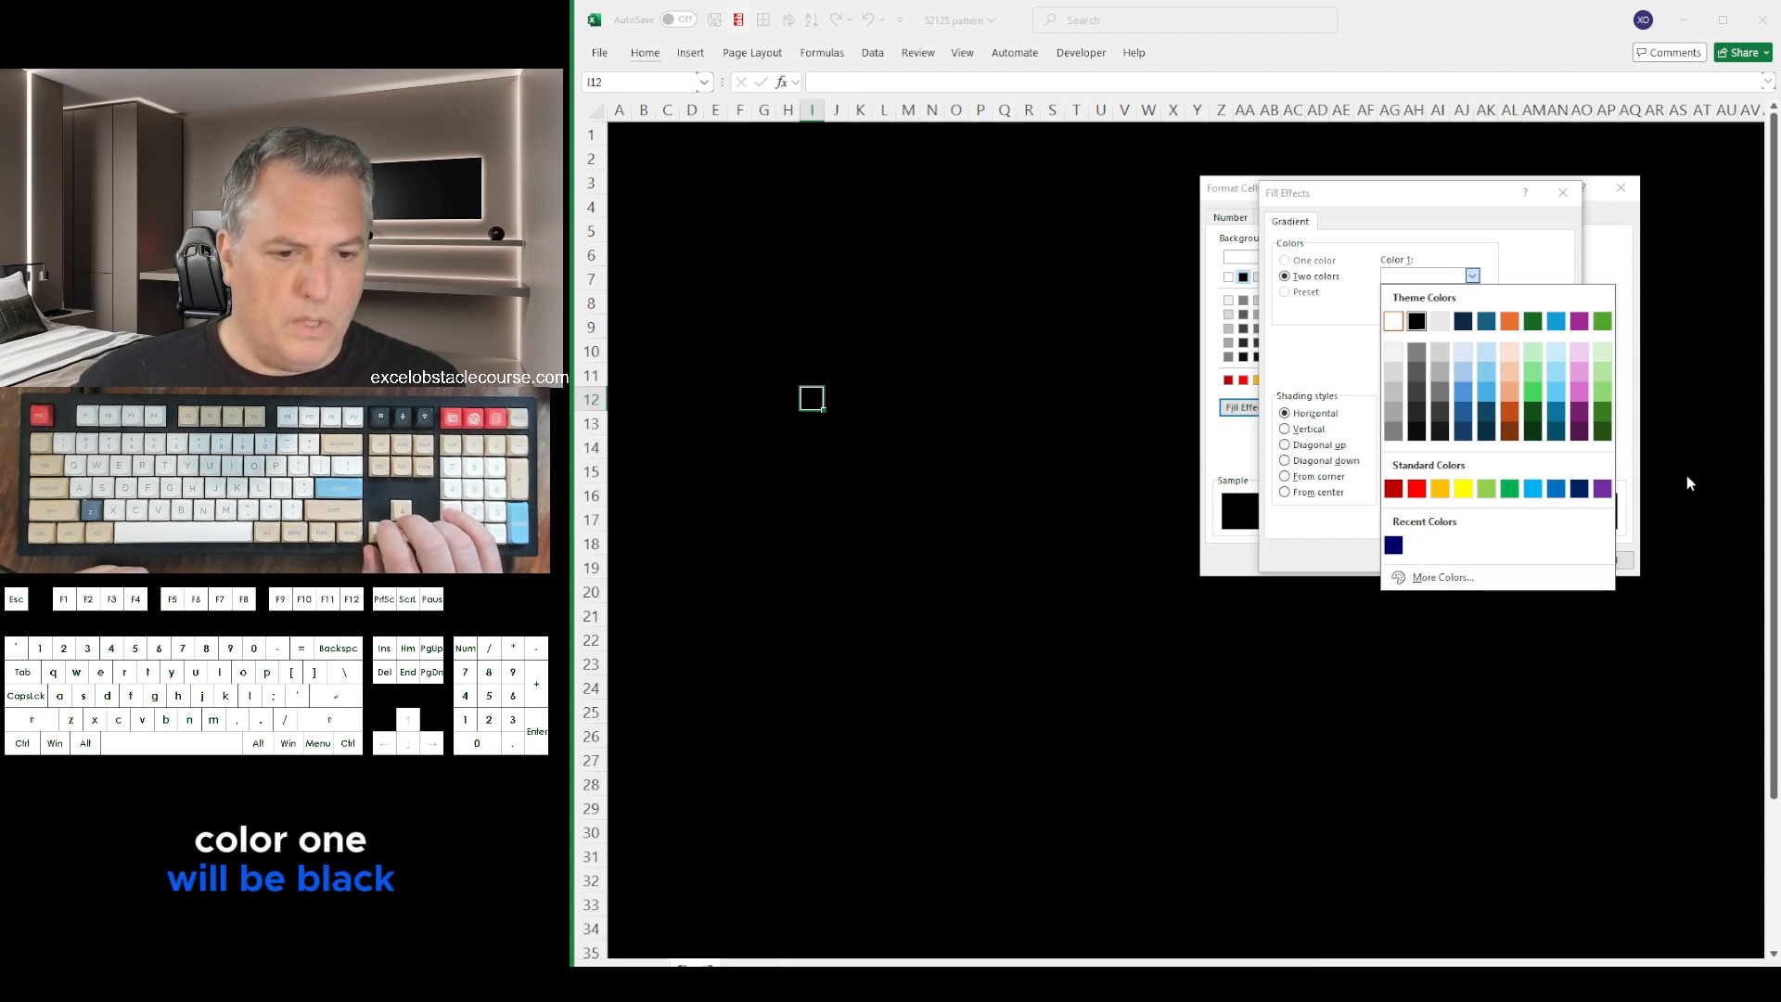
key(Return)
Set the second color of the gradient to standard red
key(Tab)
key(alt+Down)
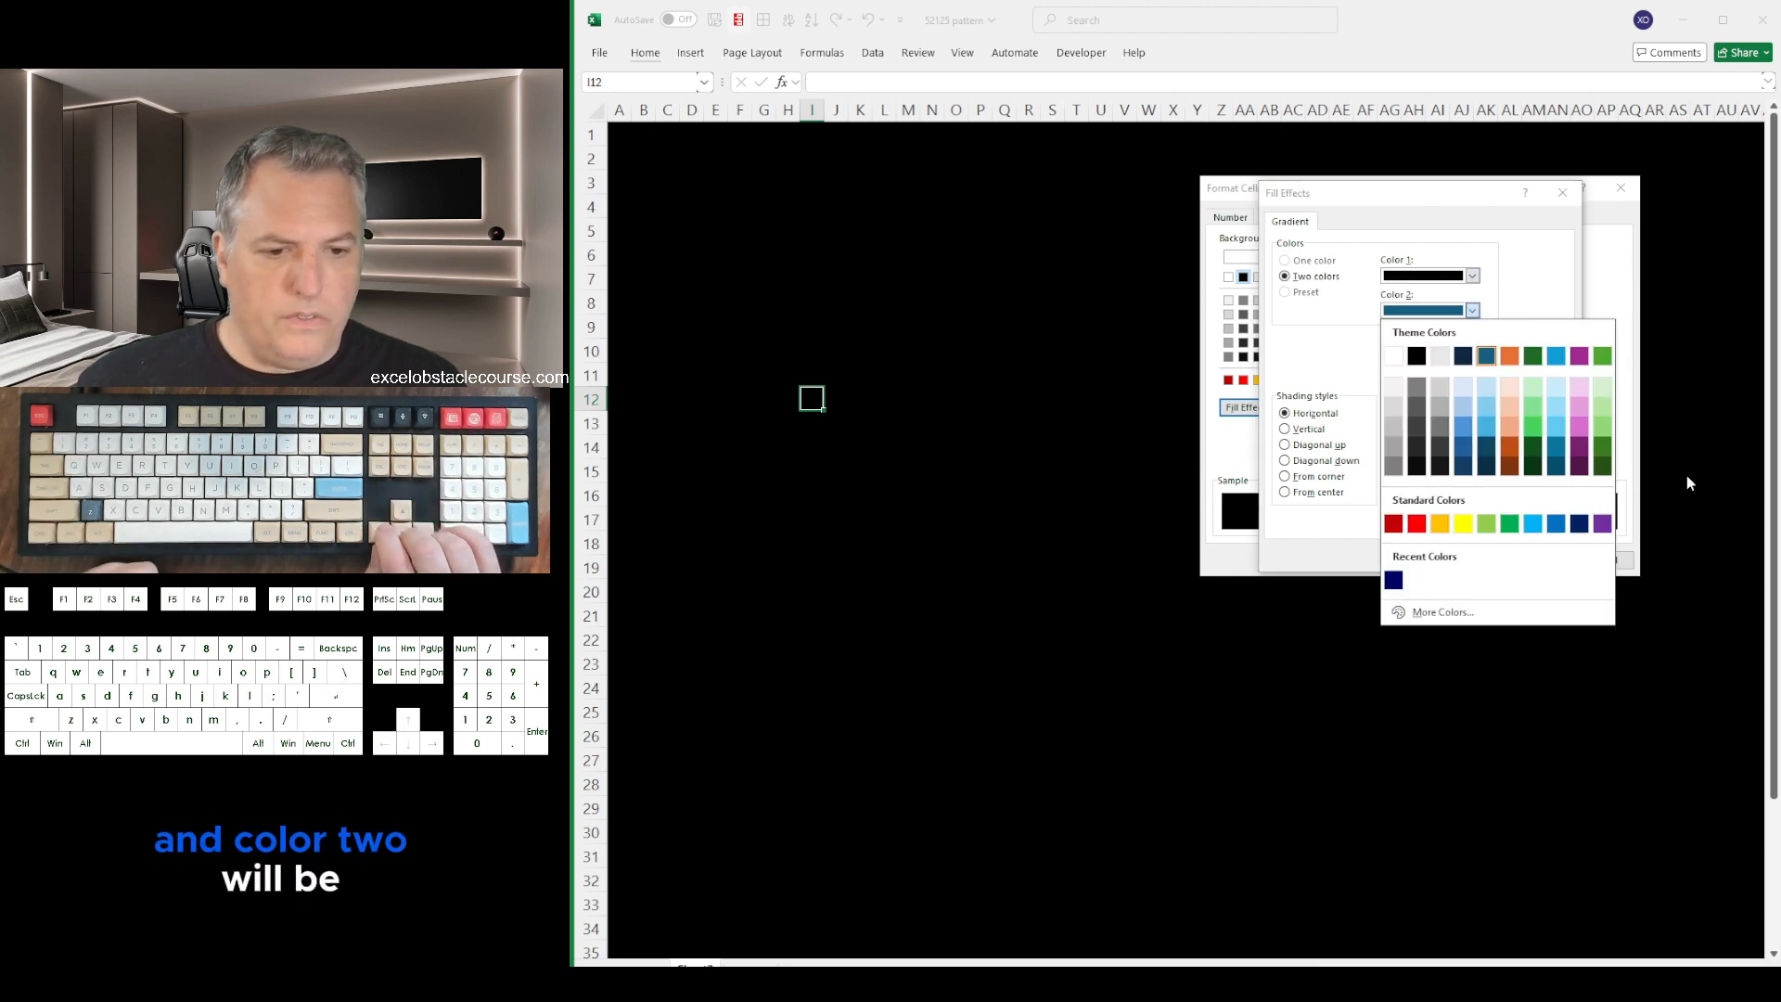
key(Down)
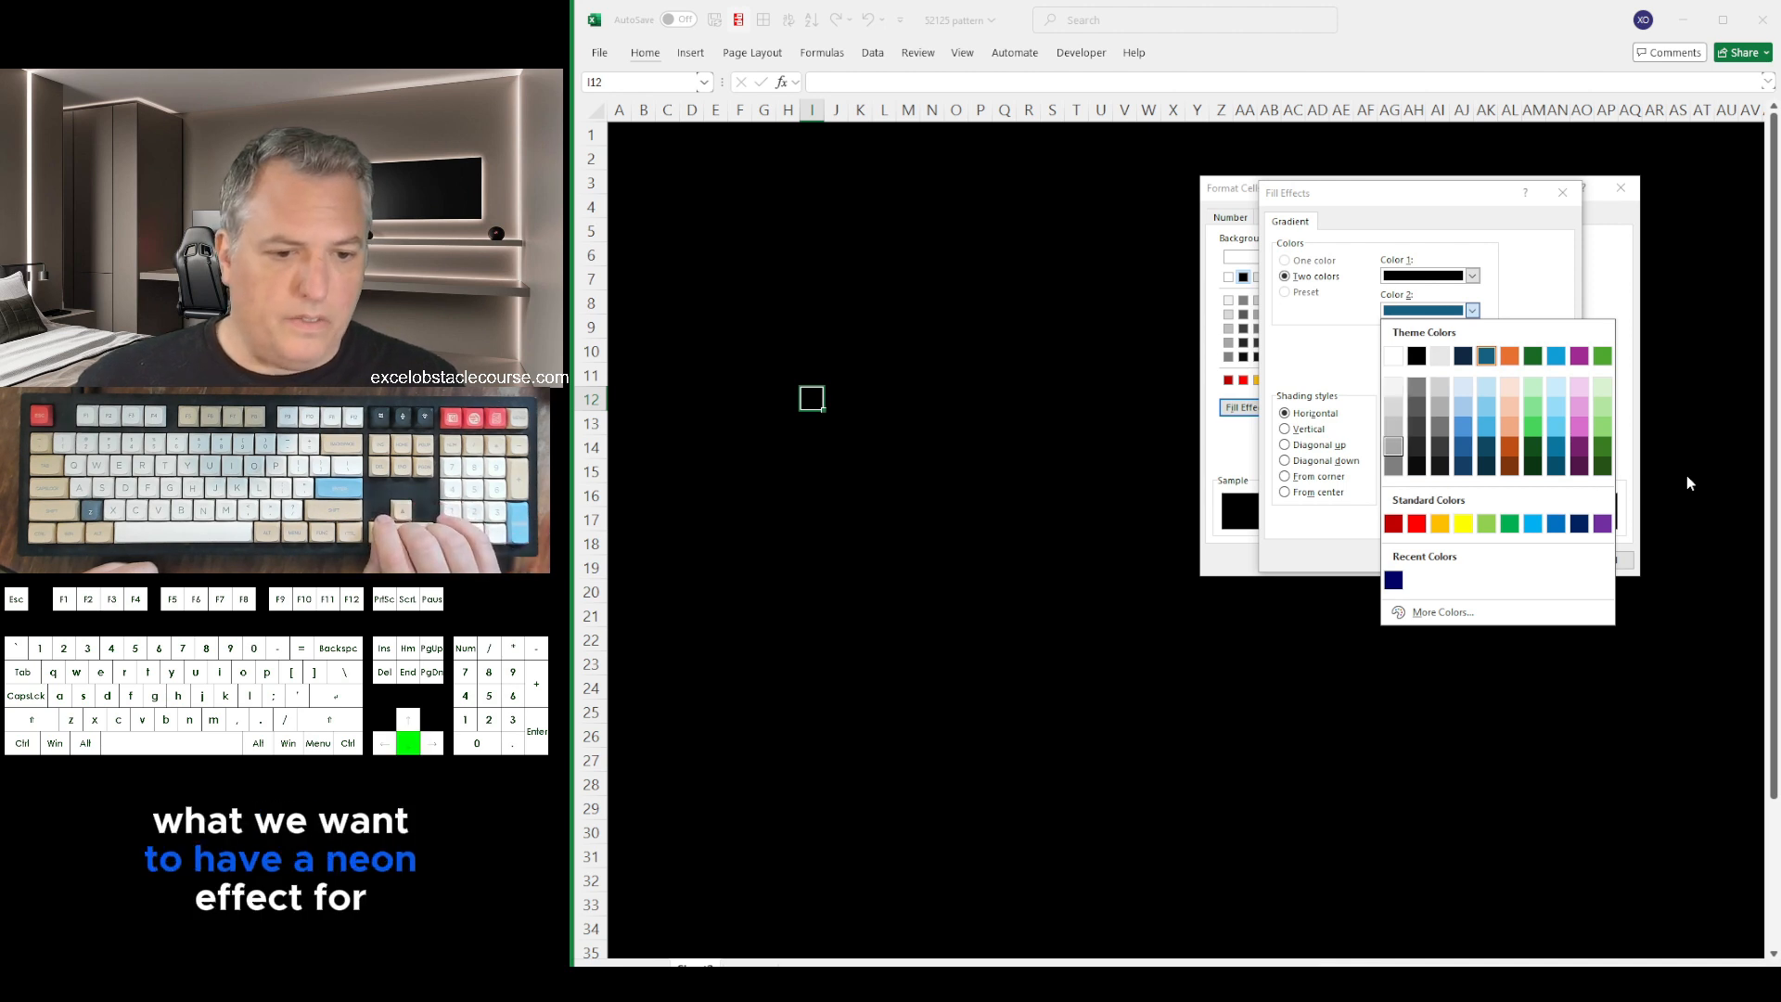
key(Down)
key(Down)
key(Right)
key(Return)
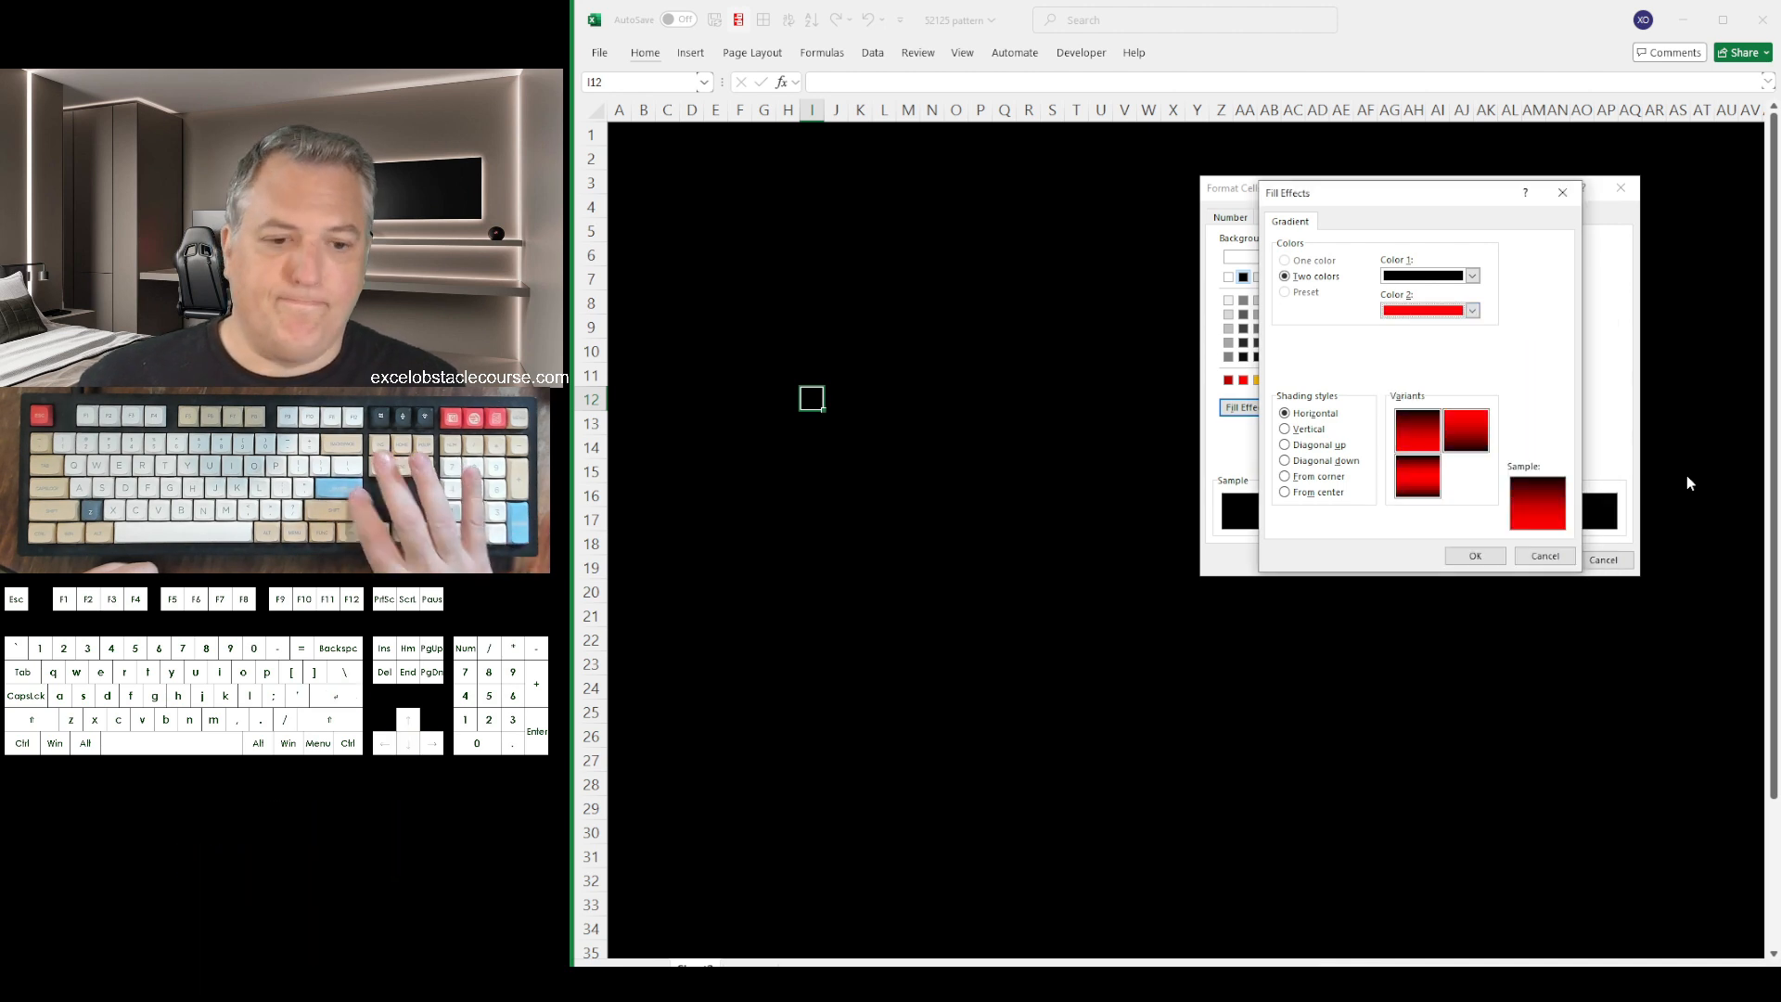
Choose the horizontal gradient variant with red in the middle and black edges, and apply it to cell I12
key(Tab)
key(Tab)
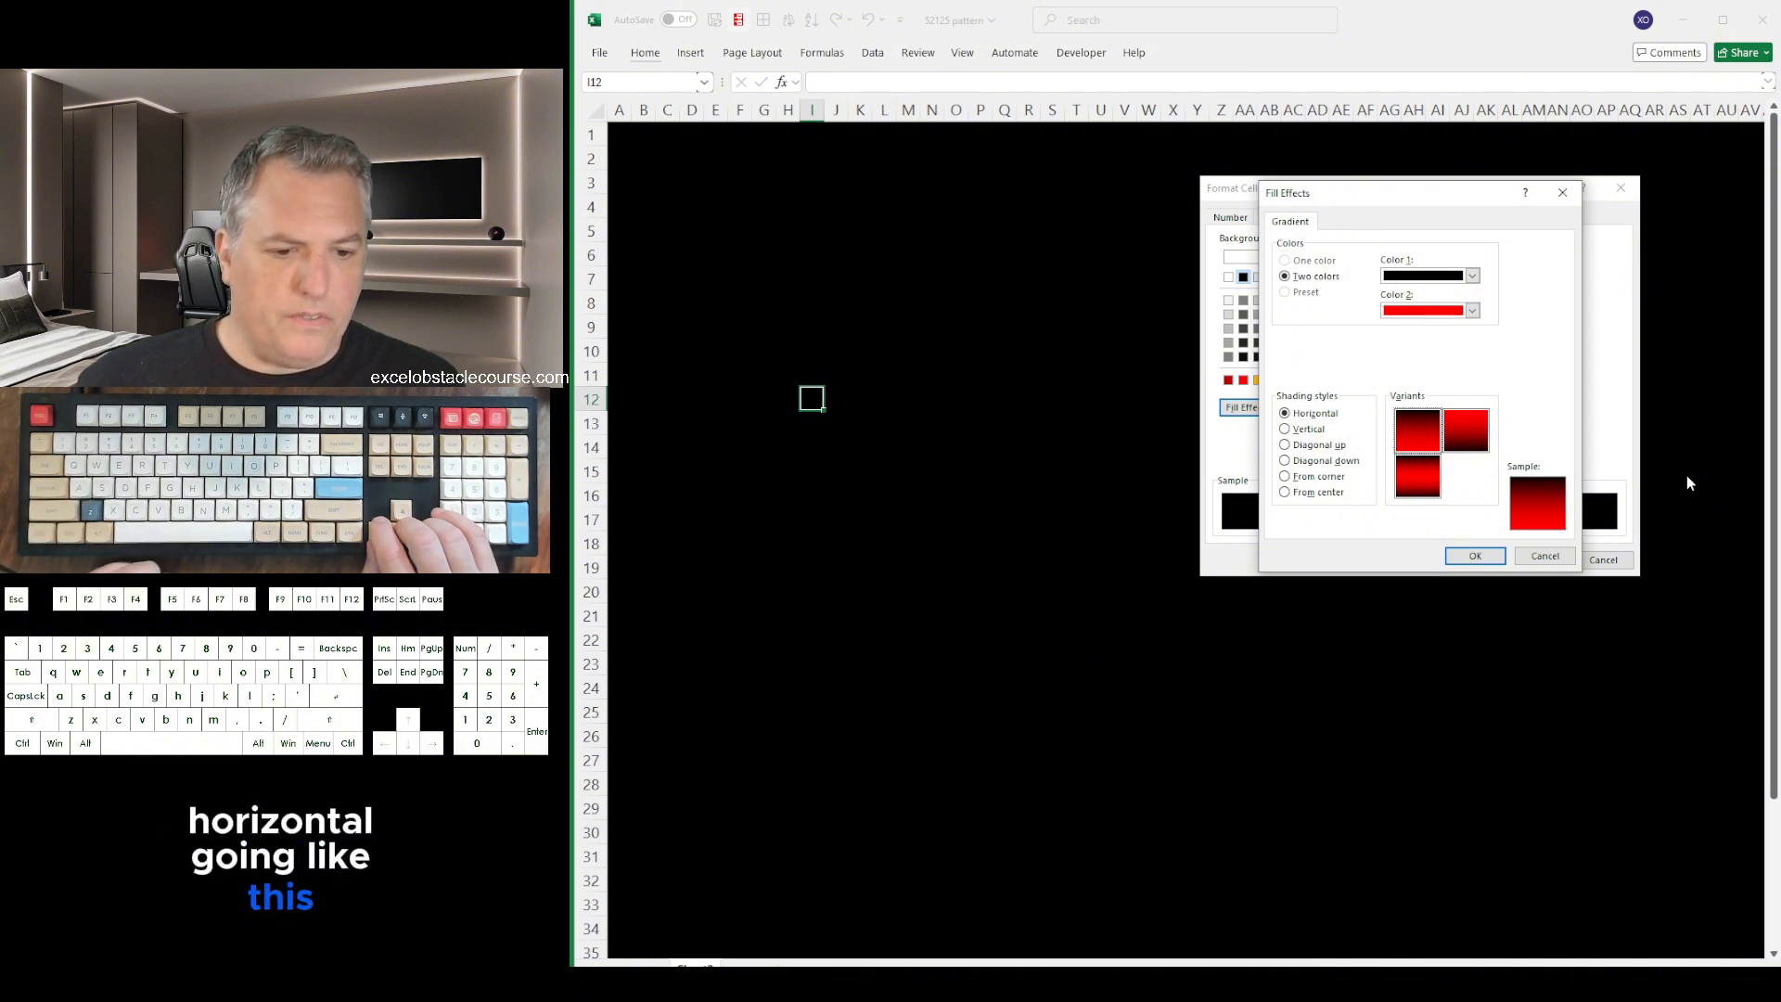
key(Down)
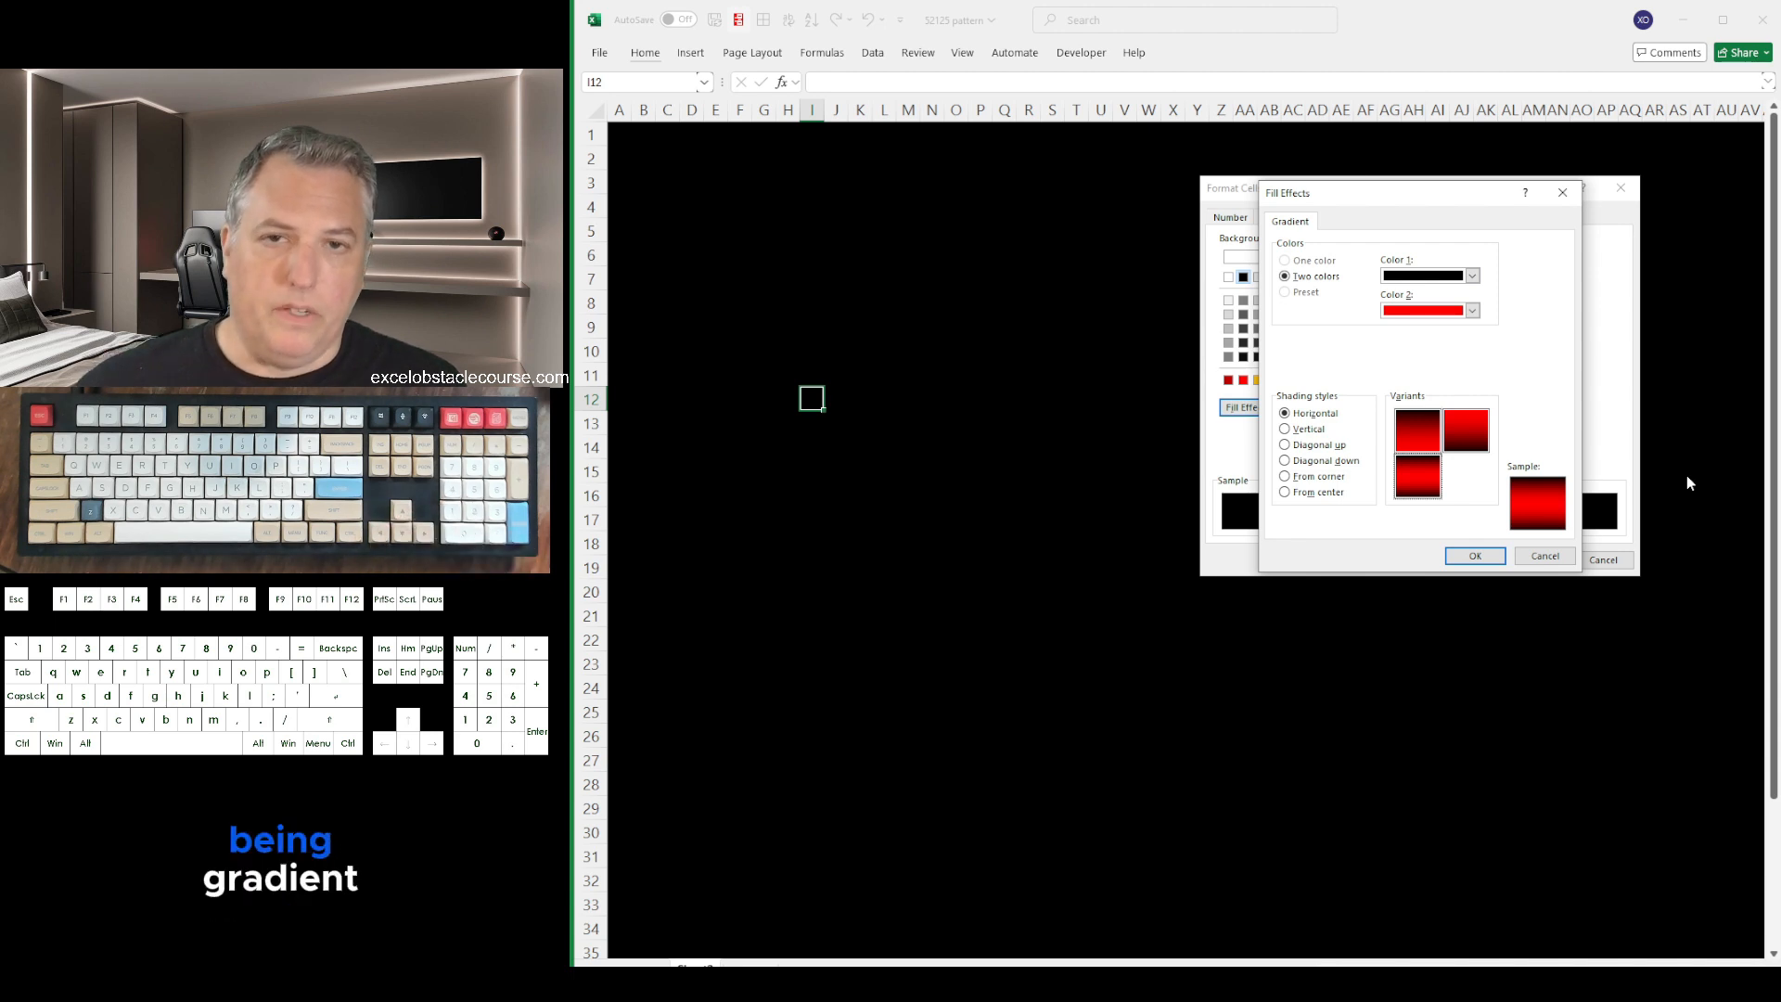
key(Return)
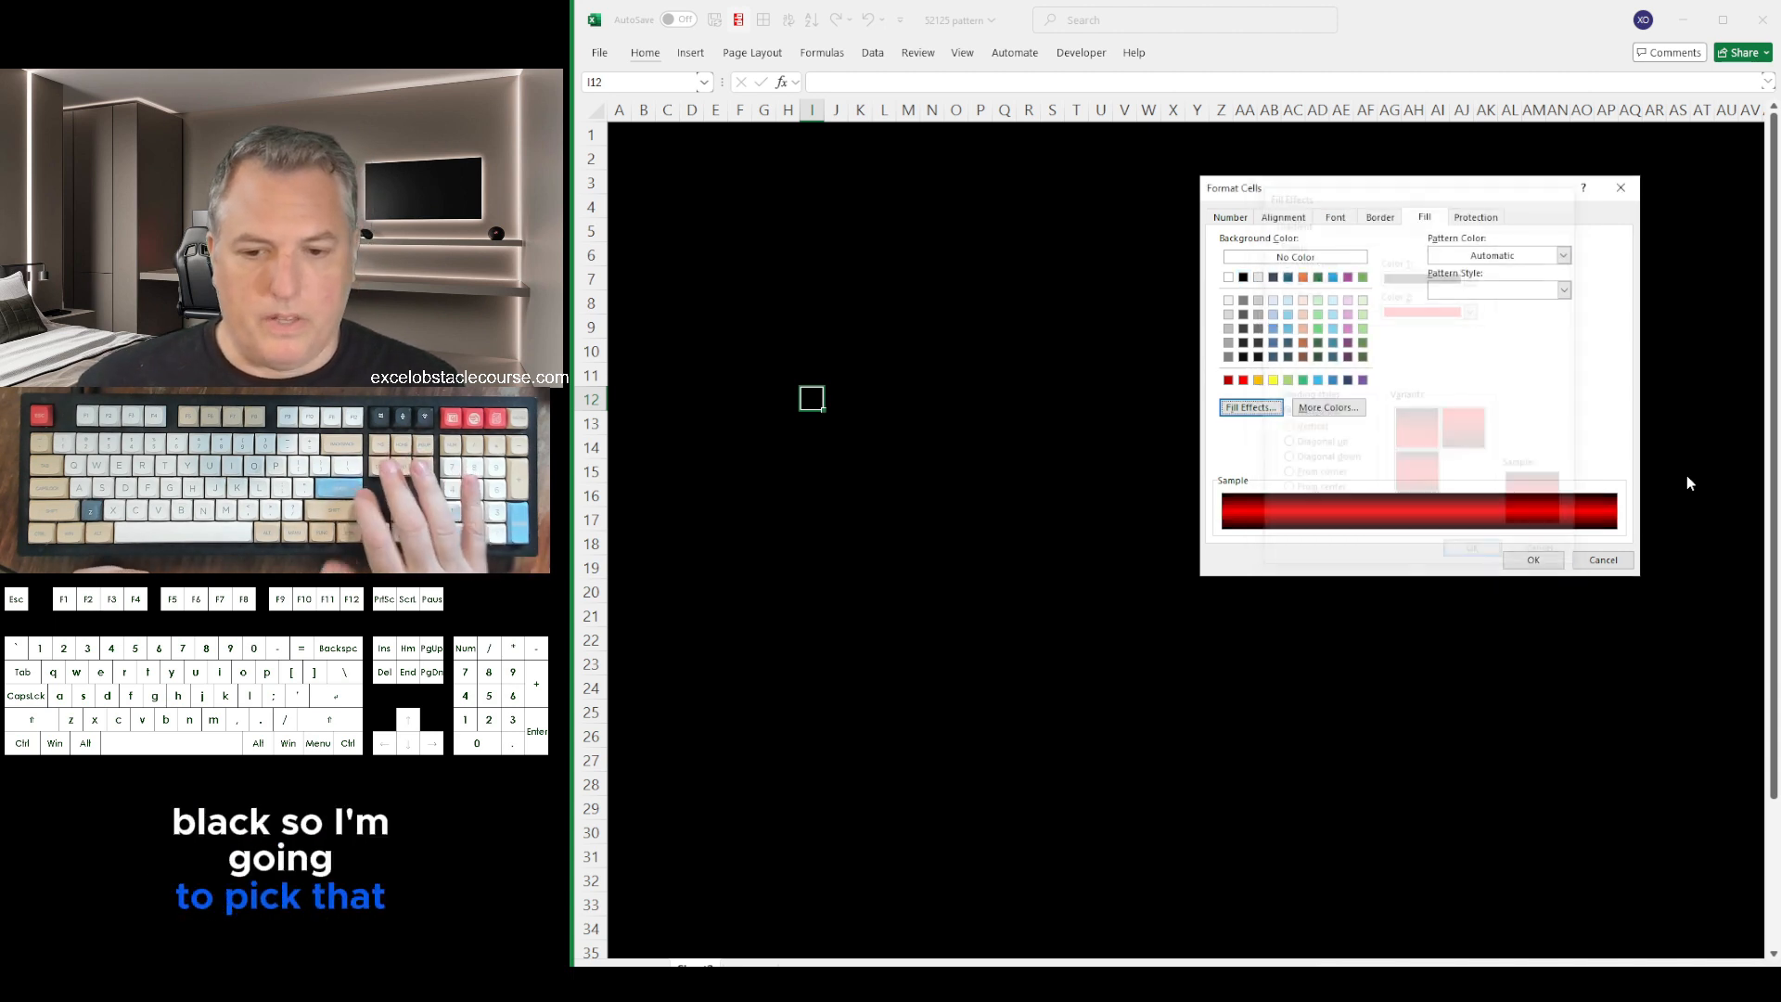
key(Return)
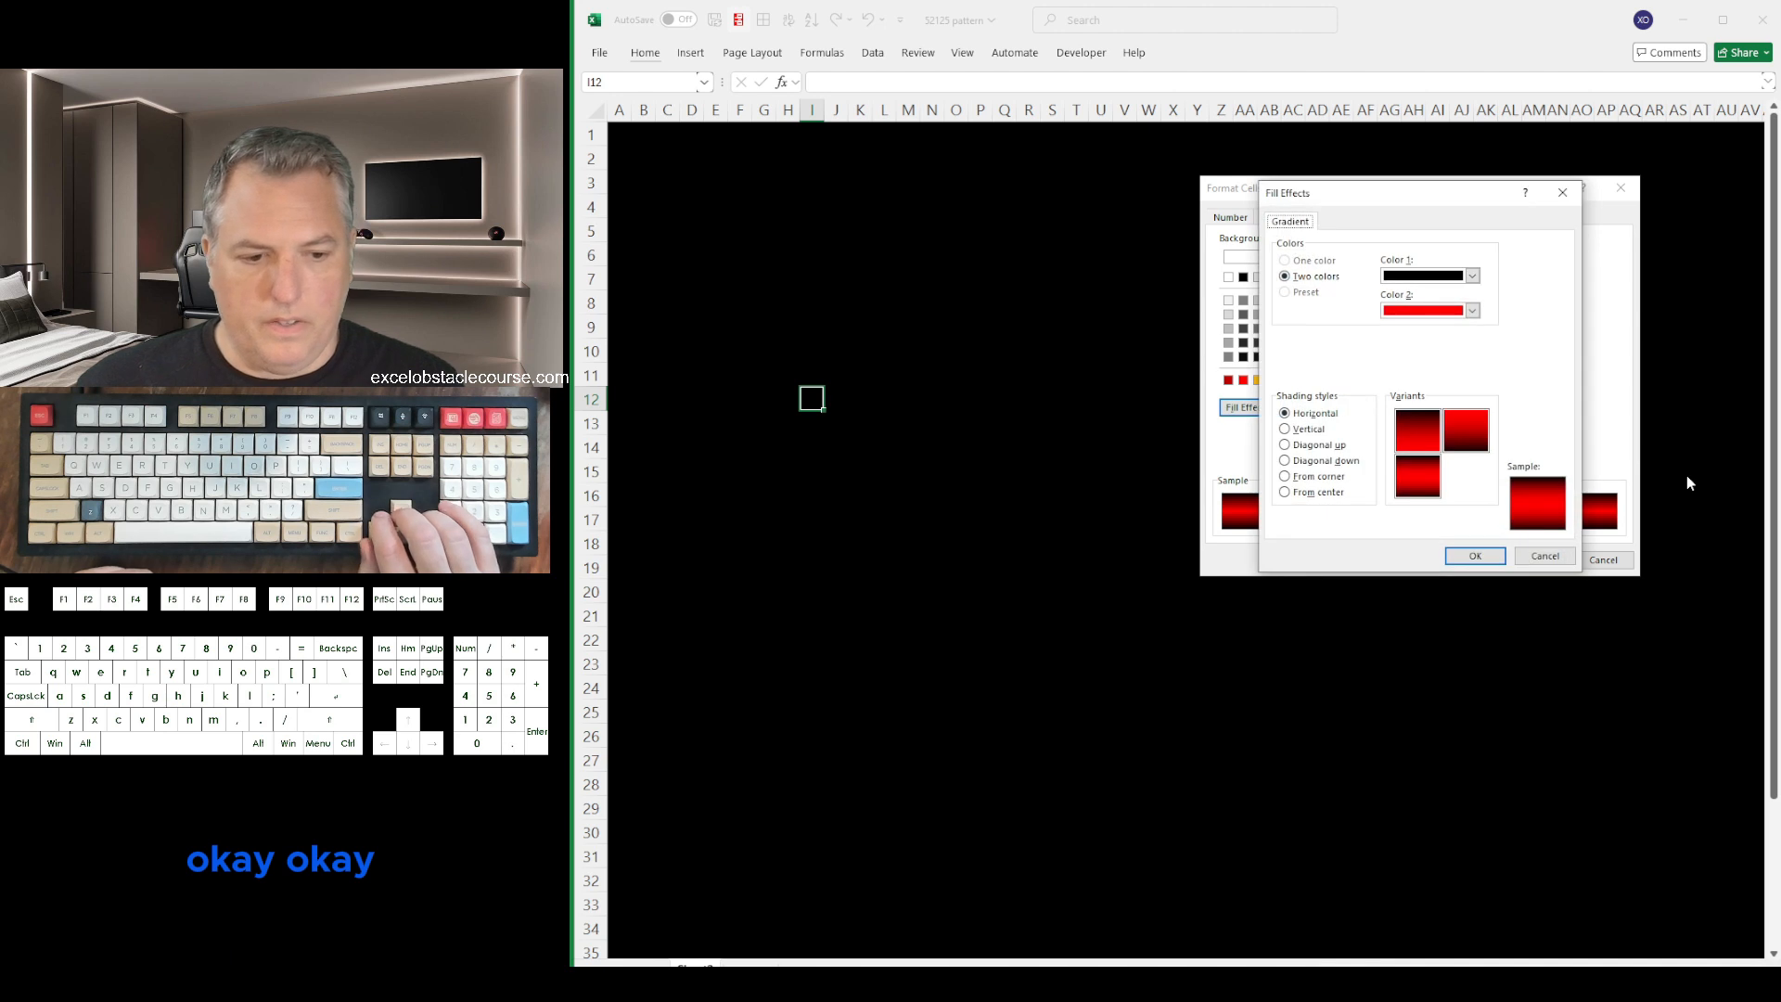
key(Return)
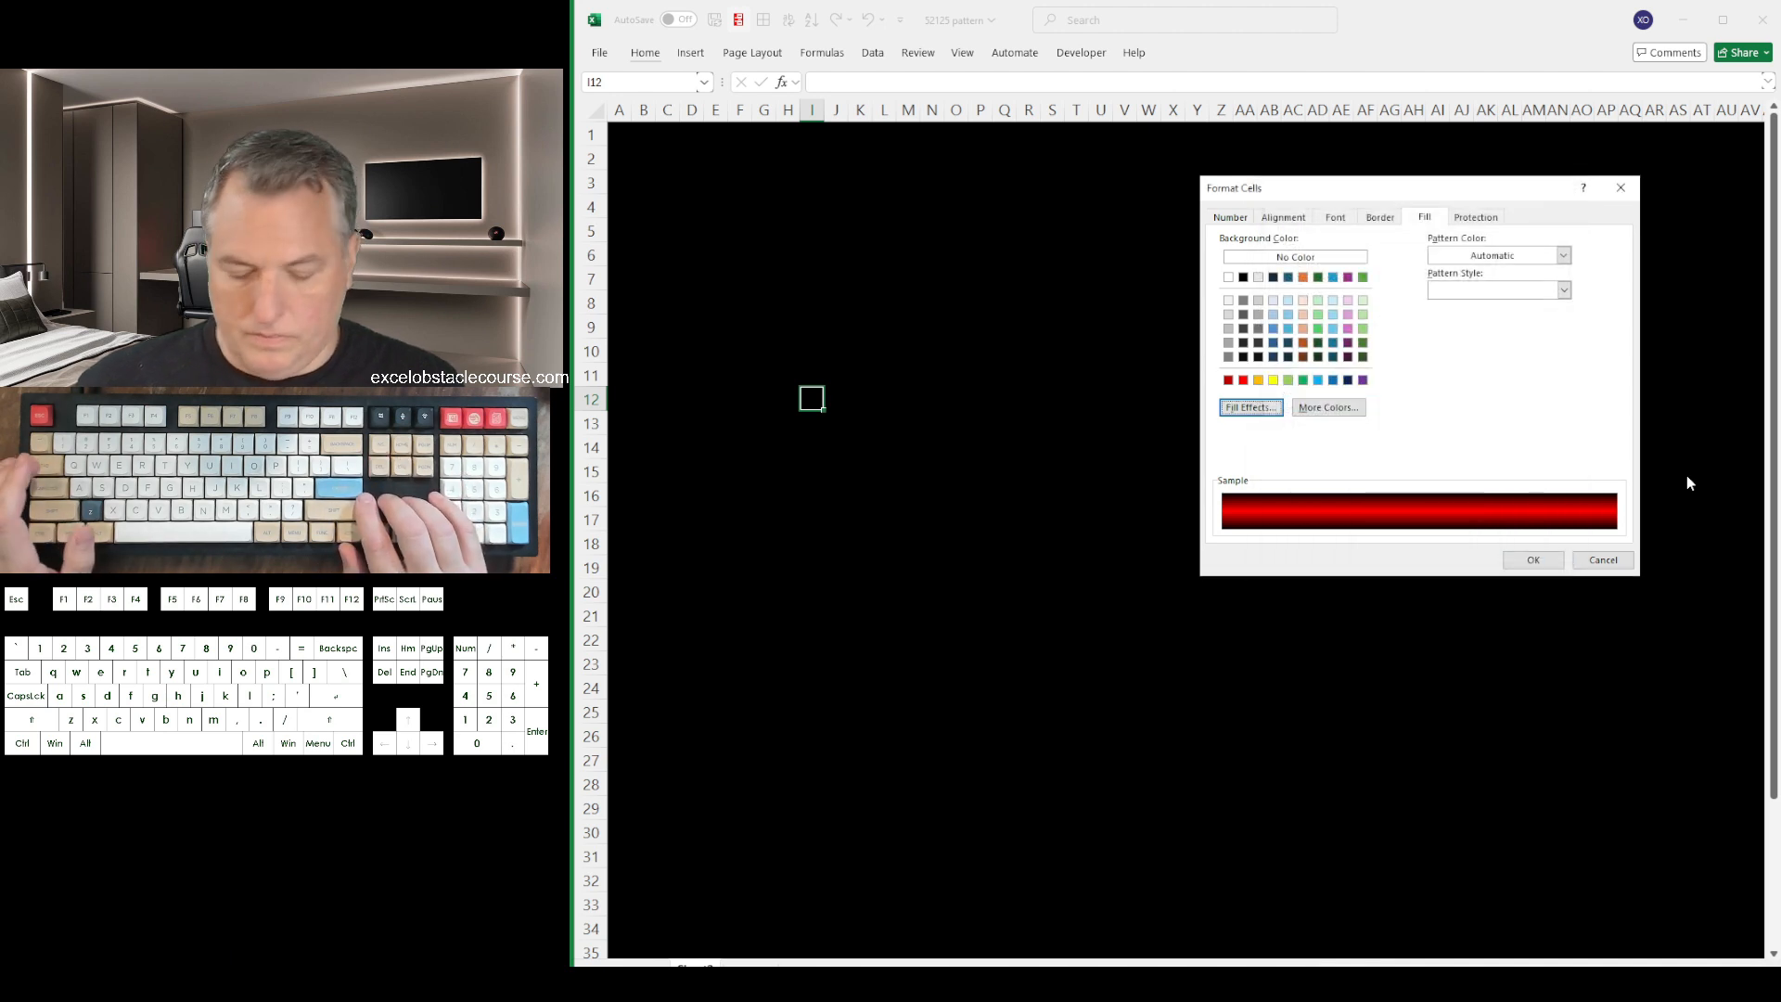
key(Tab)
key(Tab)
key(Tab)
key(Tab)
key(Return)
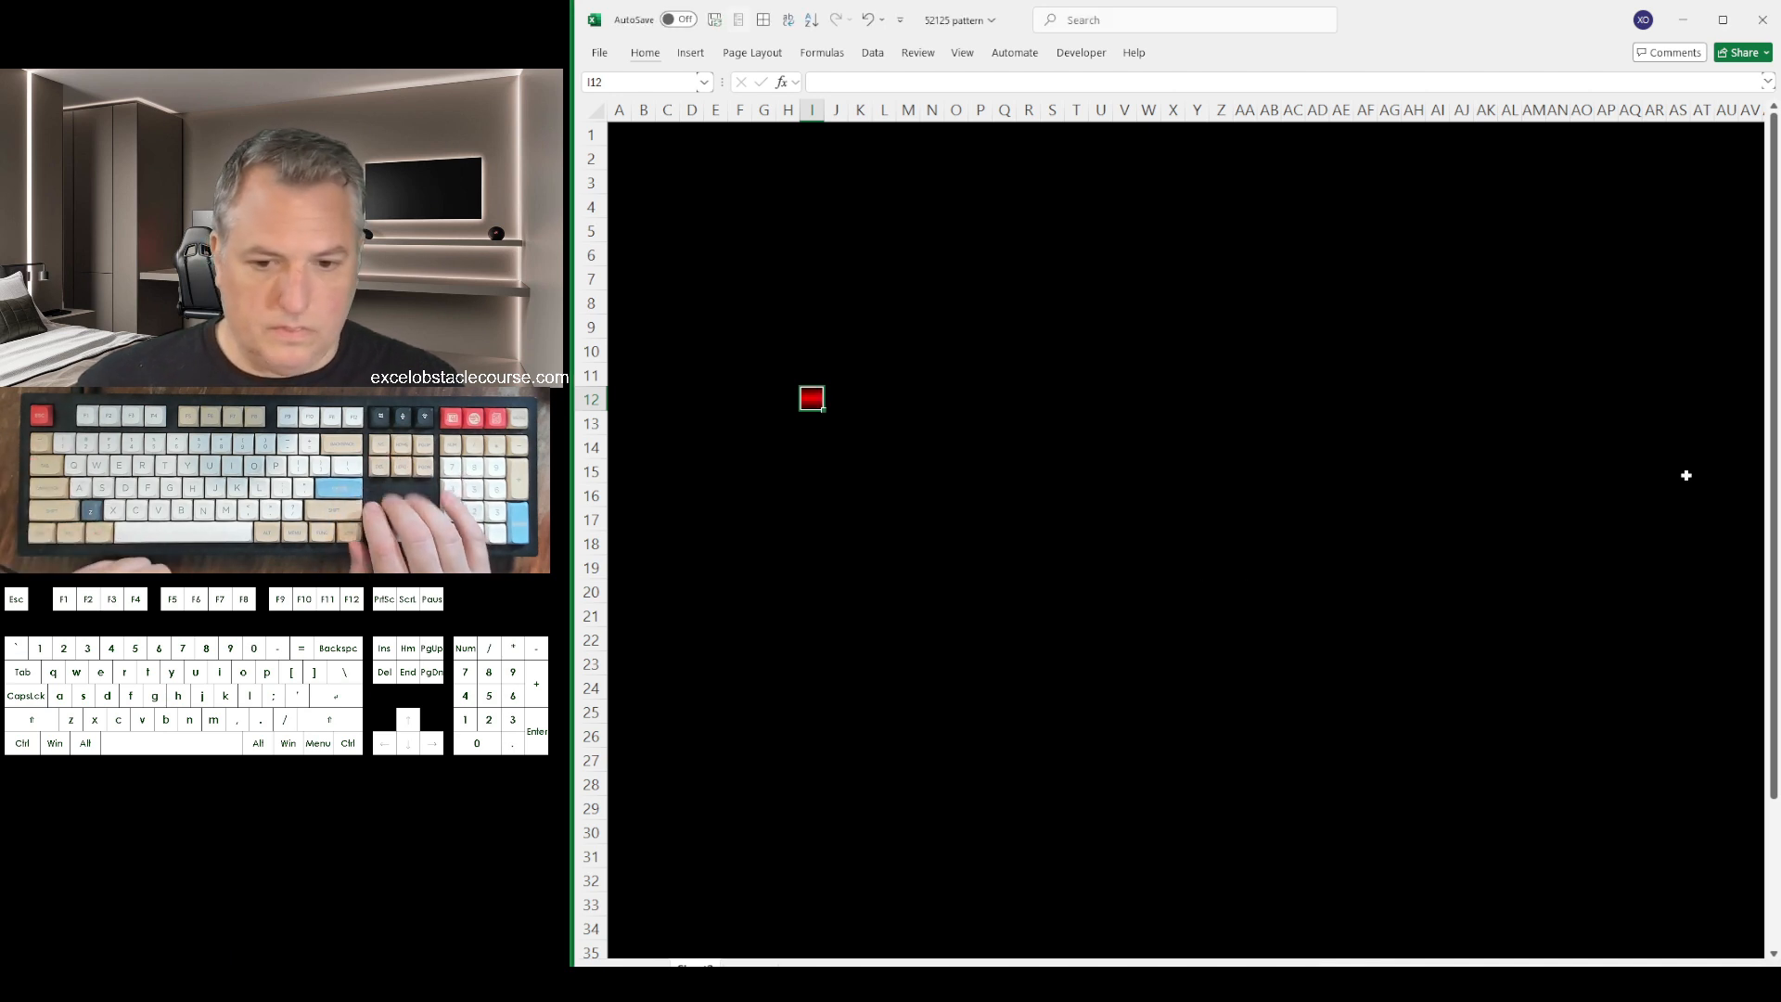
Fill the red gradient from I12 across to AD12 to form a horizontal neon bar
key(shift+Right)
key(shift+Right)
key(shift+Right)
key(shift+Right)
key(shift+Right)
key(shift+Right)
key(shift+Right)
key(shift+Right)
key(shift+Right)
key(shift+Right)
key(shift+Right)
key(shift+Right)
key(shift+Right)
key(shift+Right)
key(shift+Right)
key(shift+Right)
key(shift+Right)
key(shift+Right)
key(shift+Right)
key(shift+Right)
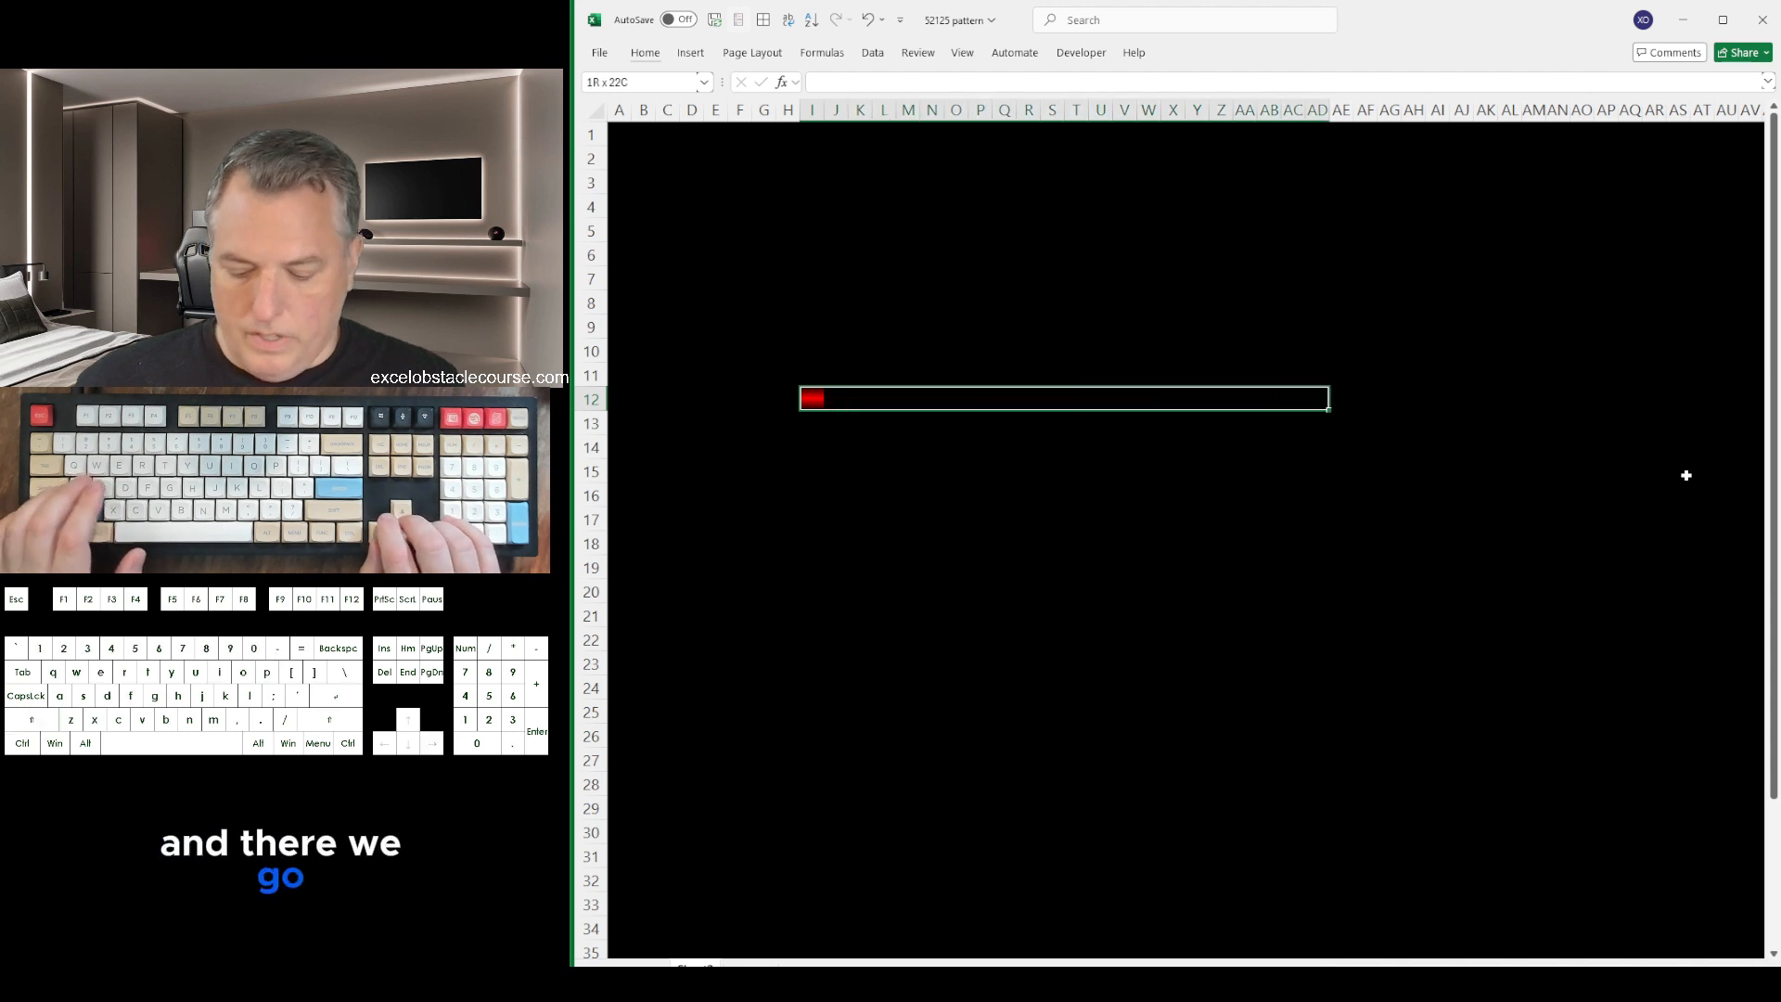
key(ctrl+r)
key(Left)
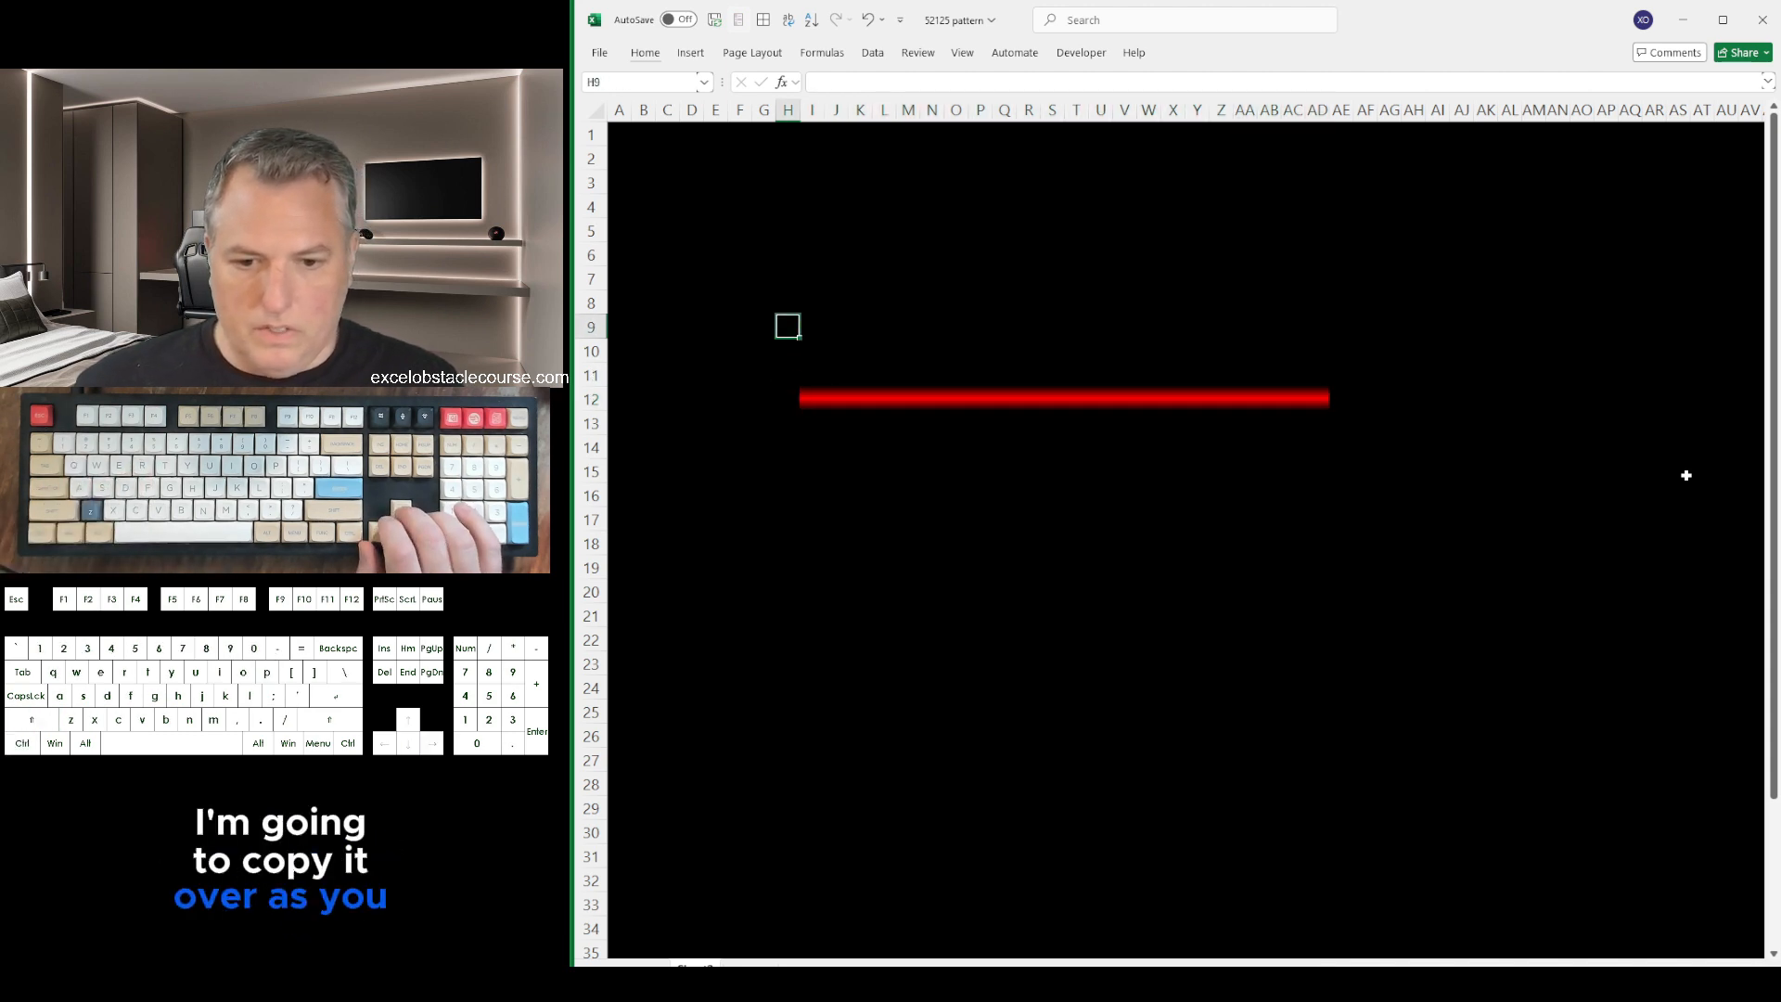
Examine the red neon bar in row 12 up close
key(ctrl+alt+KP_Add)
key(ctrl+alt+KP_Add)
key(ctrl+alt+KP_Add)
key(ctrl+alt+KP_Add)
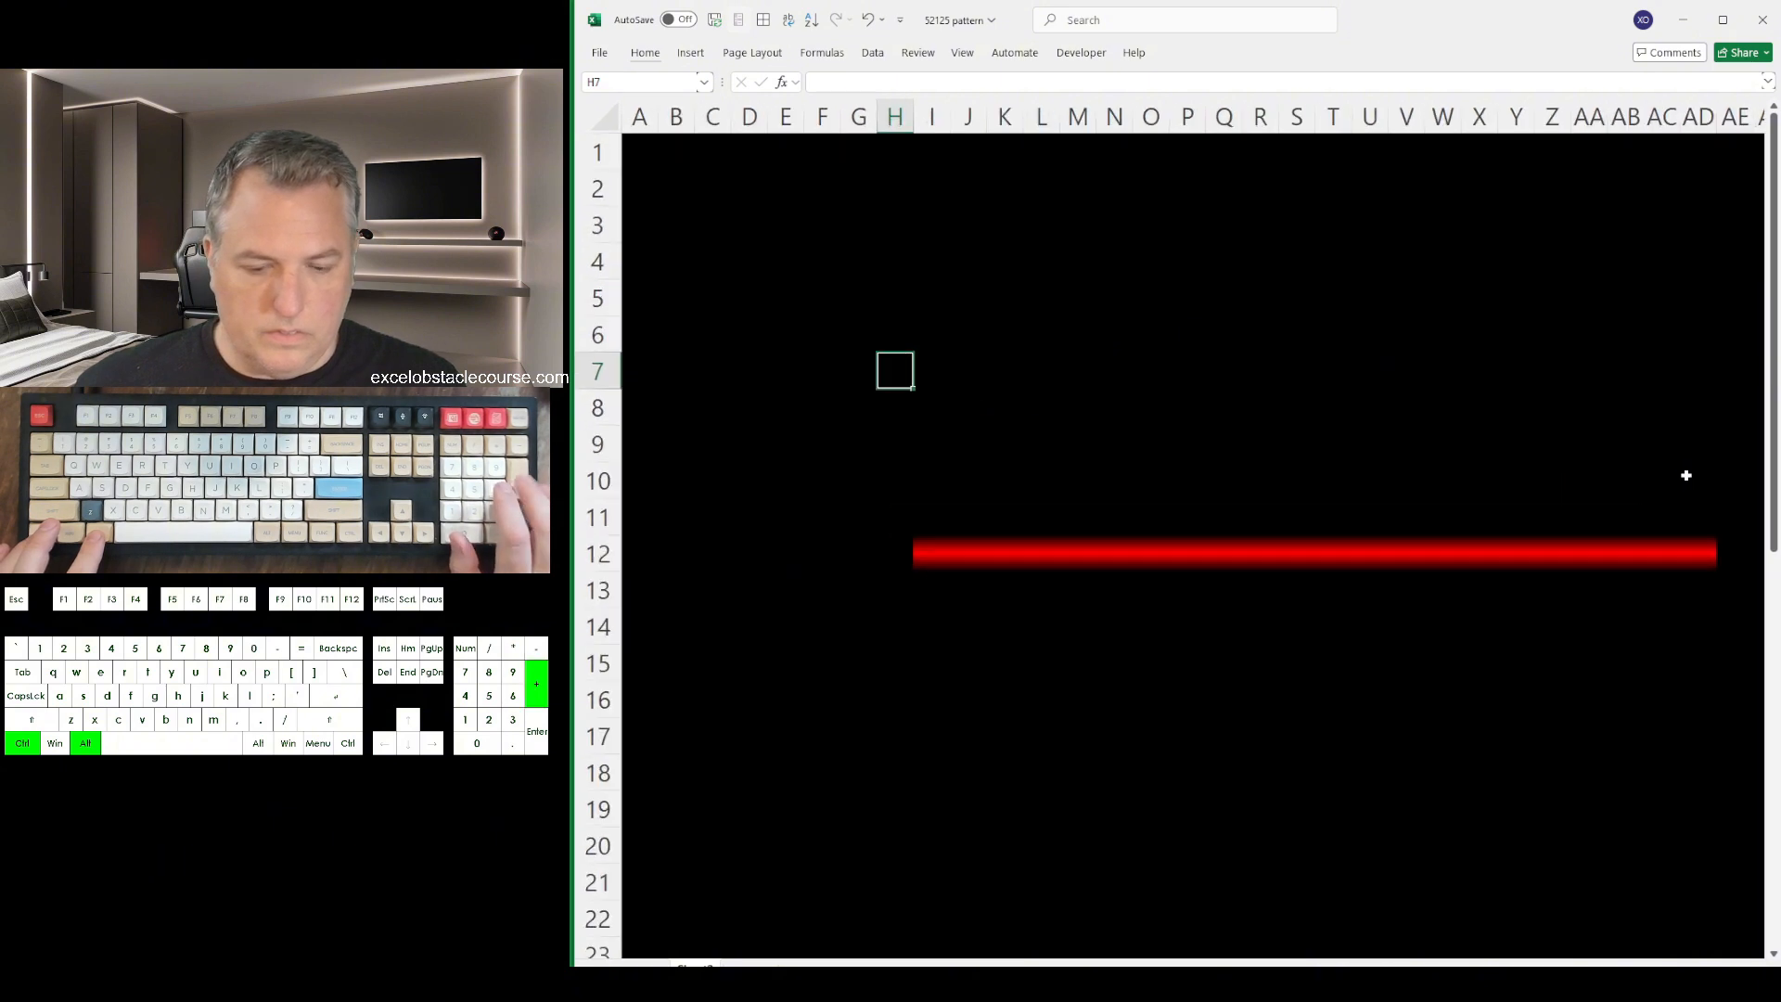
key(Right)
key(Down)
key(Right)
key(Down)
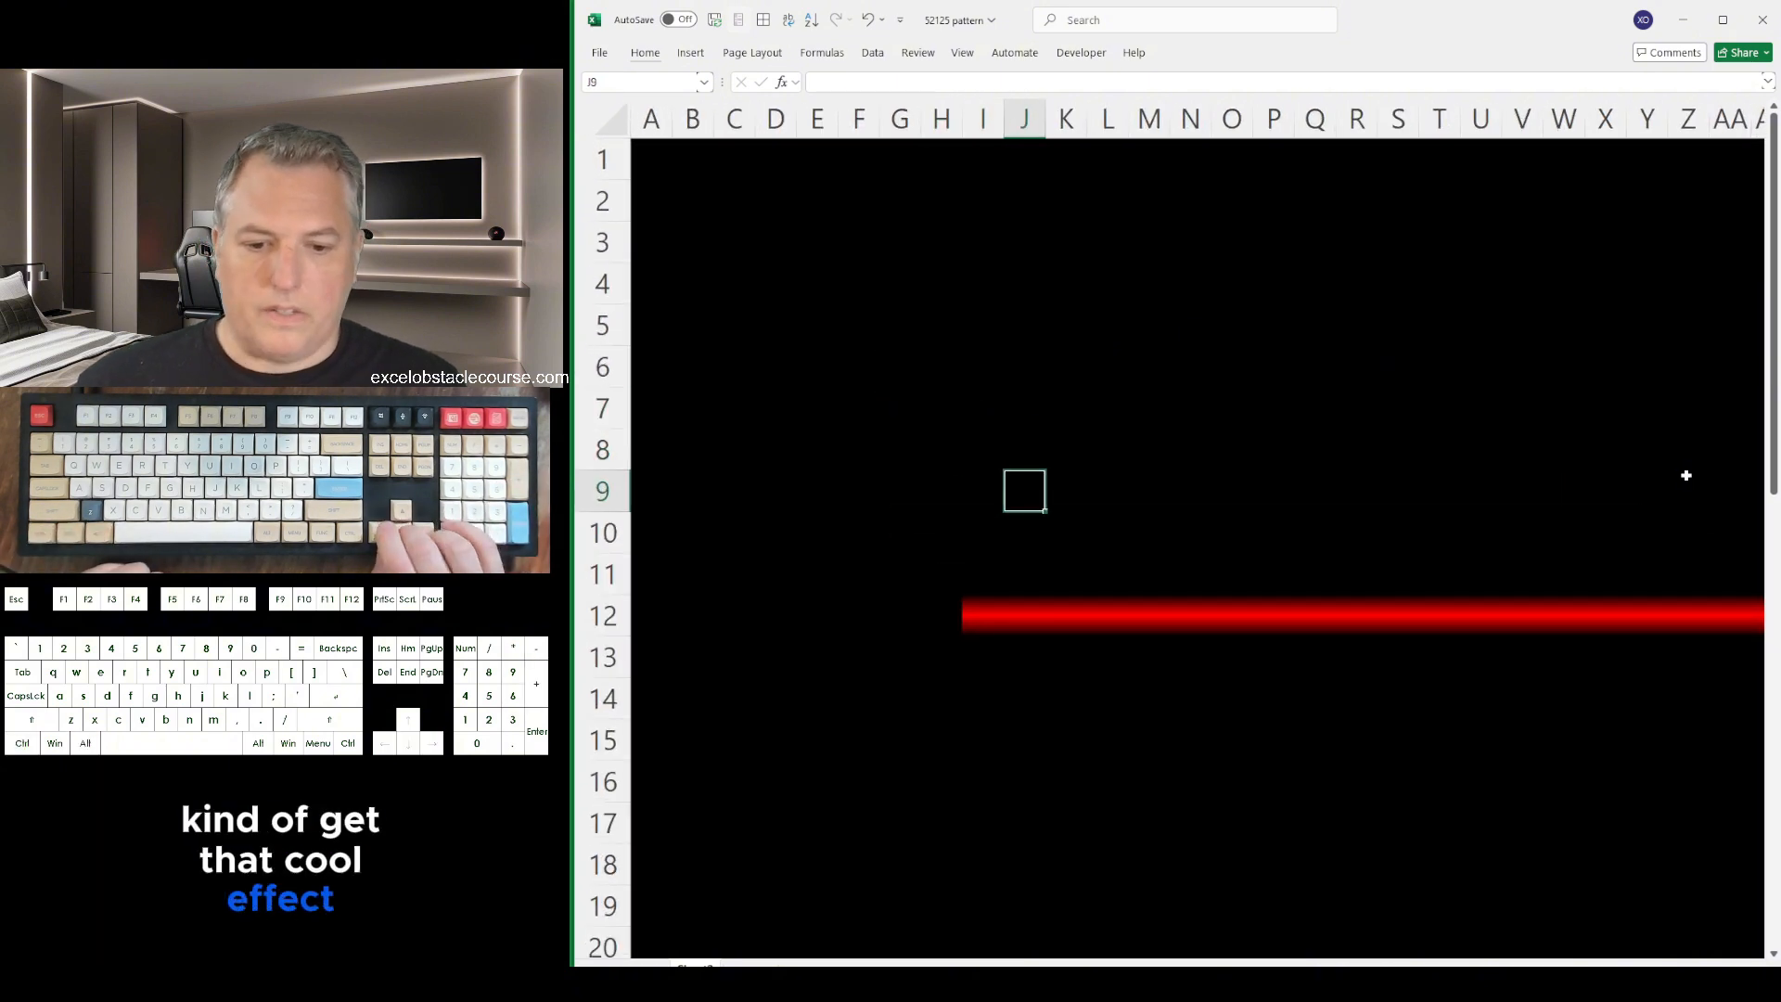
Change the gradient of I12:AD12 to the horizontal variant fading from black at the top to red at the bottom
key(Down)
key(Down)
key(Down)
key(Left)
key(ctrl+shift+Right)
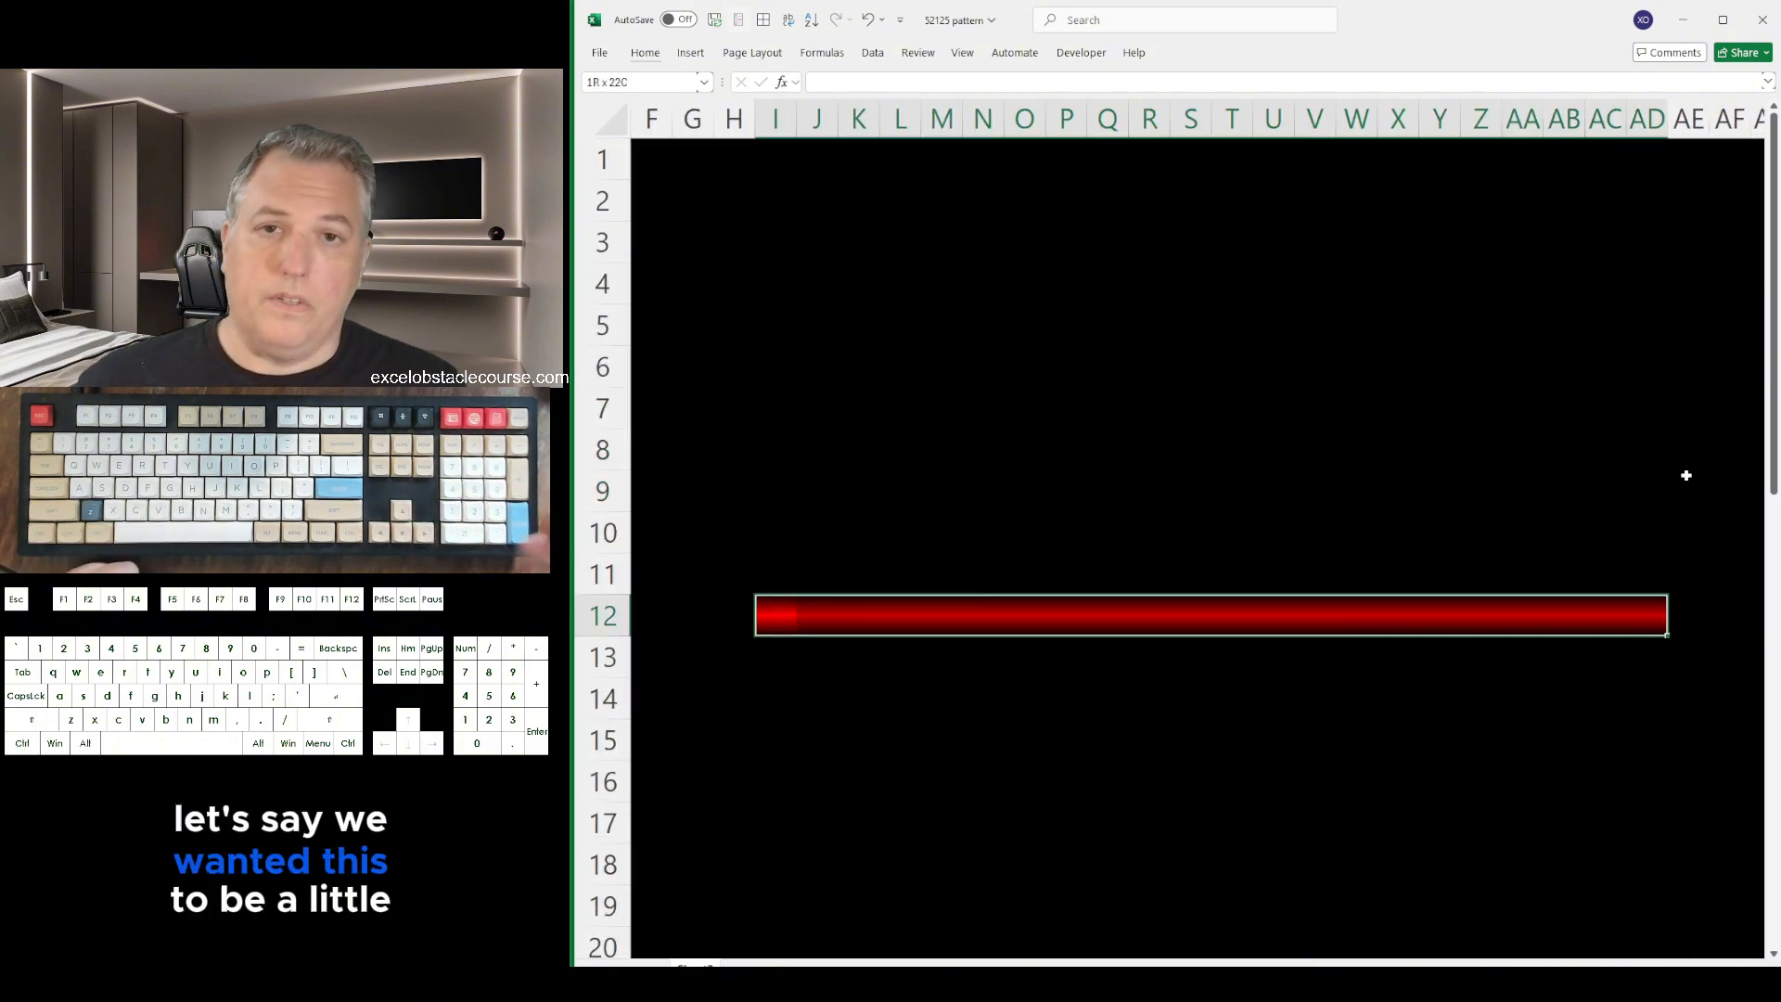
key(shift+Left)
key(shift+Left)
key(shift+Left)
key(shift+Left)
key(shift+Left)
key(shift+Left)
key(shift+Left)
key(shift+Left)
key(shift+Left)
key(shift+Left)
key(shift+Left)
key(shift+Right)
key(shift+Right)
key(shift+Right)
key(shift+Right)
key(shift+Right)
key(shift+Right)
key(shift+Right)
key(shift+Right)
key(shift+Right)
key(shift+Right)
key(shift+Right)
key(shift+Right)
key(shift+Right)
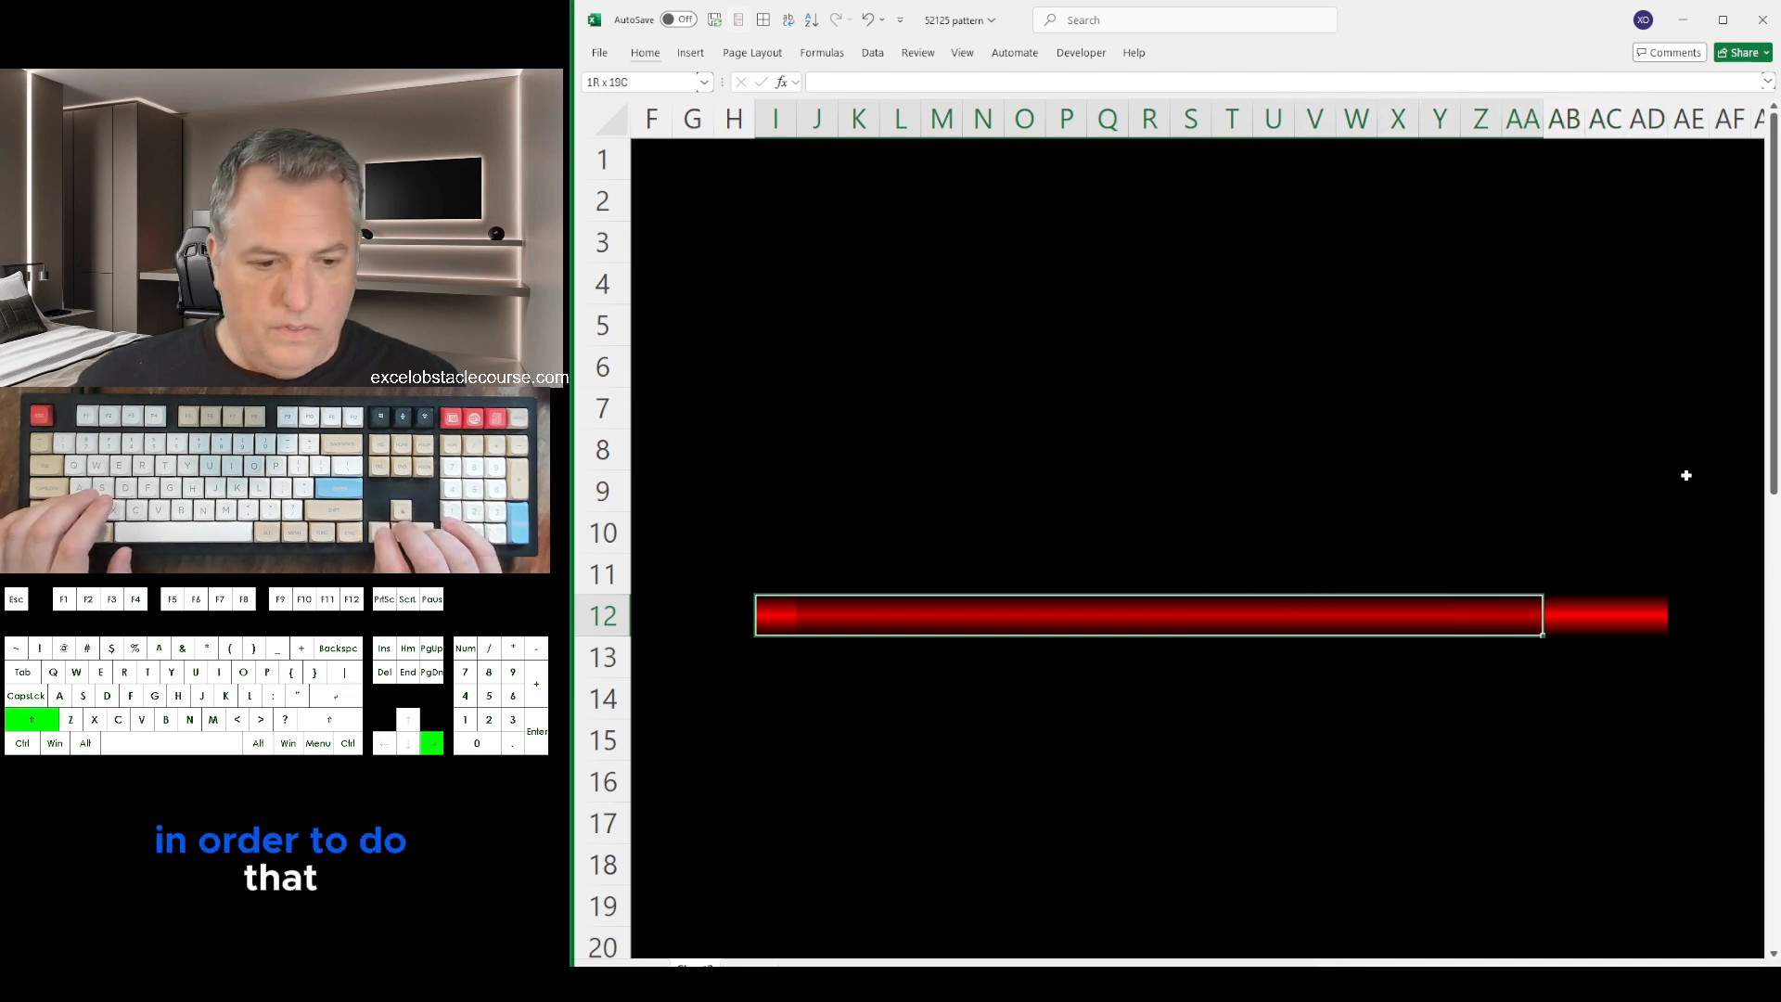
key(shift+Left)
key(shift+Left)
key(shift+Left)
key(shift+Right)
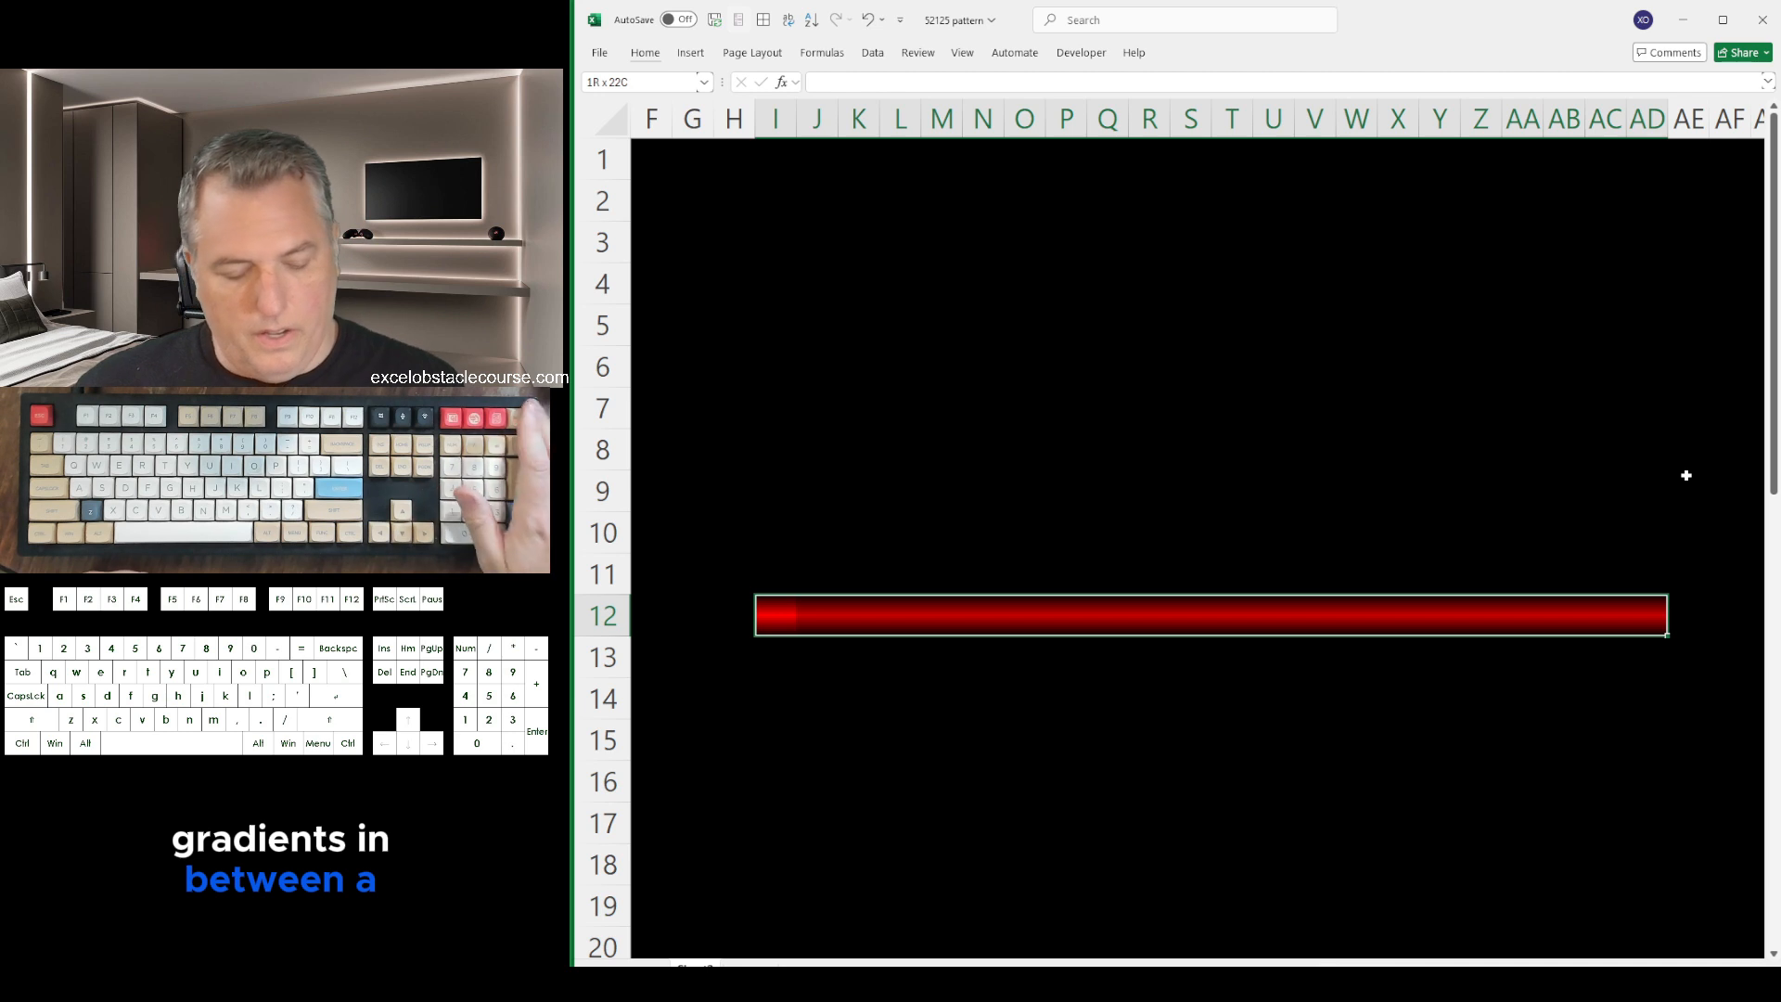
key(shift+F10)
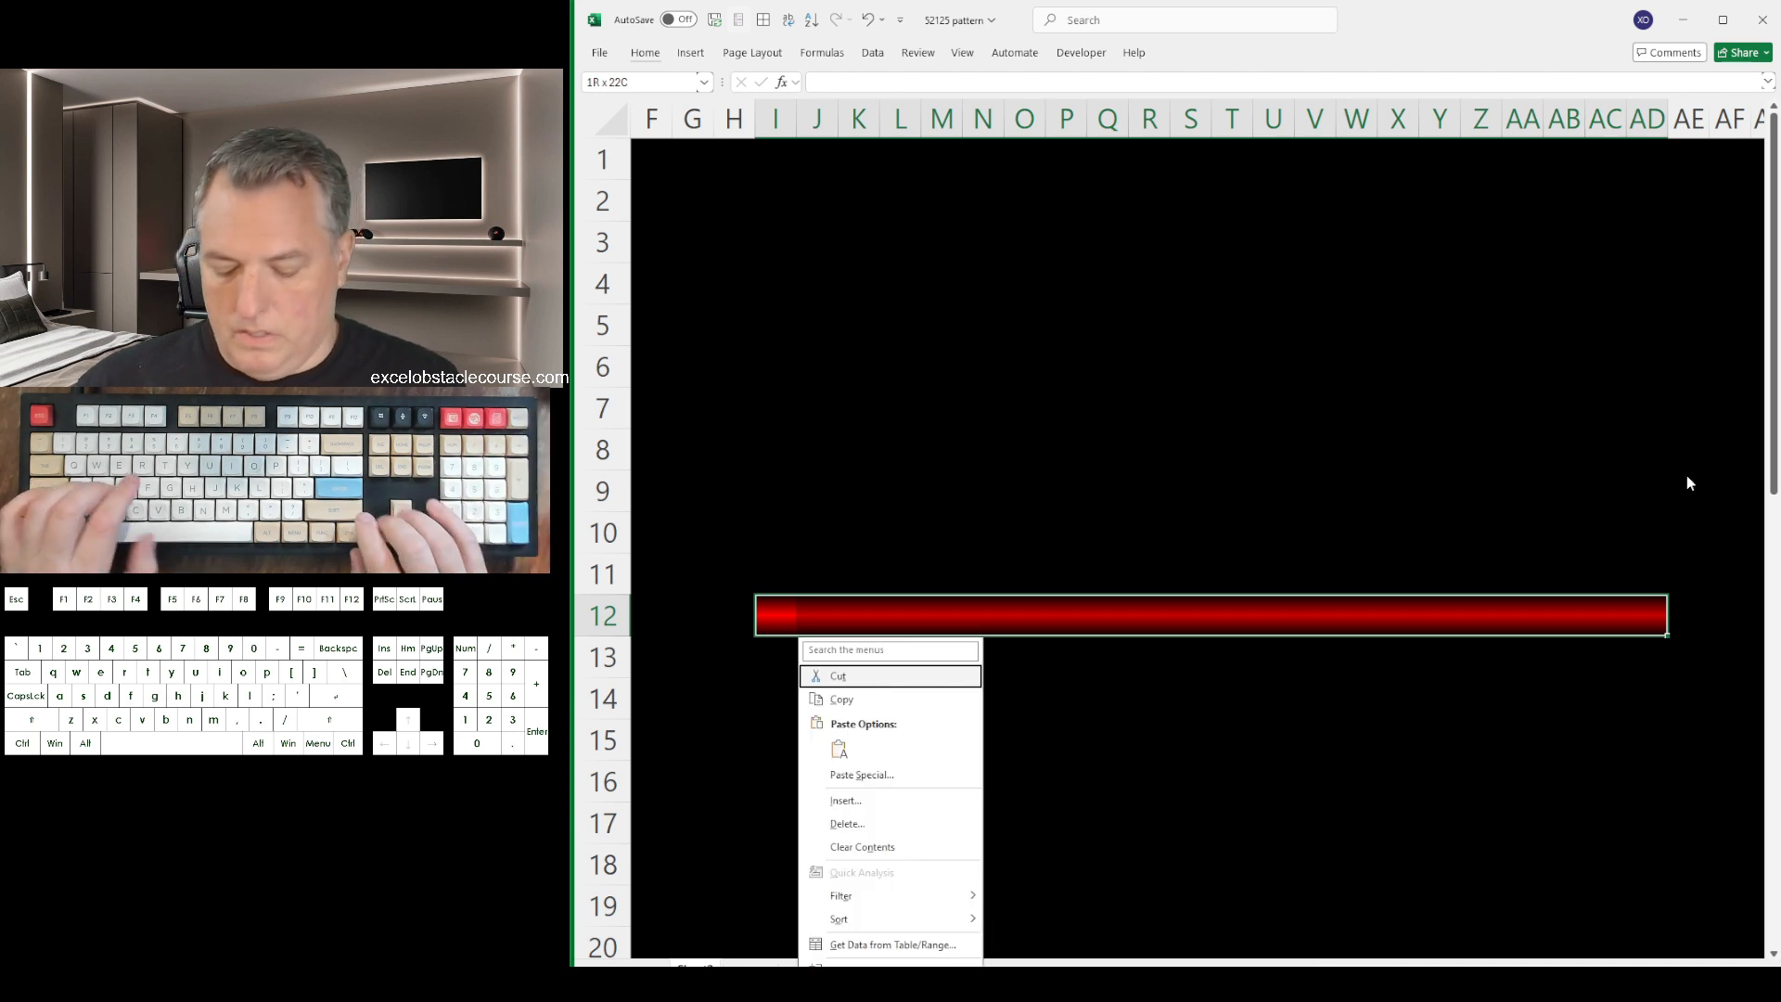
key(f)
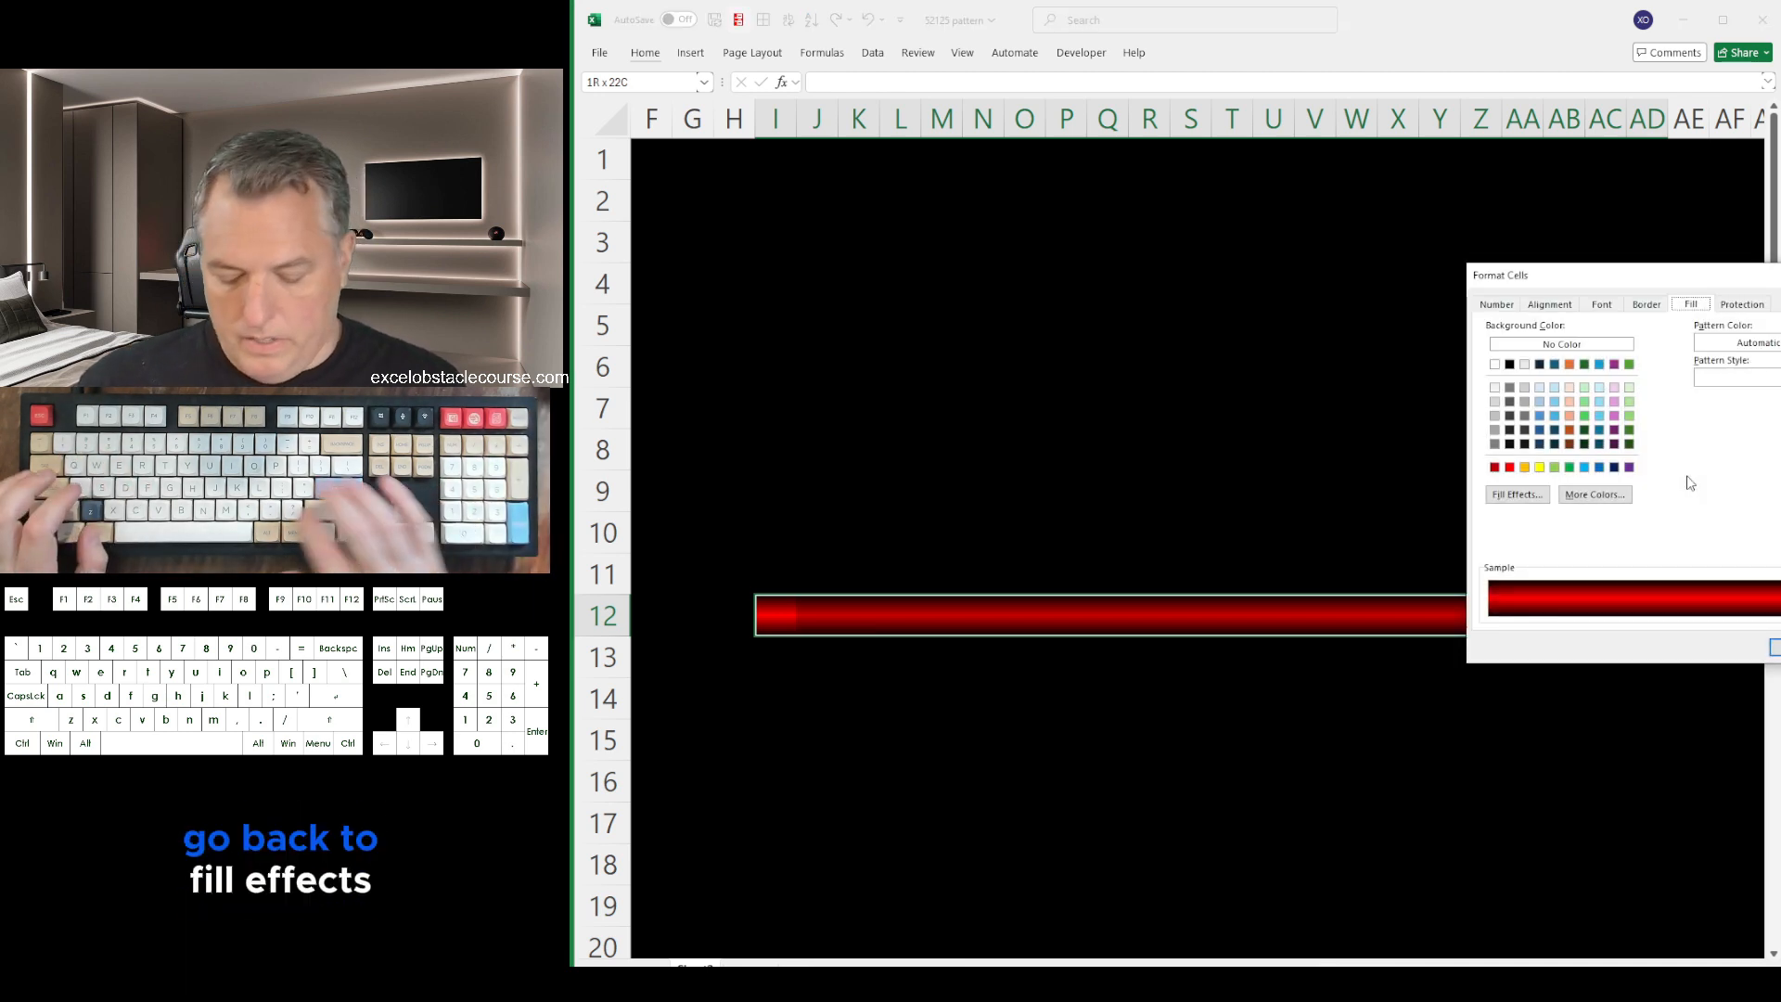
key(alt+i)
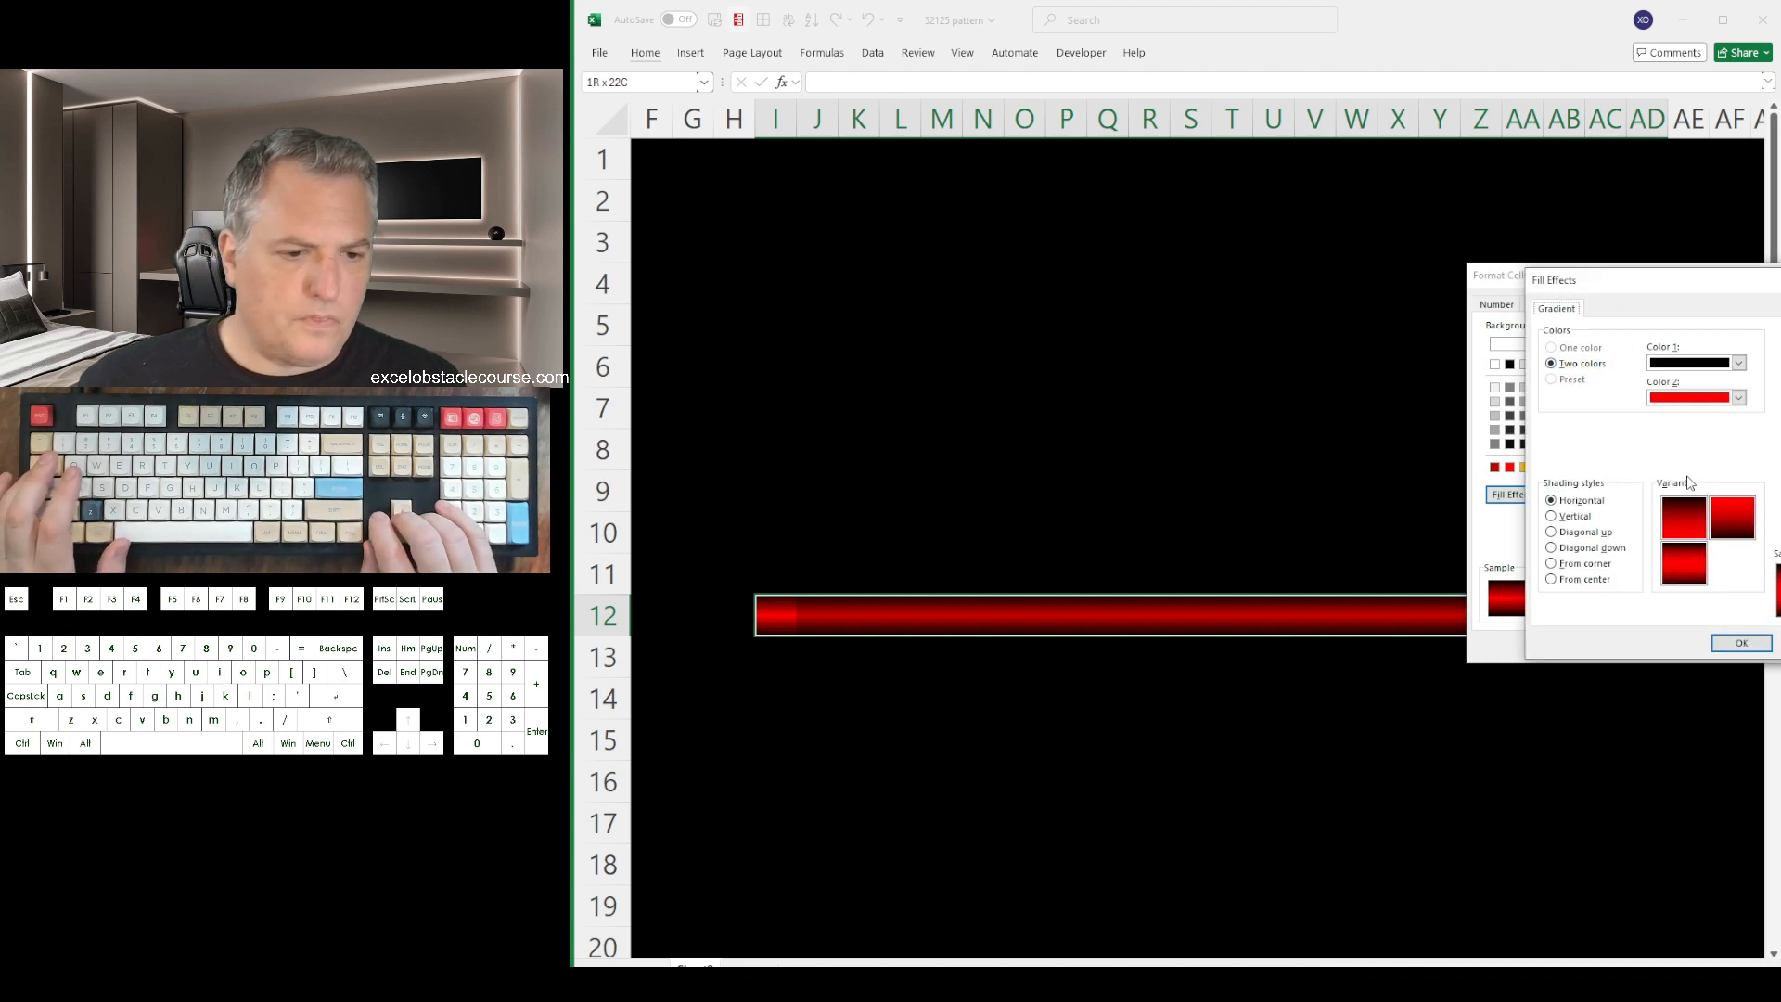
key(Tab)
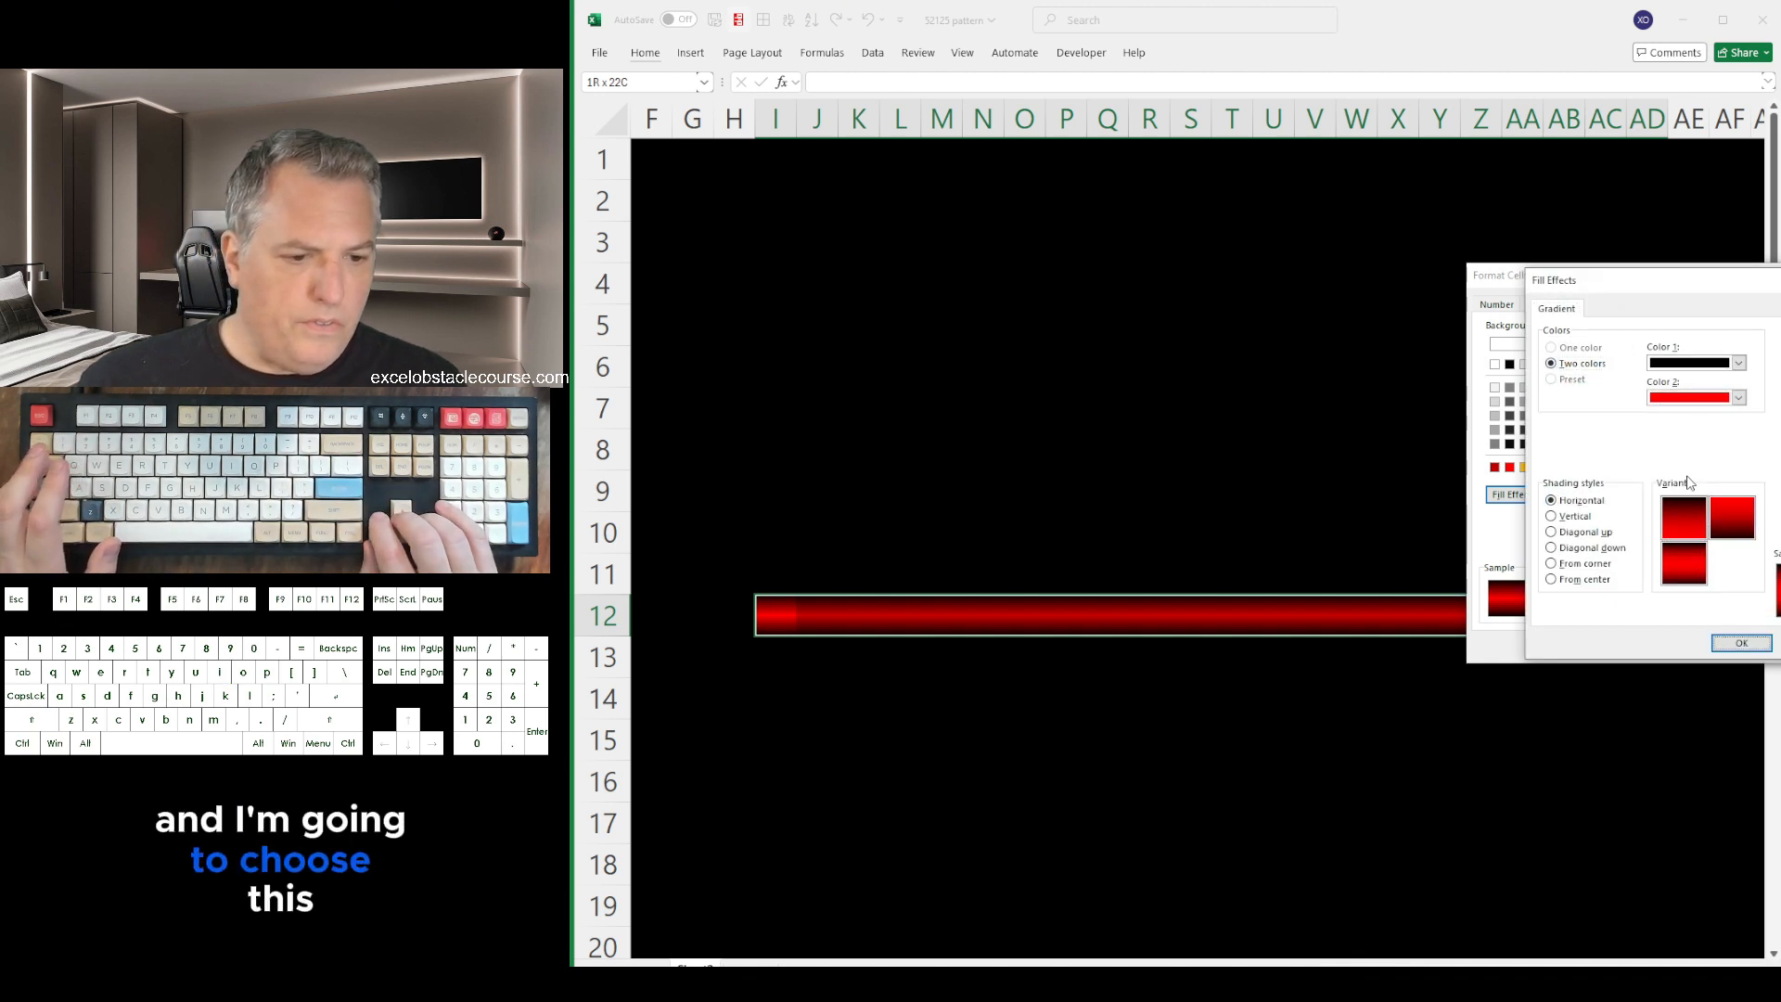
key(Tab)
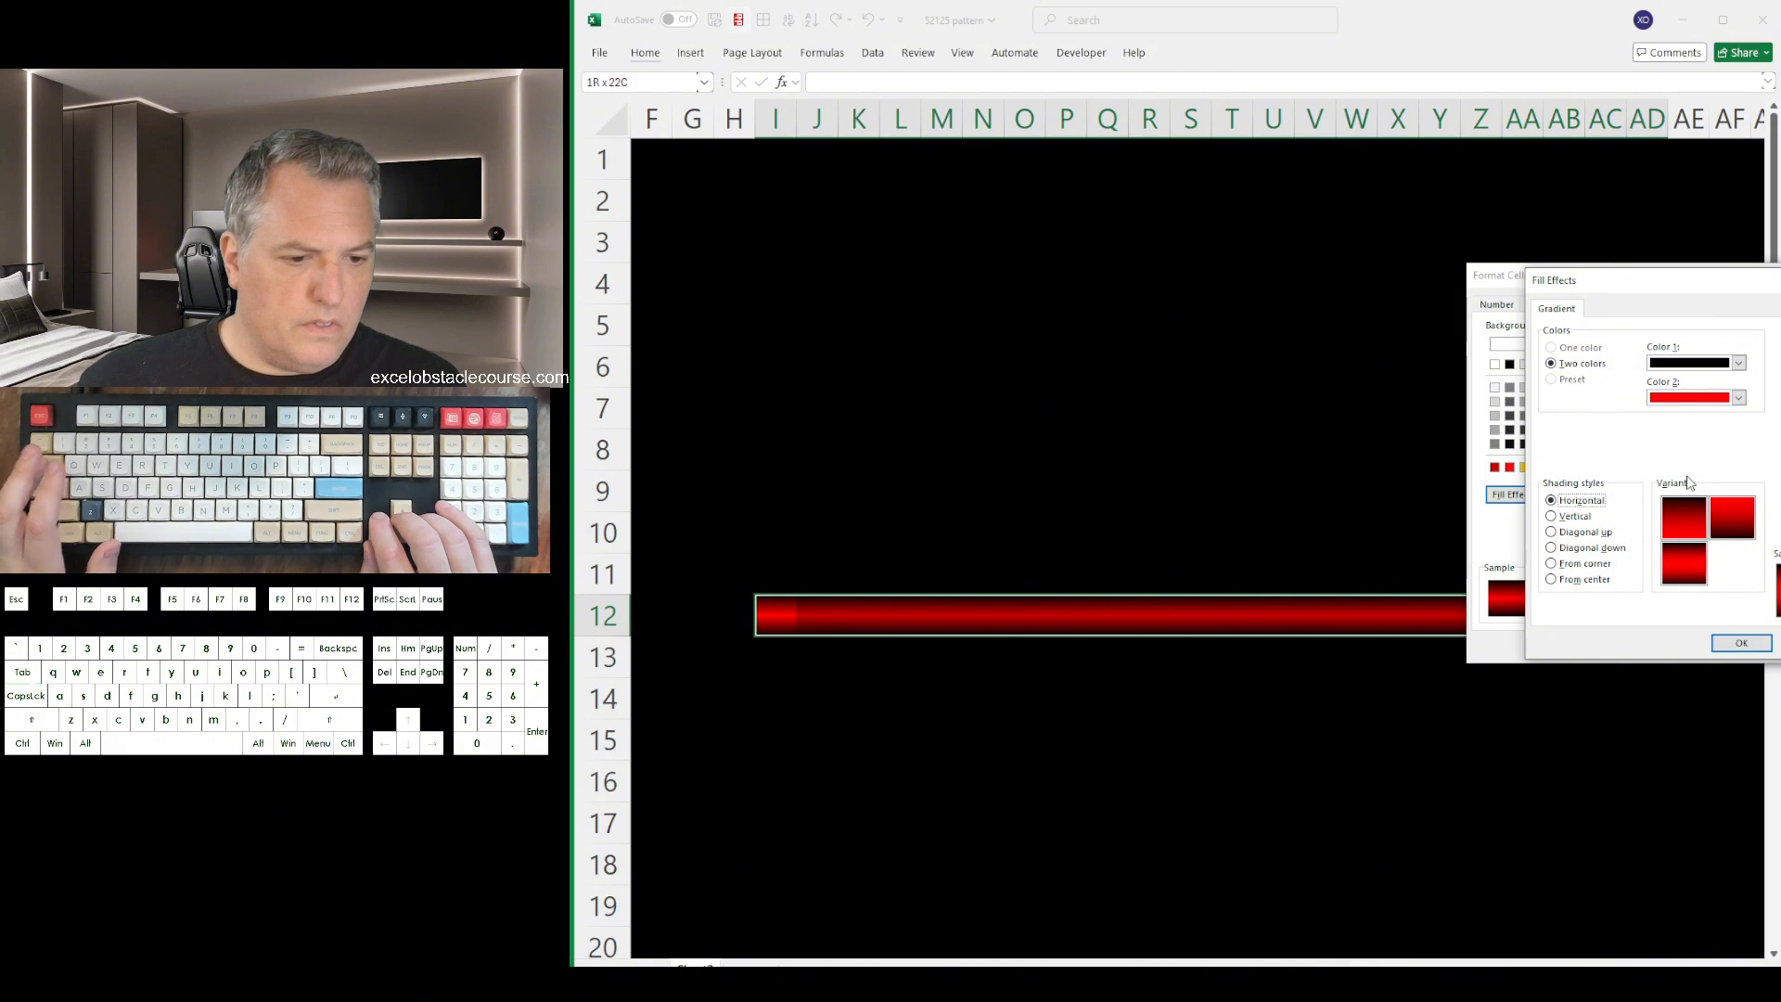
key(Right)
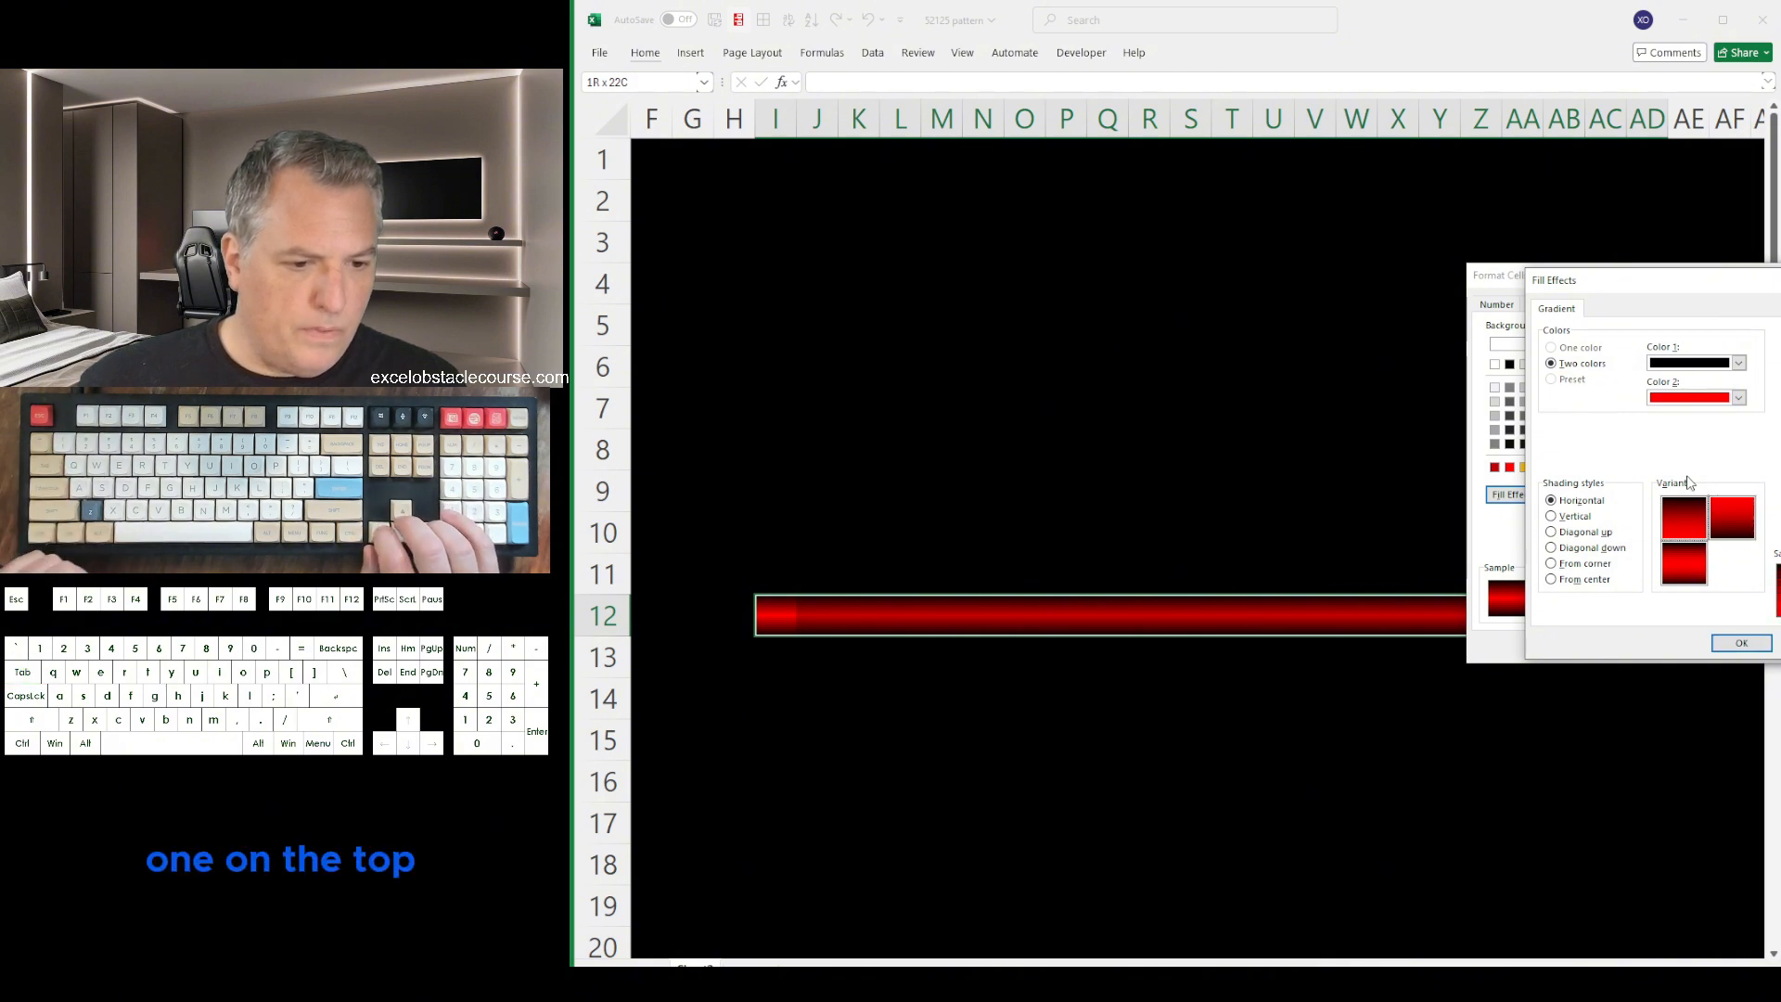
key(Left)
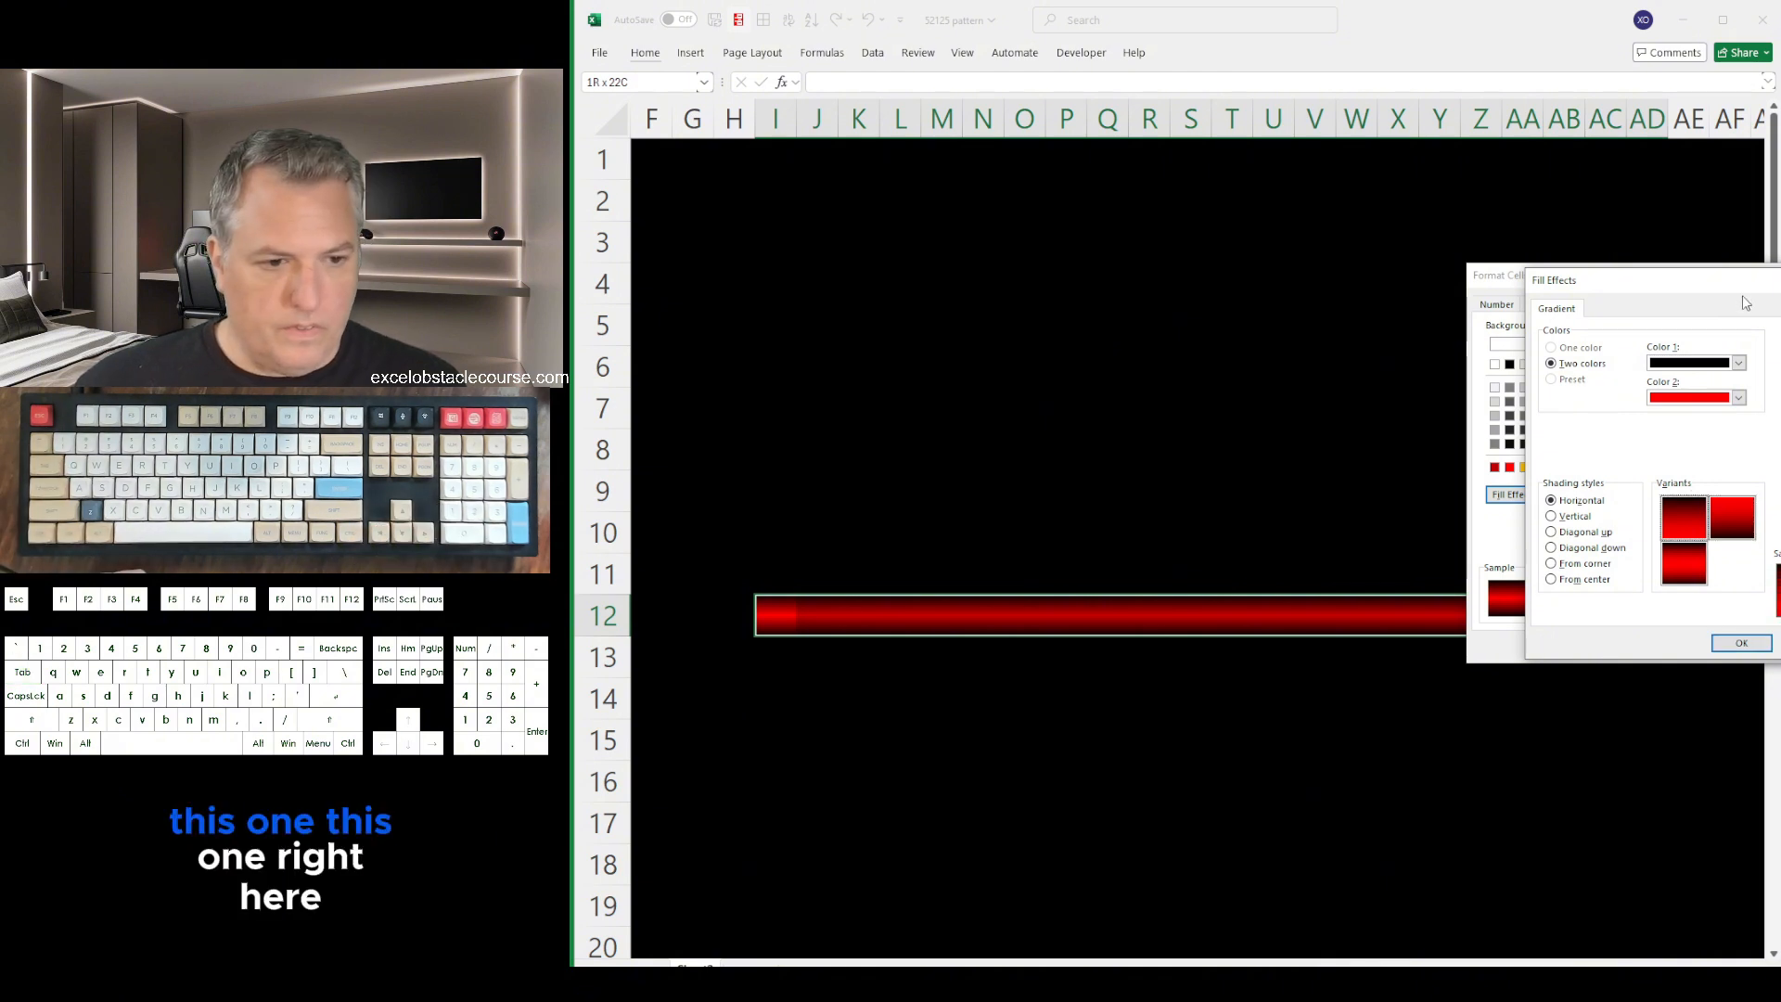
drag(1744, 301, 1621, 299)
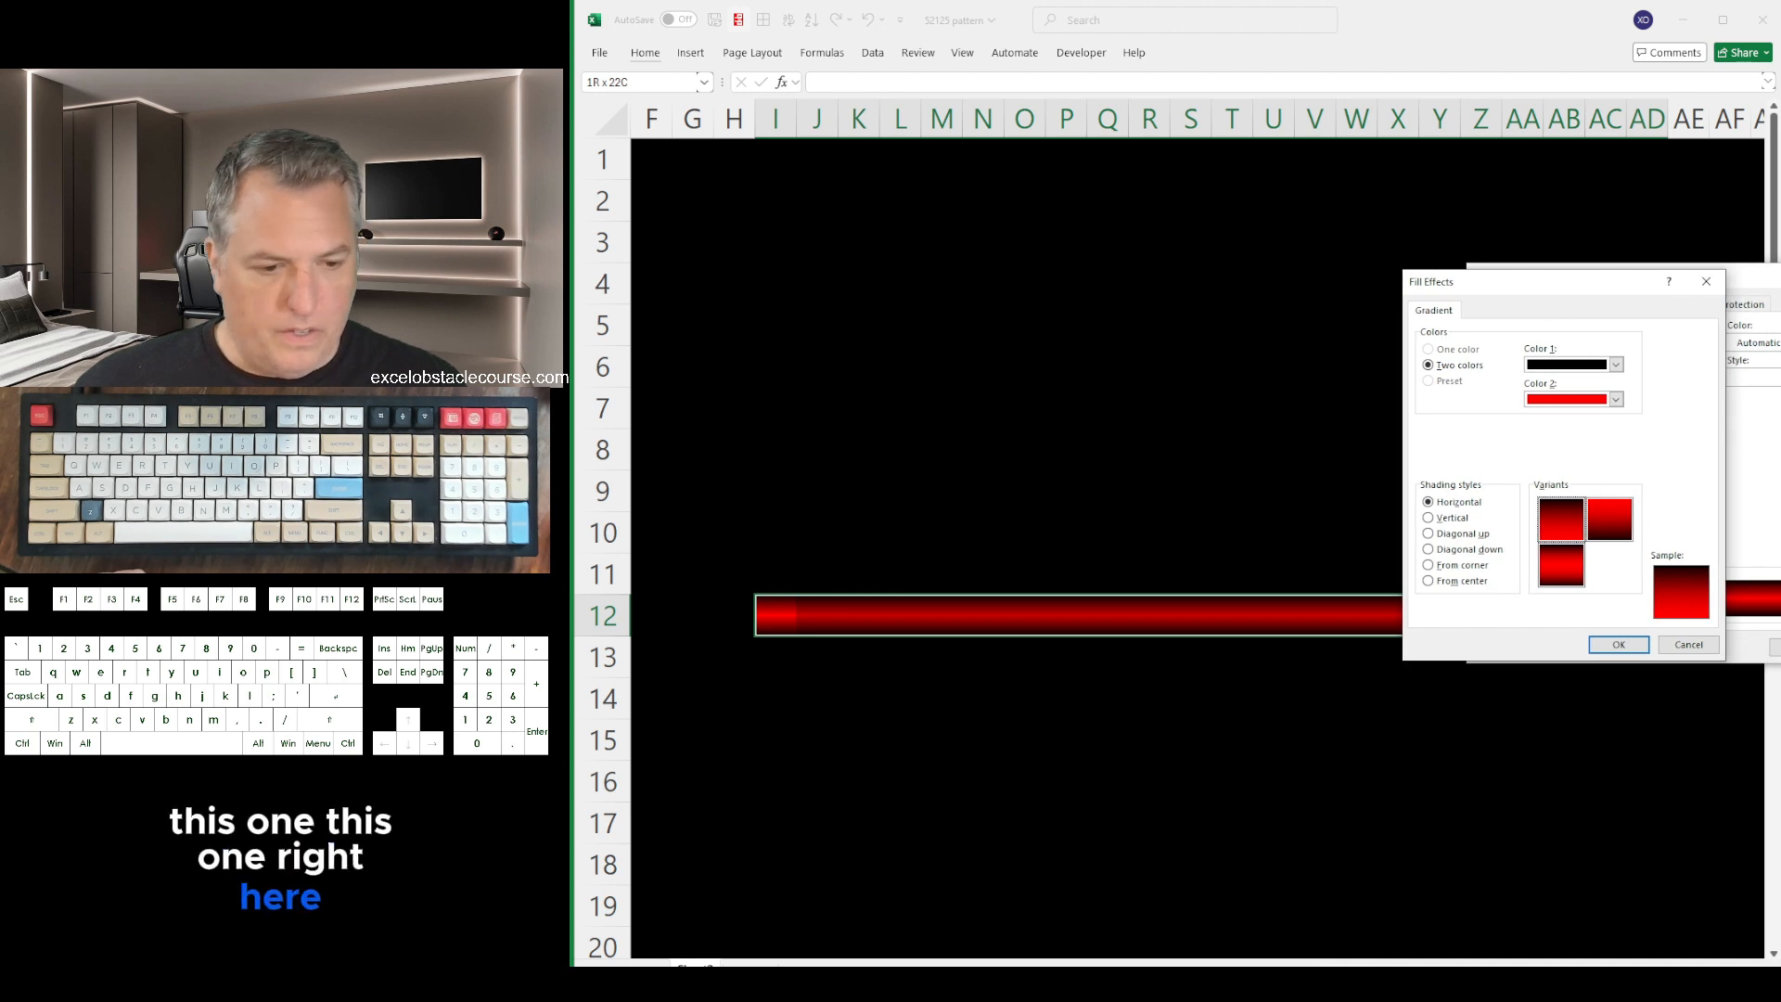
key(Return)
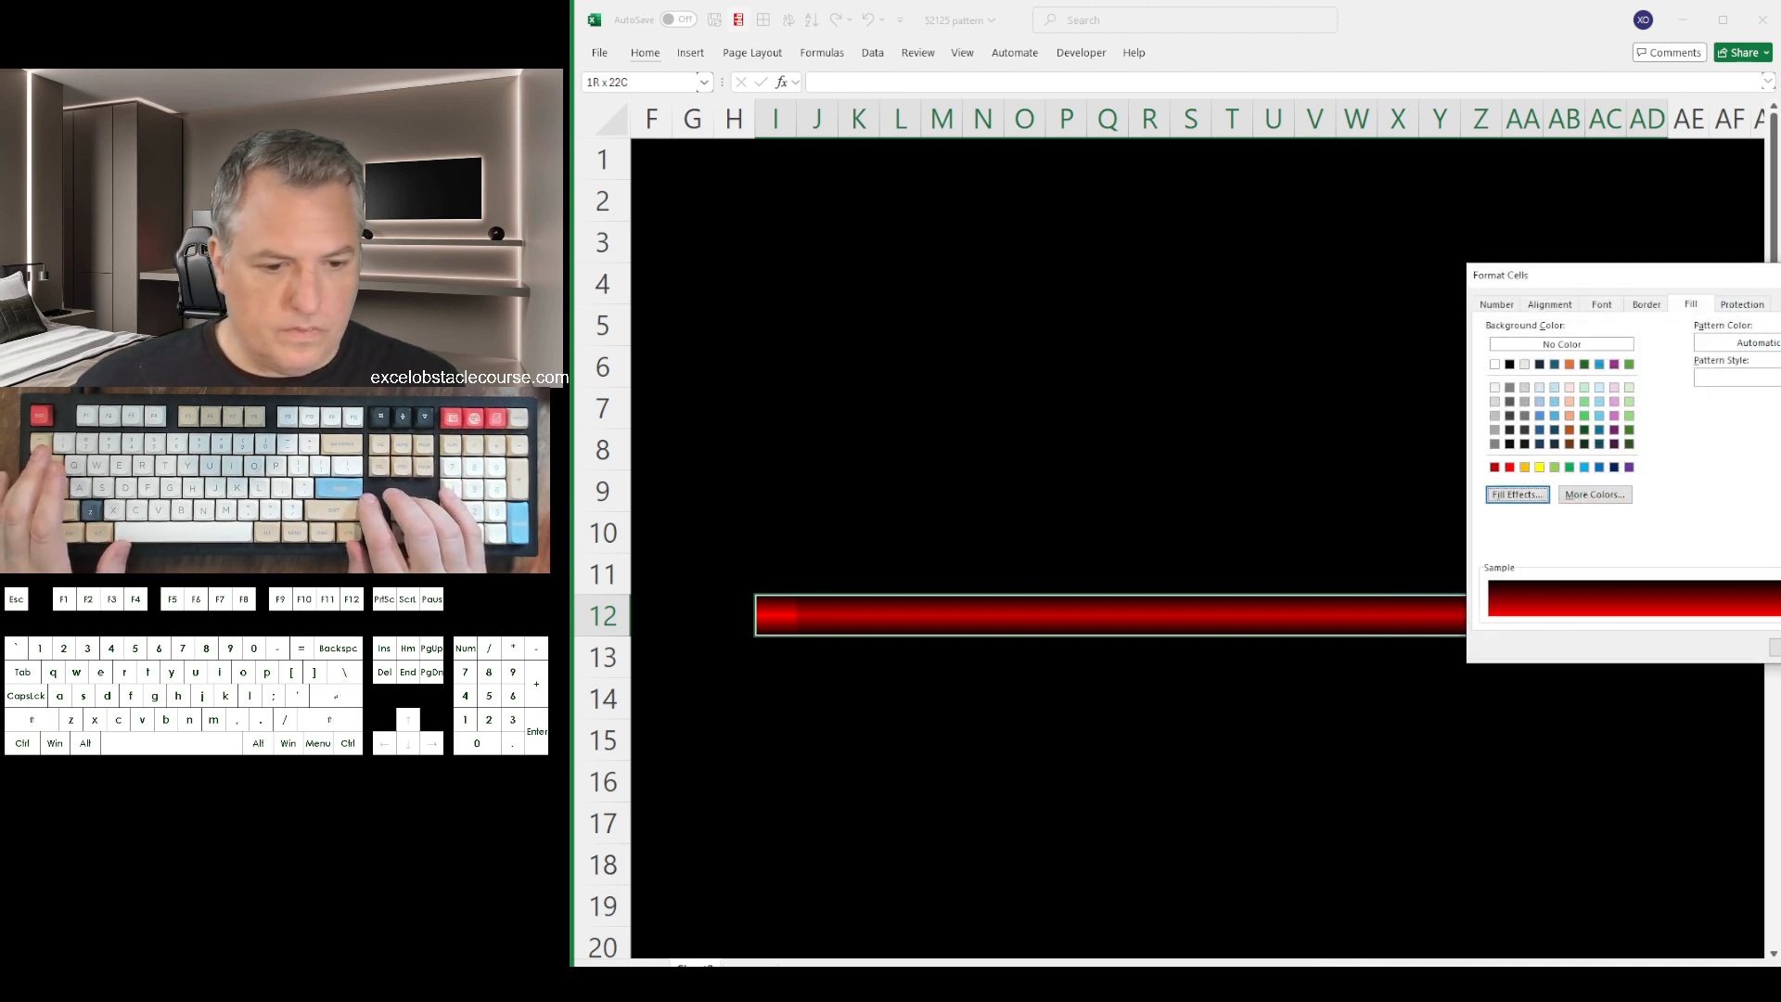
key(Return)
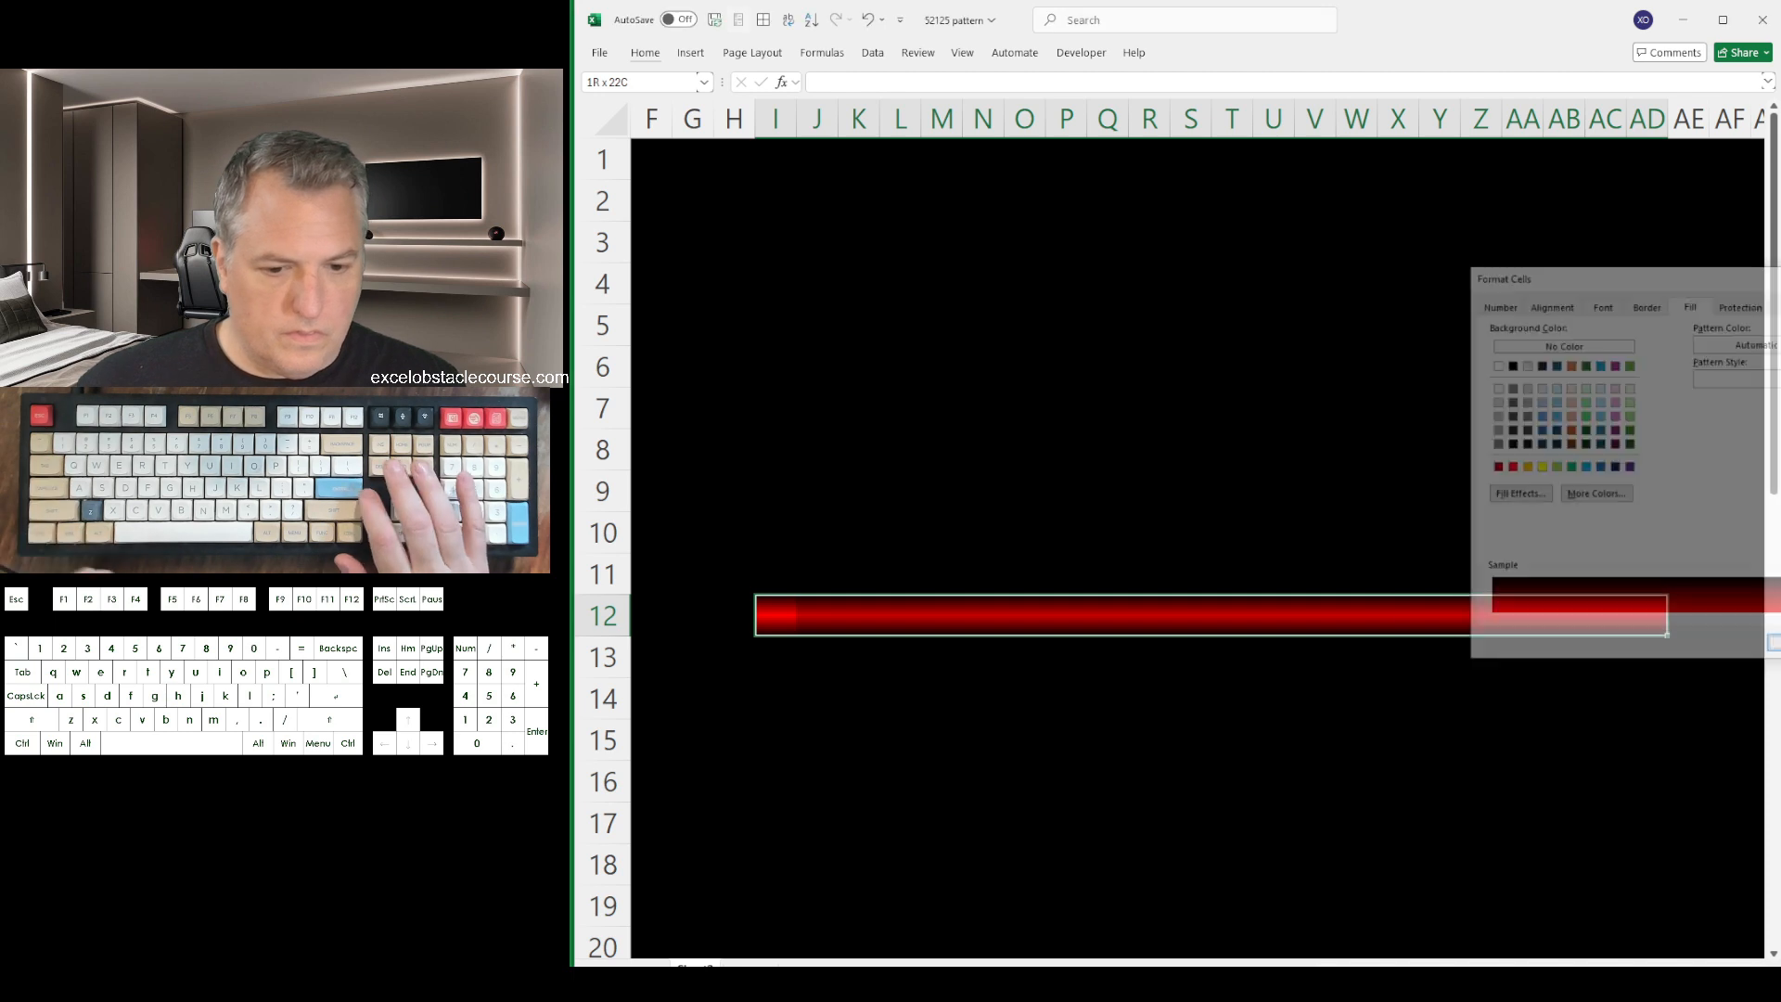
key(Down)
key(Down)
key(Down)
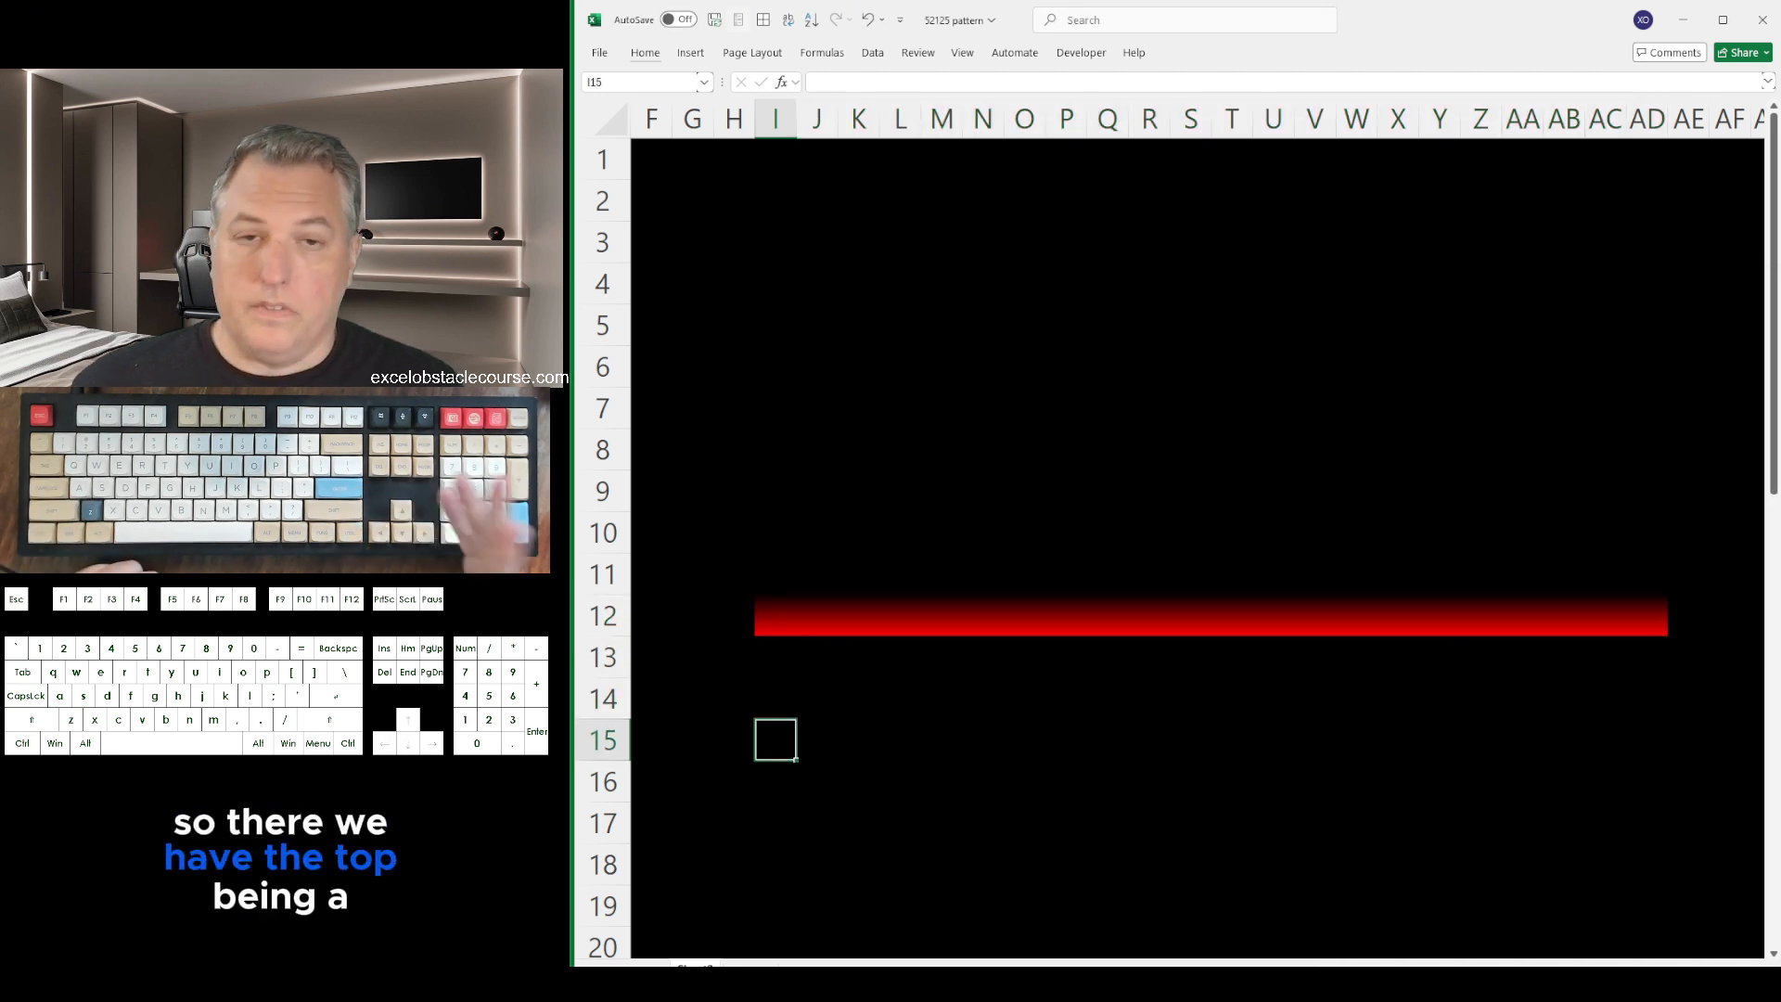
Fill I13:AD13, directly below the gradient bar, with solid standard red
key(Up)
key(Up)
key(shift+Right)
key(shift+Right)
key(shift+Right)
key(shift+Right)
key(shift+Right)
key(shift+Right)
key(shift+Right)
key(shift+Right)
key(shift+Right)
key(shift+Right)
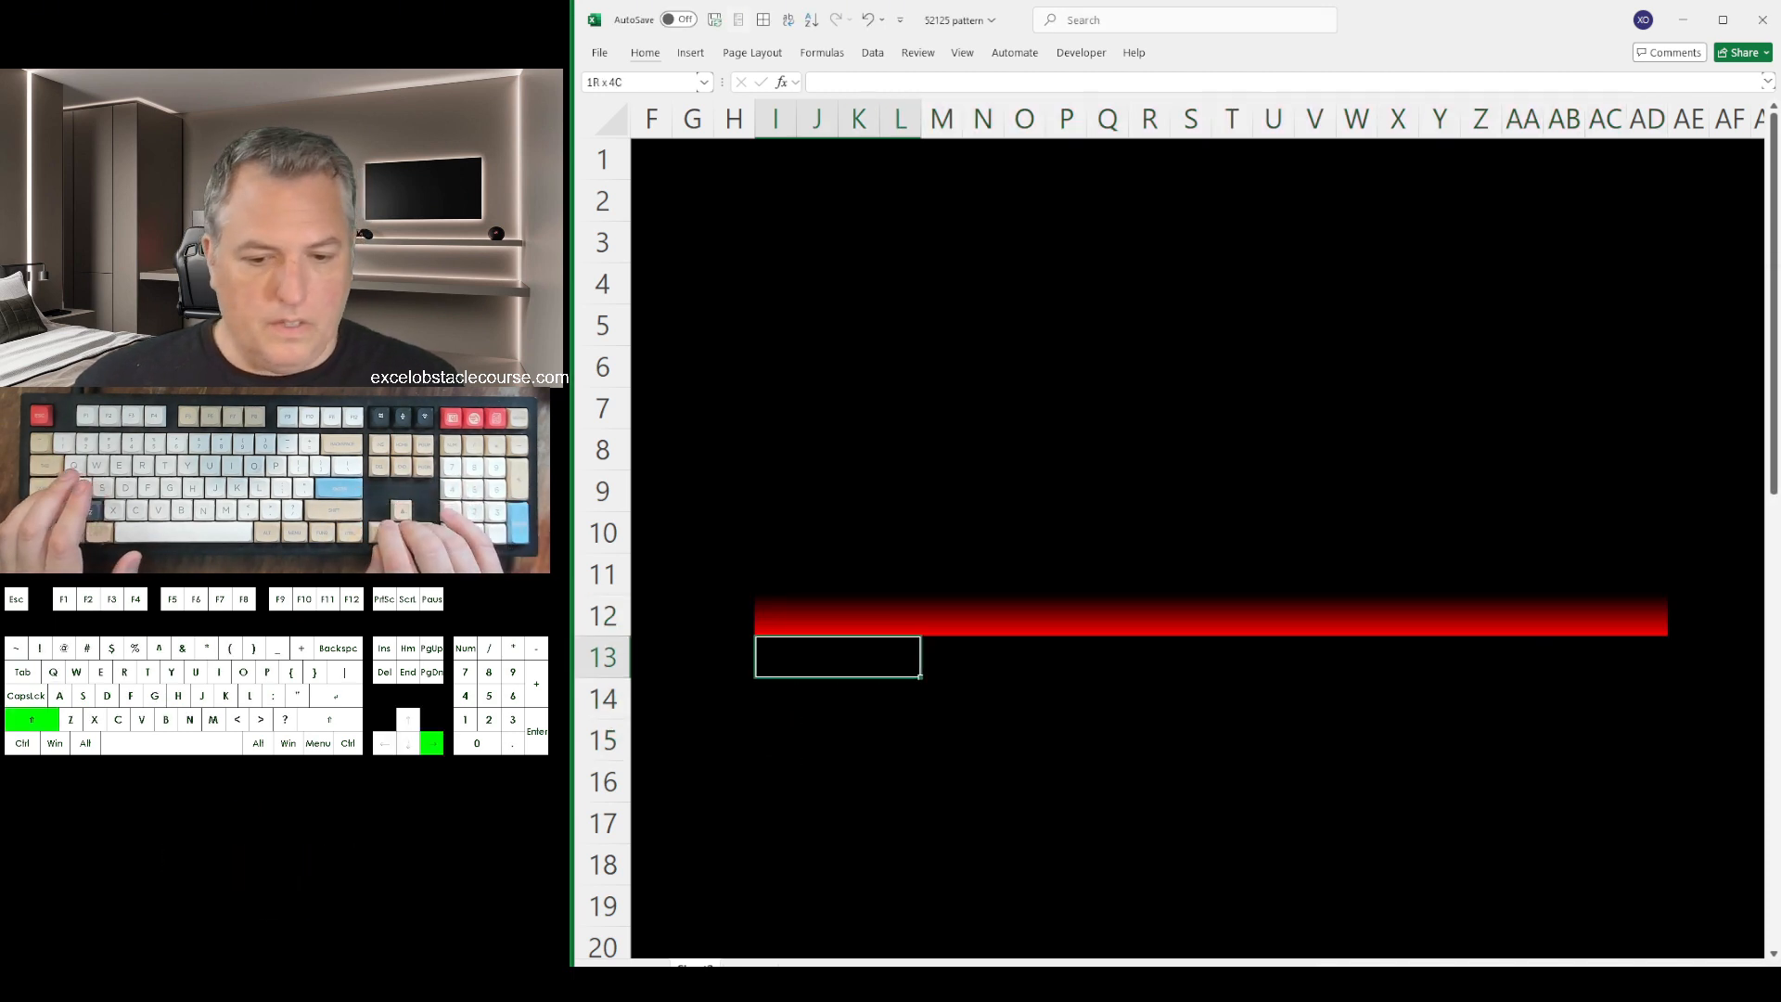
key(shift+Right)
key(shift+Right)
key(shift+Right)
key(shift+Right)
key(shift+Right)
key(shift+Right)
key(shift+Right)
key(shift+Right)
key(shift+Right)
key(shift+Right)
key(shift+Right)
key(shift+Right)
key(shift+Left)
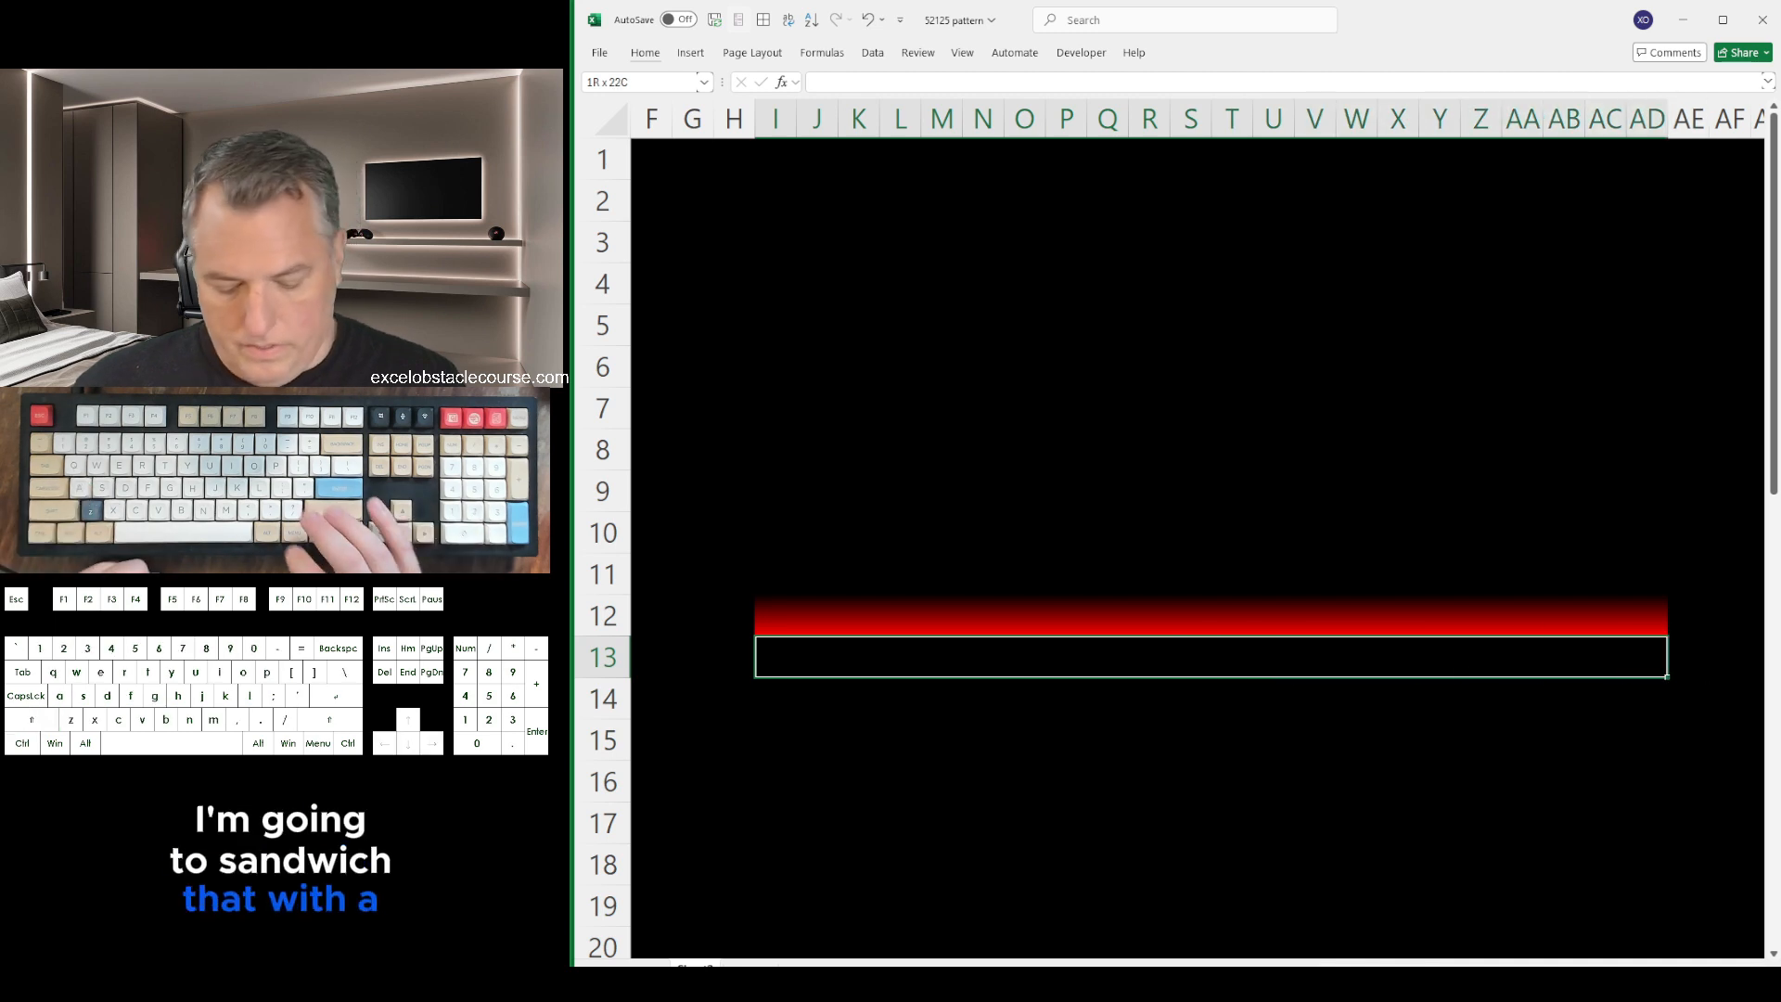
key(alt)
key(h)
key(h)
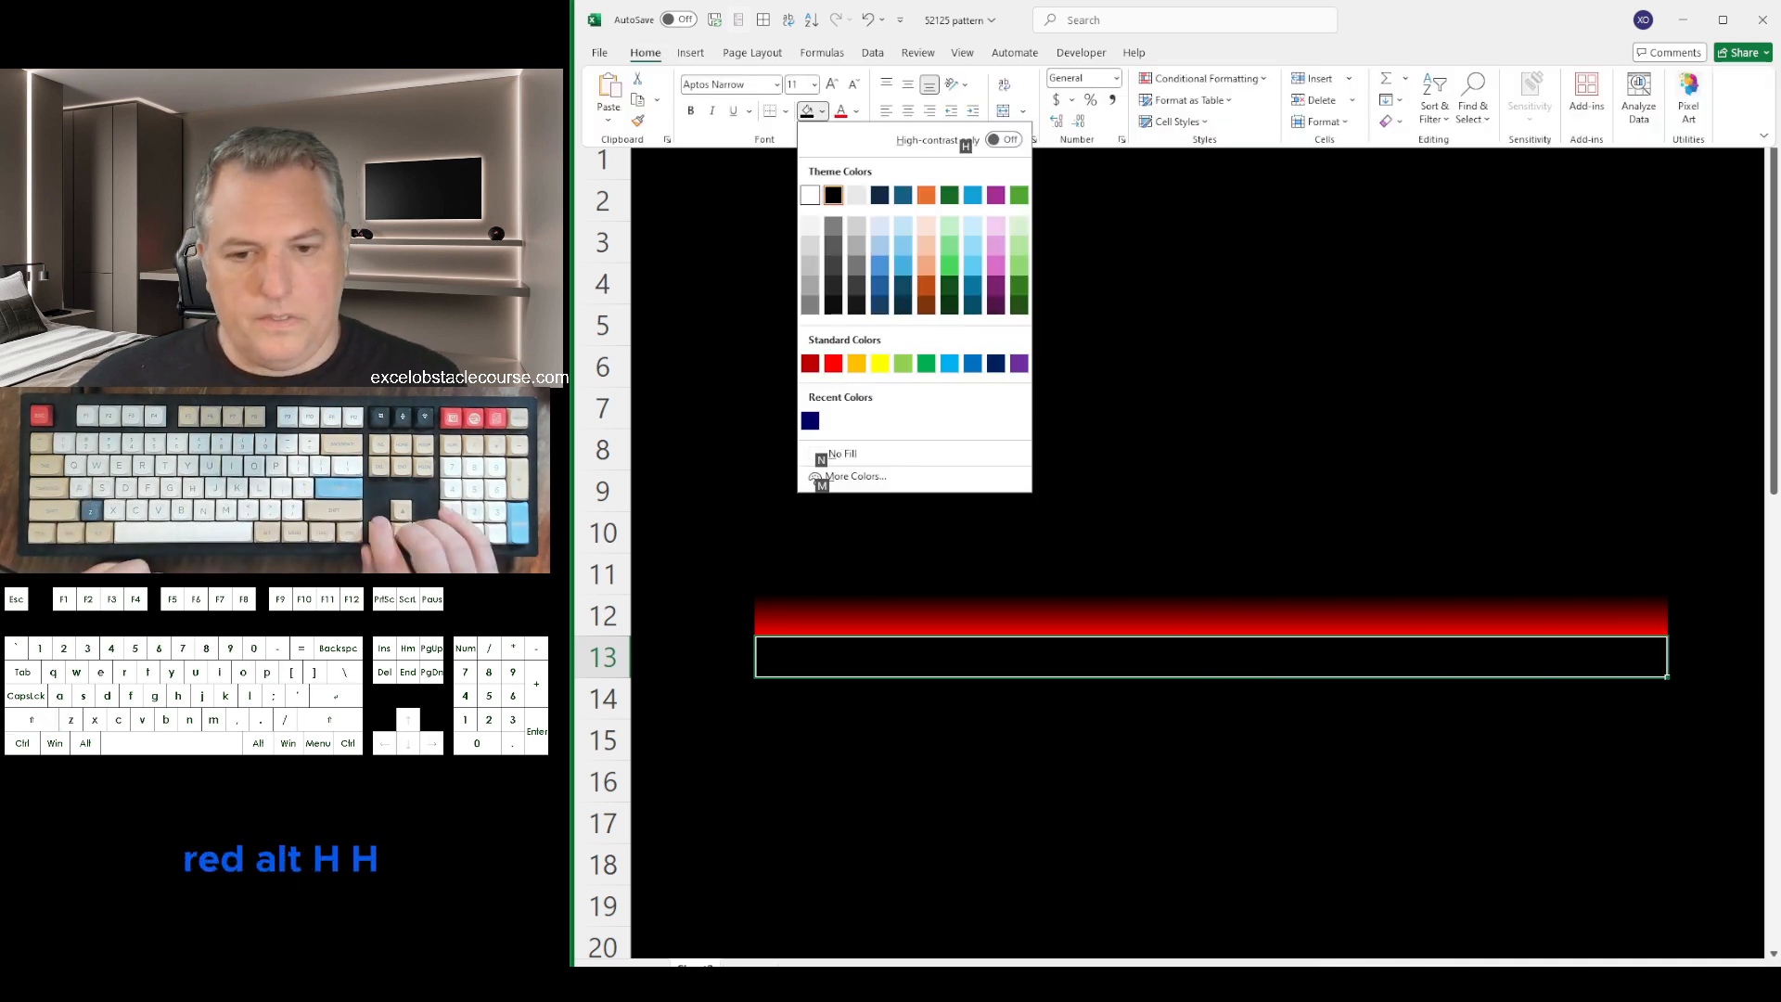
key(Down)
key(Down)
key(Down)
key(Down)
key(Down)
key(Right)
key(Return)
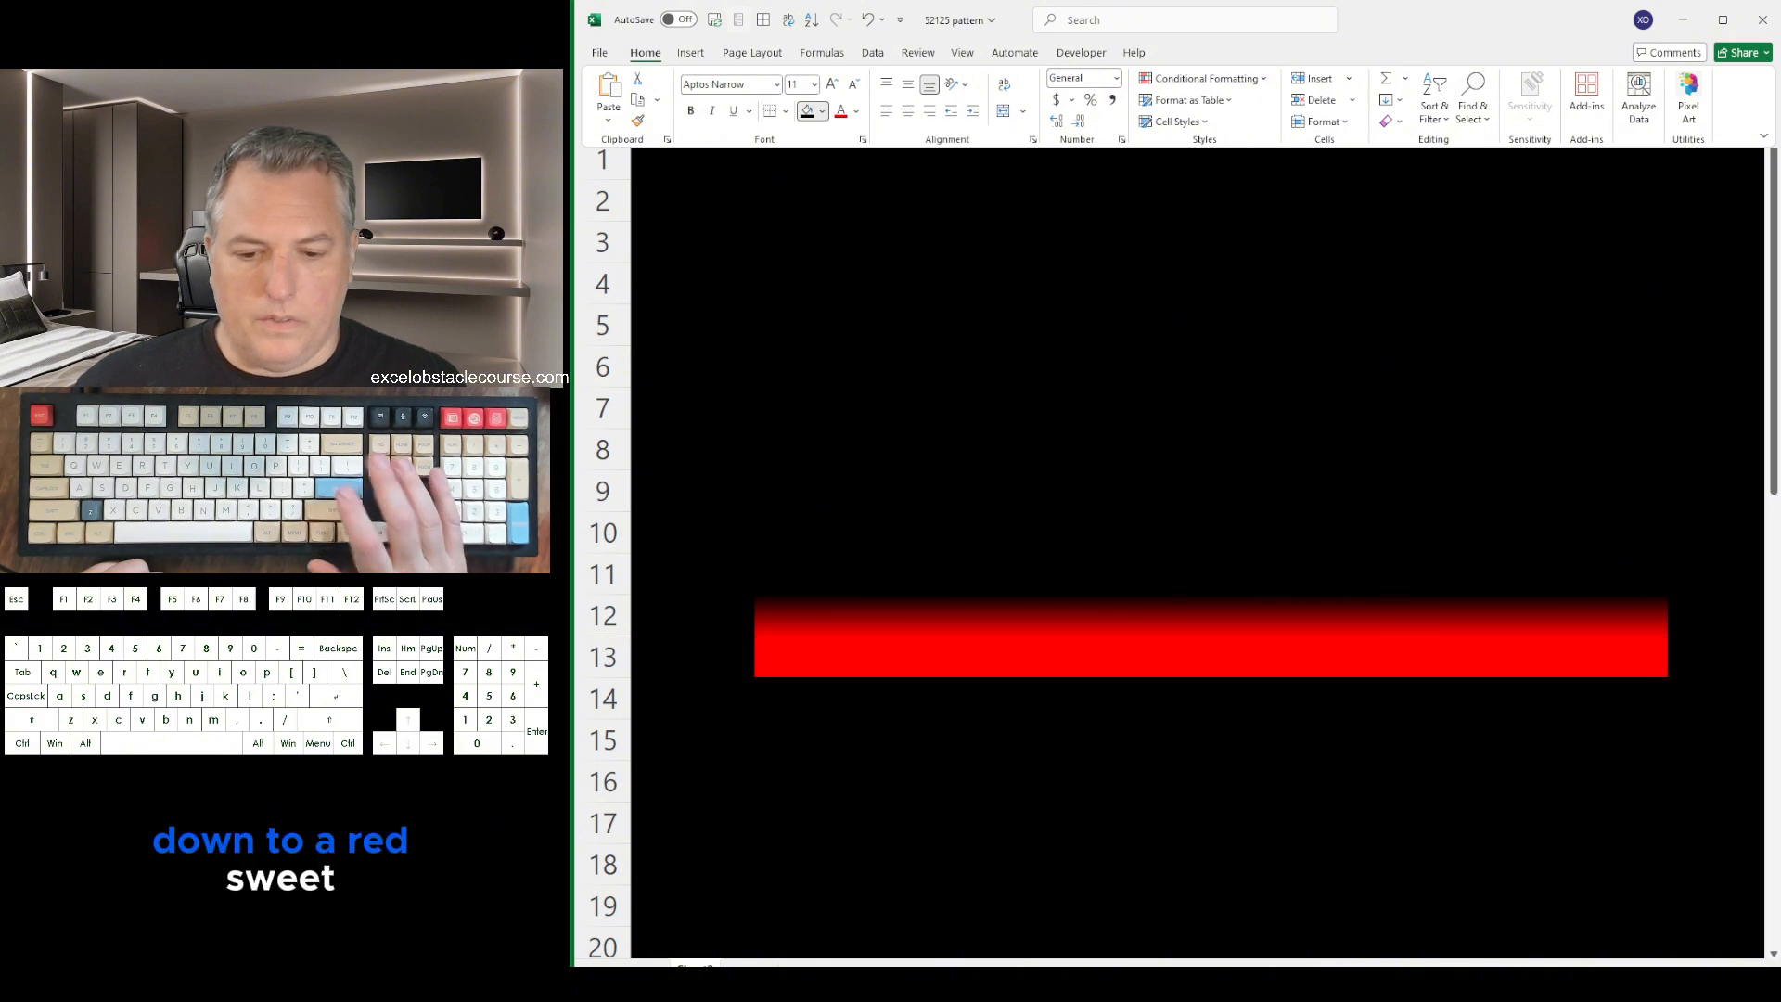
Copy the gradient bar in I12:AD12 and paste it into row 14, below the solid red row
key(Down)
key(Up)
key(Up)
key(shift+Right)
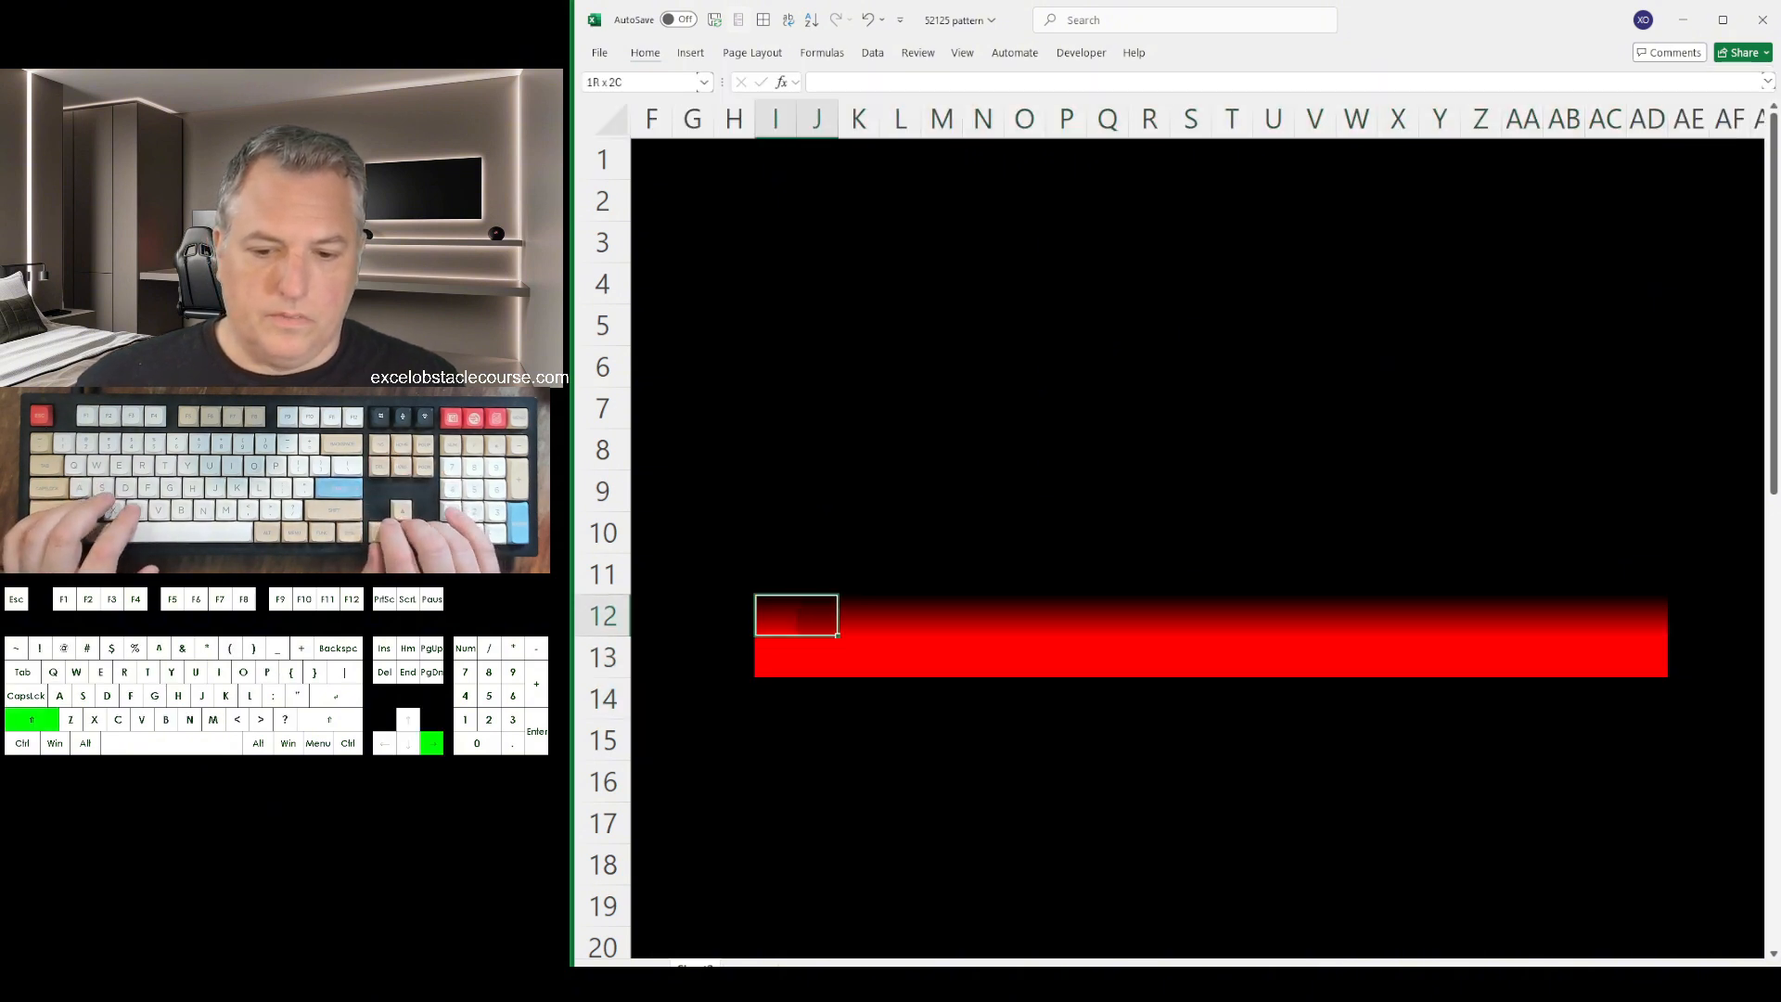
key(shift+Right)
key(shift+Right)
key(shift+Right)
key(shift+Right)
key(shift+Right)
key(shift+Right)
key(shift+Right)
key(shift+Right)
key(shift+Right)
key(shift+Right)
key(shift+Right)
key(shift+Right)
key(shift+Right)
key(shift+Right)
key(shift+Right)
key(shift+Right)
key(shift+Right)
key(shift+Right)
key(shift+Right)
key(shift+Right)
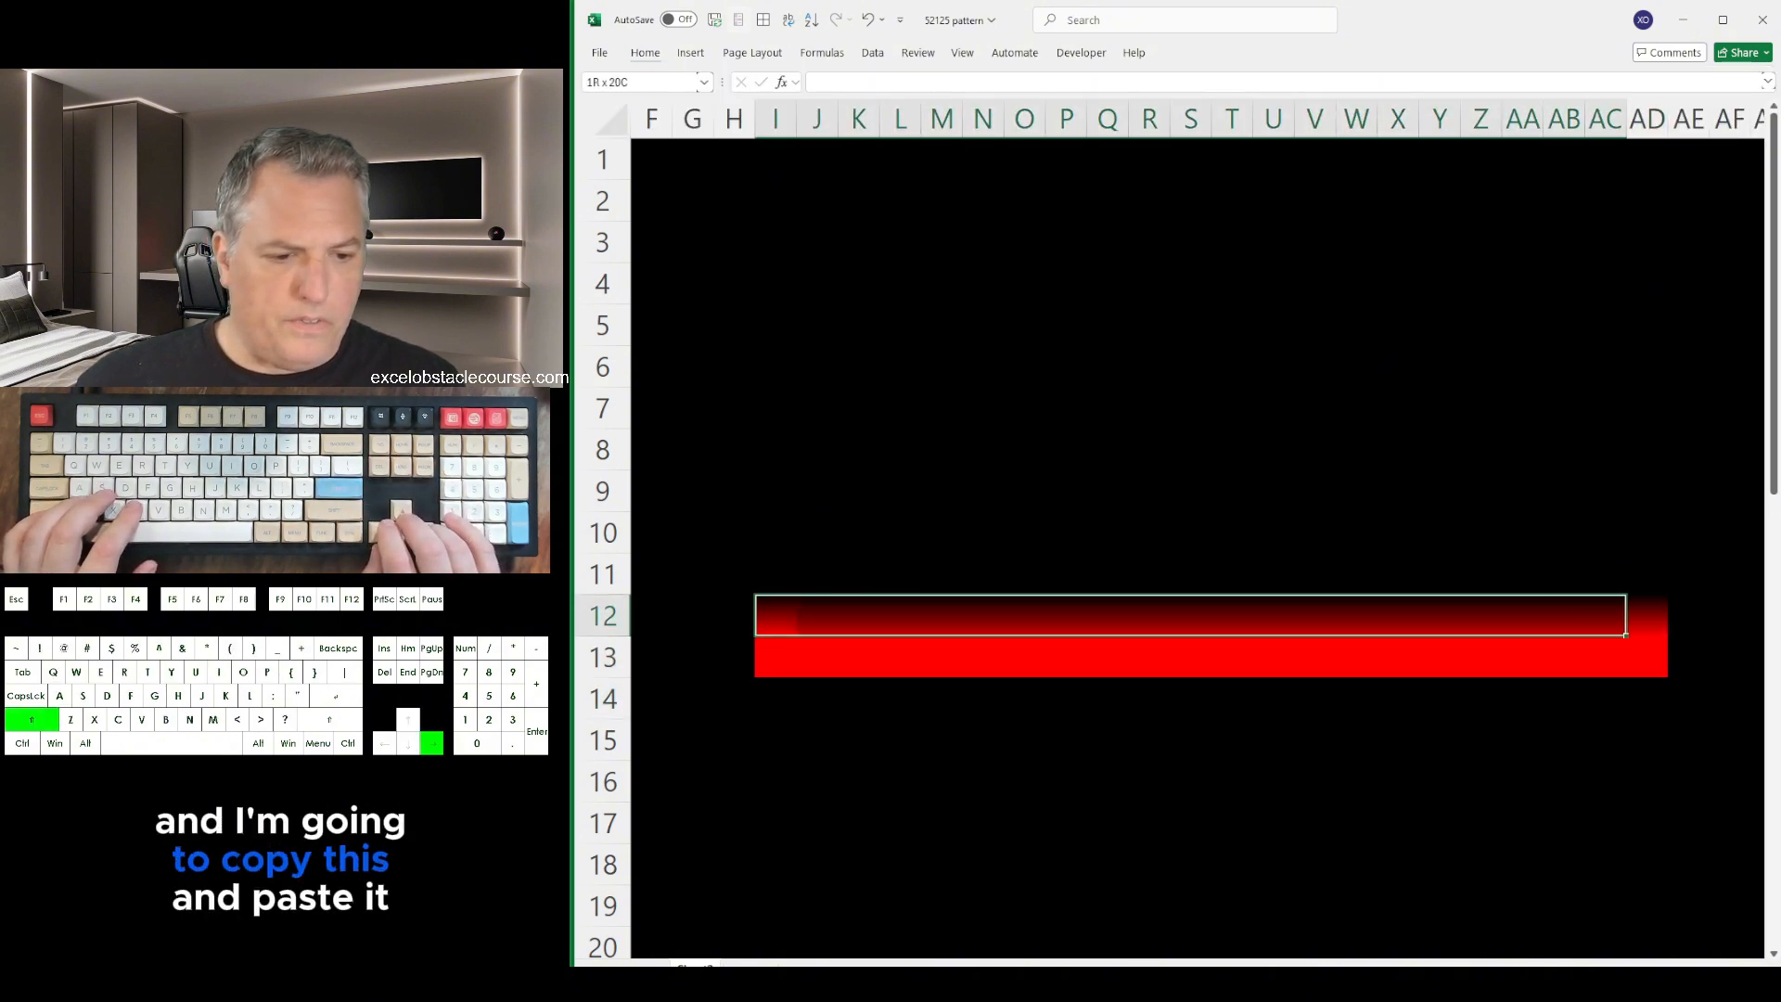
key(ctrl+c)
key(Down)
key(Down)
key(ctrl+v)
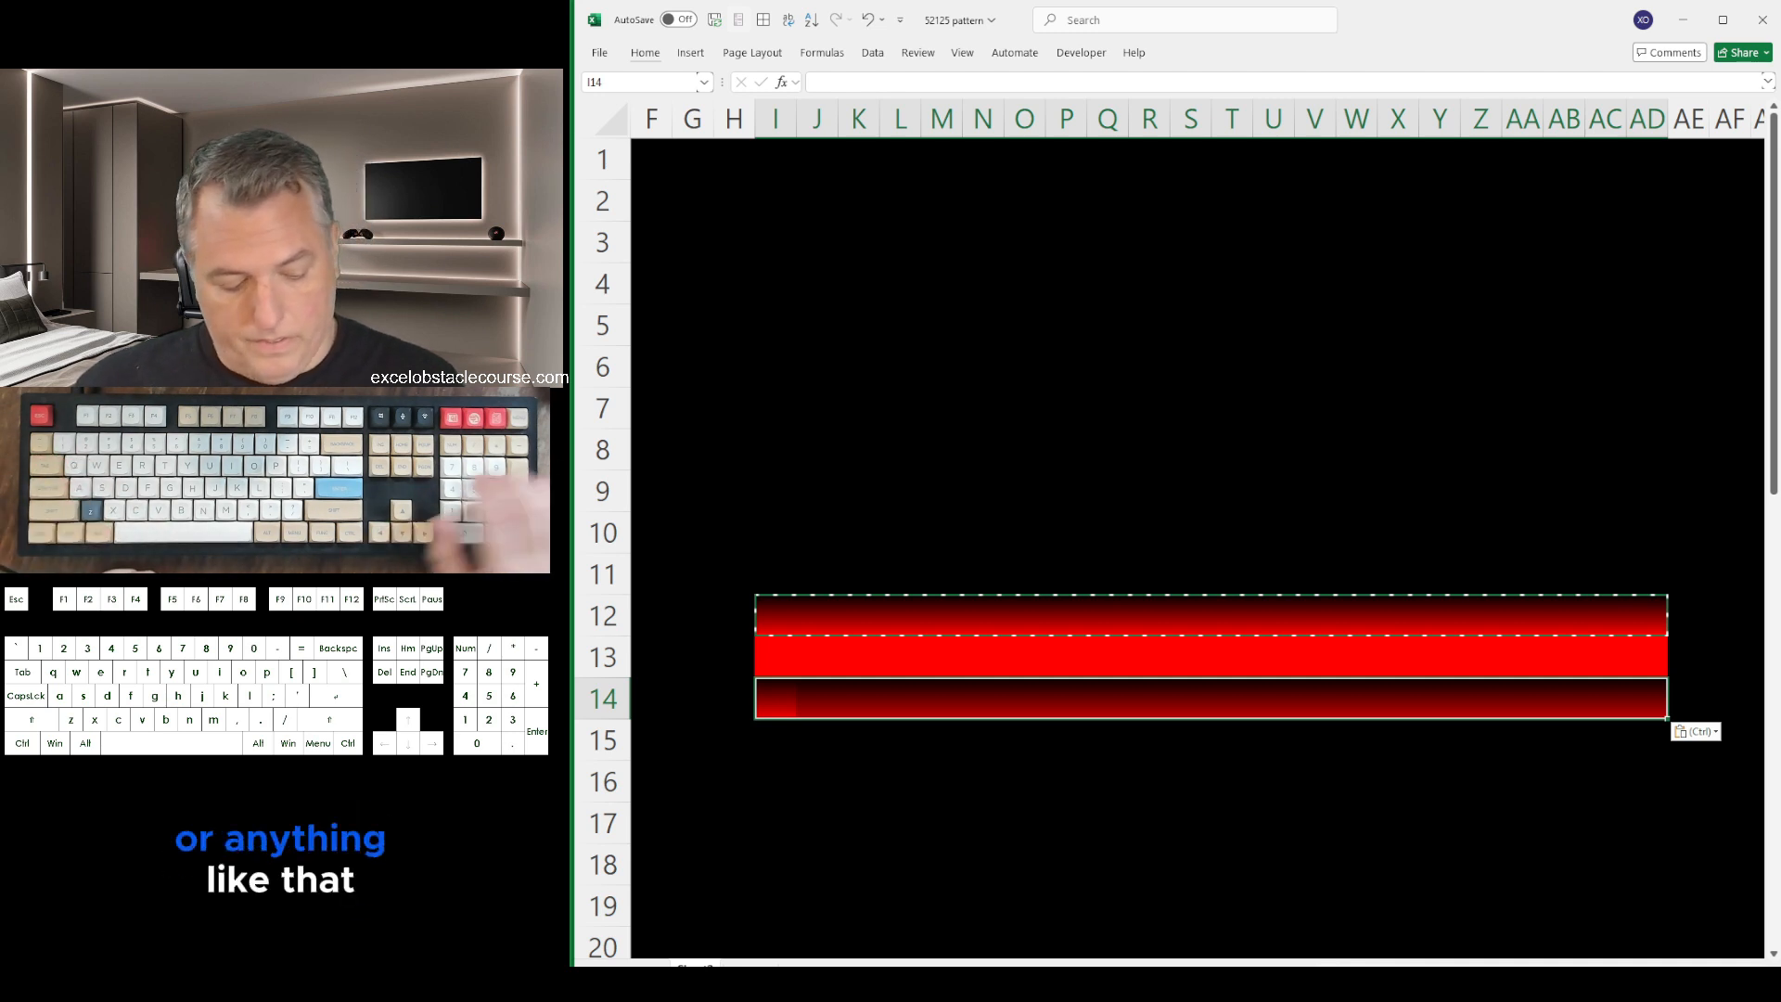
Change the gradient of I14:AD14 to the horizontal variant fading from red at the top to black at the bottom
key(Menu)
key(f)
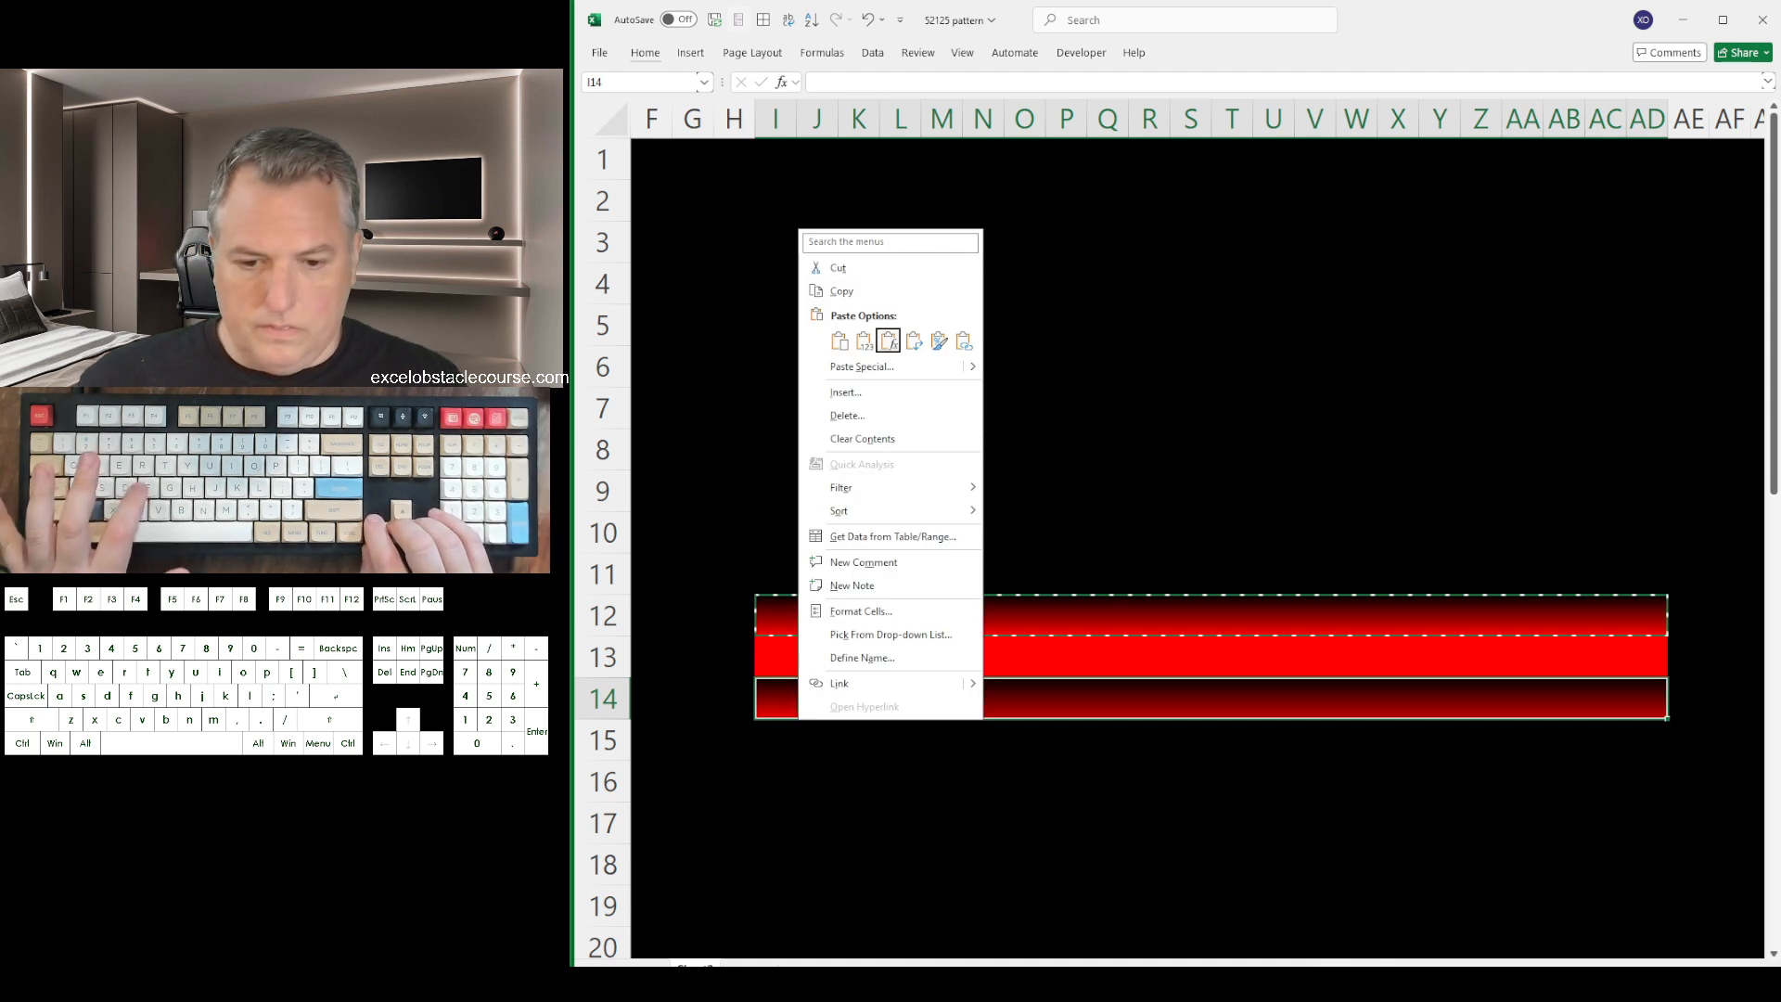
key(f)
key(Return)
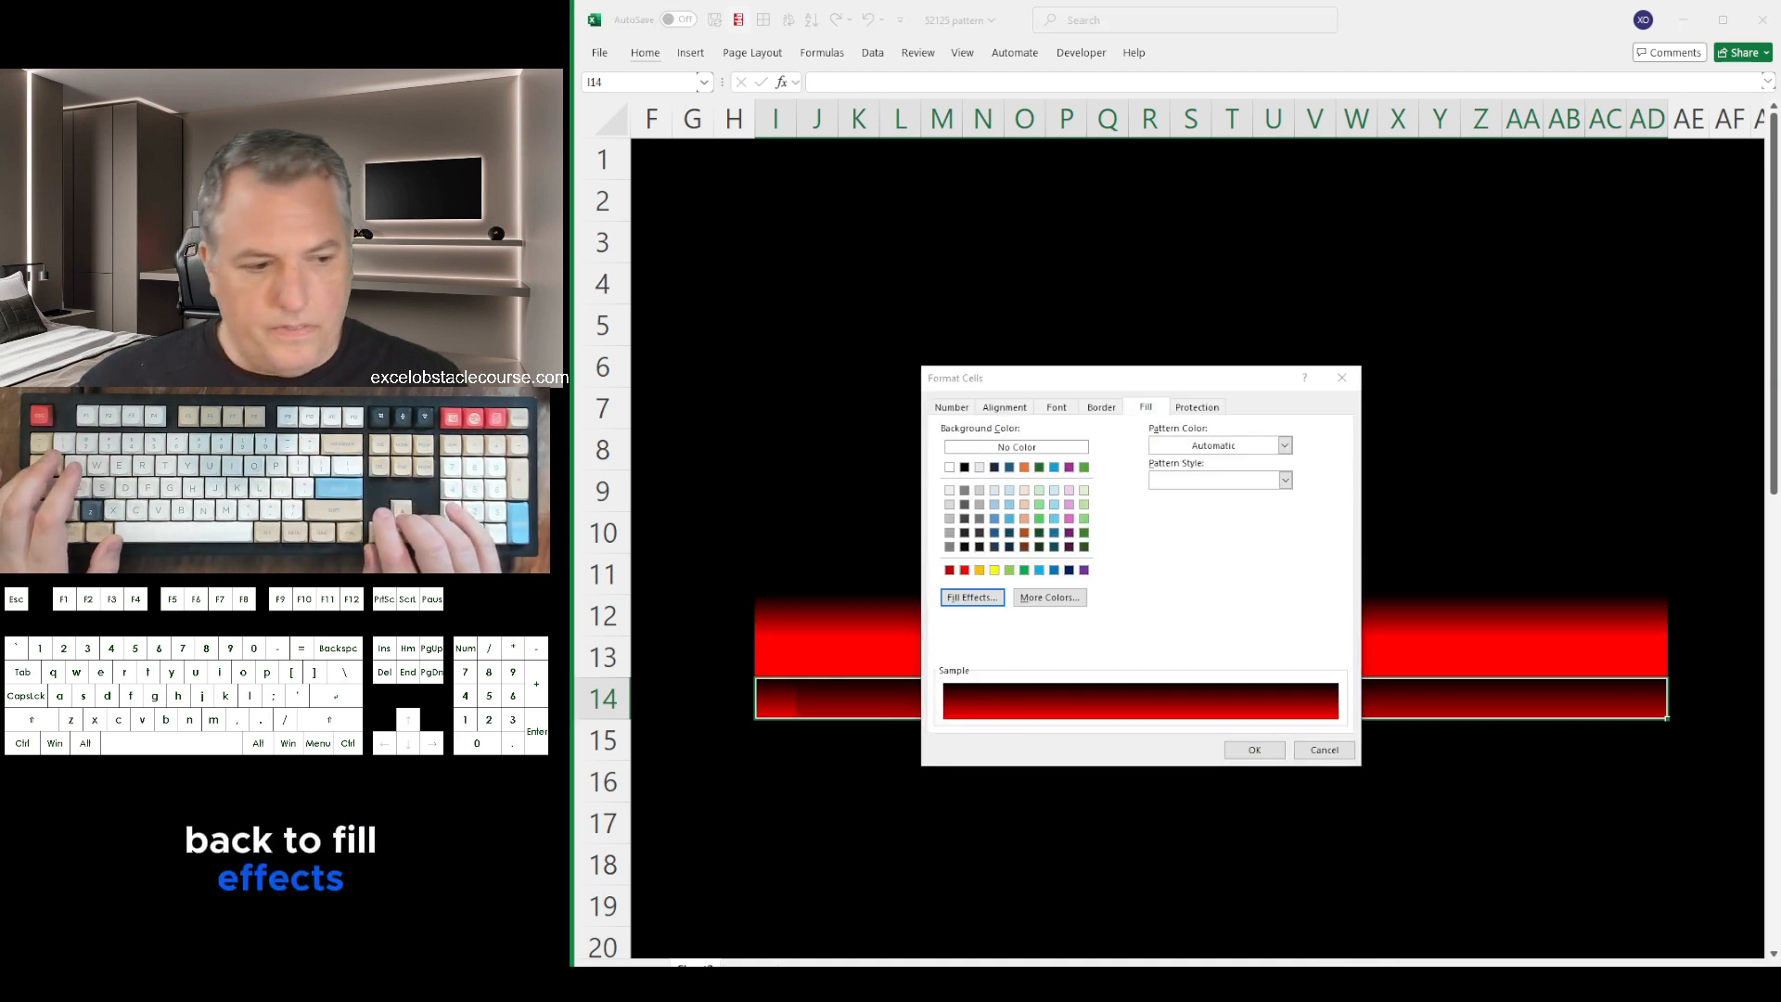
key(Return)
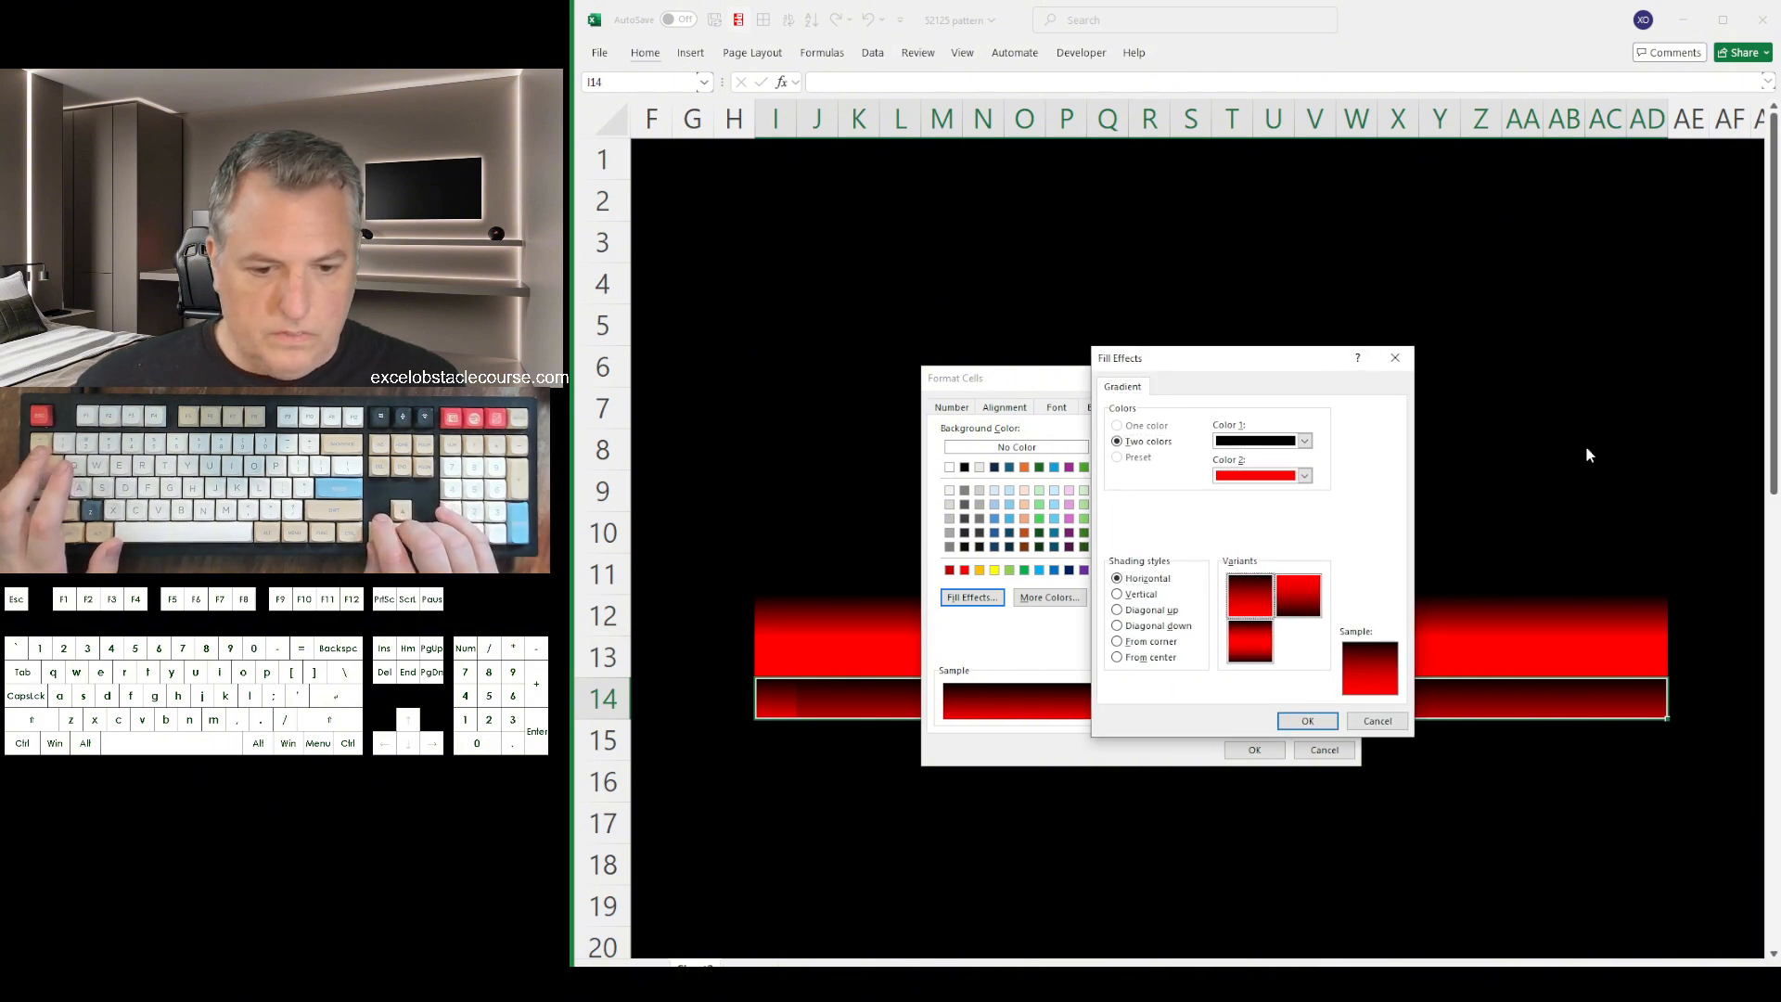
key(Right)
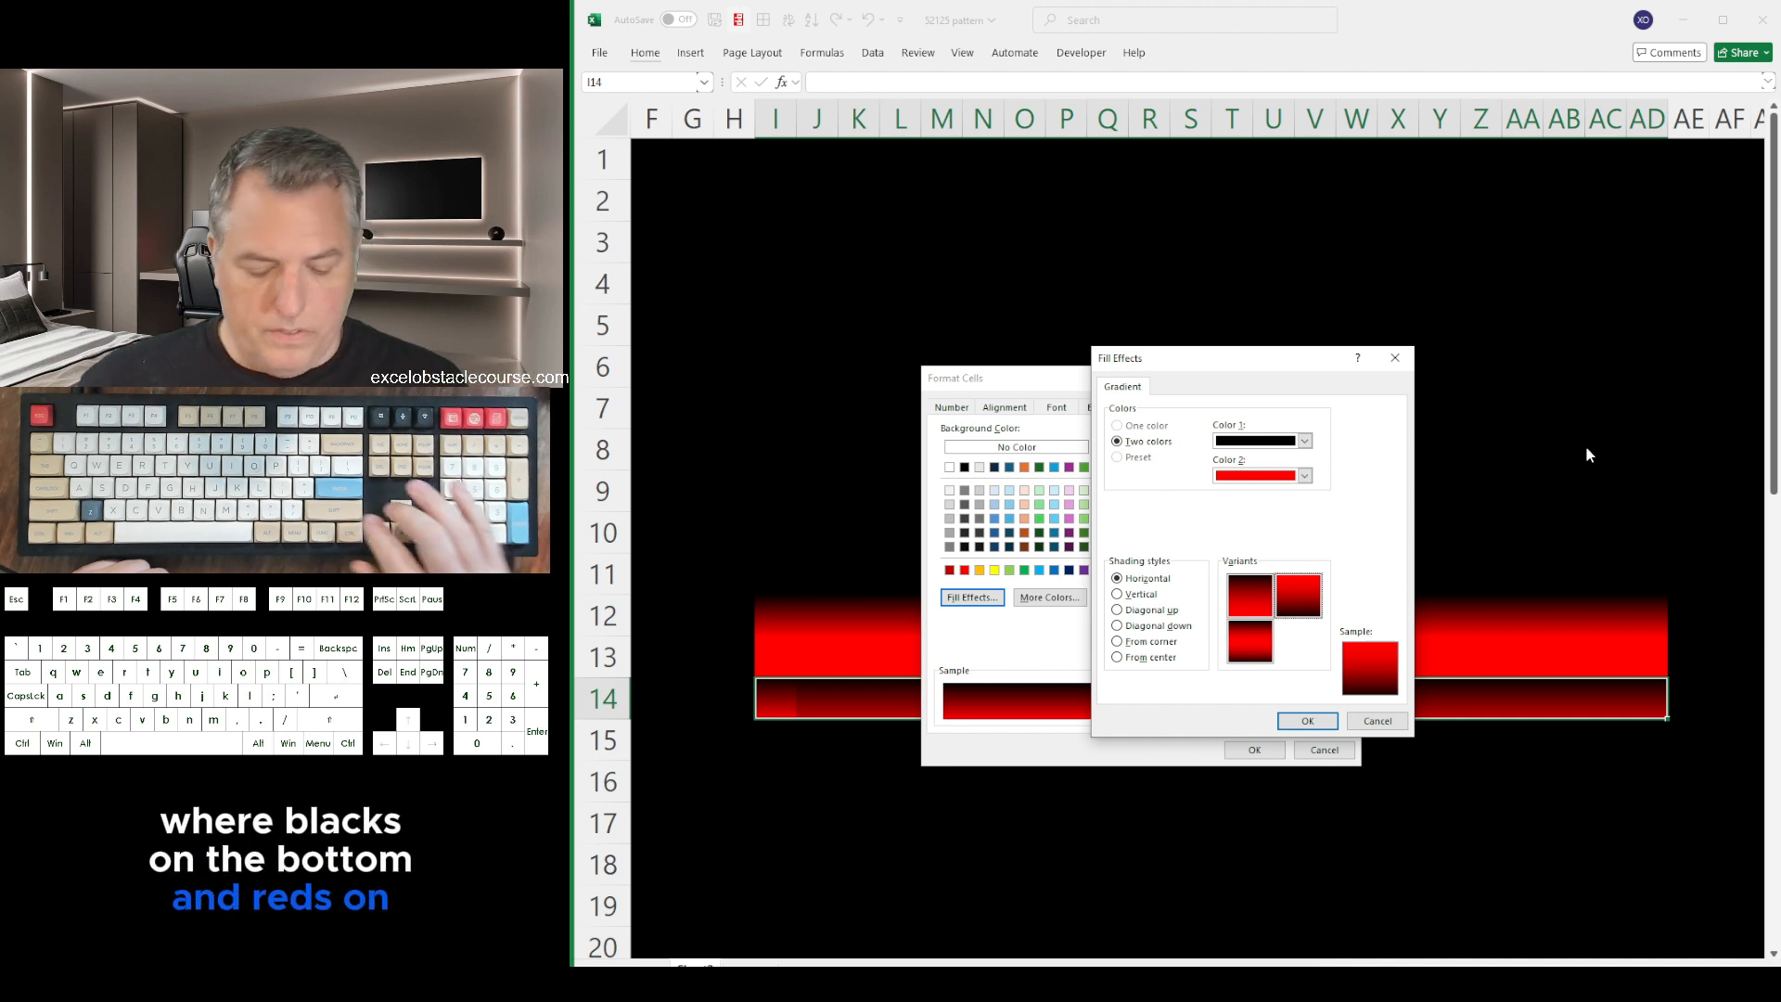
key(Return)
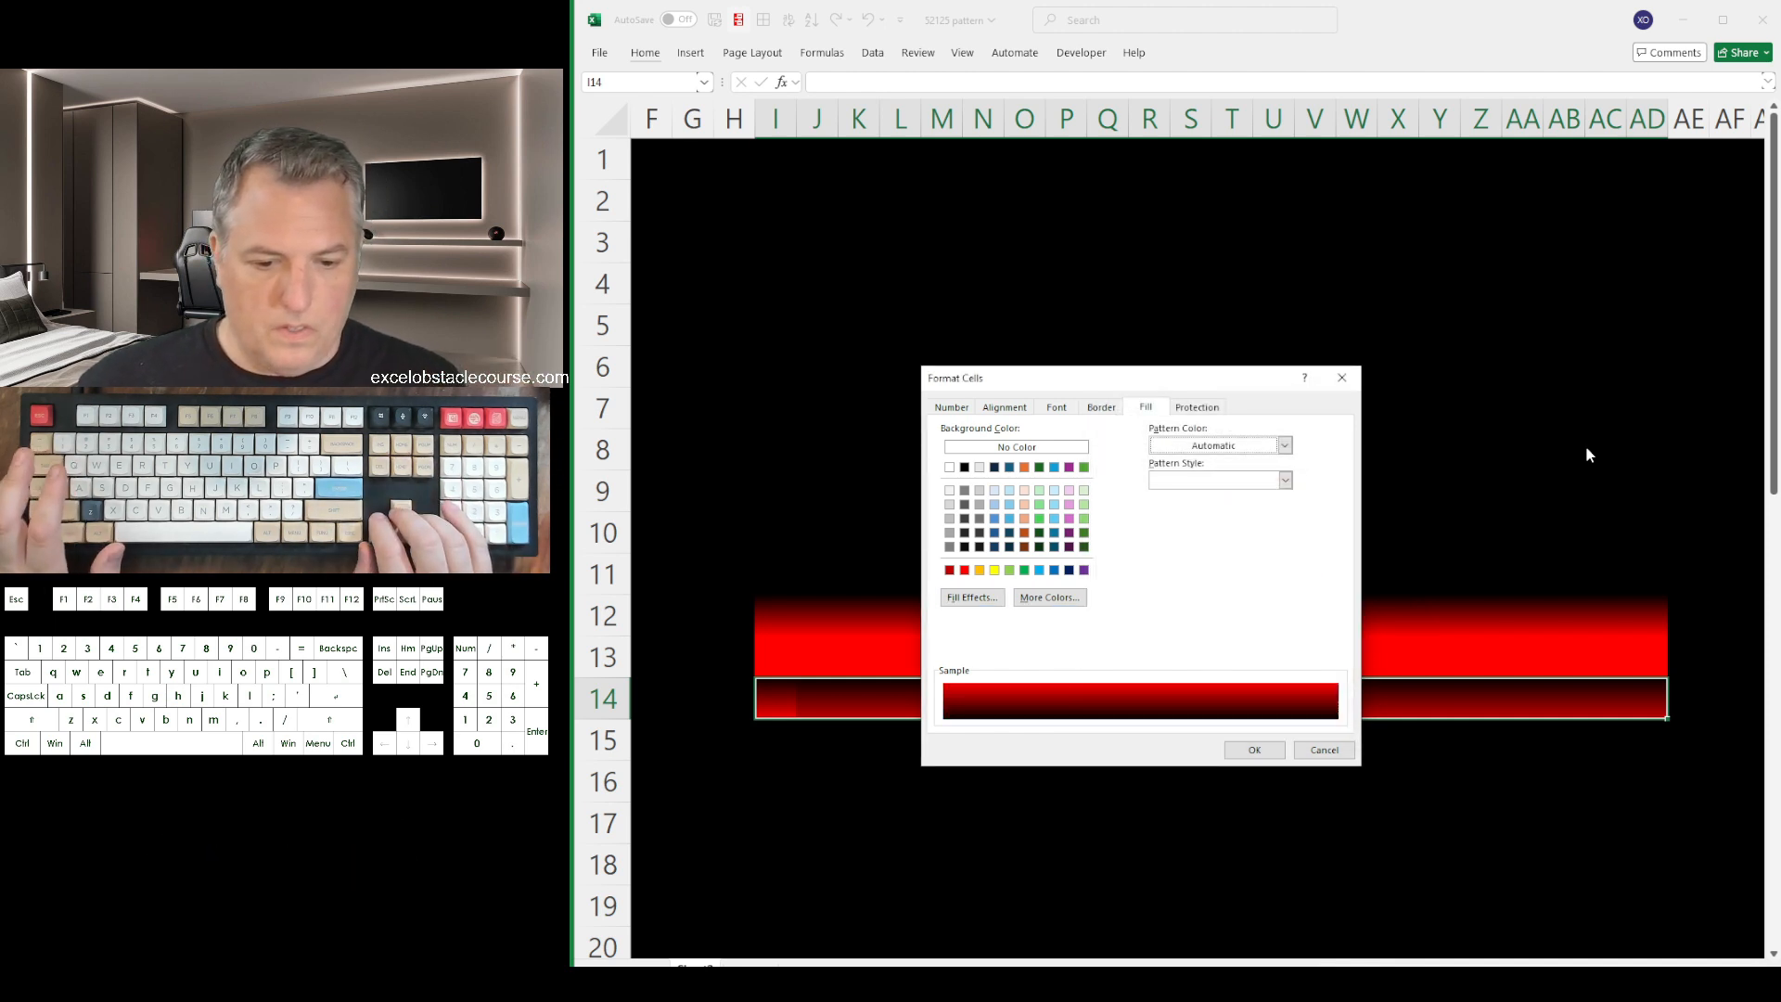
key(Up)
key(Up)
key(Up)
key(Up)
key(Up)
key(Up)
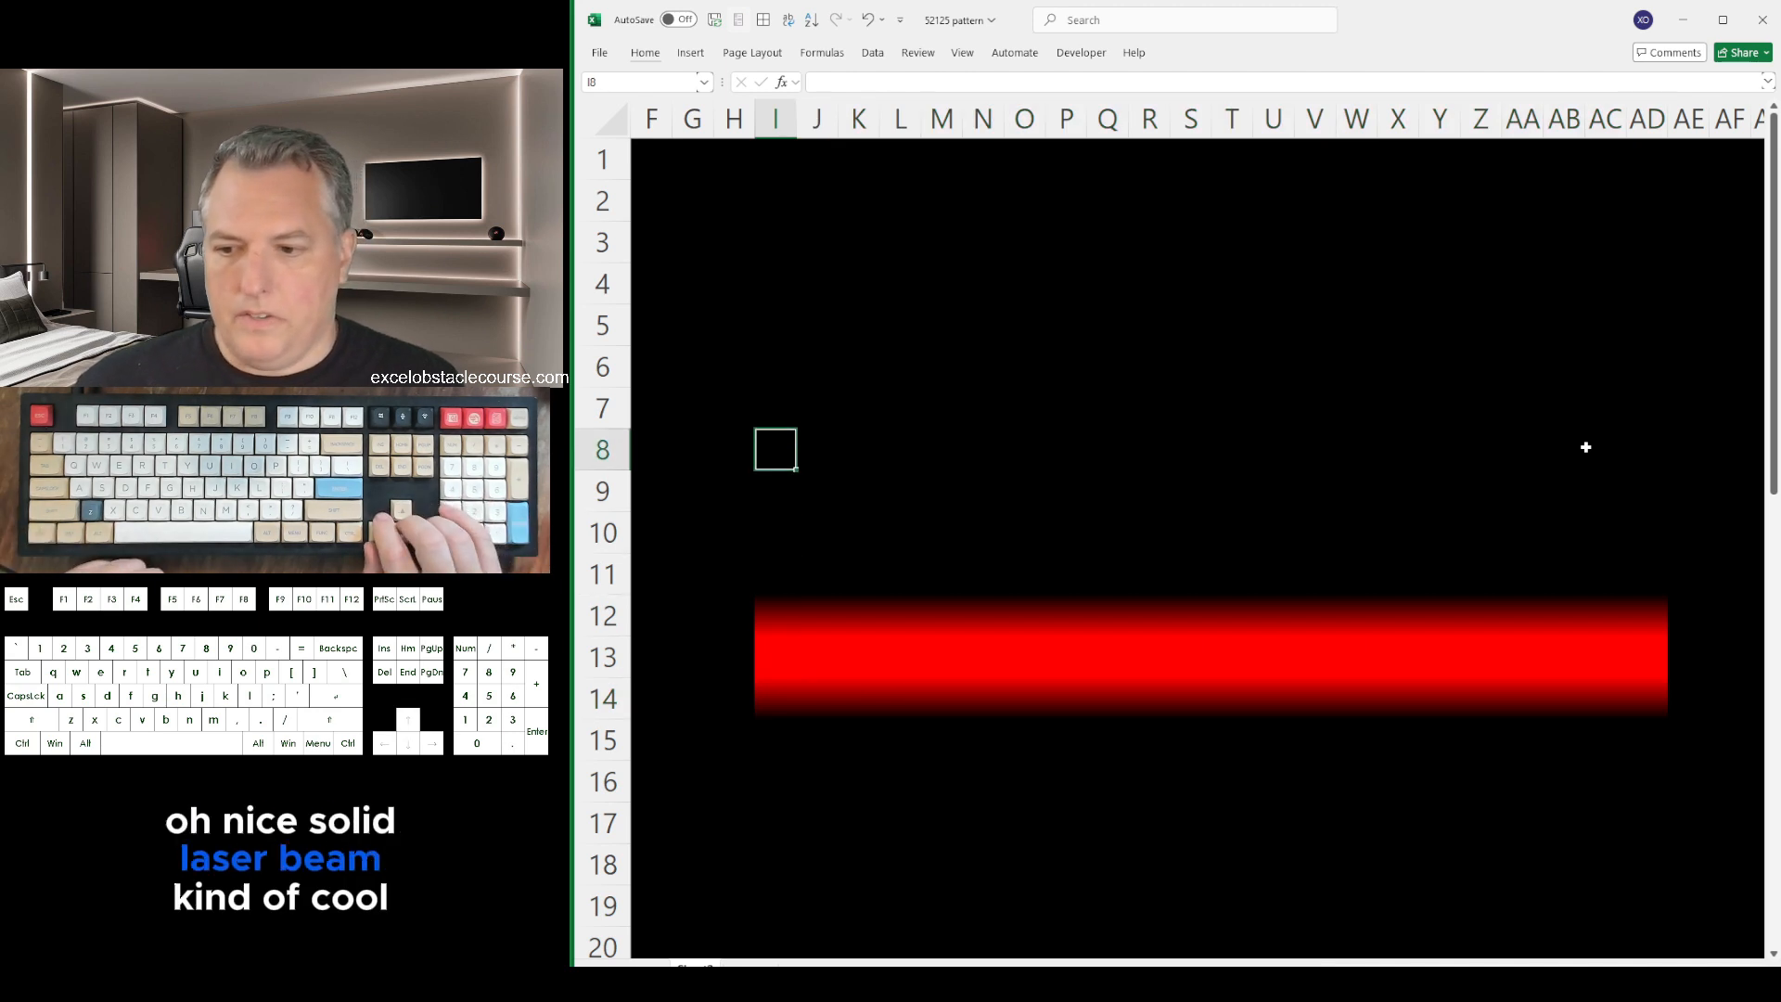
key(Up)
key(Up)
key(Up)
key(Up)
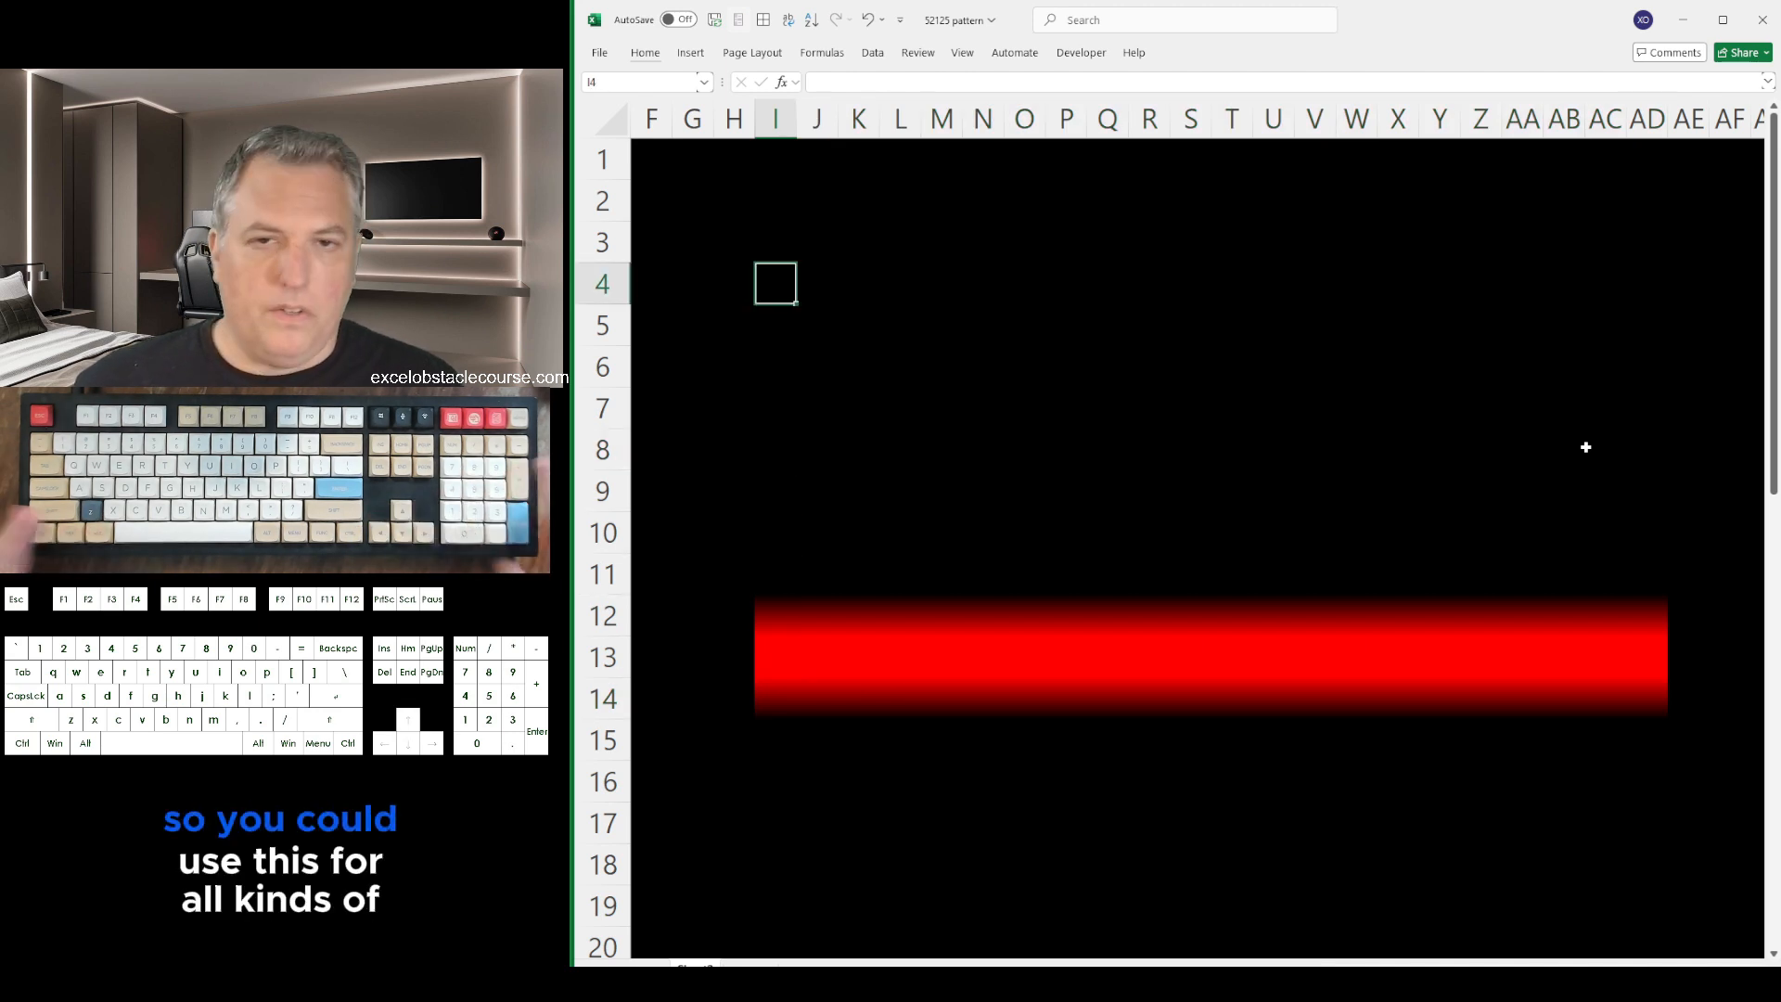
Delete the empty columns before the red neon bar so that it starts in column A
key(Down)
key(Left)
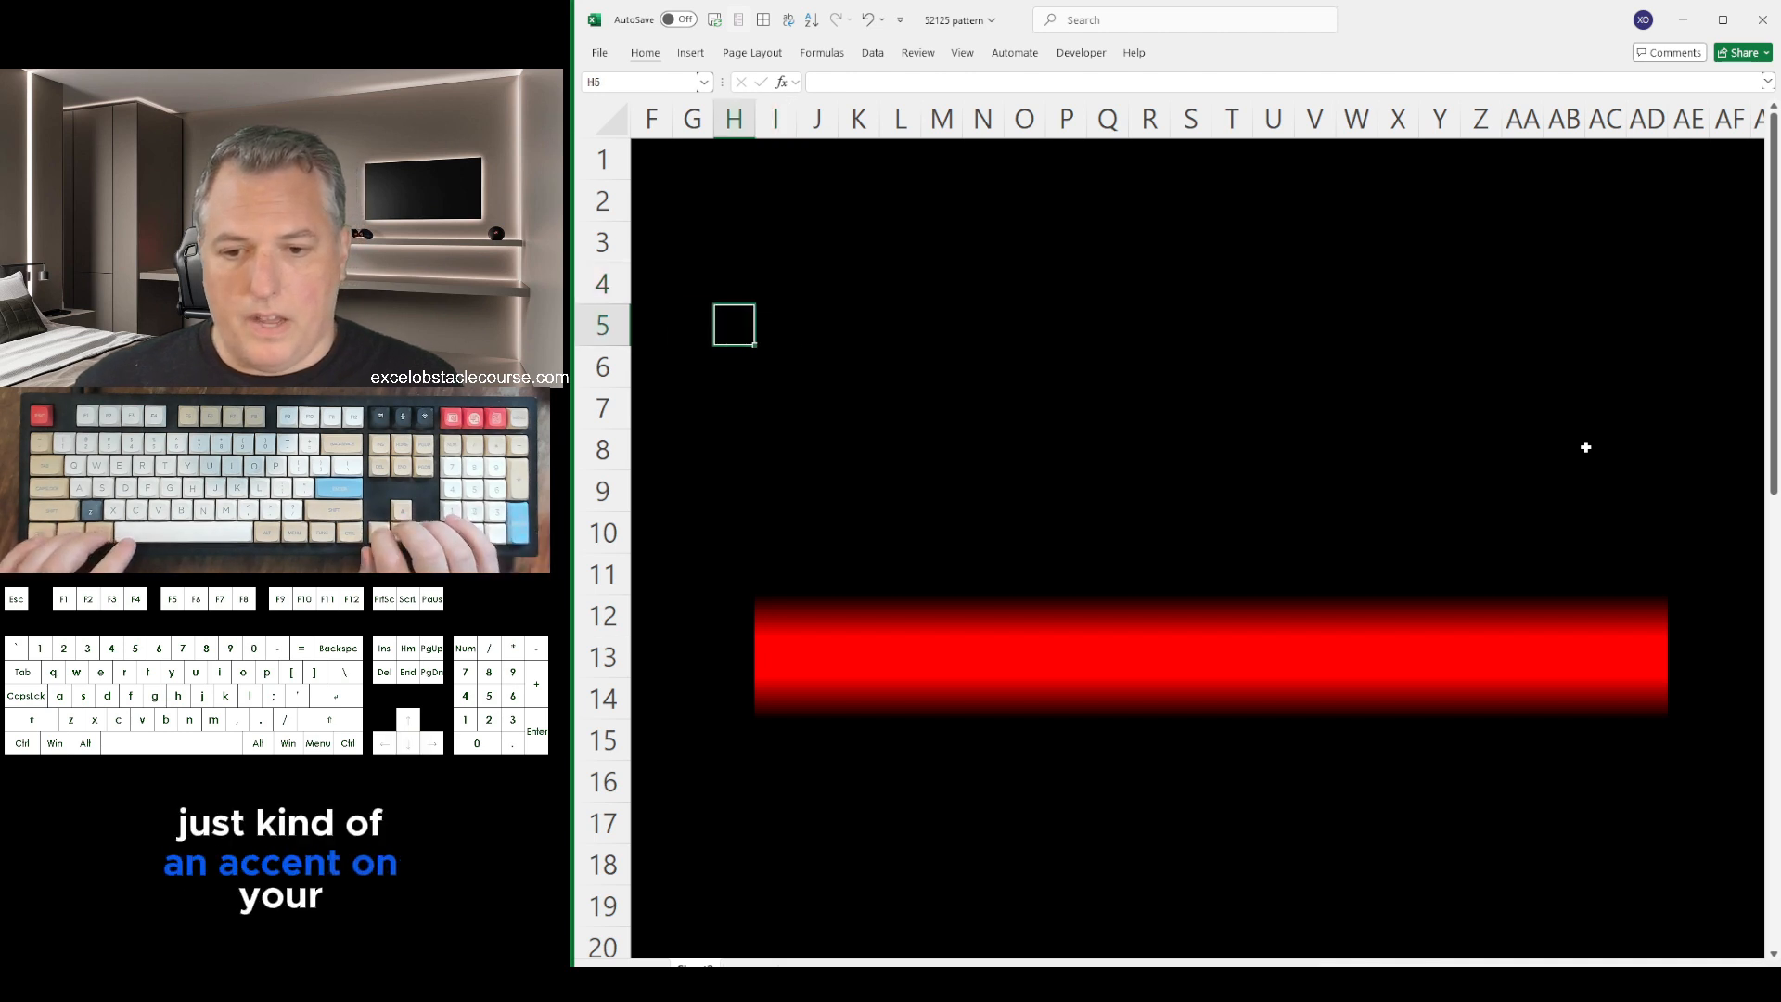
key(Left)
key(Left)
key(ctrl+space)
key(ctrl+Left)
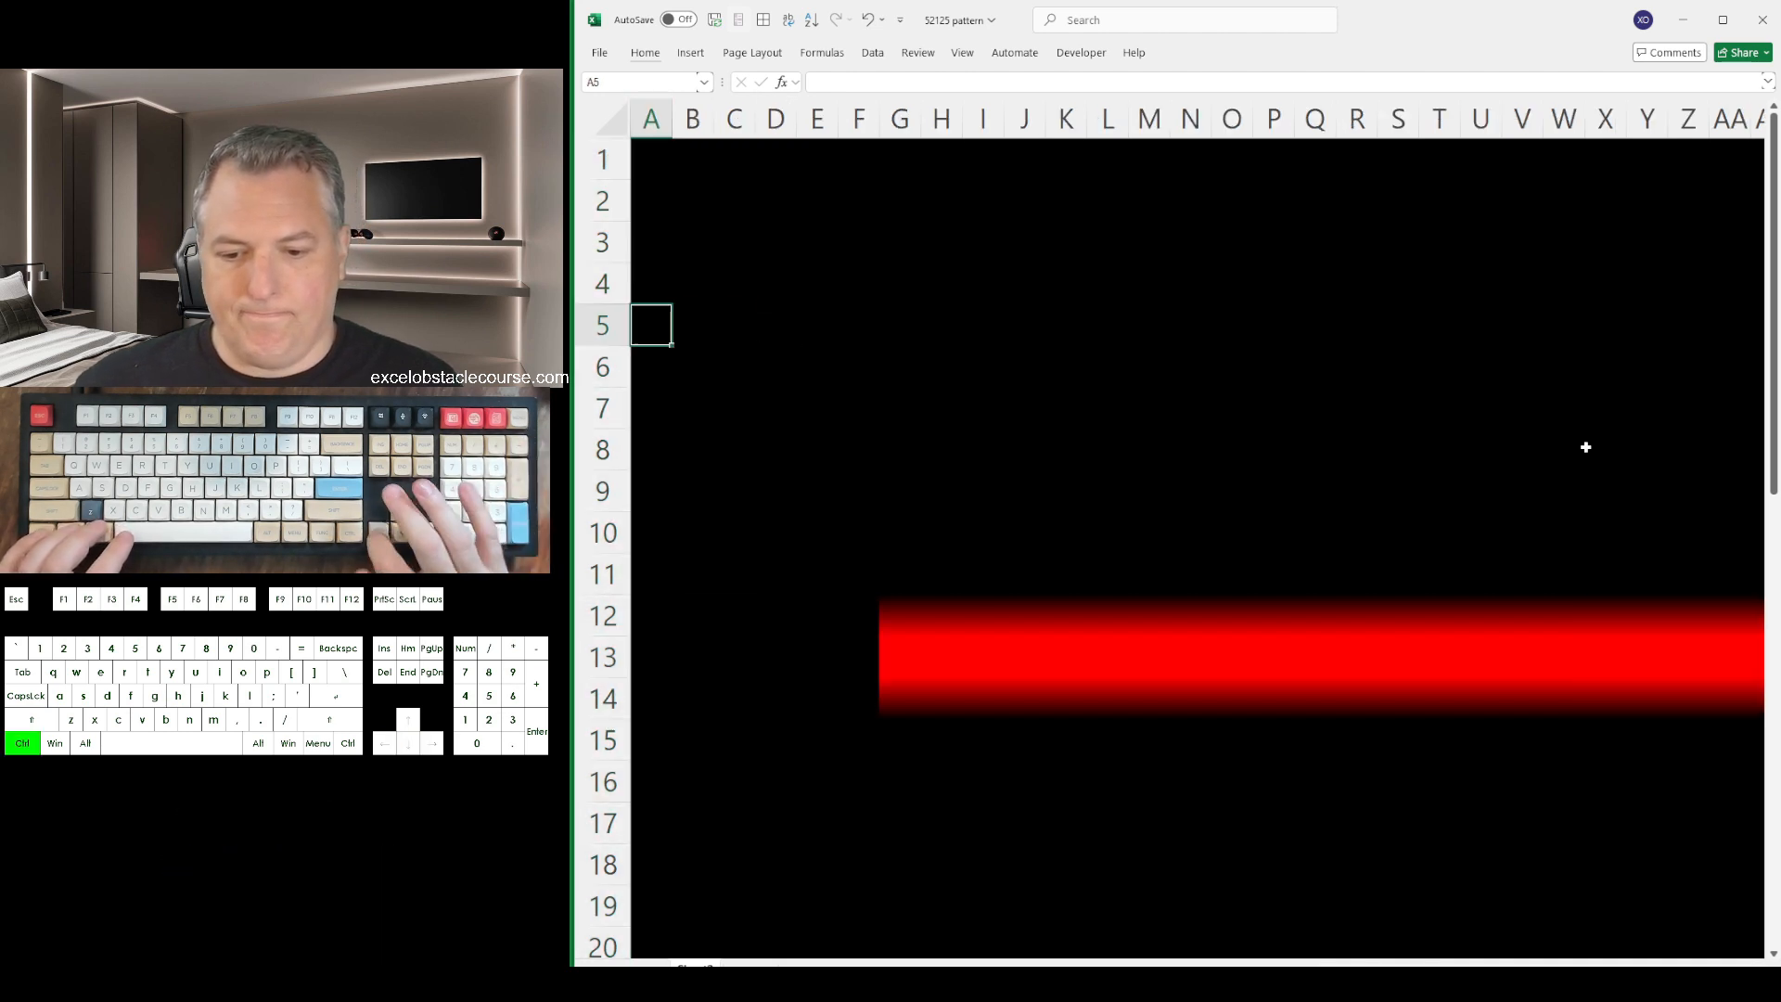
key(ctrl+space)
key(ctrl+Home)
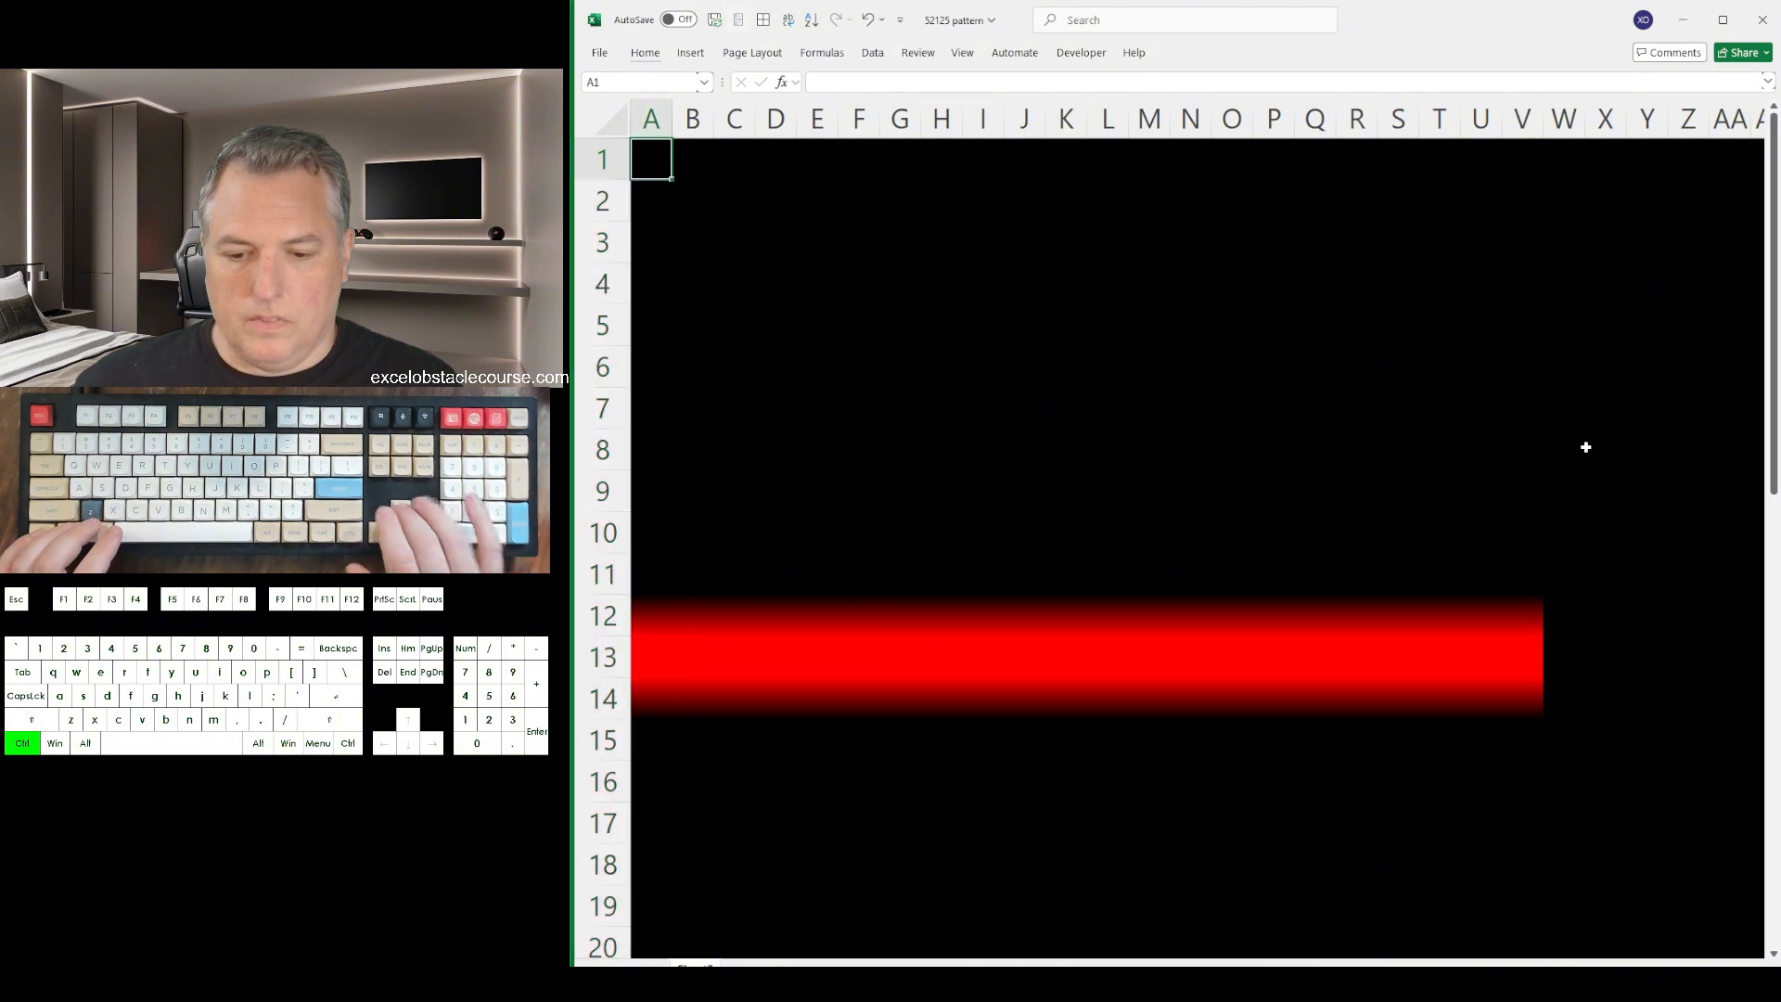
Delete the empty rows above the red neon bar so that it starts in row 1
key(shift+space)
key(shift+Down)
key(shift+Down)
key(shift+Down)
key(shift+Down)
key(shift+Down)
key(shift+Down)
key(shift+Down)
key(shift+Down)
key(shift+Down)
key(shift+Down)
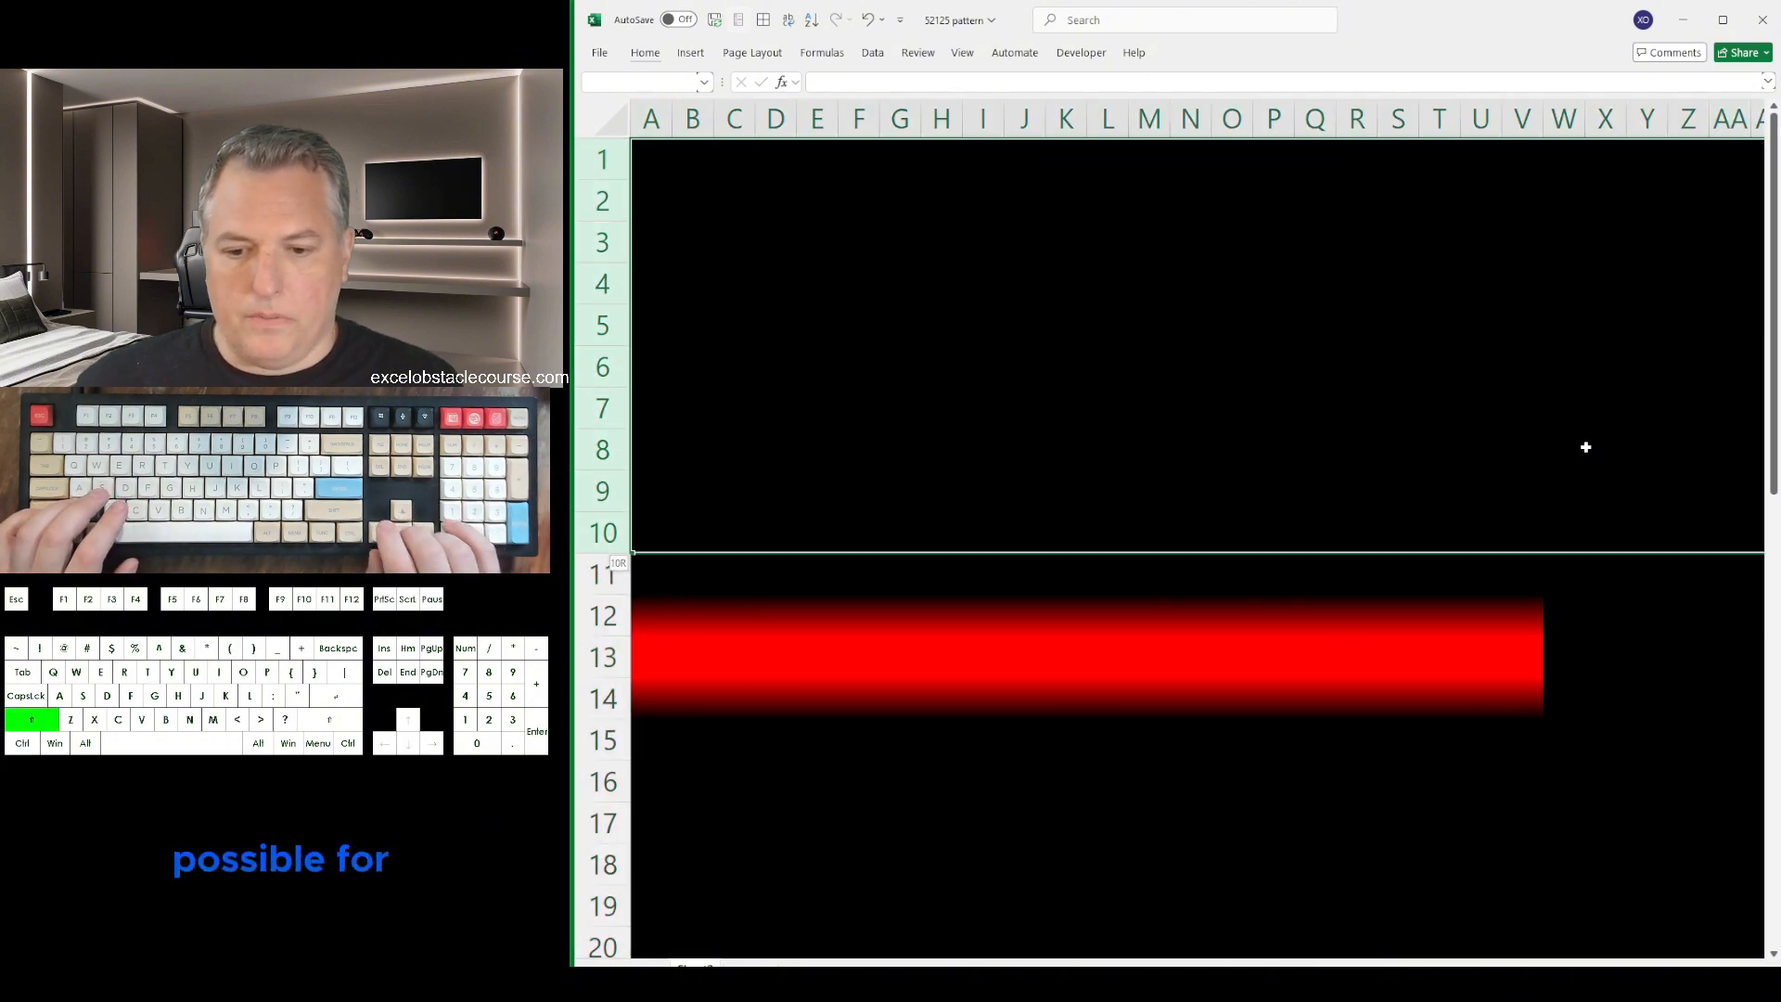
key(Up)
Enter the title "Laser" in cell A2, in the solid red row of the neon bar
key(Down)
key(Down)
key(Down)
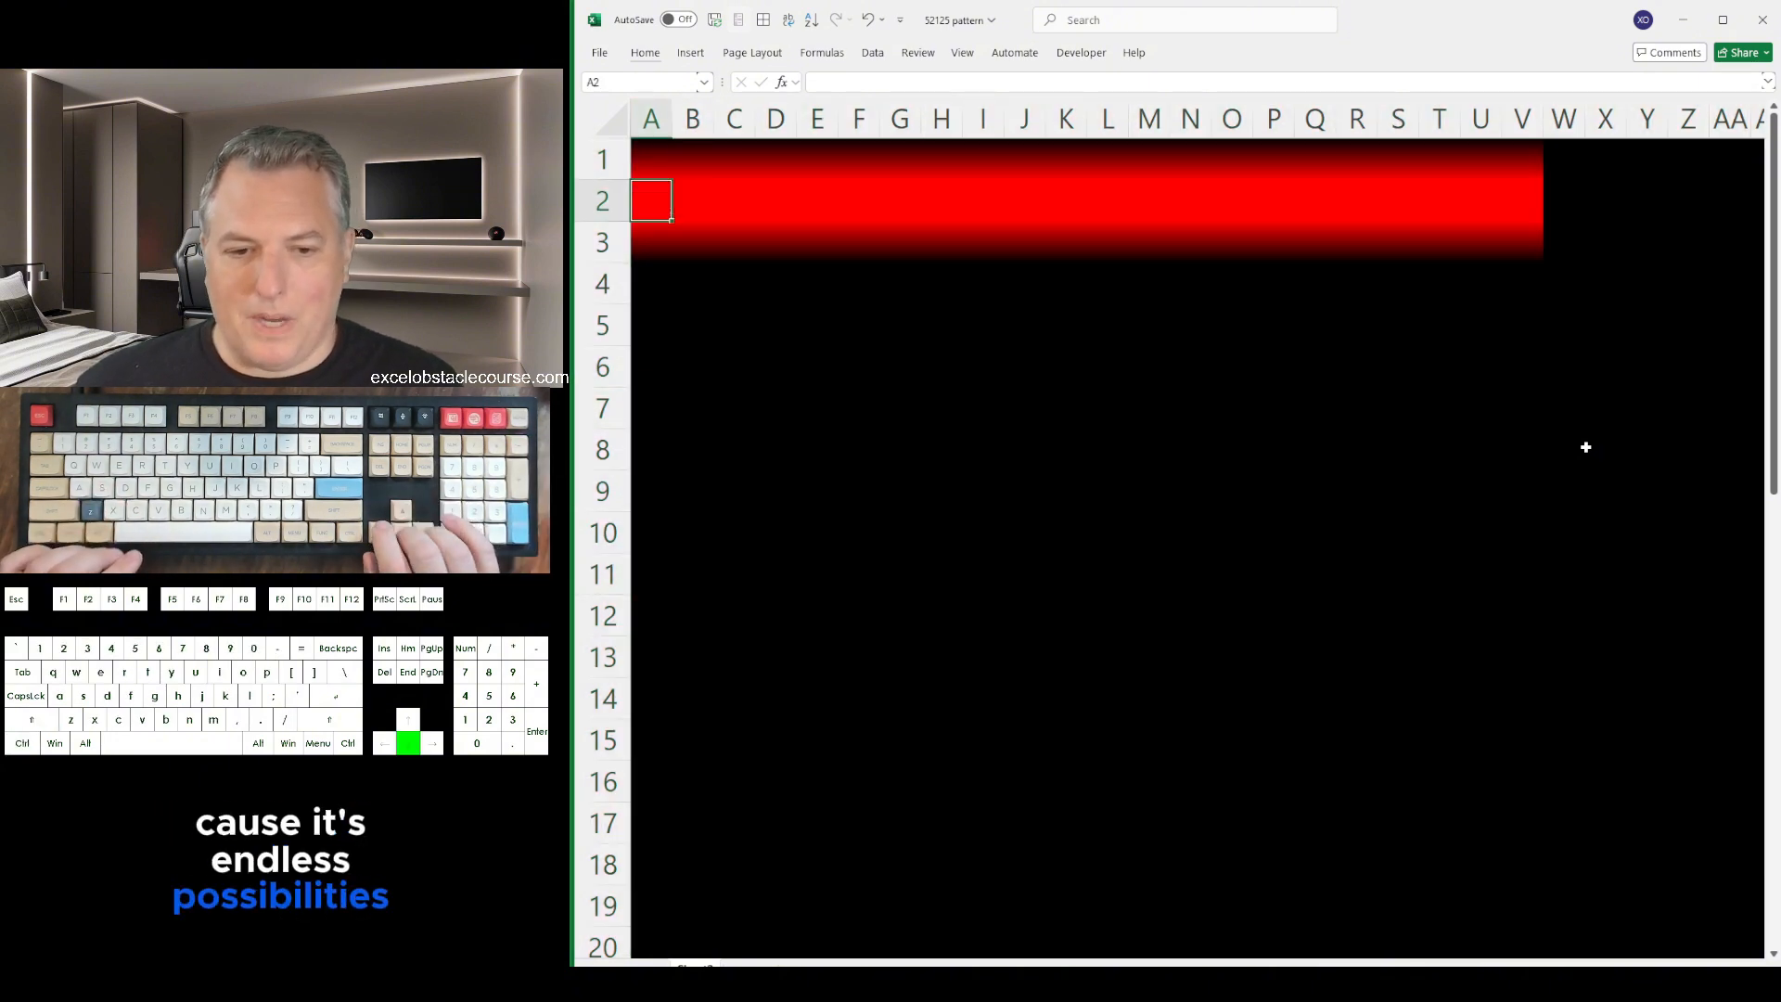
key(Up)
key(Up)
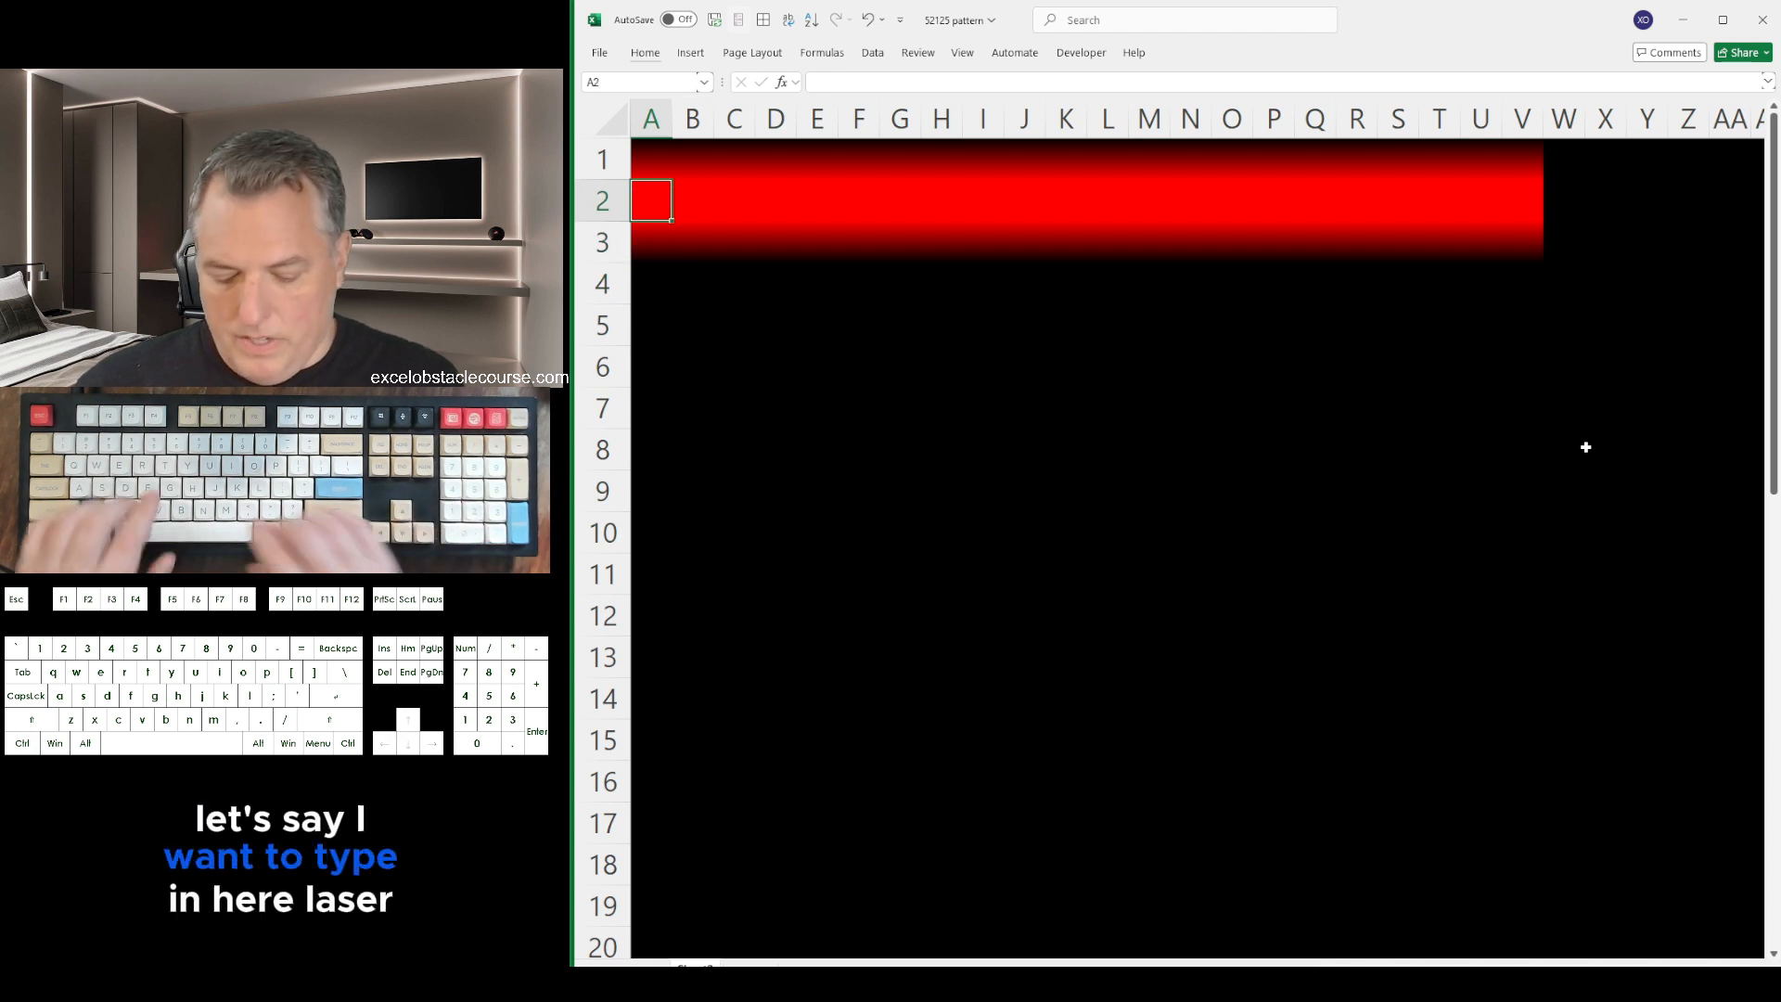
text(Laser)
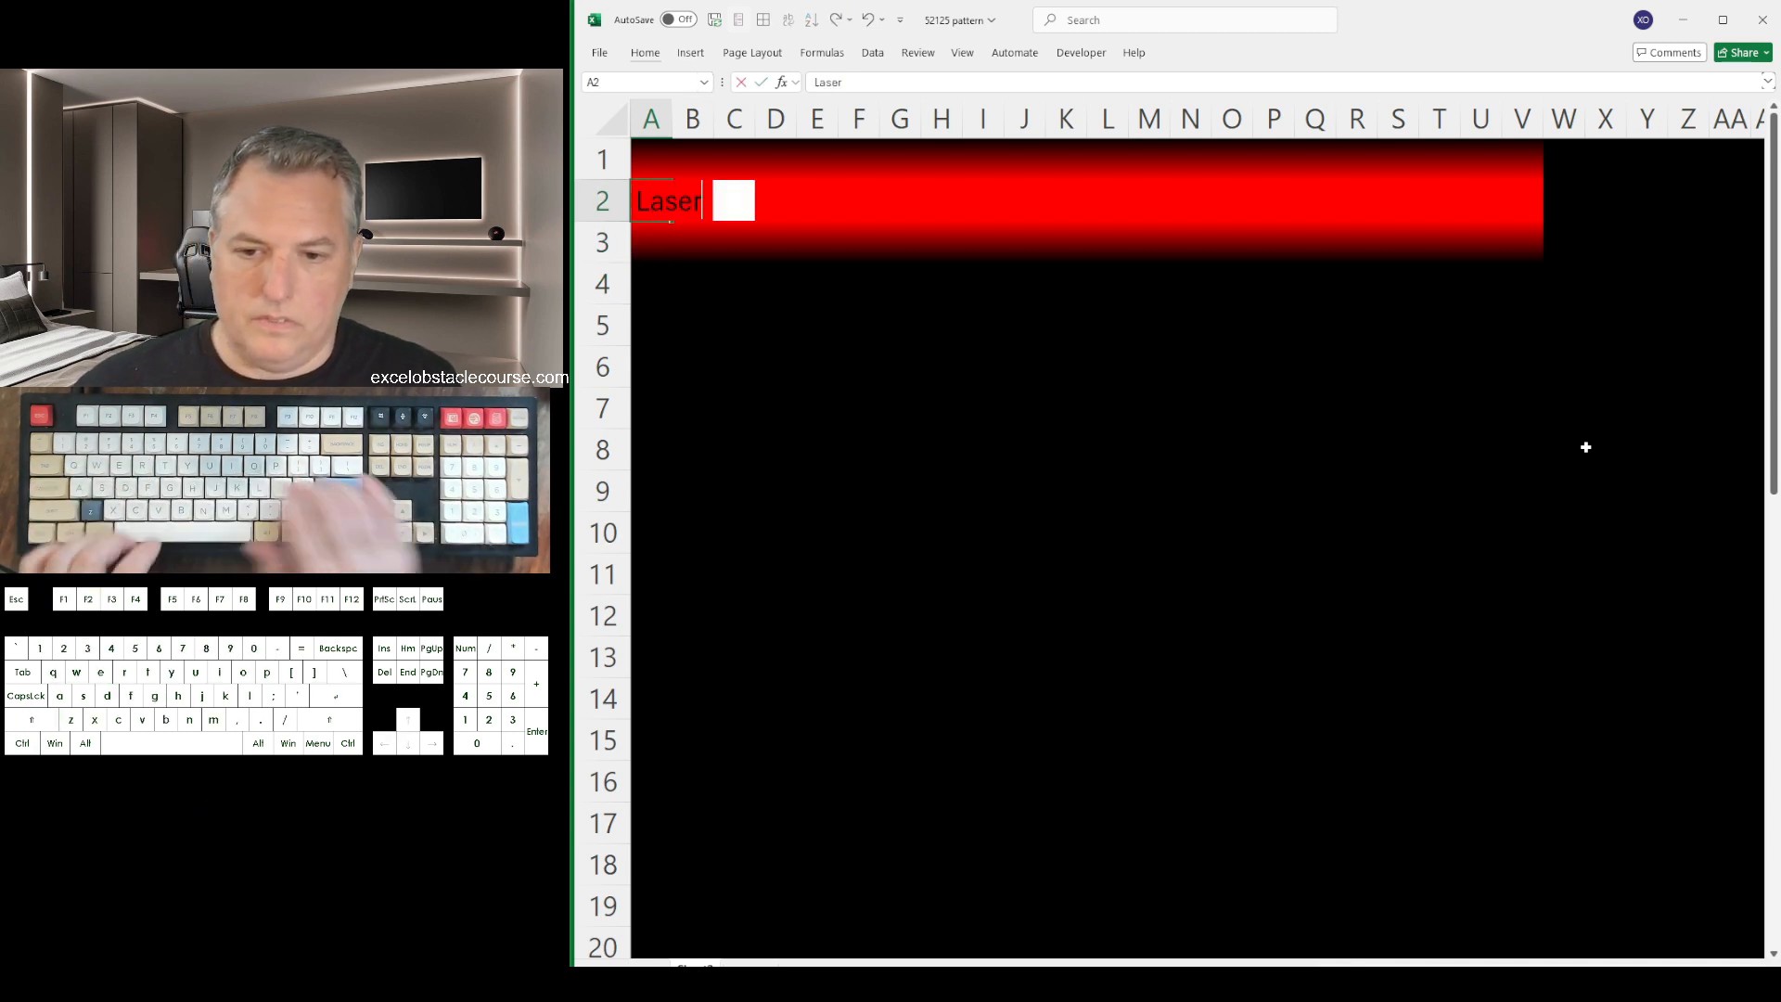
key(Down)
Change the font color of the "Laser" title in A2 to white
key(Up)
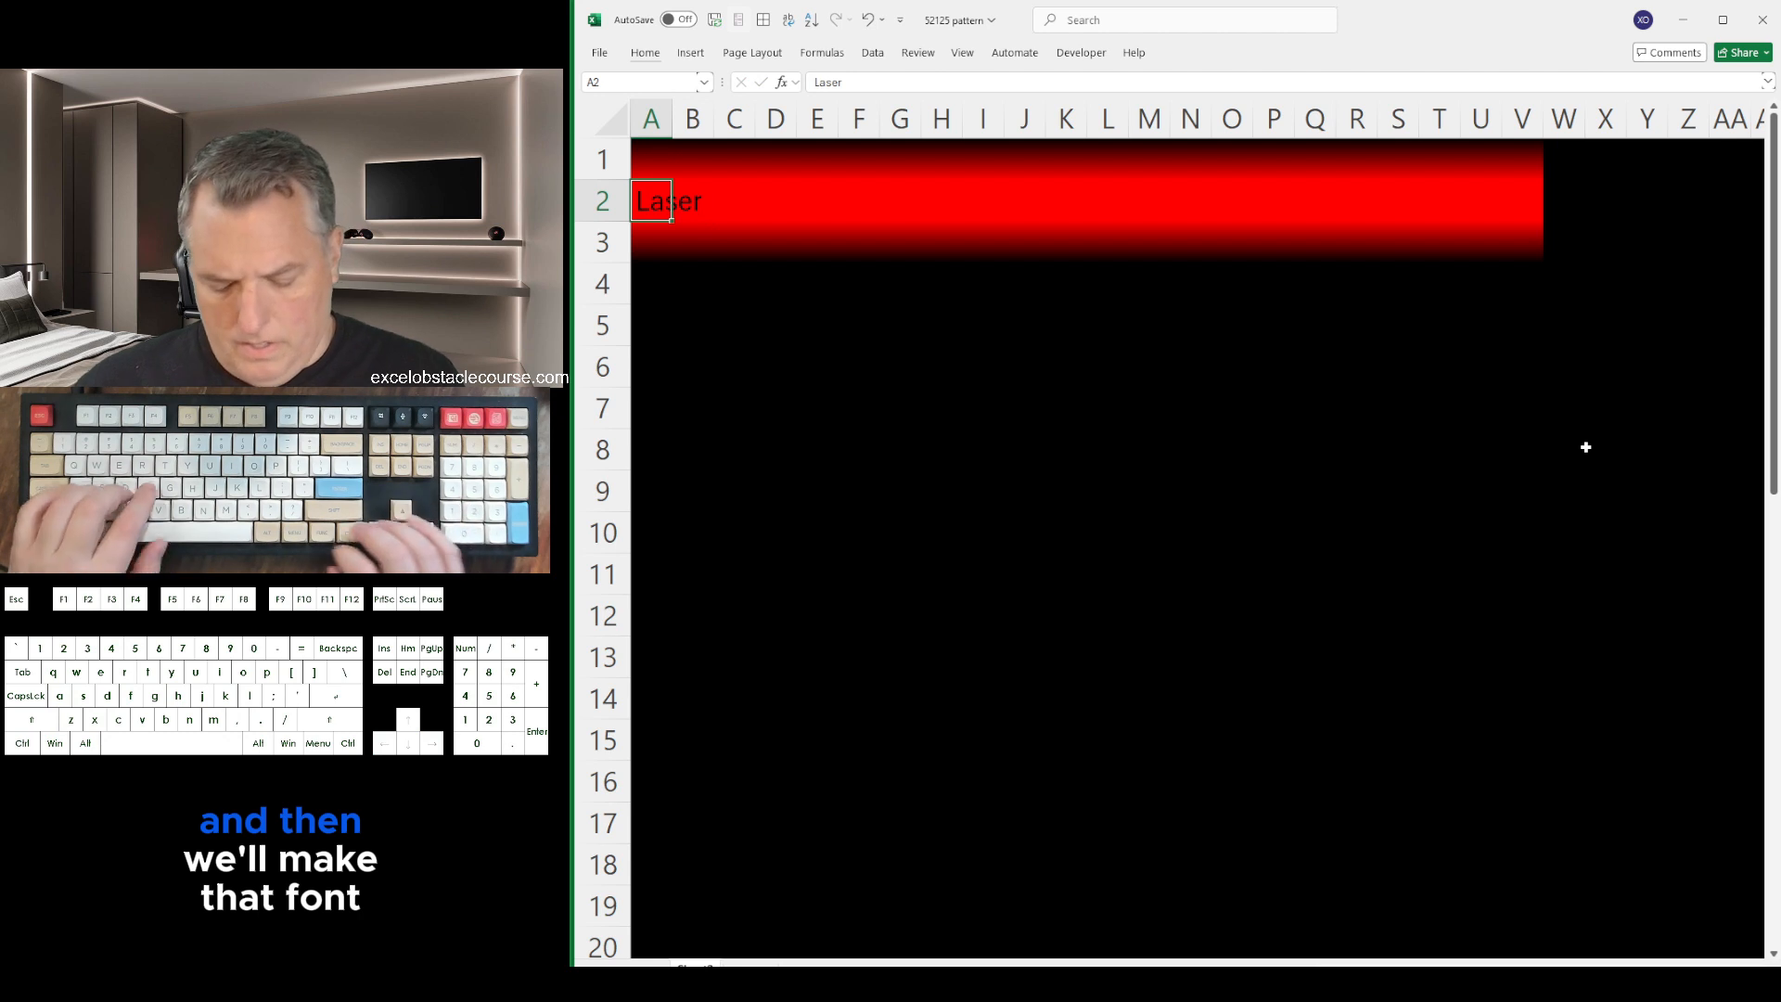
key(alt)
key(h)
key(f)
key(c)
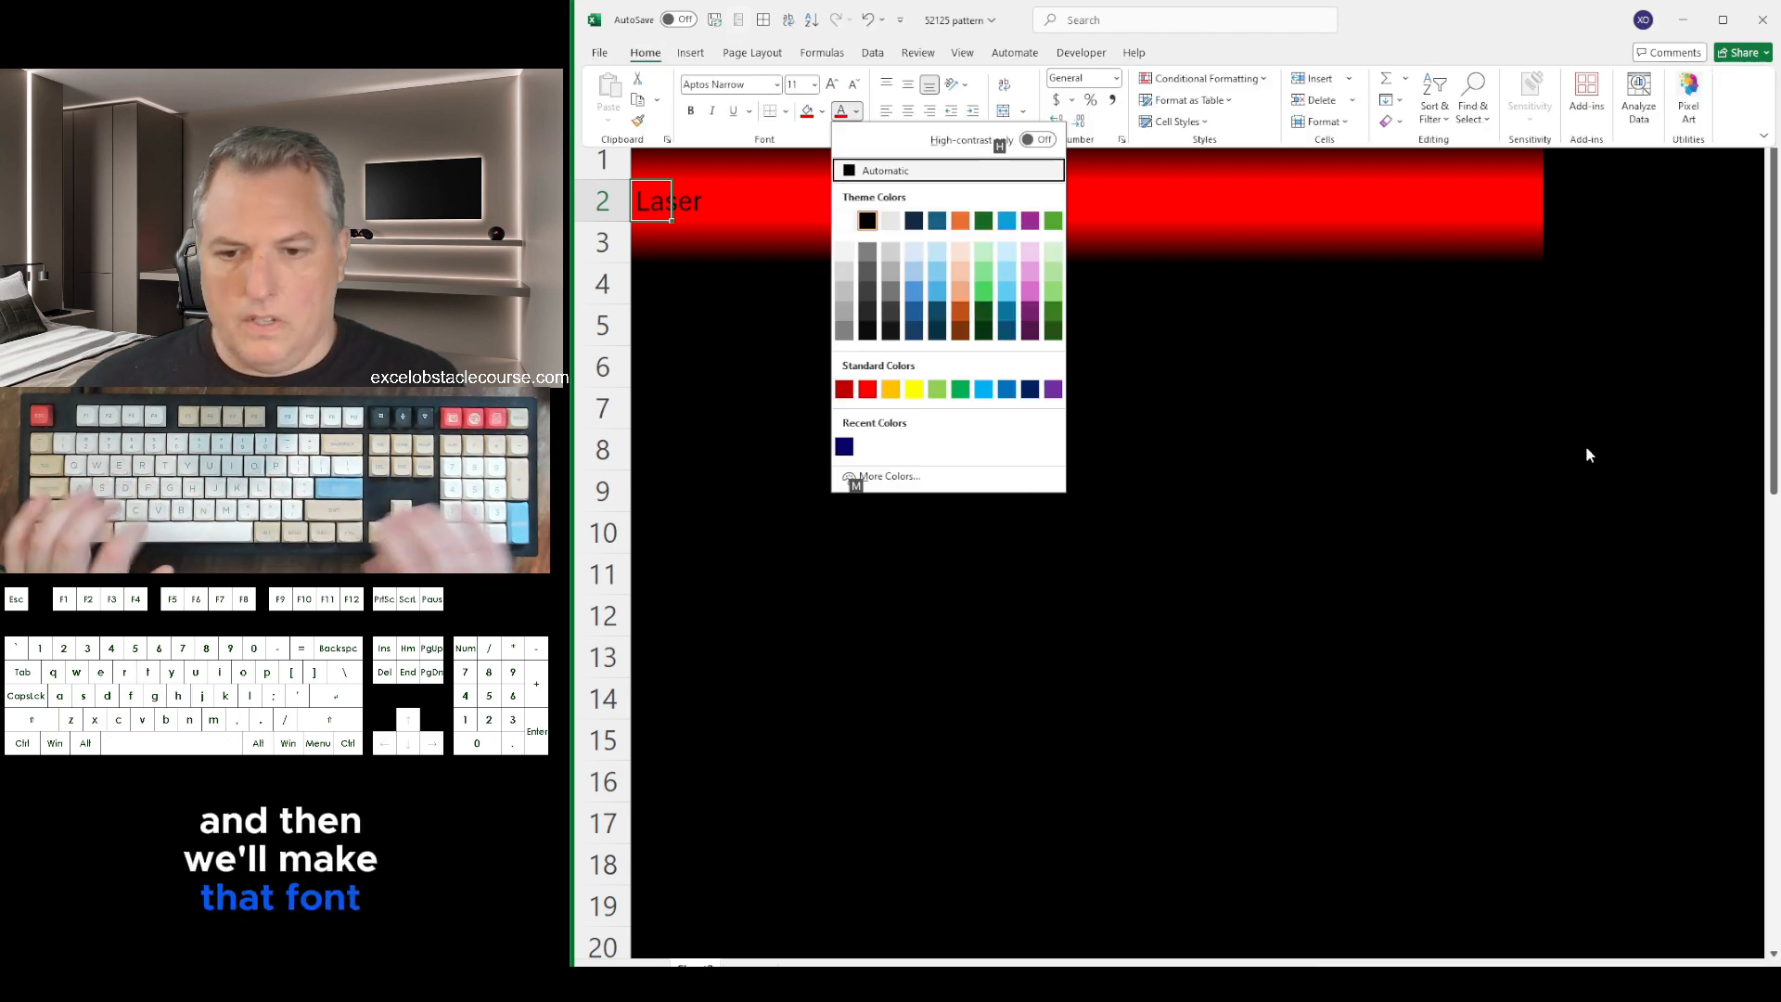
key(Down)
key(Return)
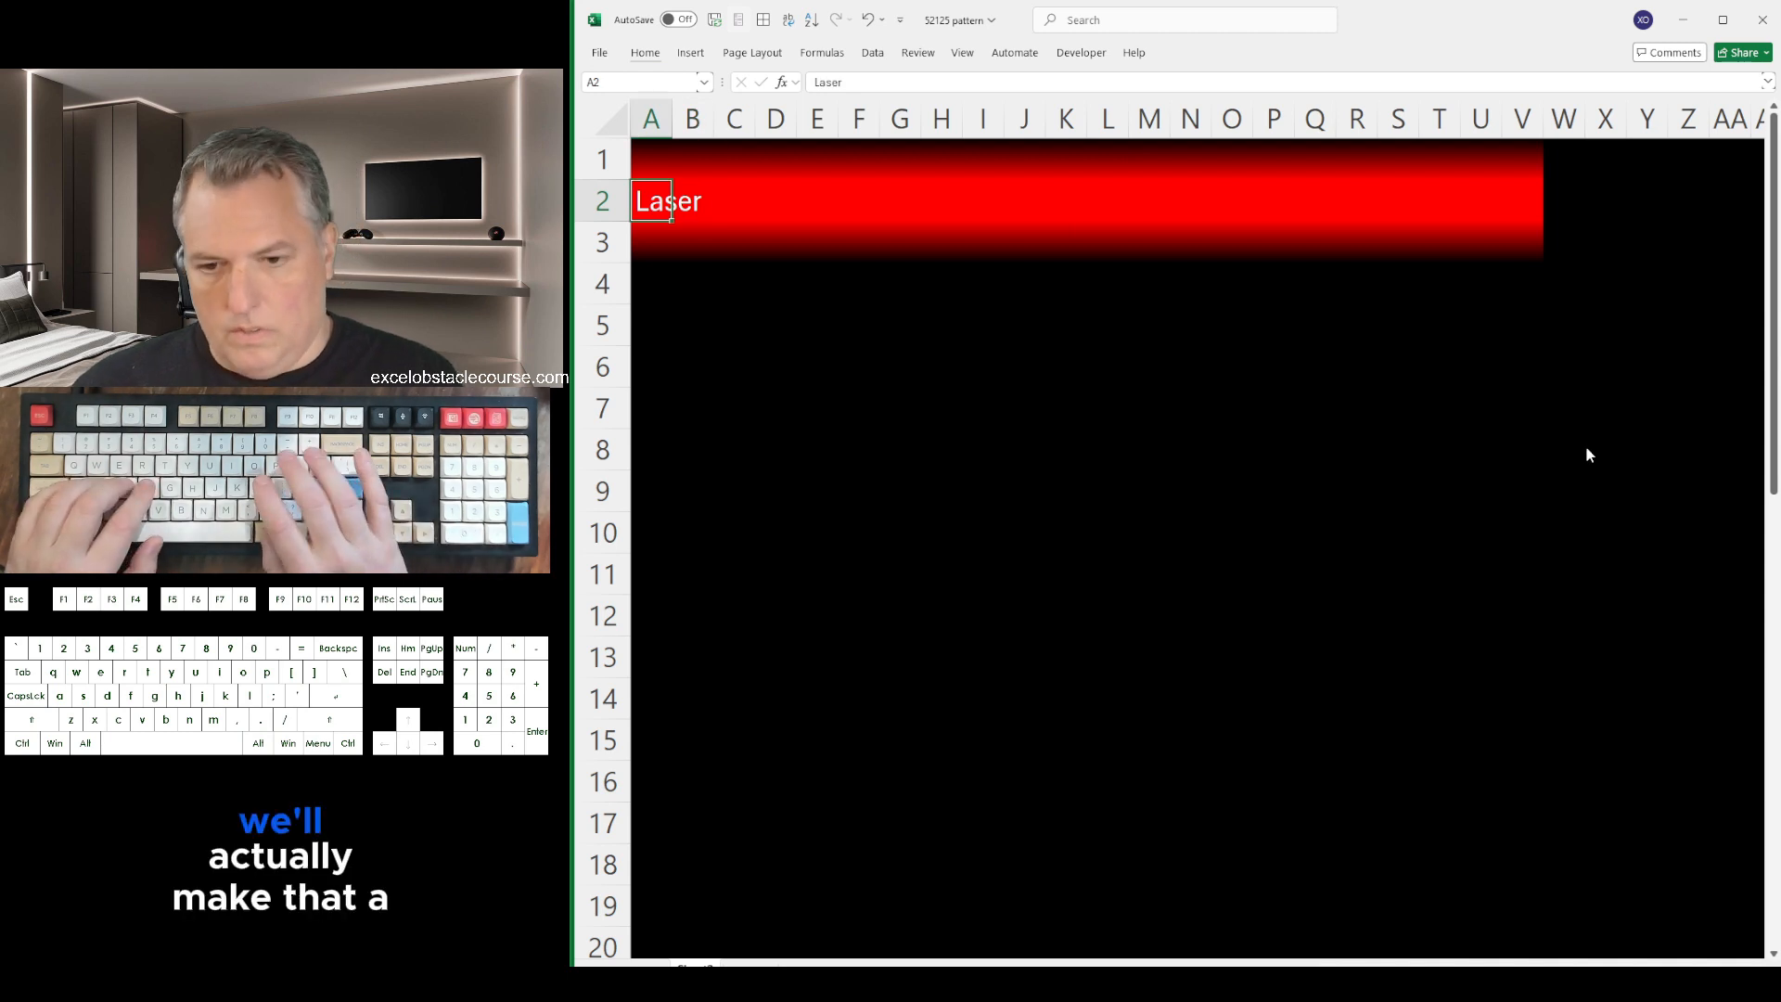
Set the font of the "Laser" title in A2 to the retro-futuristic Bauhaus 93
key(alt)
key(h)
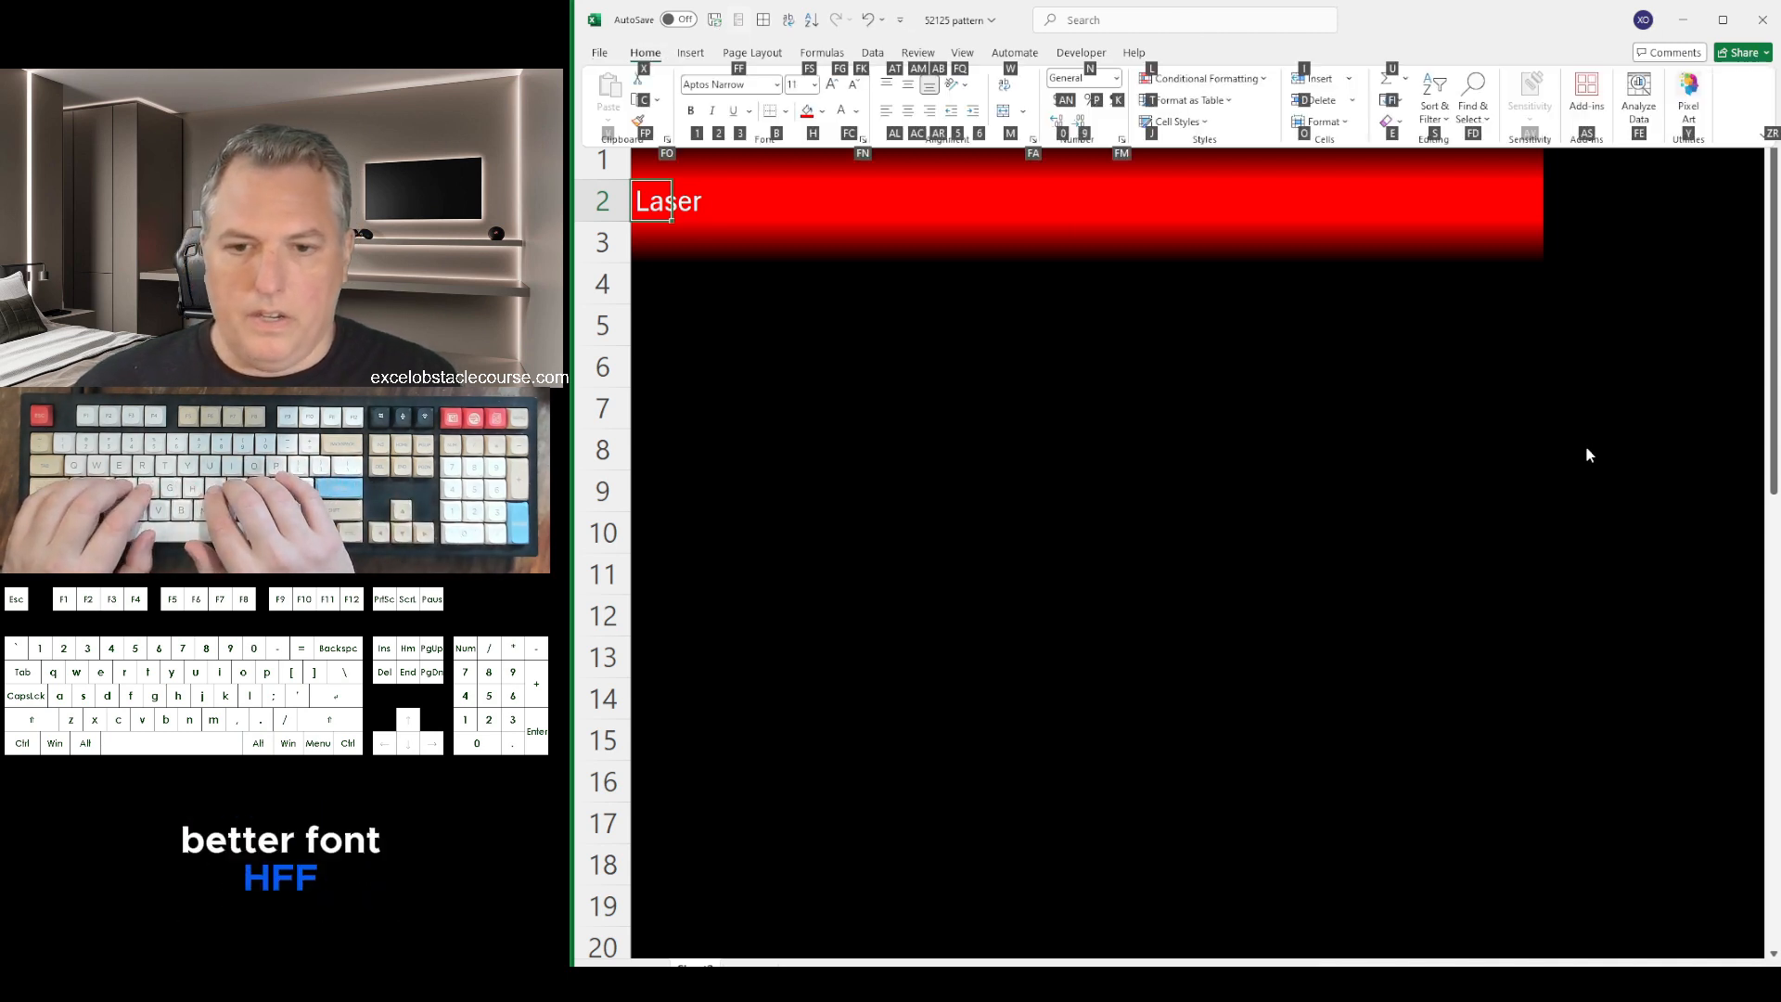
key(f)
key(f)
key(alt+Down)
key(Down)
key(Down)
key(Down)
key(Down)
key(Down)
key(Down)
key(Down)
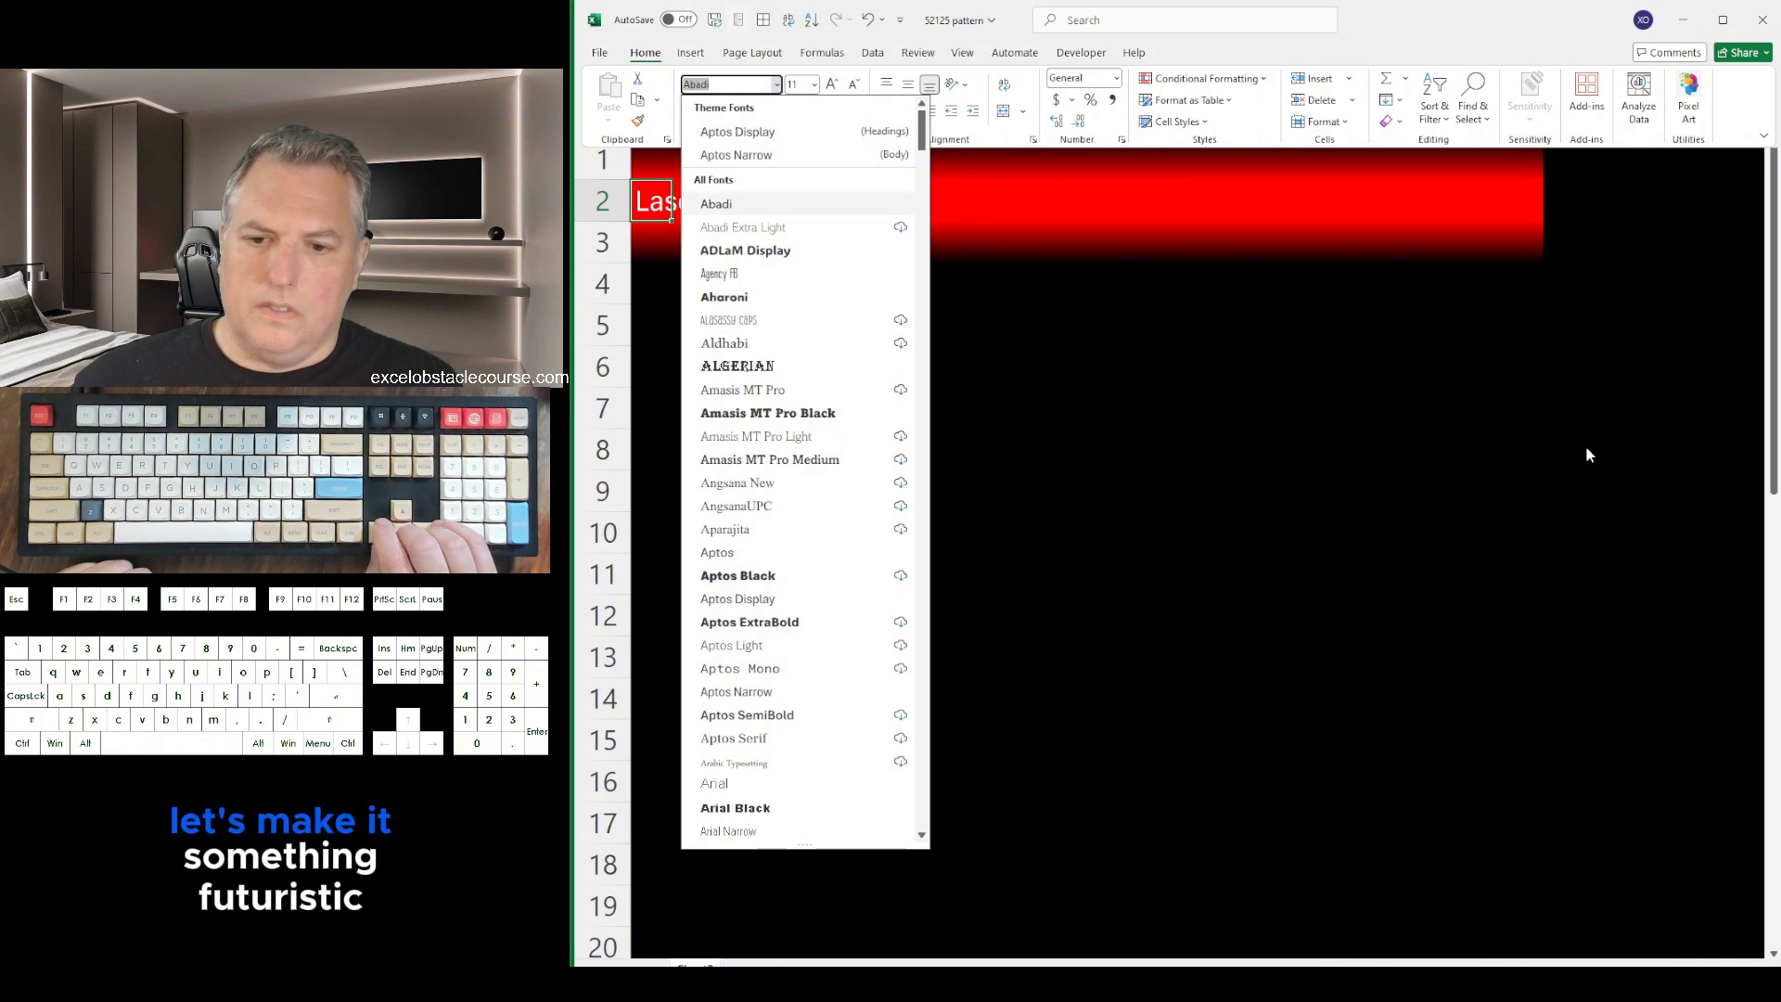
key(Down)
key(Down)
key(Down)
key(Down)
key(Down)
key(Down)
key(Down)
key(Down)
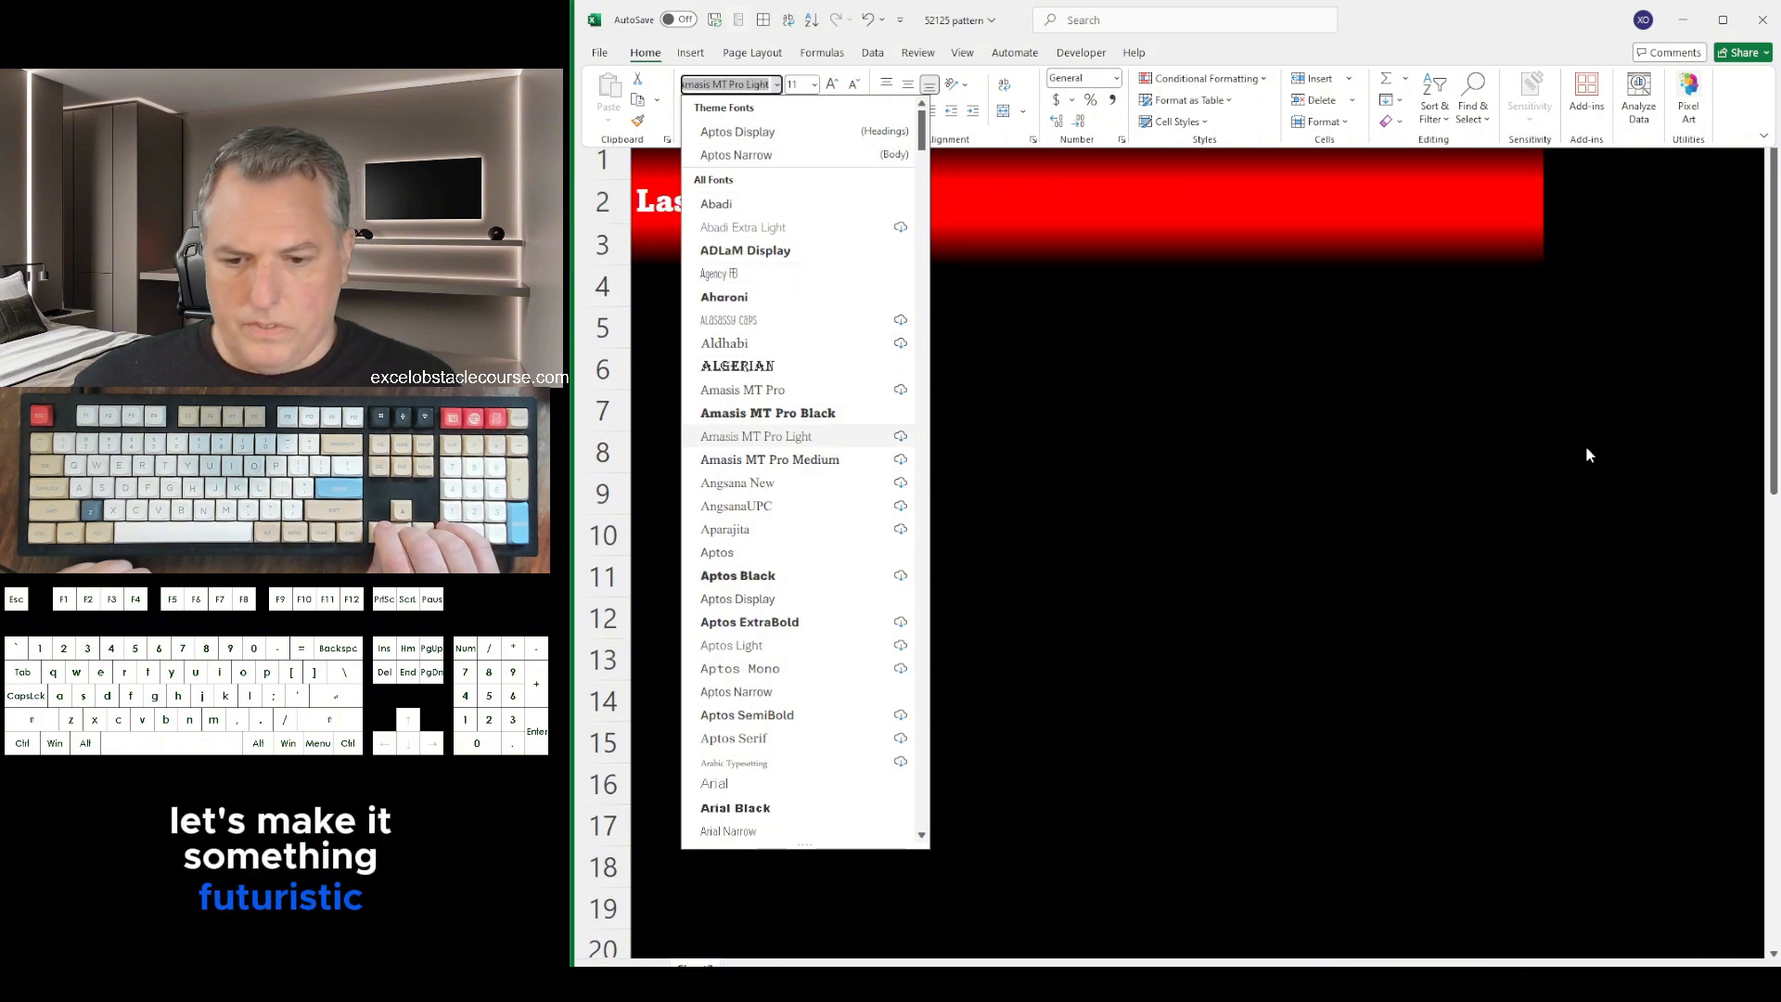
key(Page_Down)
key(Page_Down)
key(Up)
key(Down)
key(Down)
key(Down)
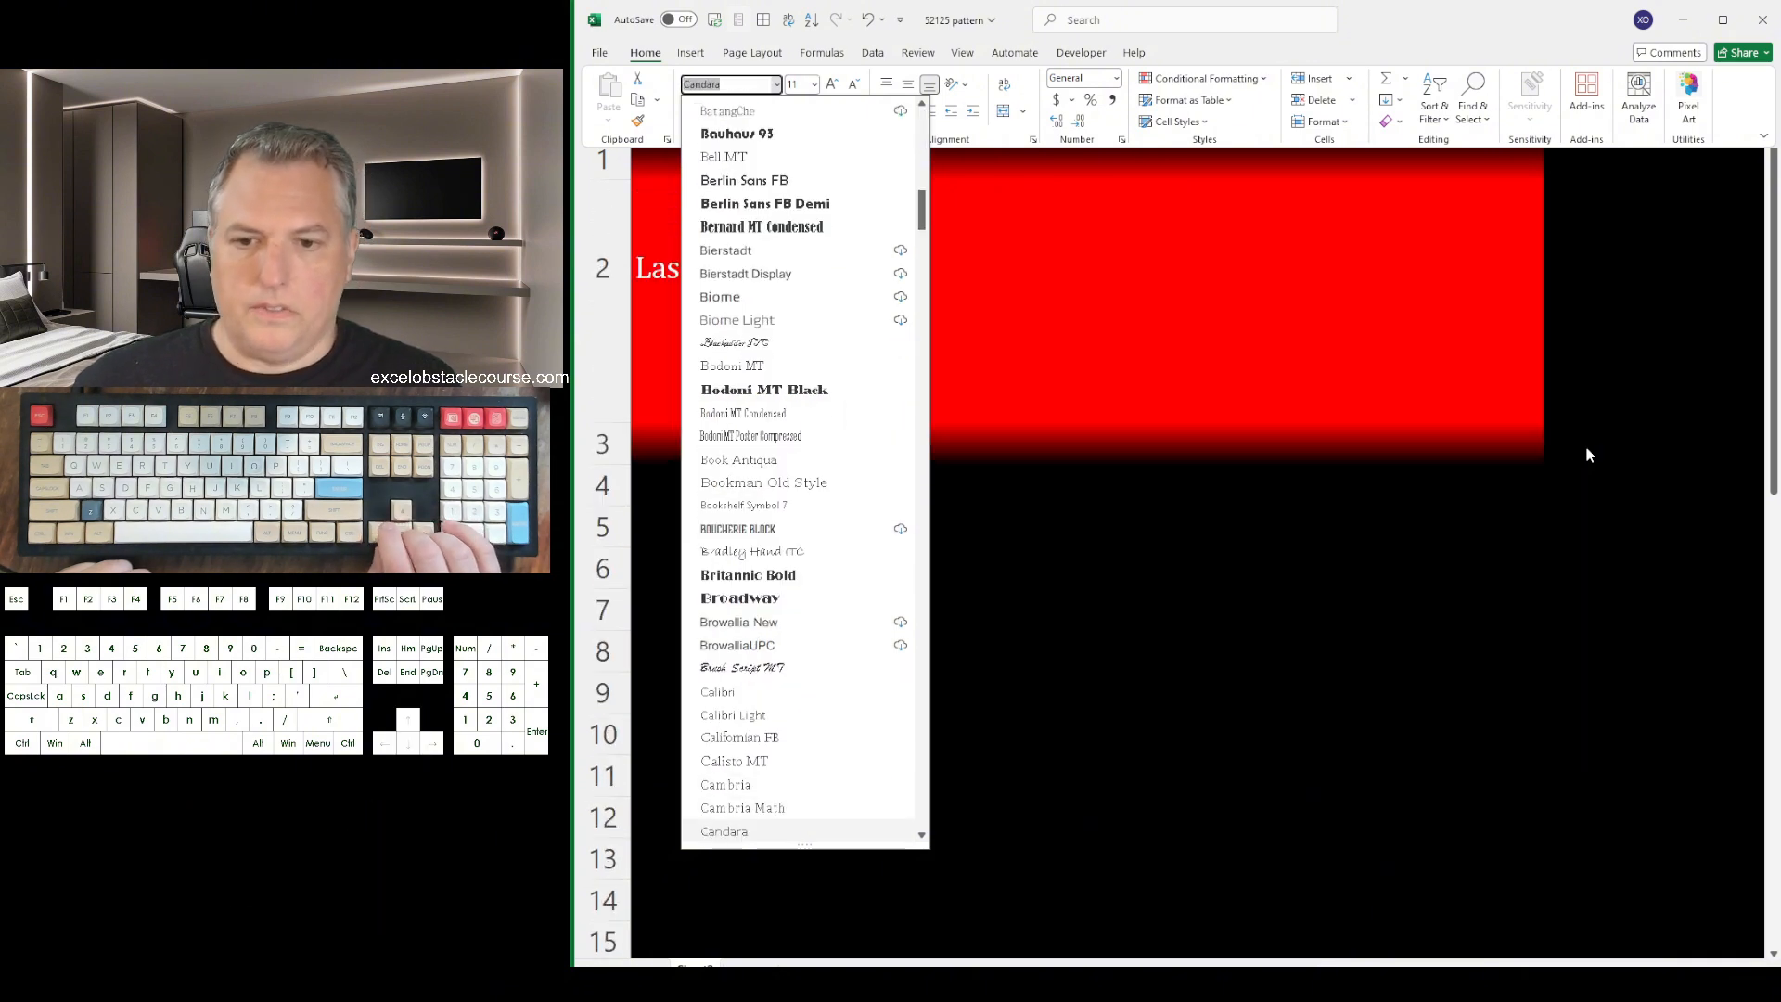
key(Up)
key(Up)
key(Up)
key(Up)
key(Up)
key(Up)
key(Up)
key(Up)
key(Up)
key(Up)
key(Up)
key(Up)
key(Up)
key(Up)
key(Up)
key(Up)
key(Up)
key(Up)
key(Up)
key(Up)
key(Up)
key(Up)
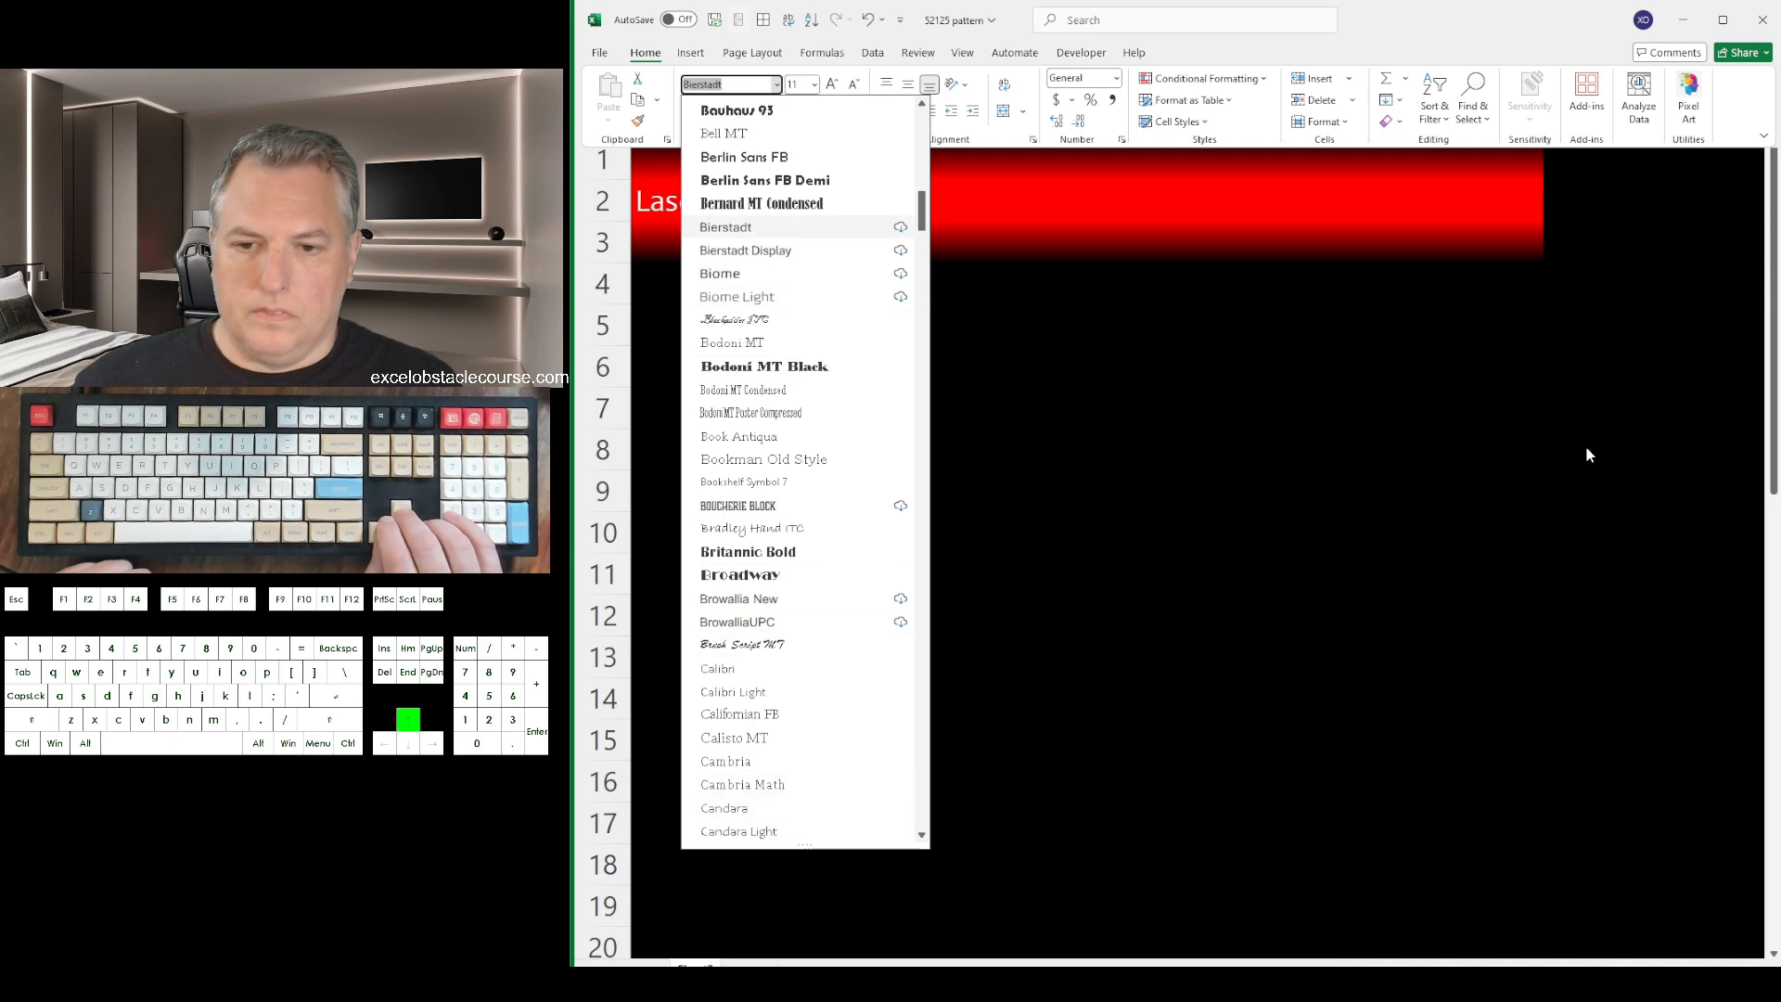
key(Return)
key(Right)
key(Down)
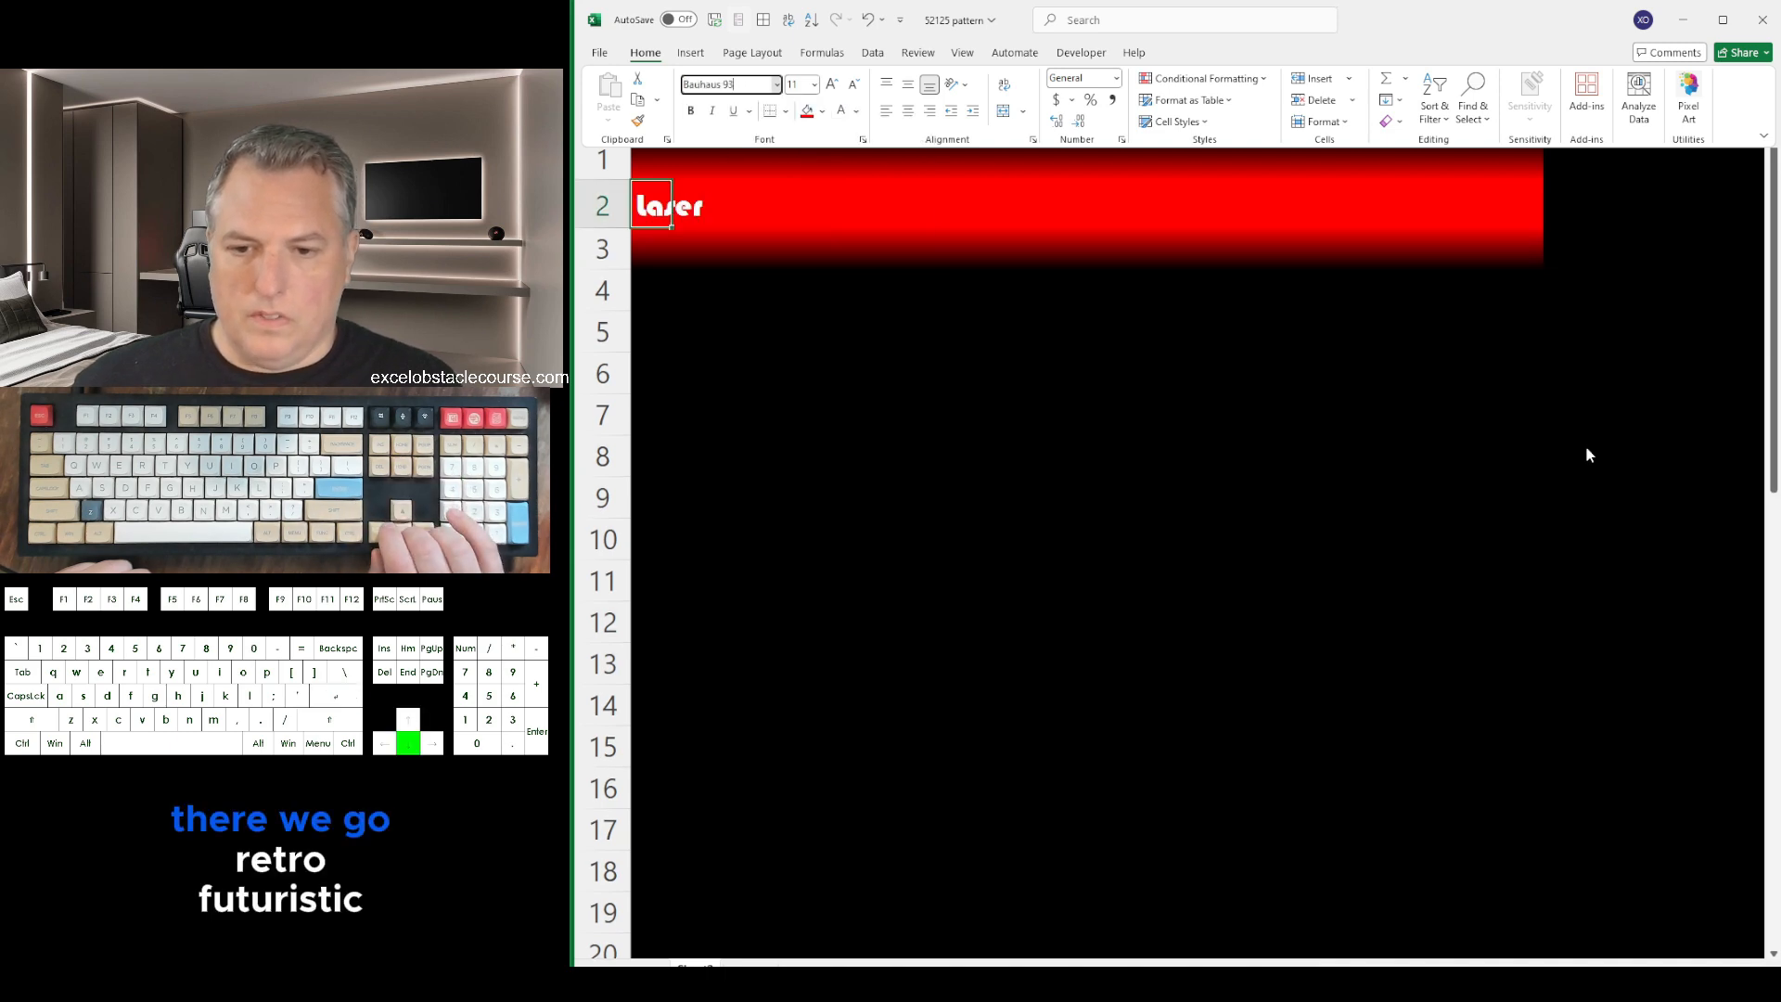
key(Escape)
key(Down)
key(Escape)
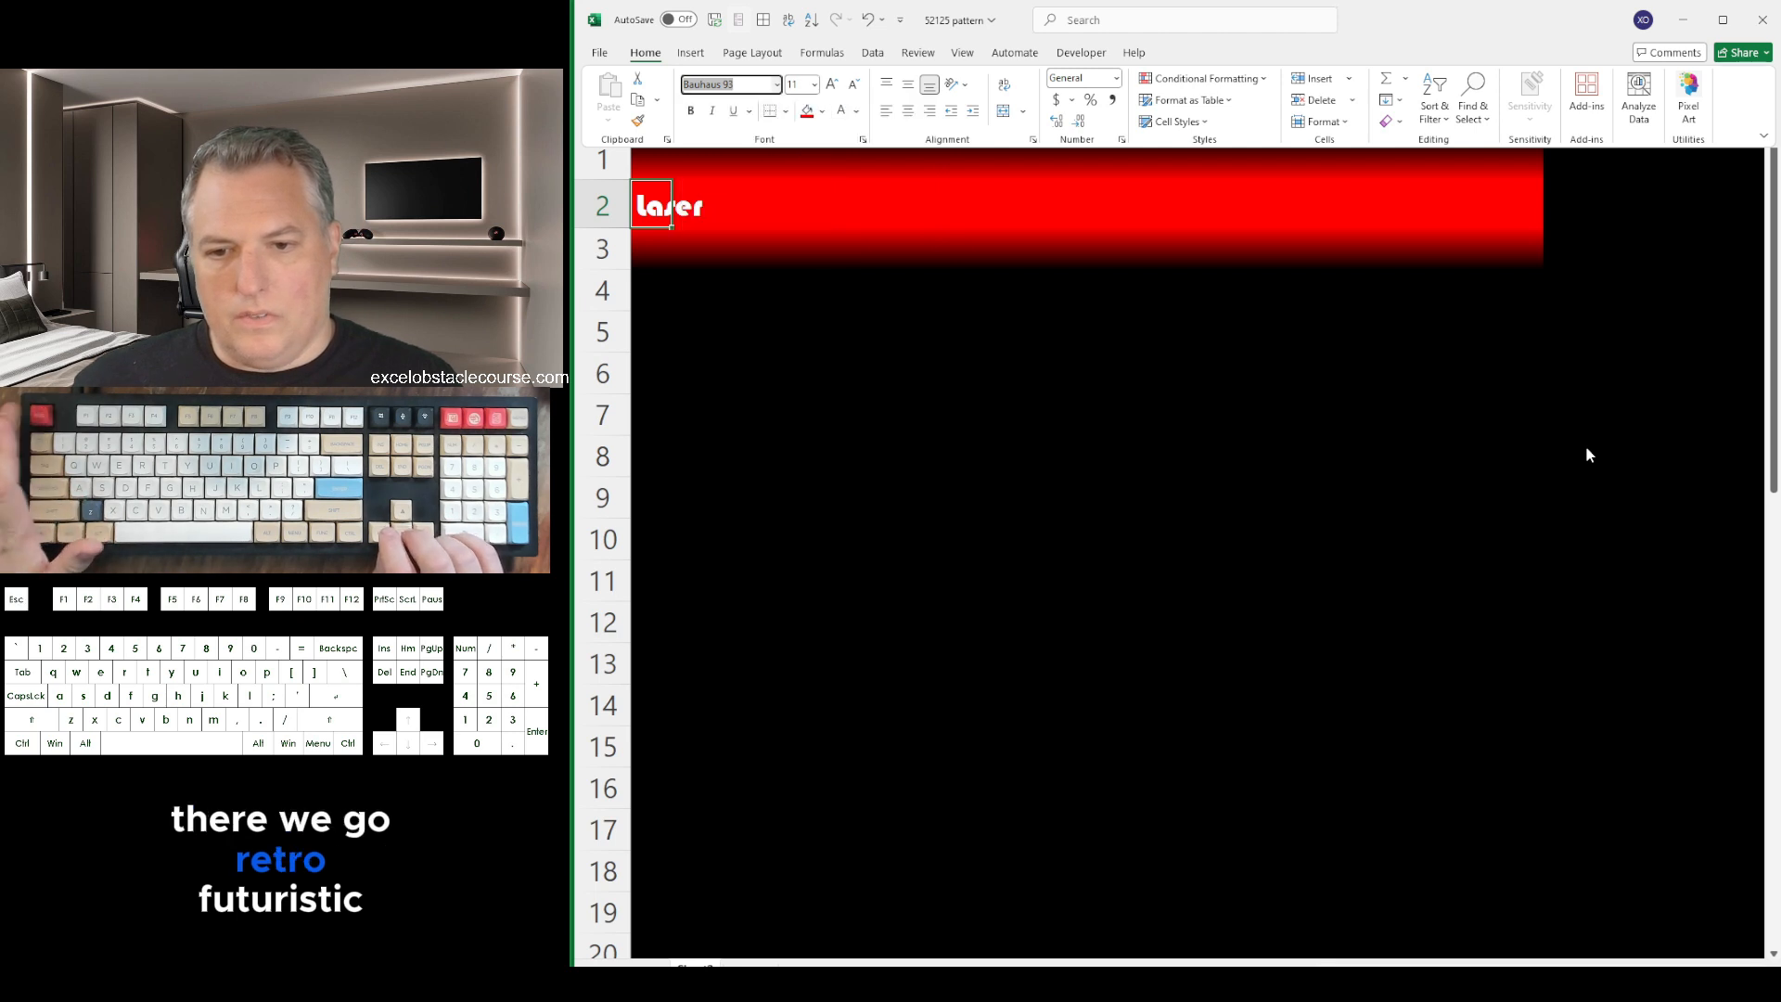
key(Escape)
key(Right)
key(Down)
key(Down)
key(Down)
key(Up)
key(Up)
key(Up)
key(Up)
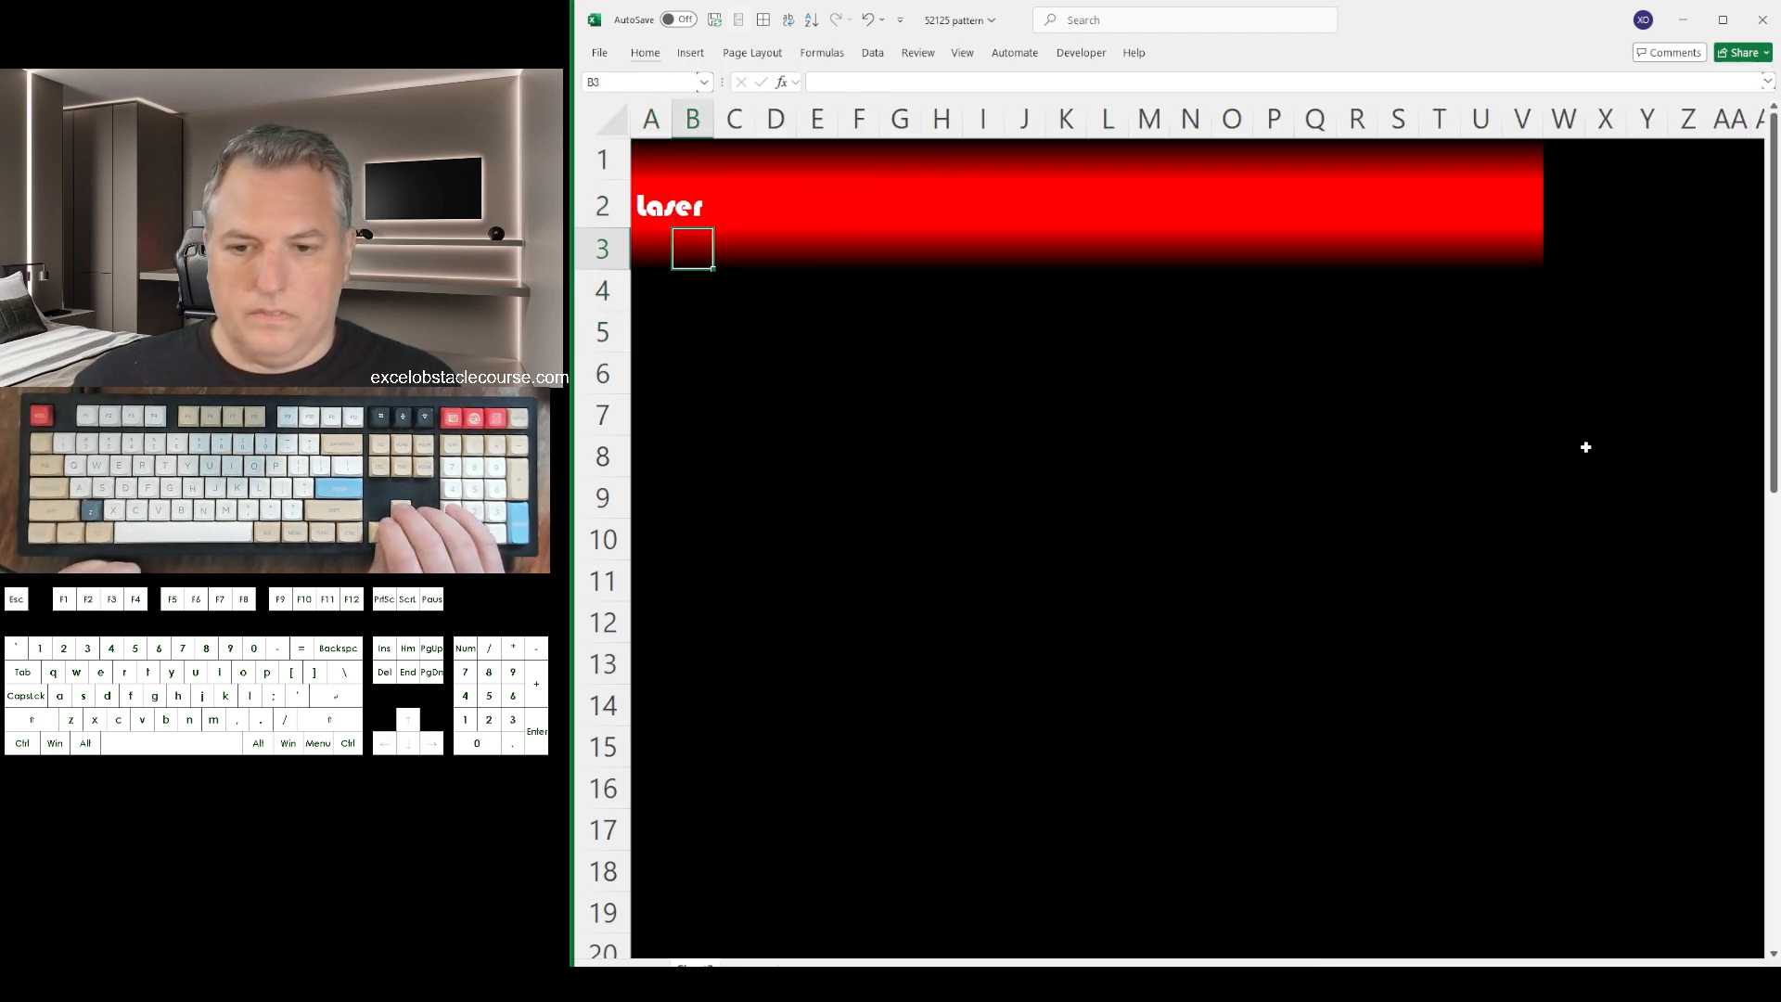
key(Left)
key(Down)
key(Down)
key(Down)
key(Down)
key(Down)
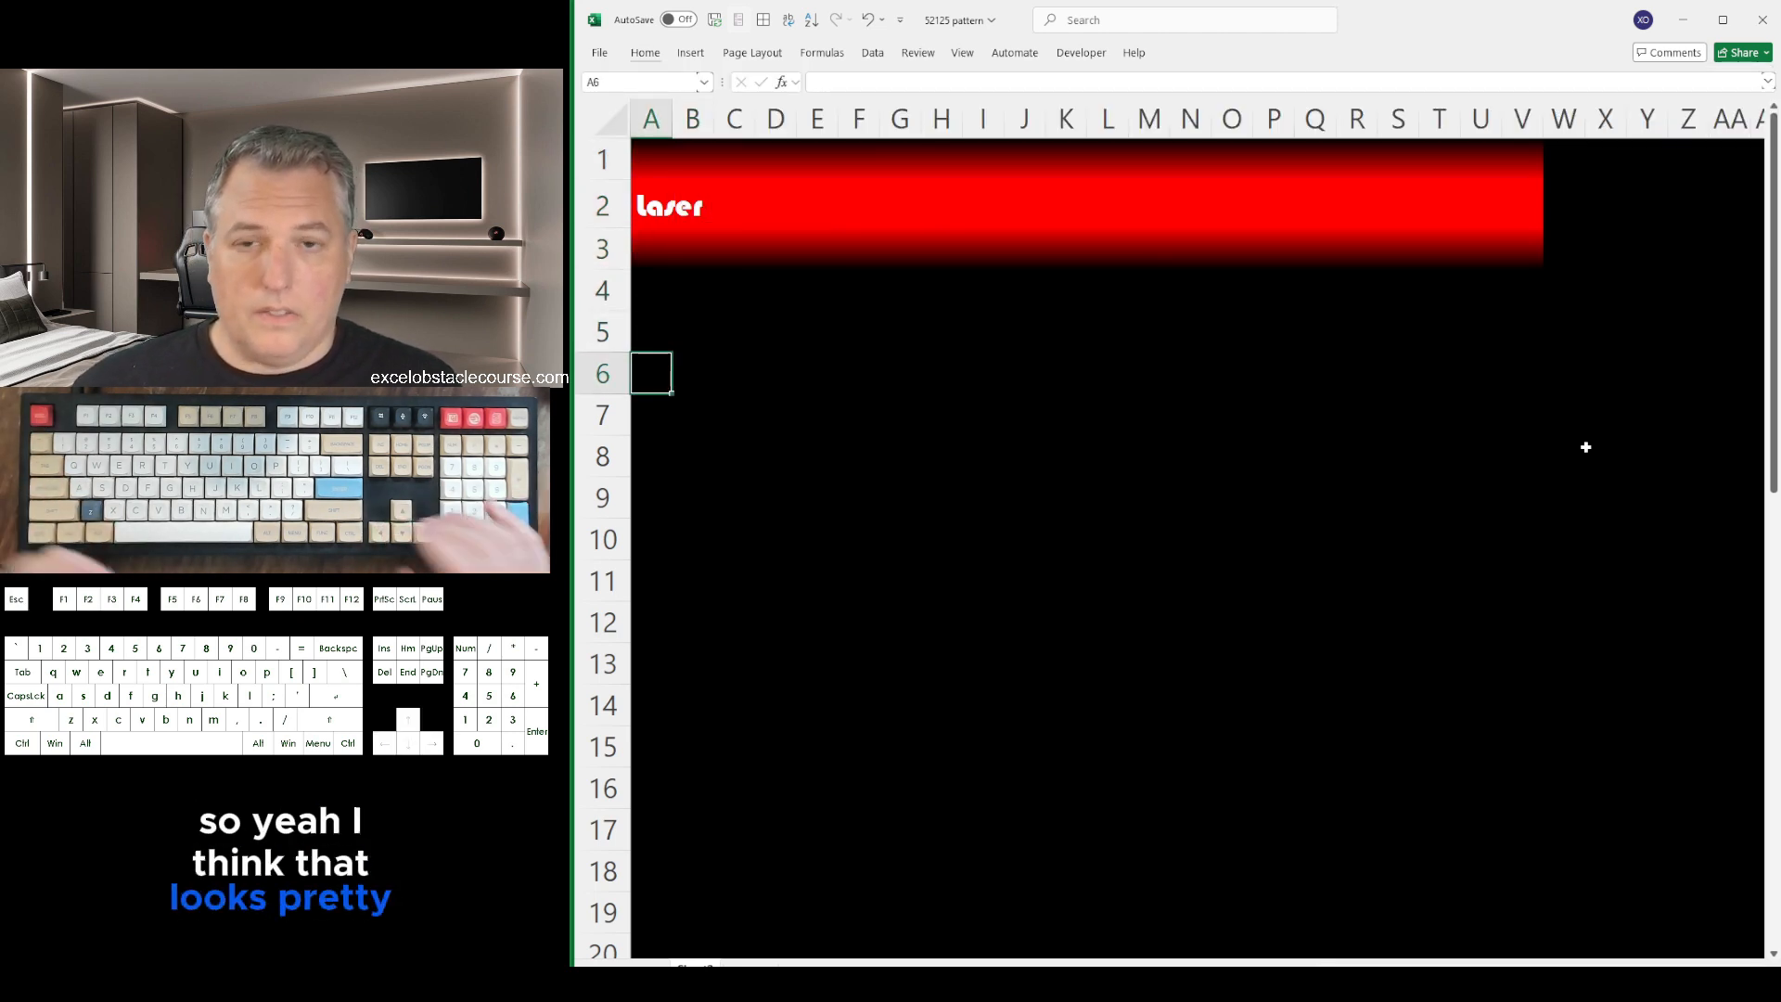
Merge and center the "Laser" title across A2:V2, the full width of the red bar
key(Up)
key(Up)
key(Up)
key(Up)
key(shift+Right)
key(shift+Right)
key(shift+Right)
key(shift+Right)
key(shift+Right)
key(shift+Right)
key(shift+Right)
key(shift+Right)
key(shift+Right)
key(shift+Right)
key(shift+Right)
key(shift+Right)
key(shift+Right)
key(shift+Right)
key(shift+Right)
key(shift+Right)
key(shift+Right)
key(shift+Right)
key(shift+Right)
key(shift+Right)
key(shift+Right)
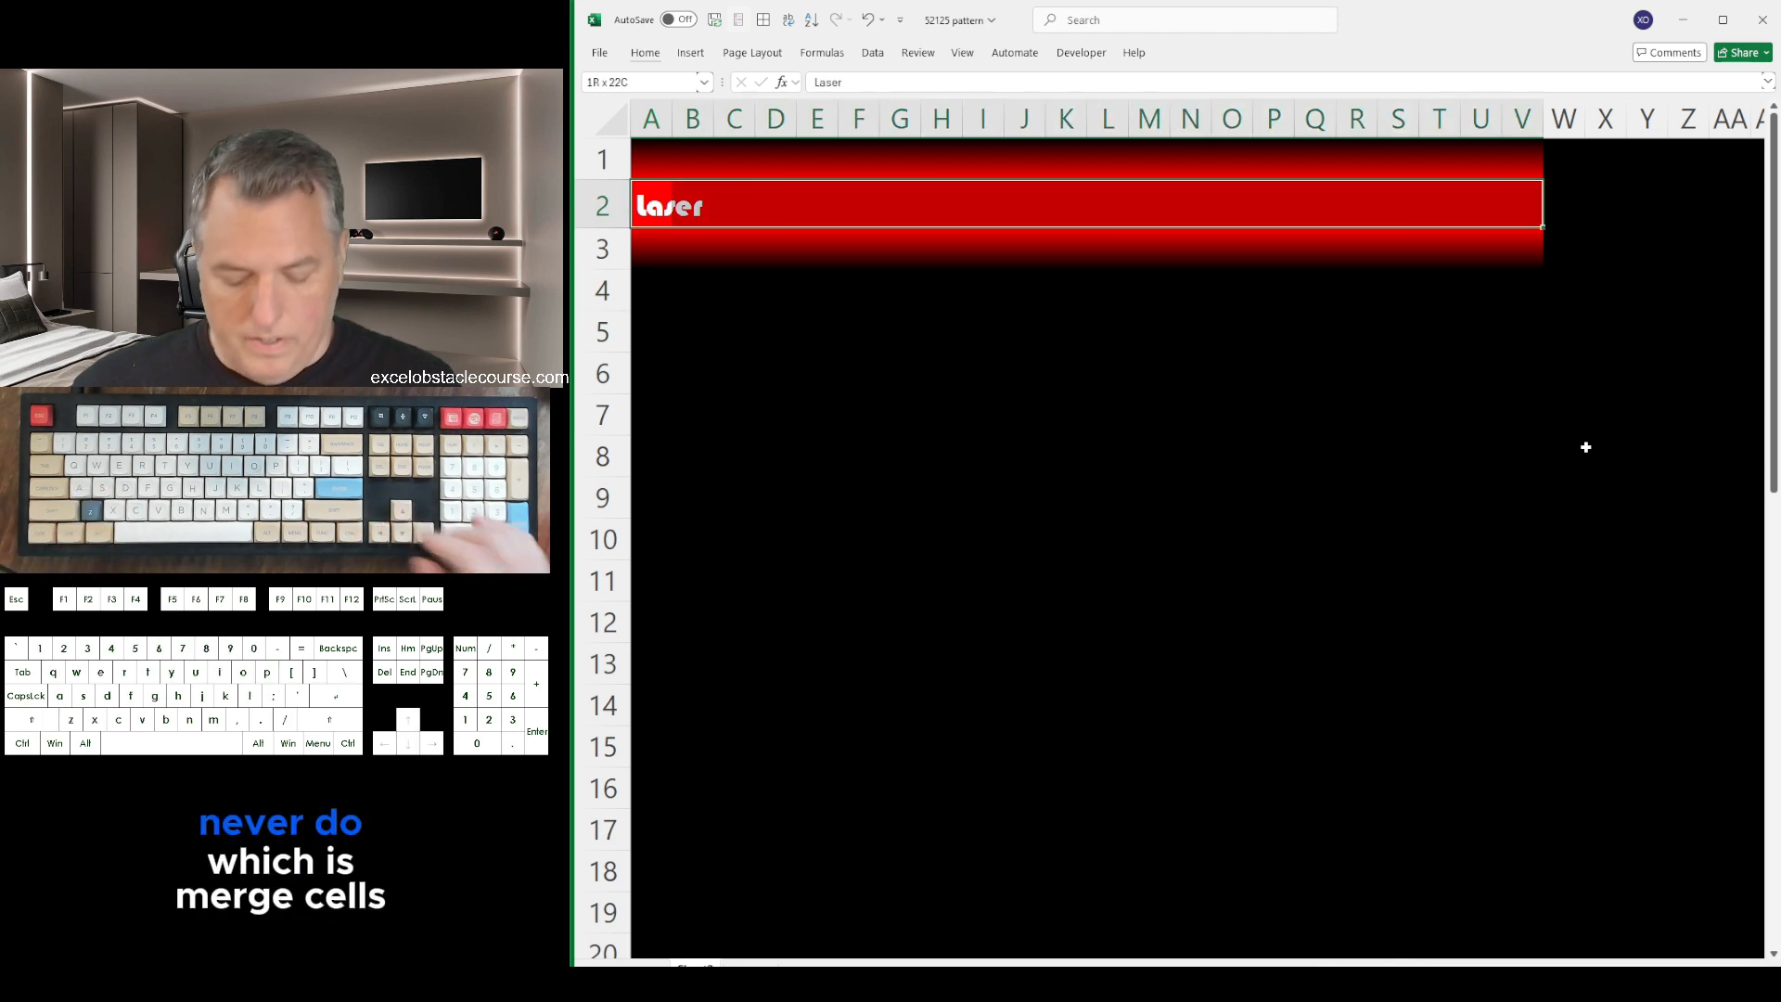
key(alt)
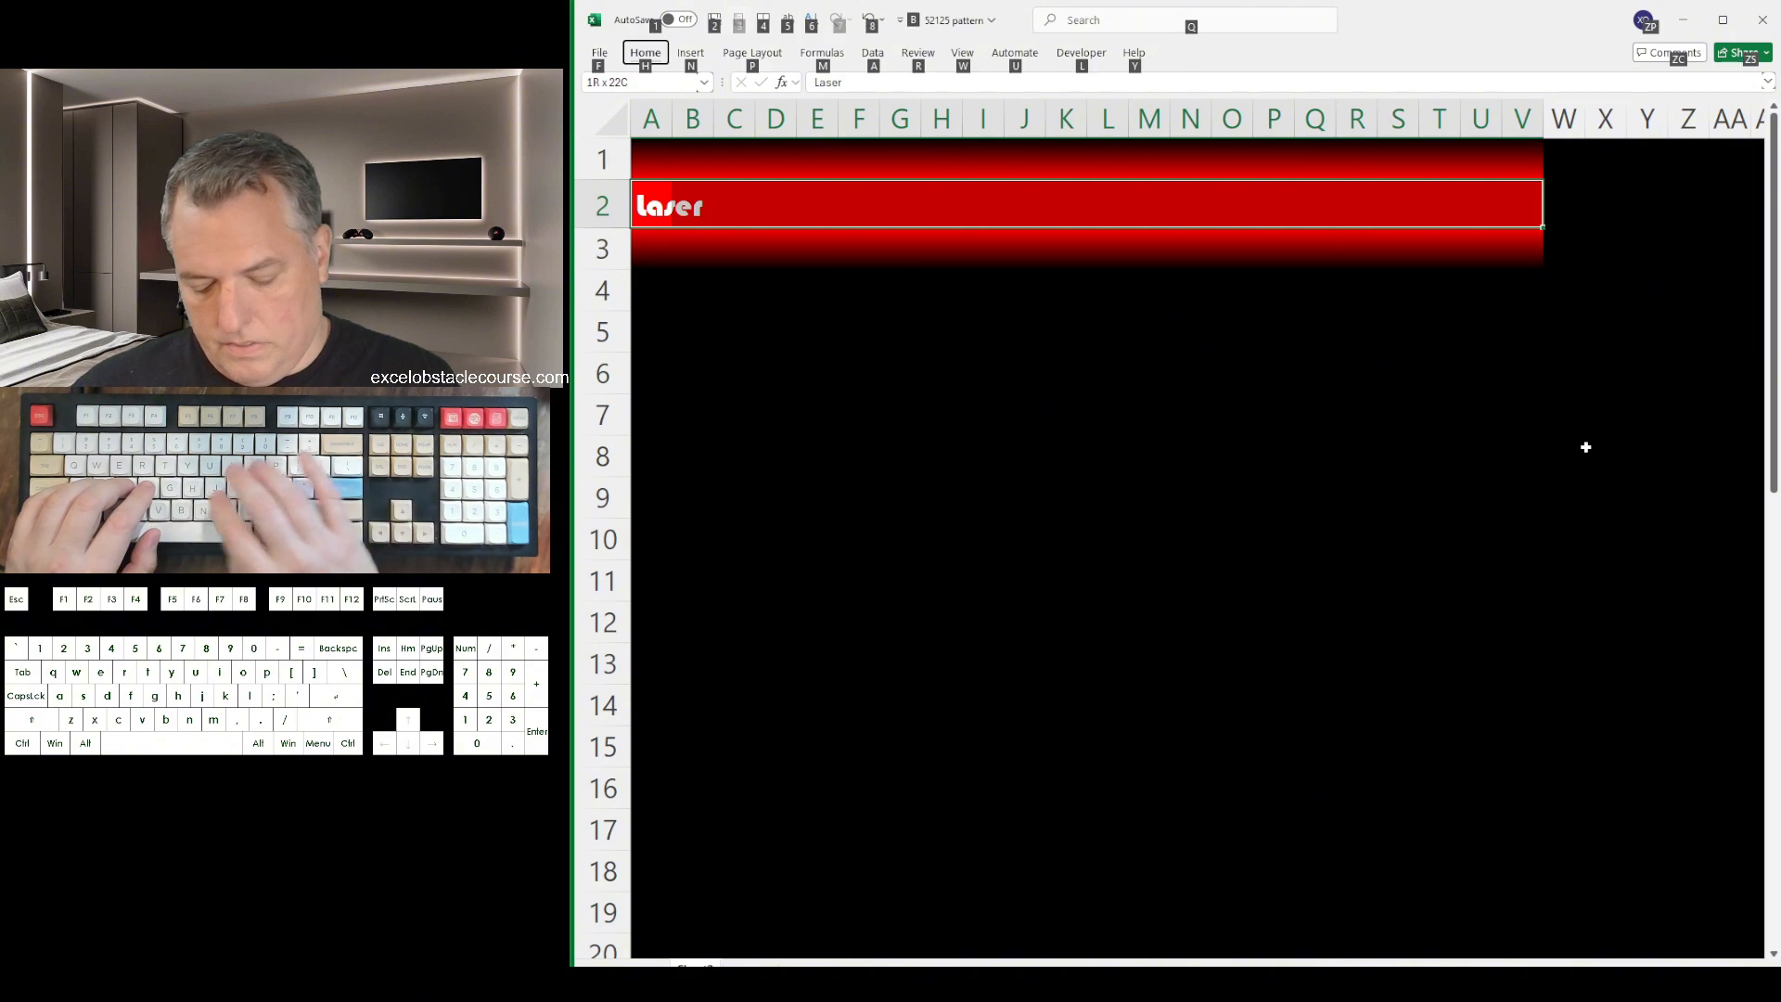
key(h)
key(m)
key(c)
key(Down)
key(Down)
key(Down)
key(Down)
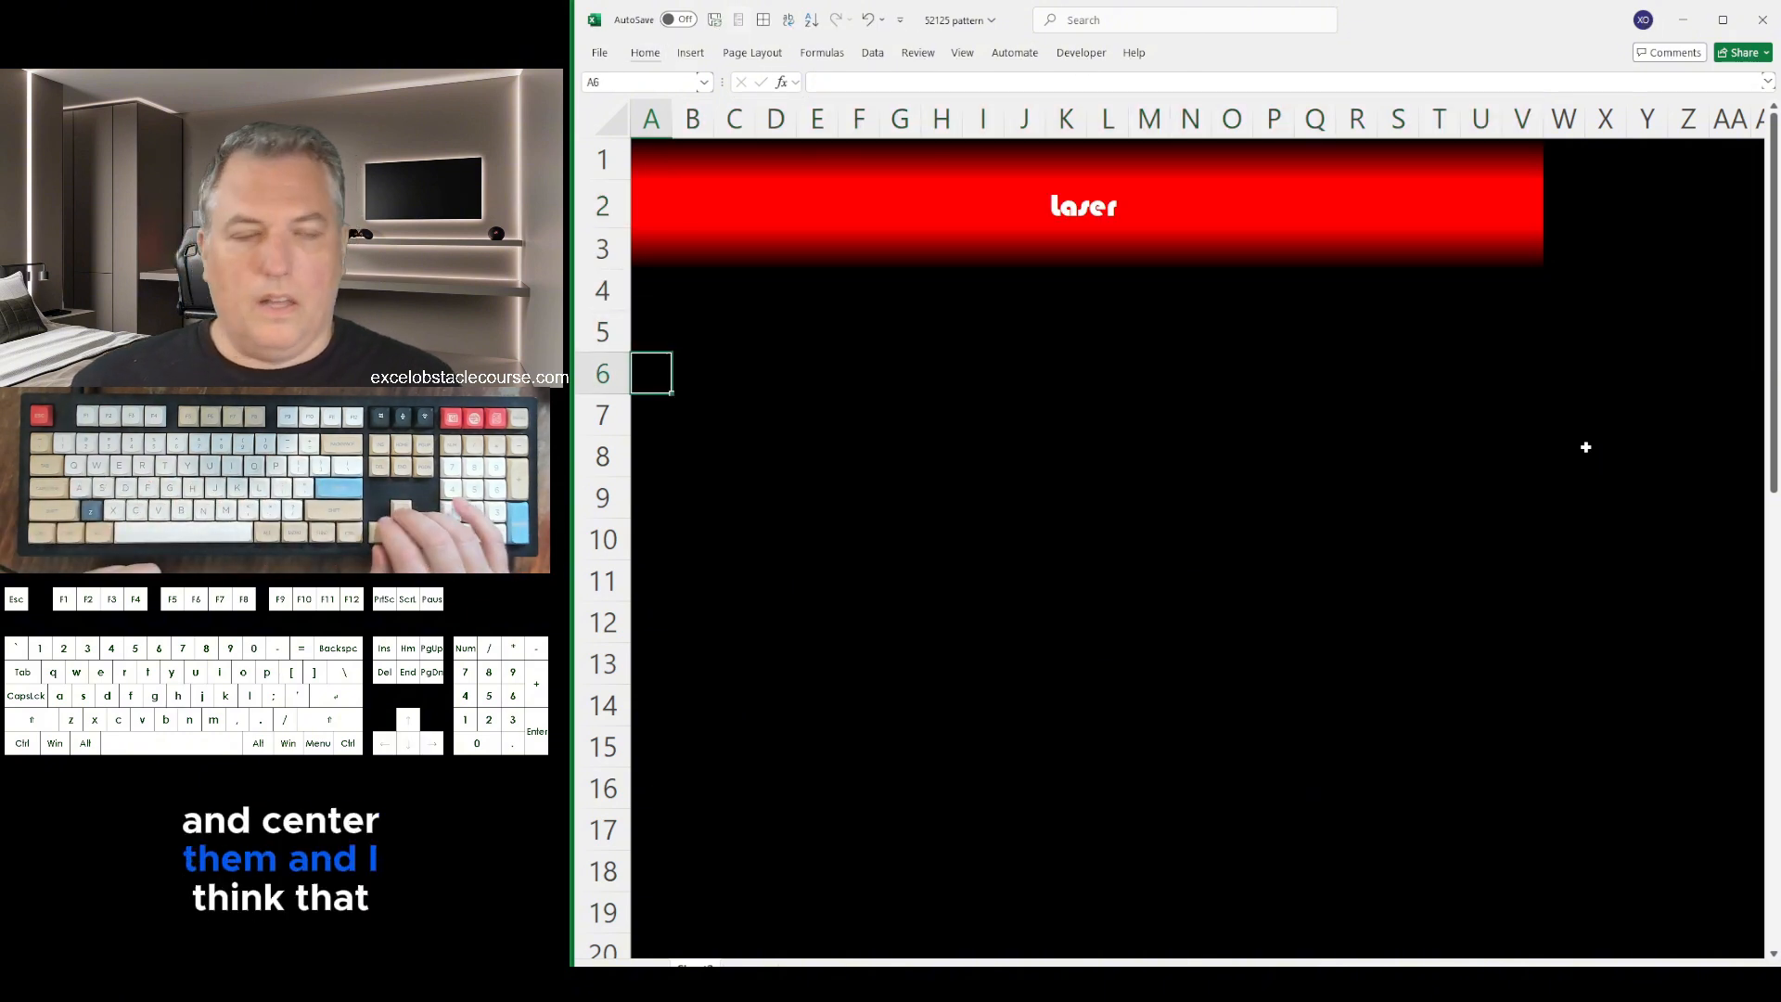
Fill rows 5 to 20 below the header with the lightest grey shade of the white theme color
key(Up)
key(shift+space)
key(shift+Down)
key(shift+Down)
key(shift+Down)
key(shift+Down)
key(shift+Down)
key(shift+Down)
key(shift+Down)
key(shift+Down)
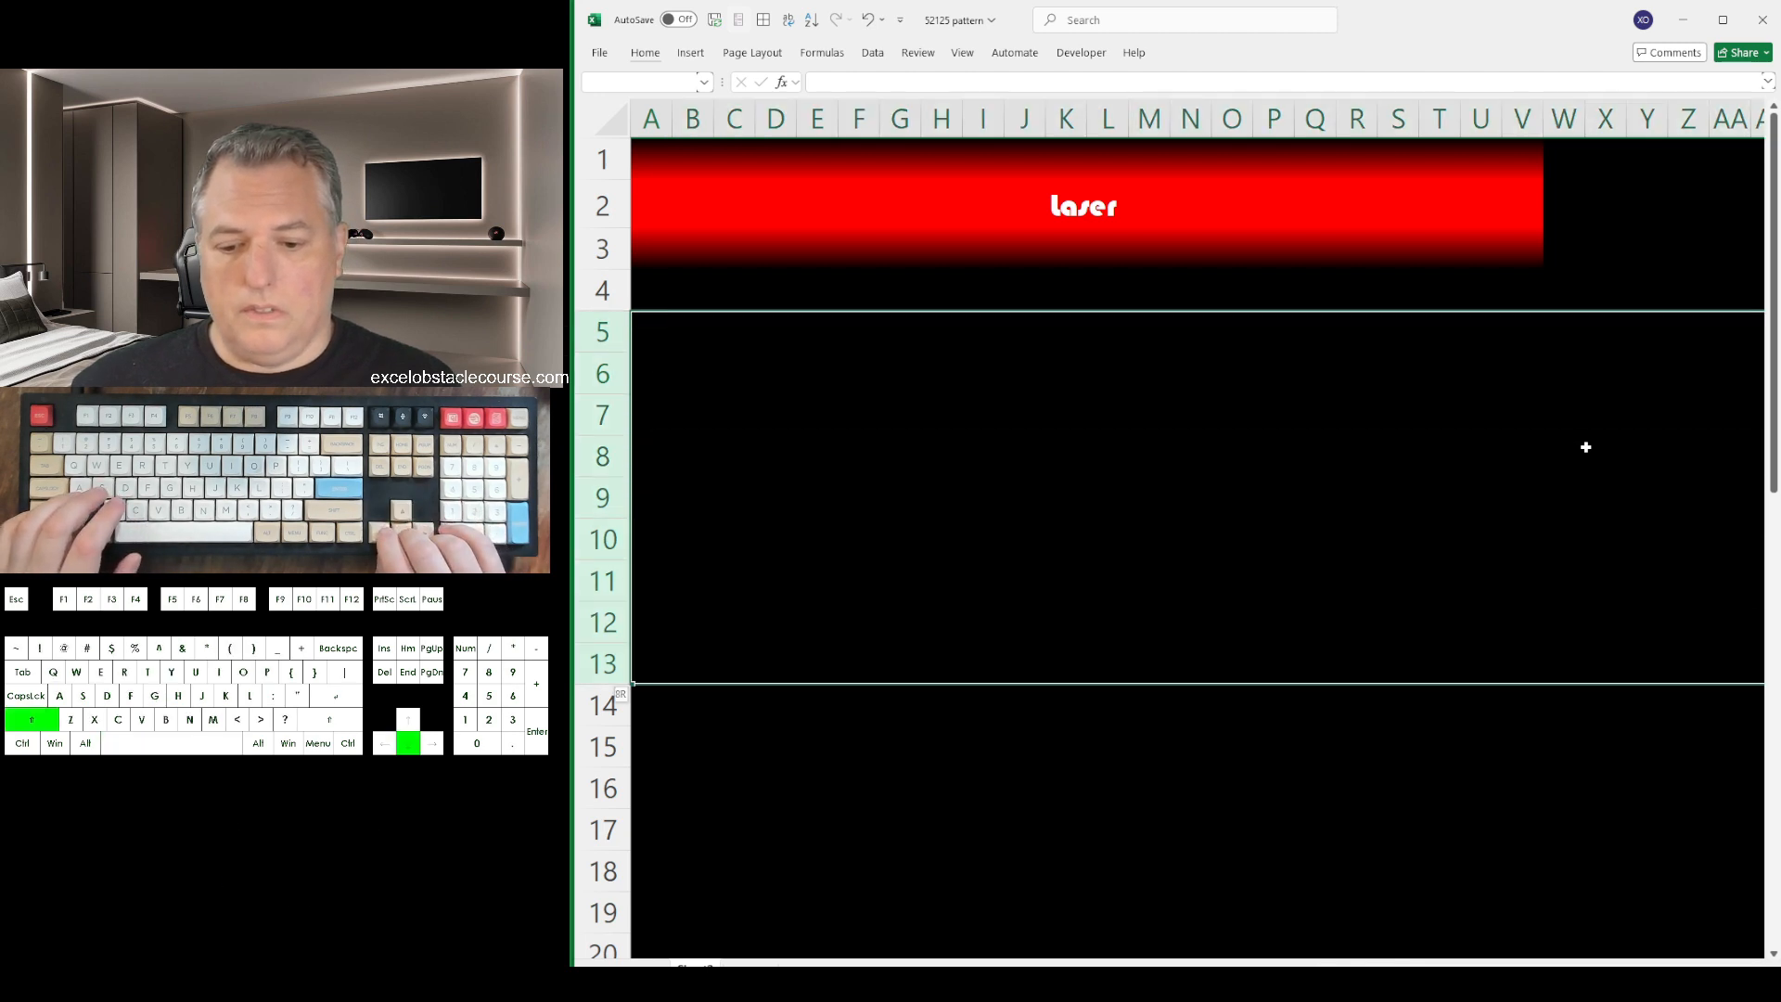
key(shift+Down)
key(shift+Down)
key(shift+Down)
key(shift+Down)
key(shift+Down)
key(shift+Down)
key(shift+Down)
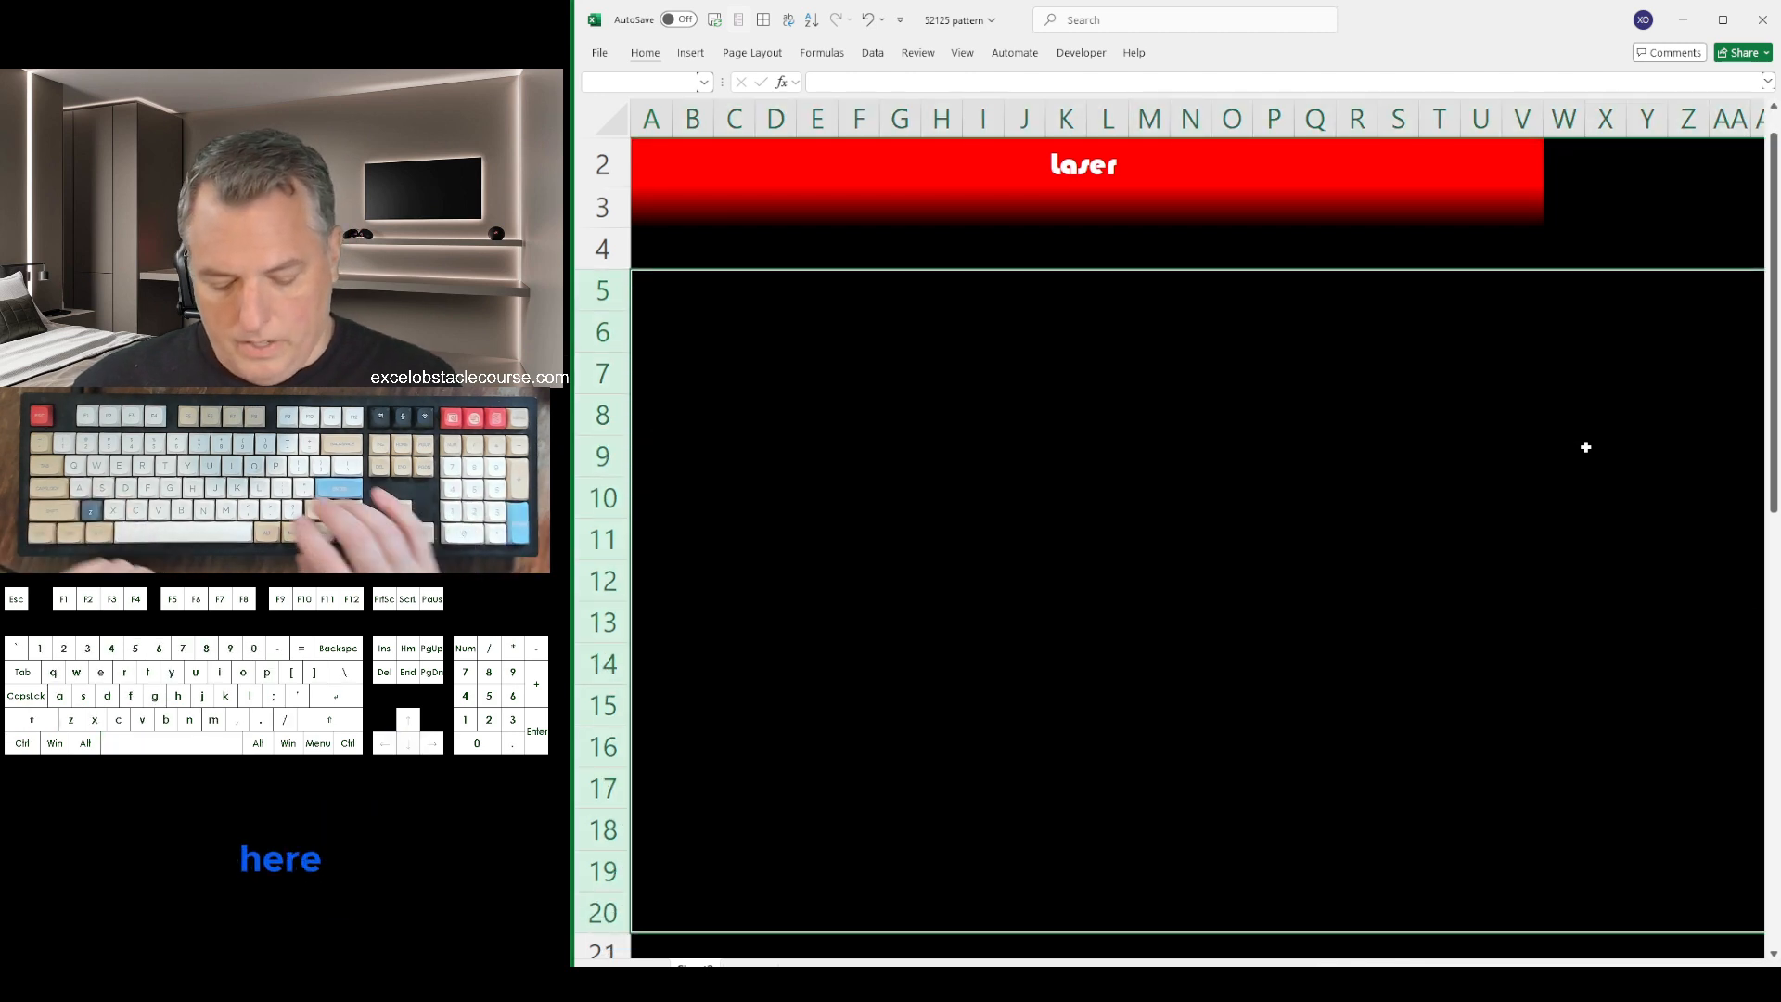
key(alt)
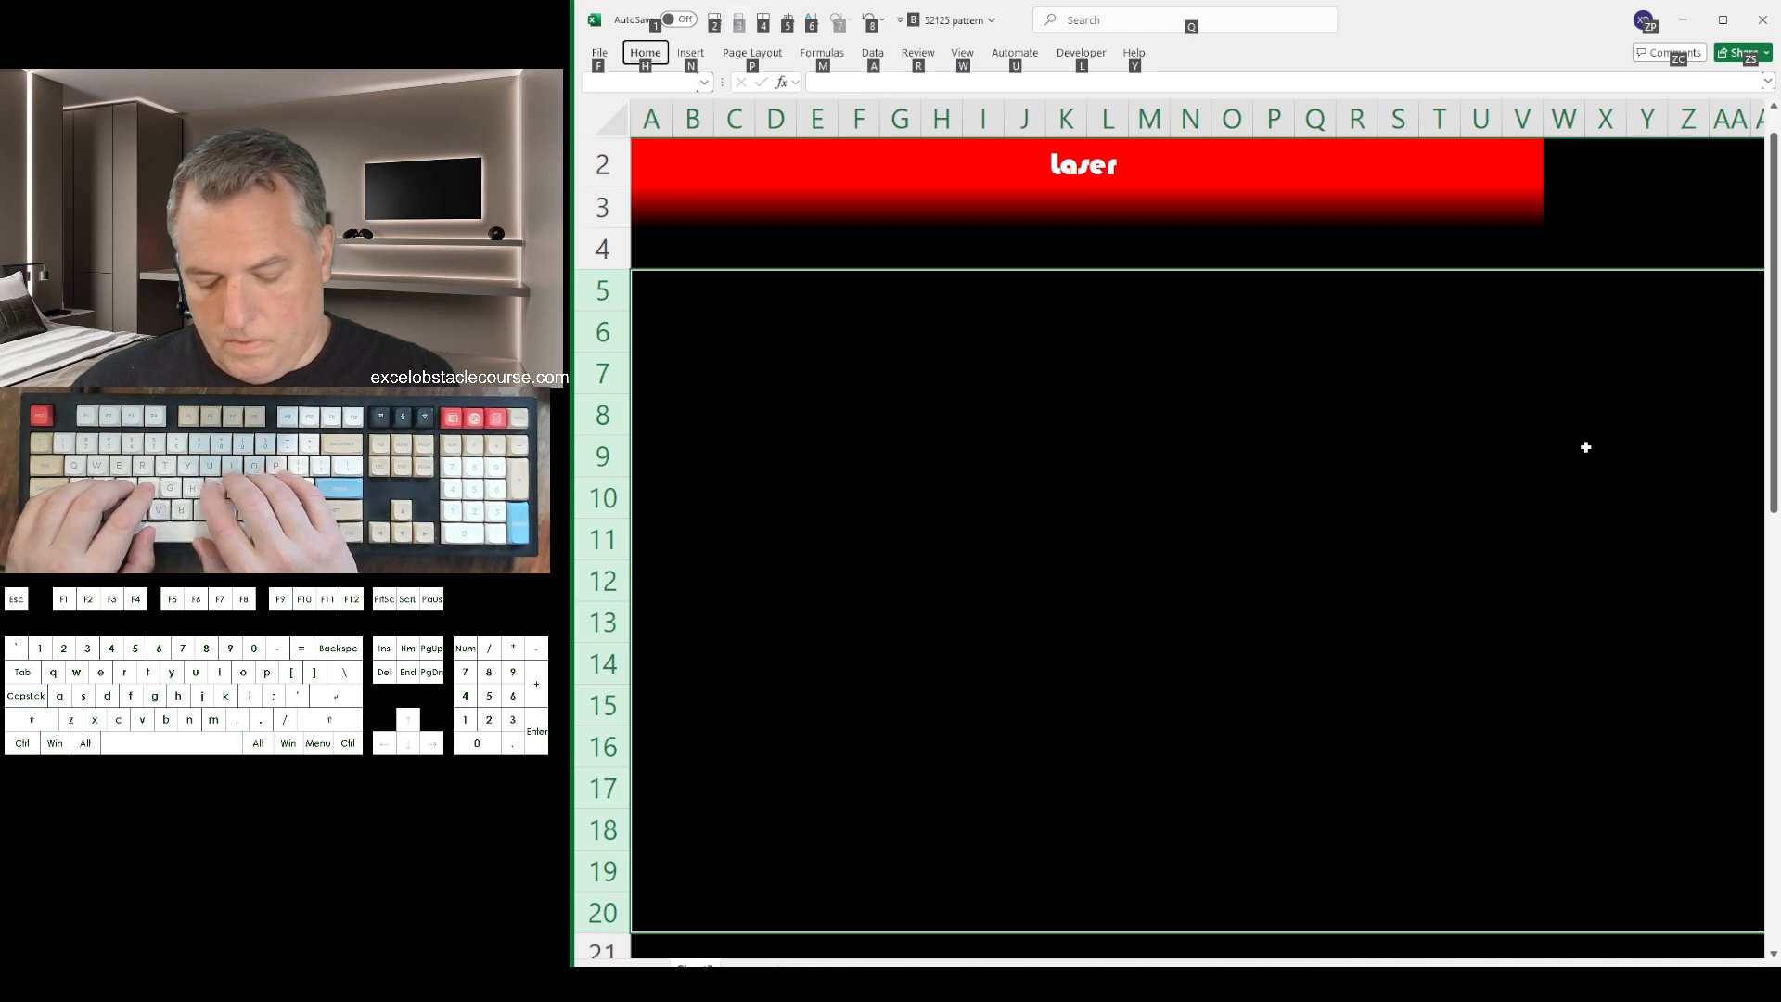
key(h)
key(h)
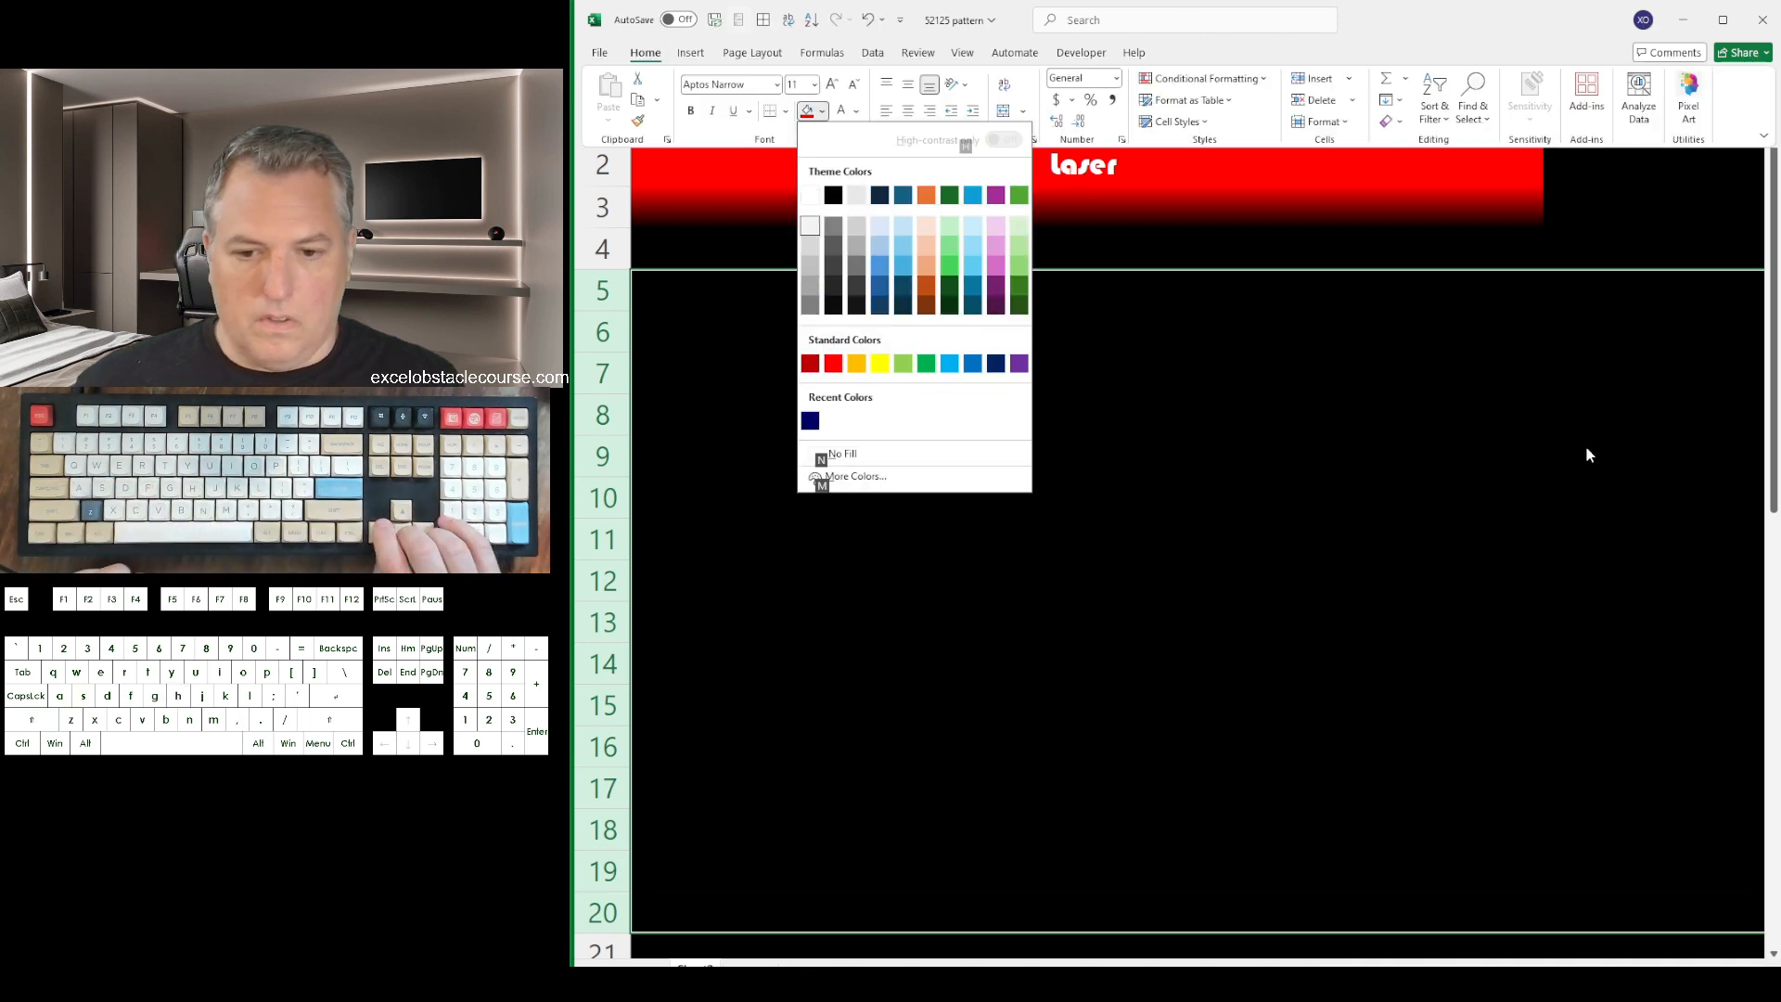
key(Up)
key(Down)
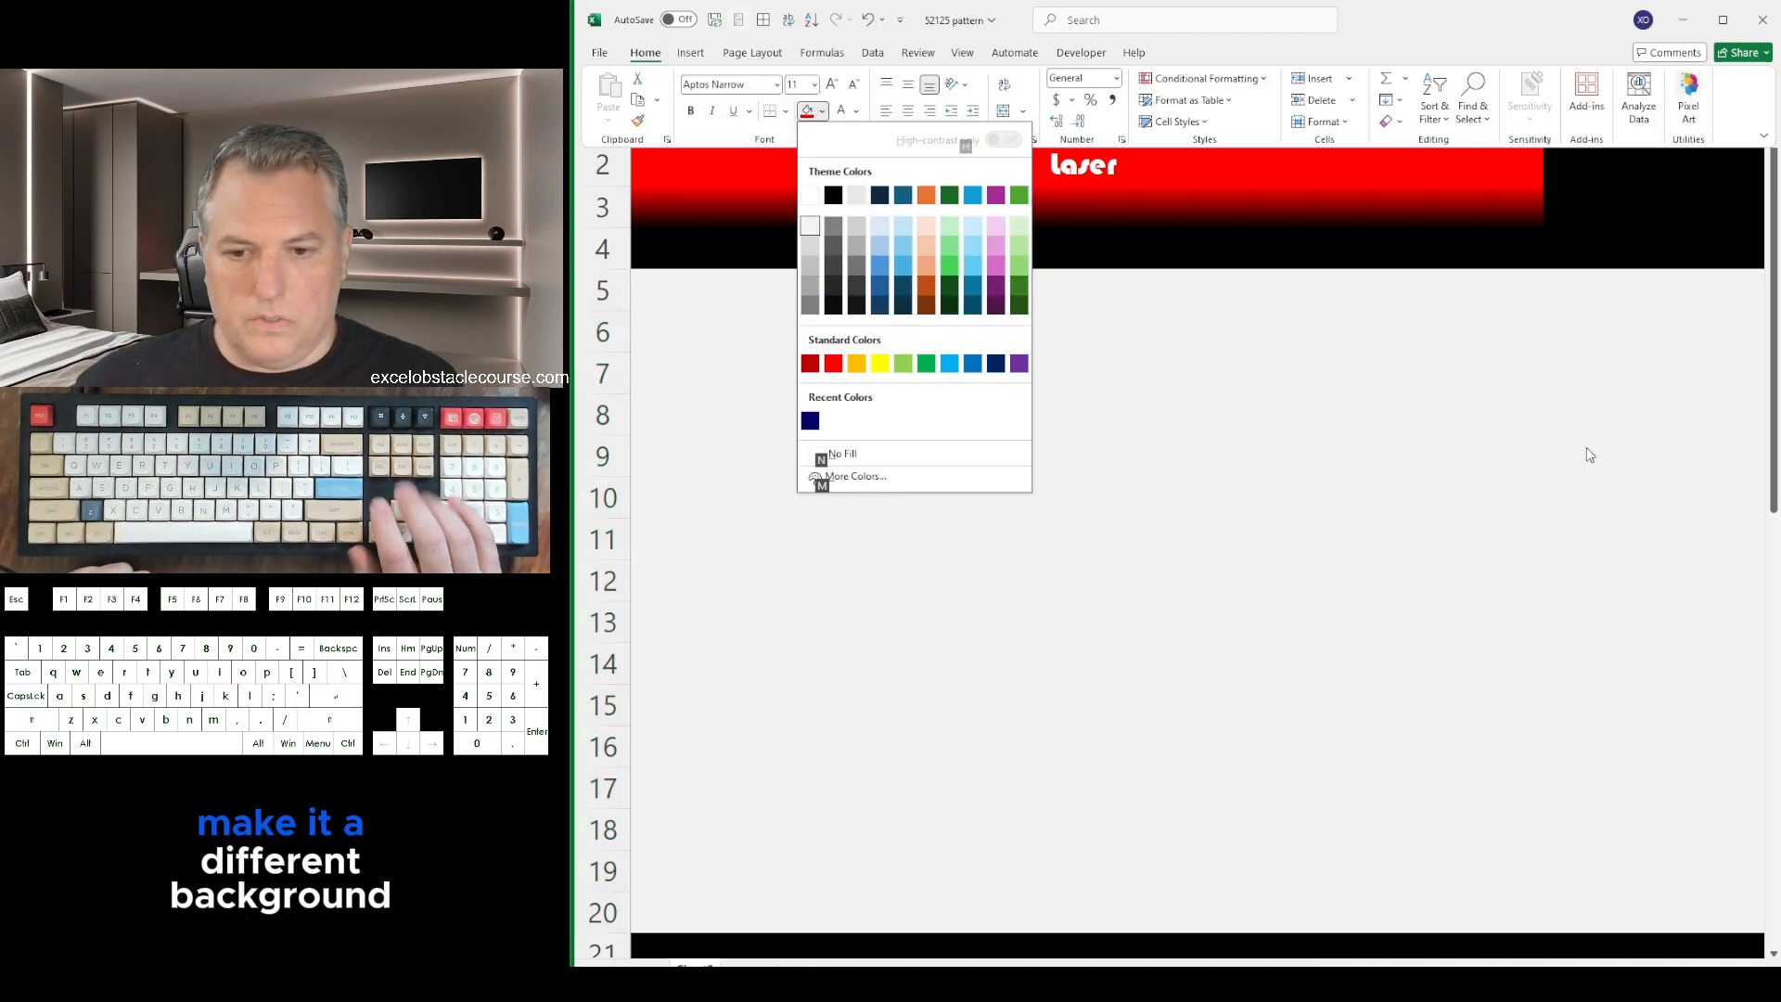
key(Return)
Fill the black row 4 directly below the header bar with white
key(Up)
key(ctrl+Up)
key(ctrl+Up)
key(Right)
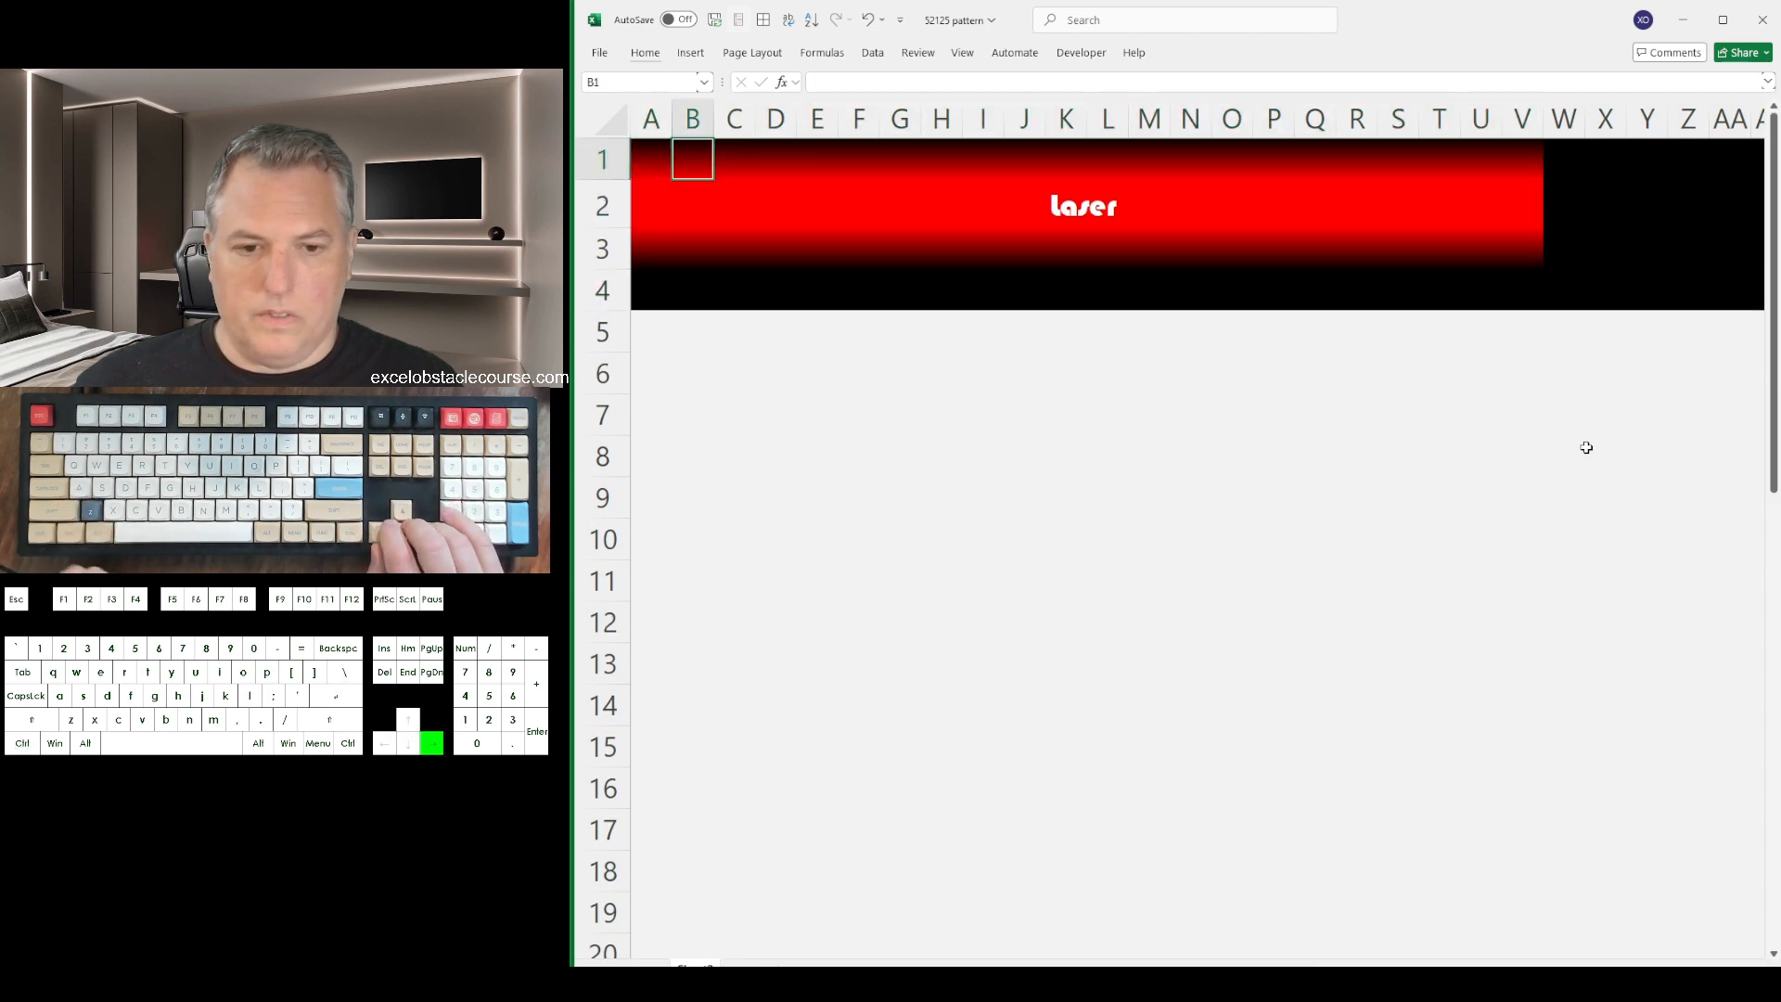
key(Down)
key(Down)
key(shift+space)
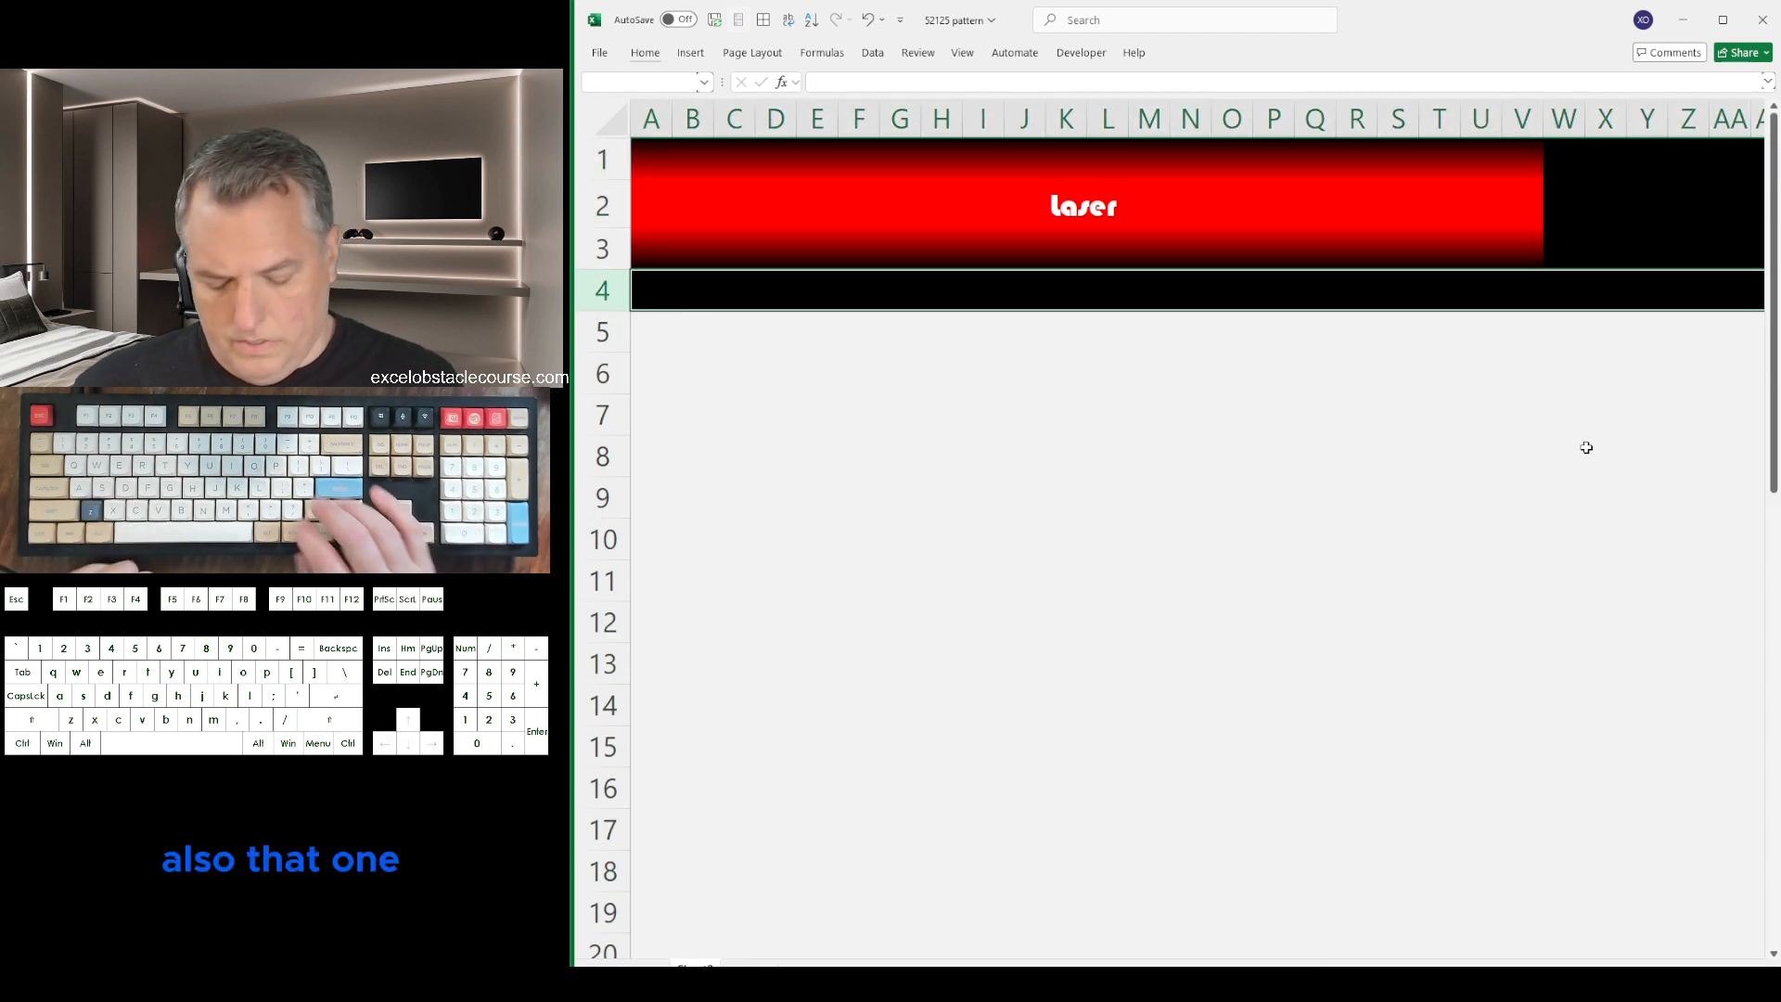
key(alt+h)
key(h)
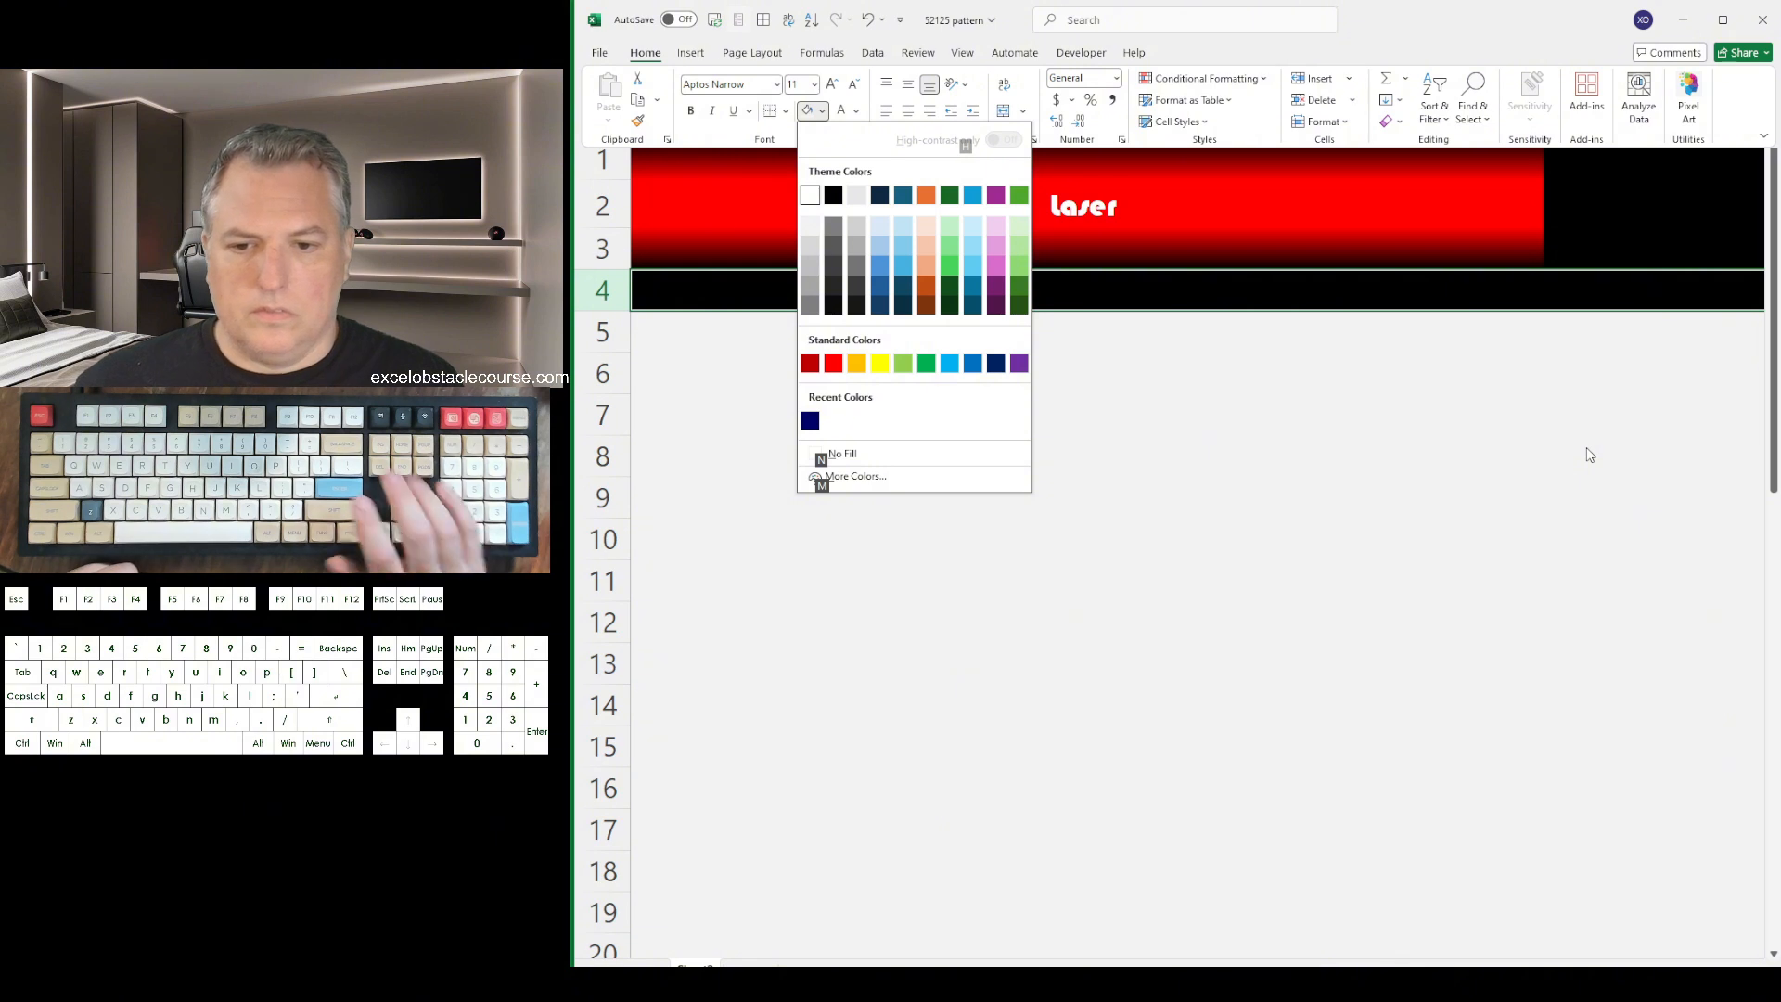
key(Return)
Zoom in on the worksheet to examine the titled laser header from row 1
key(Up)
key(Up)
key(Right)
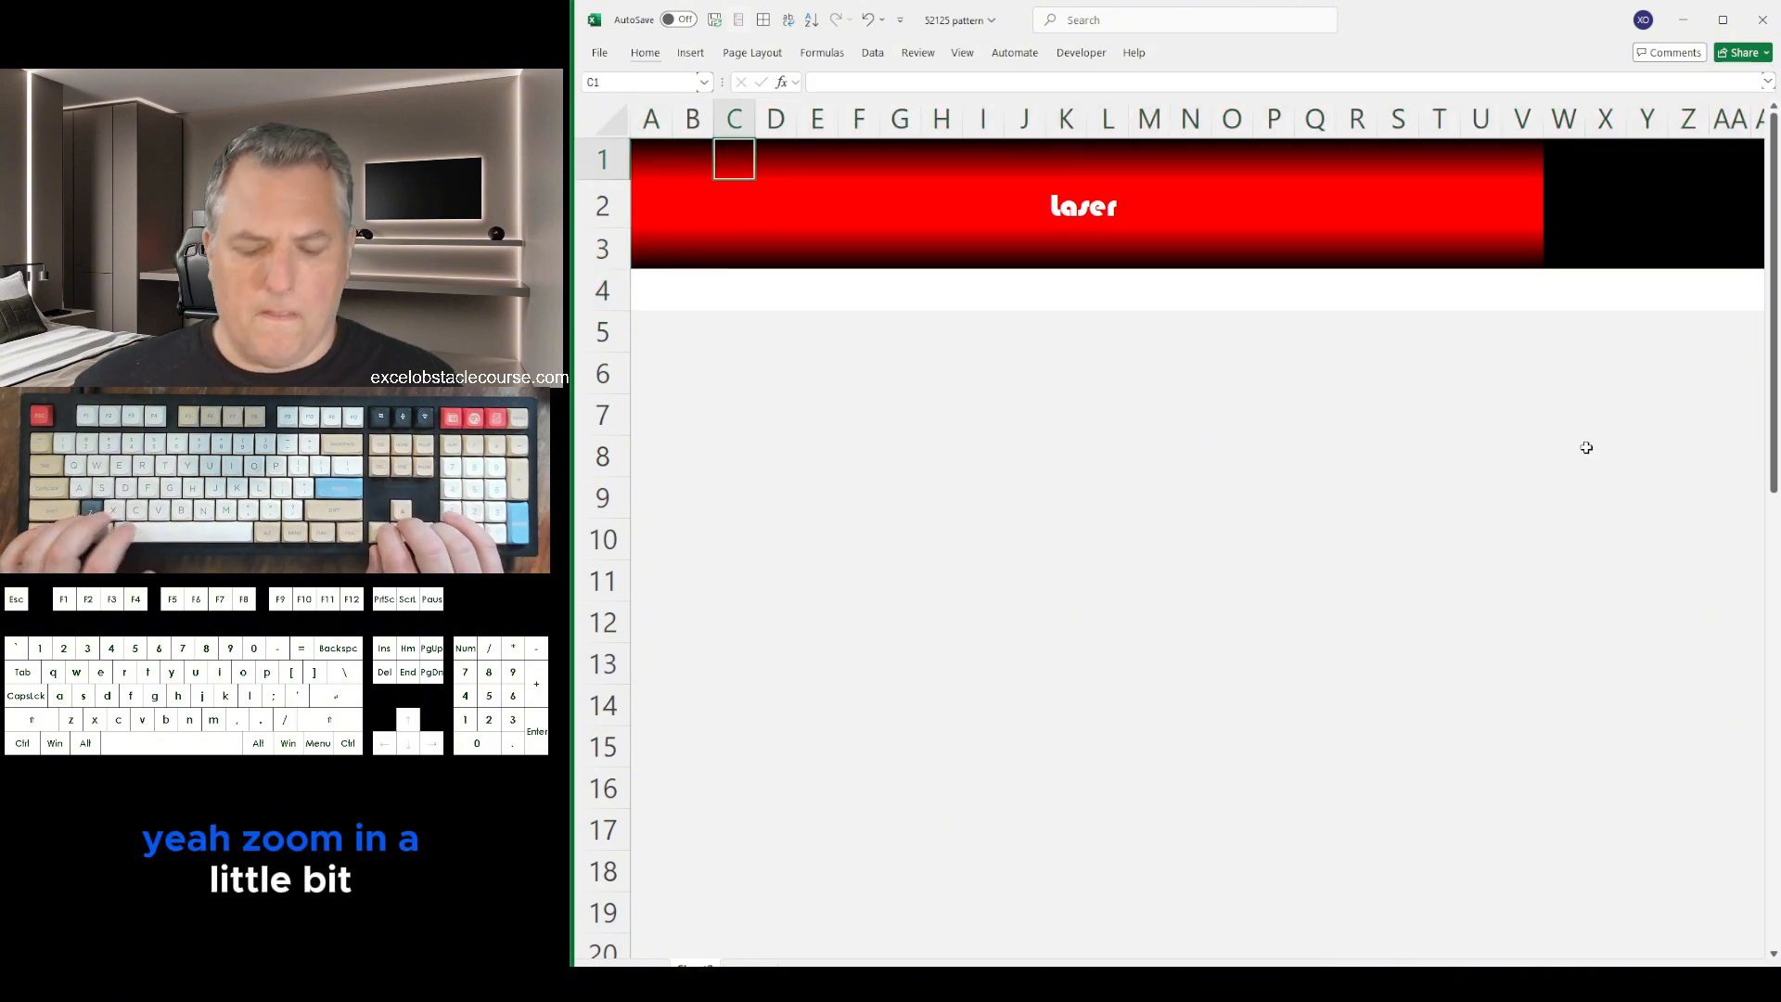
key(ctrl+alt+KP_Add)
key(ctrl+alt+KP_Add)
key(ctrl+alt+KP_Add)
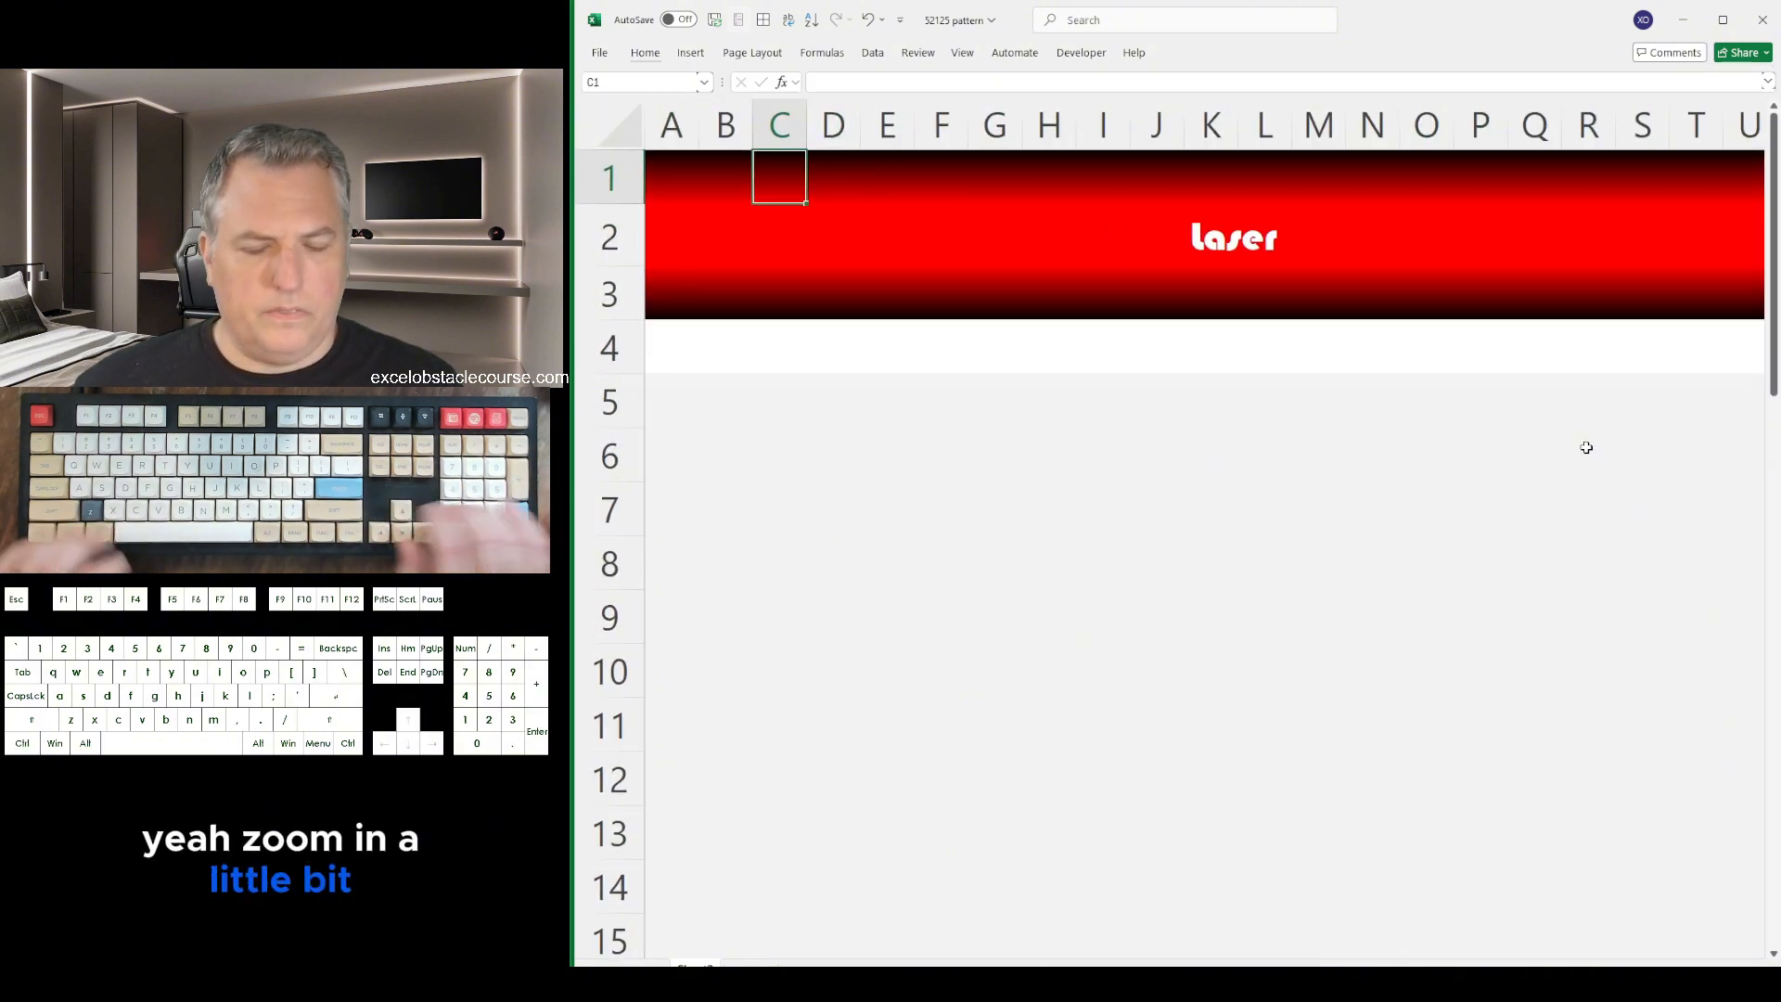
Fill rows 5 to 15 below the header with the light green theme color
key(Down)
key(Down)
key(Down)
key(Down)
key(shift+space)
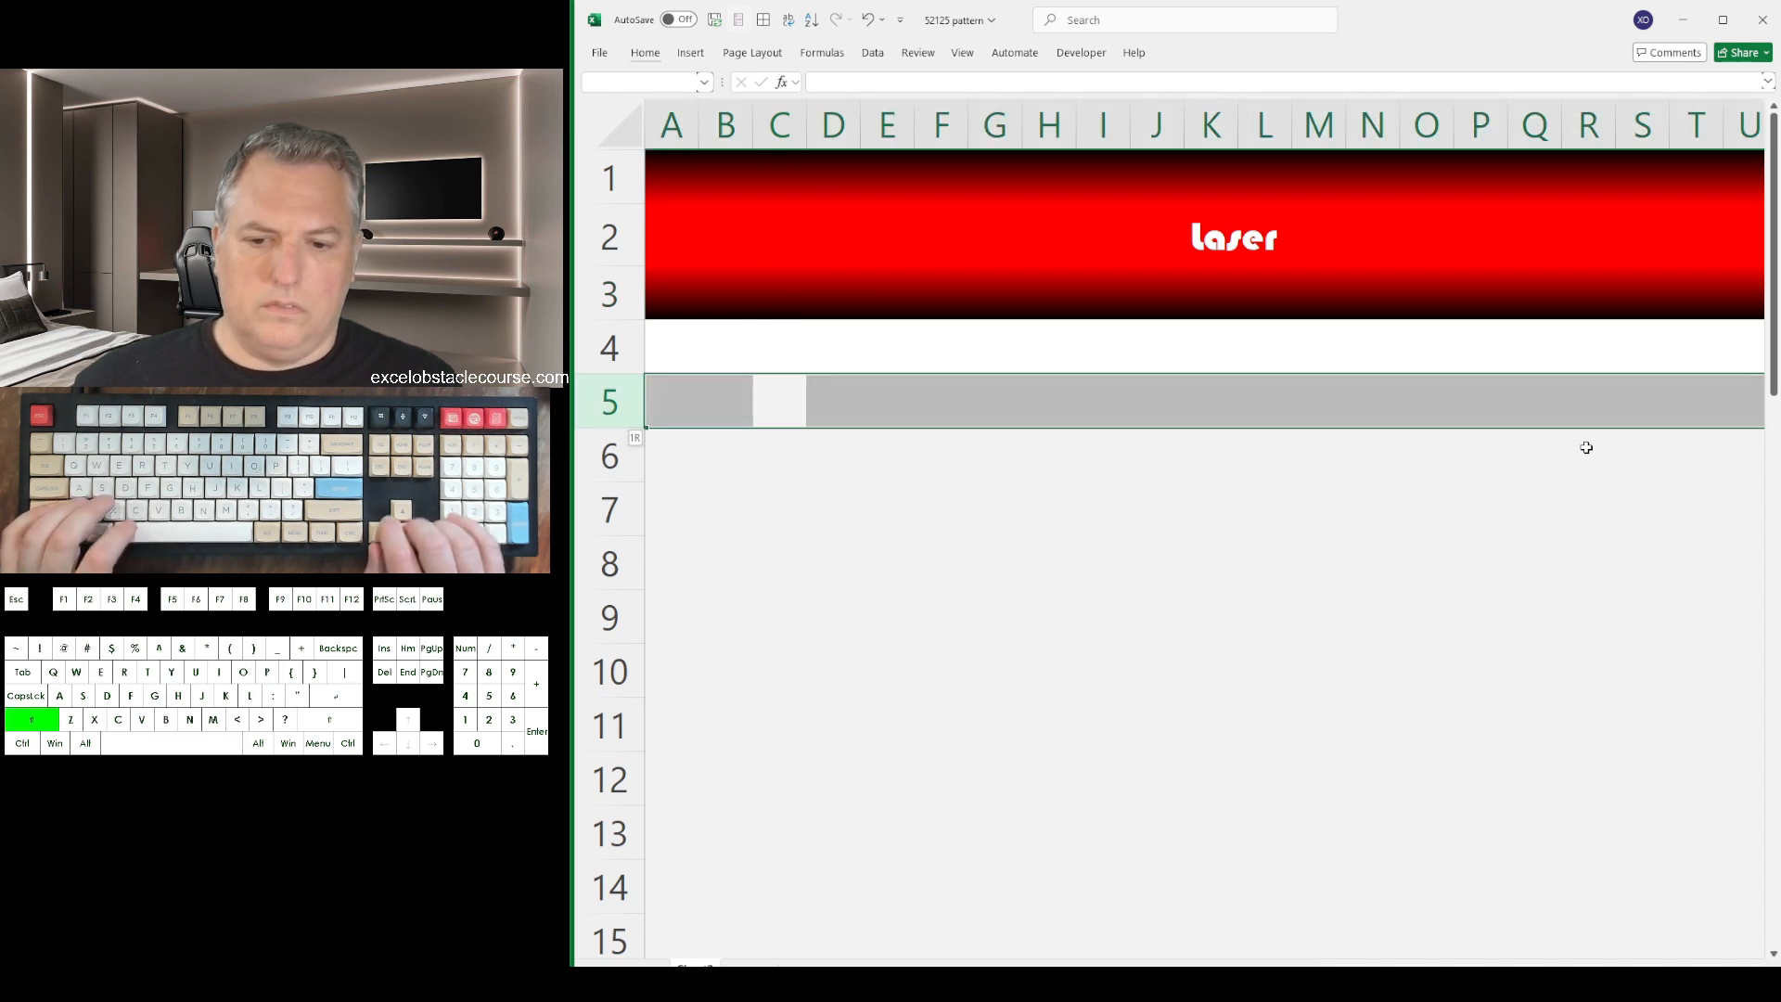
key(shift+Down)
key(shift+Down)
key(shift+Down)
key(shift+Down)
key(shift+Down)
key(shift+Down)
key(shift+Down)
key(shift+Down)
key(shift+Down)
key(shift+Down)
key(alt)
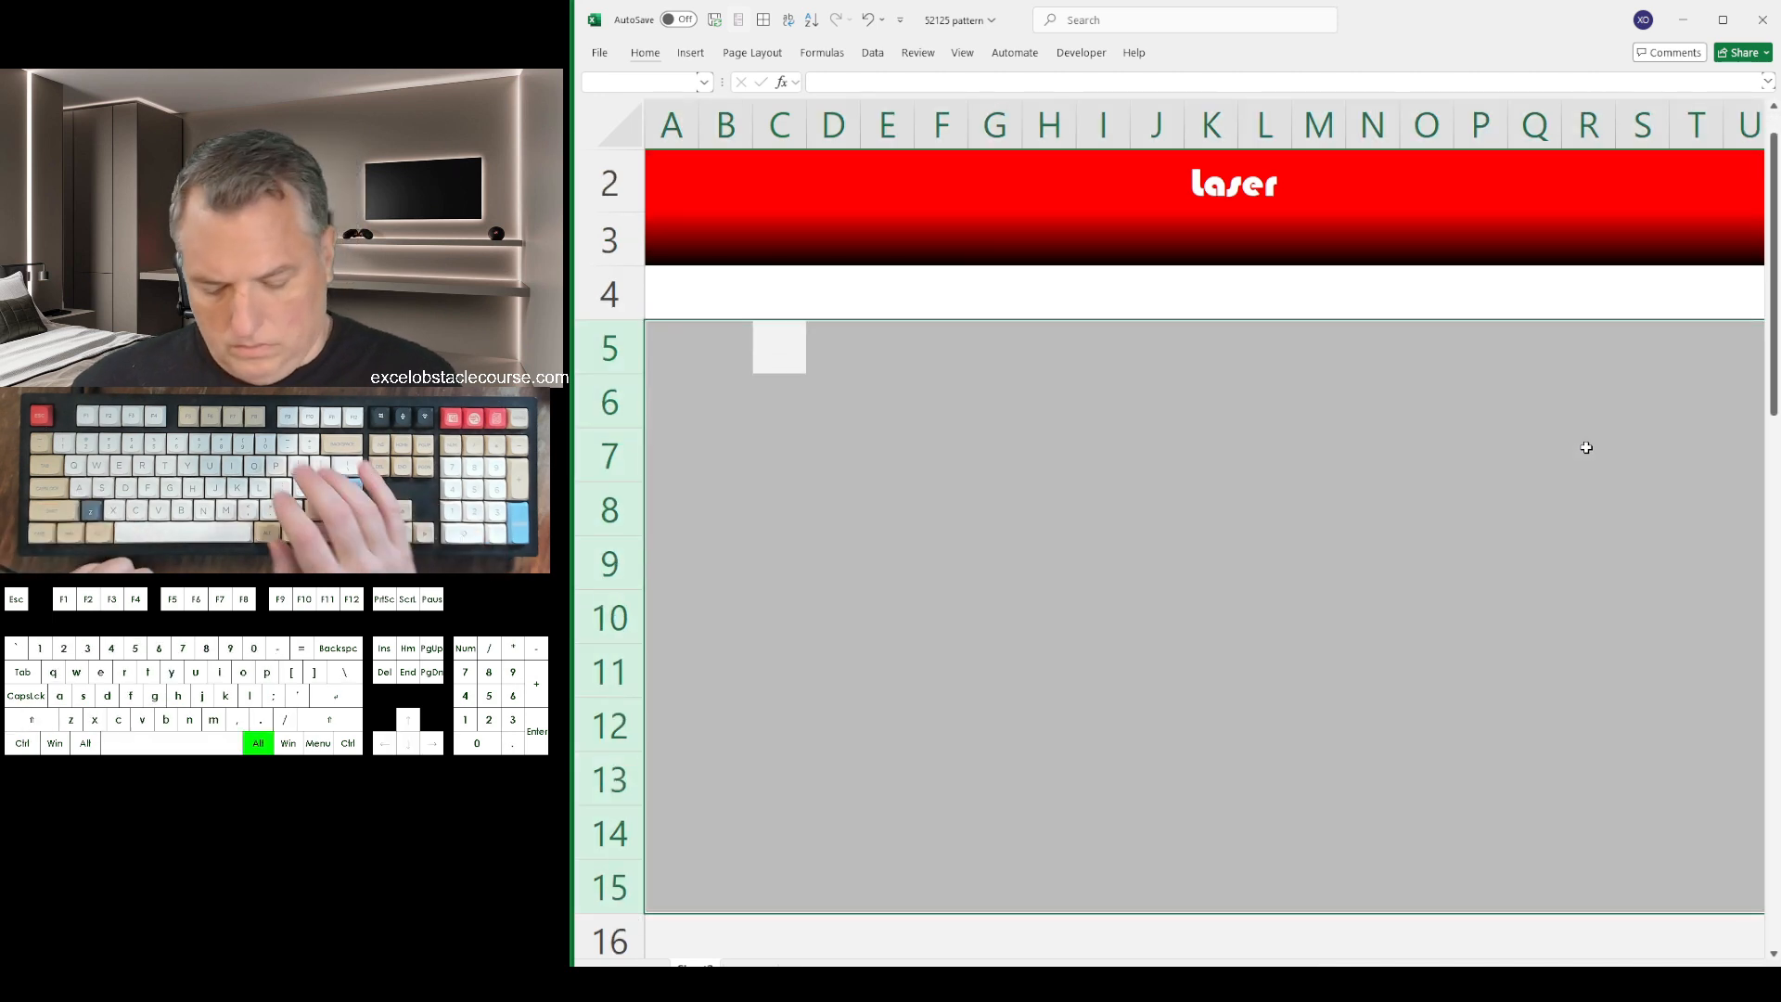
key(h)
key(h)
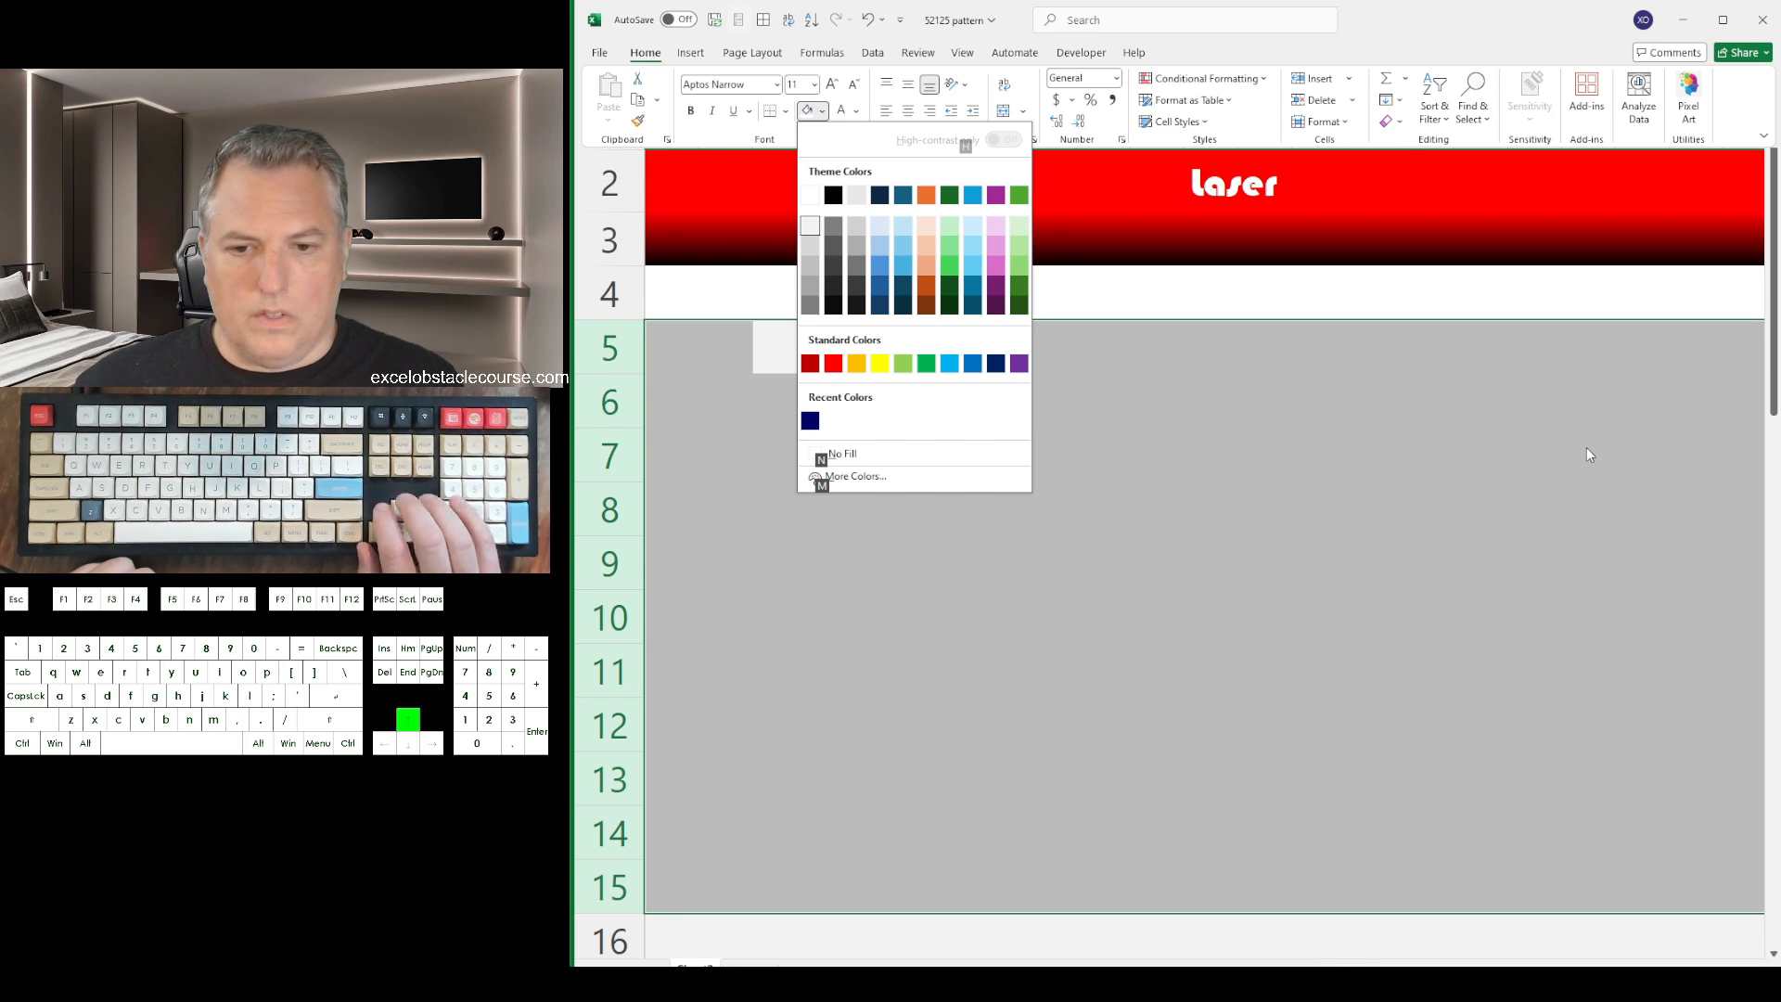
key(Return)
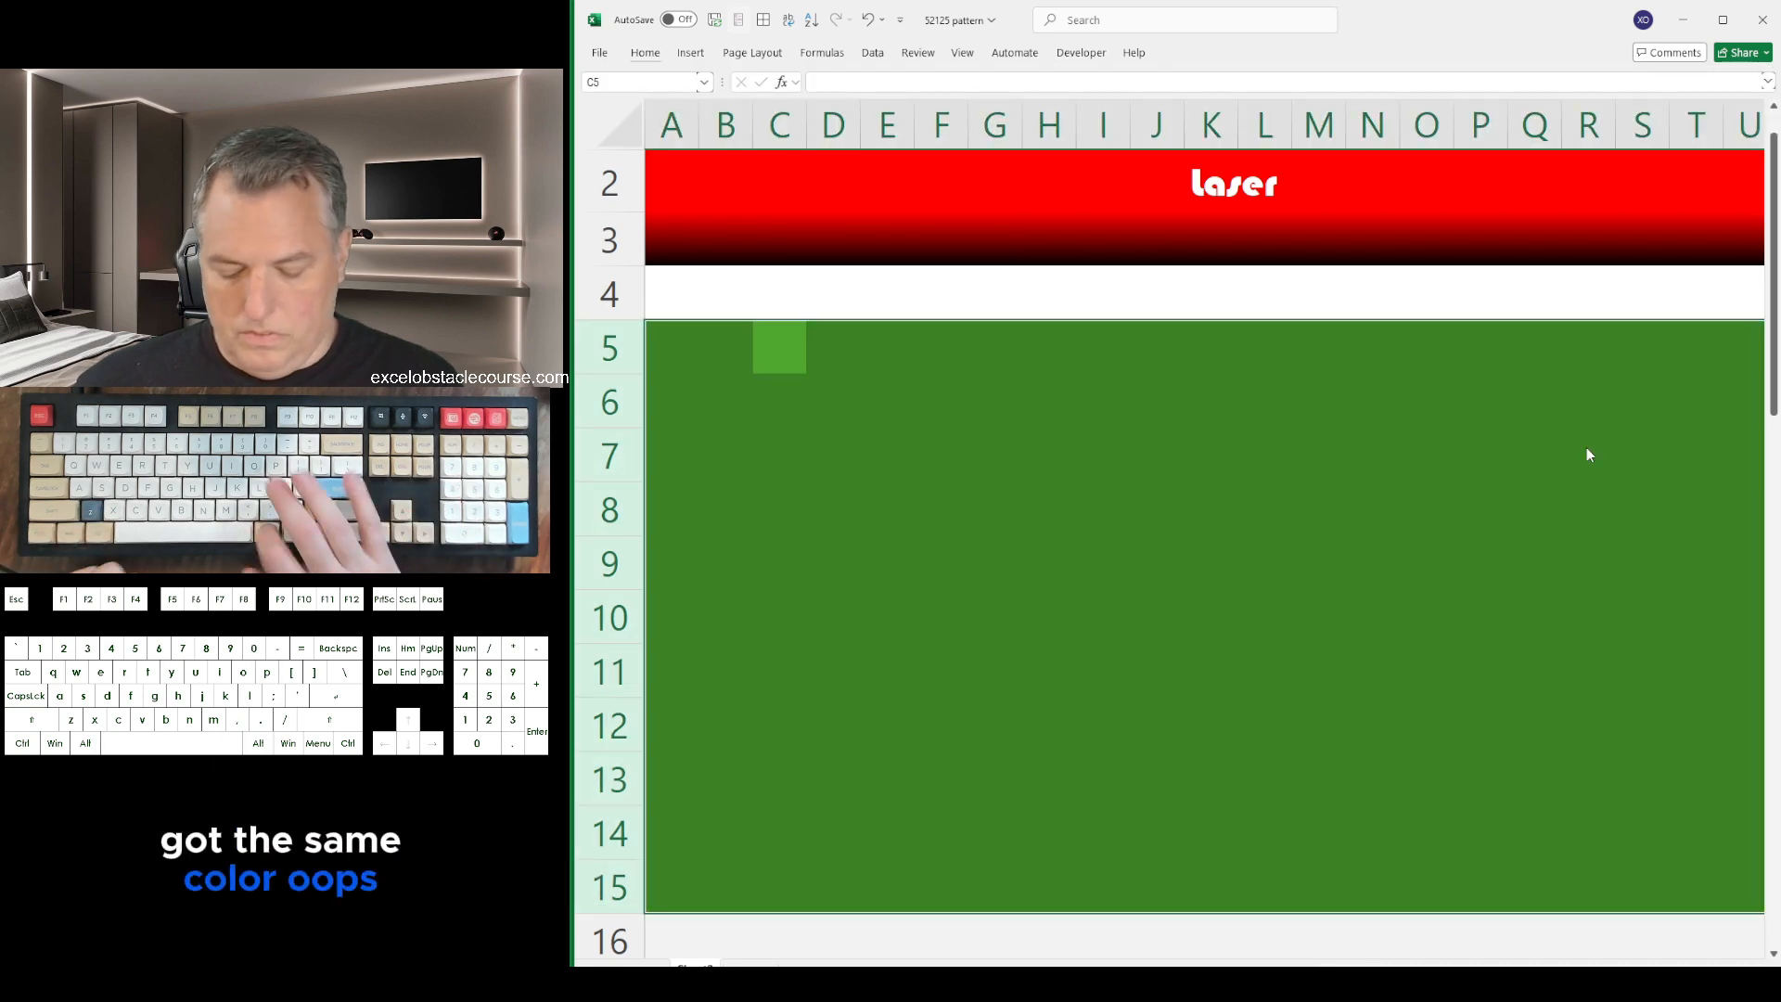
Remove the fill color from rows 5 to 15
key(alt)
key(h)
key(h)
key(n)
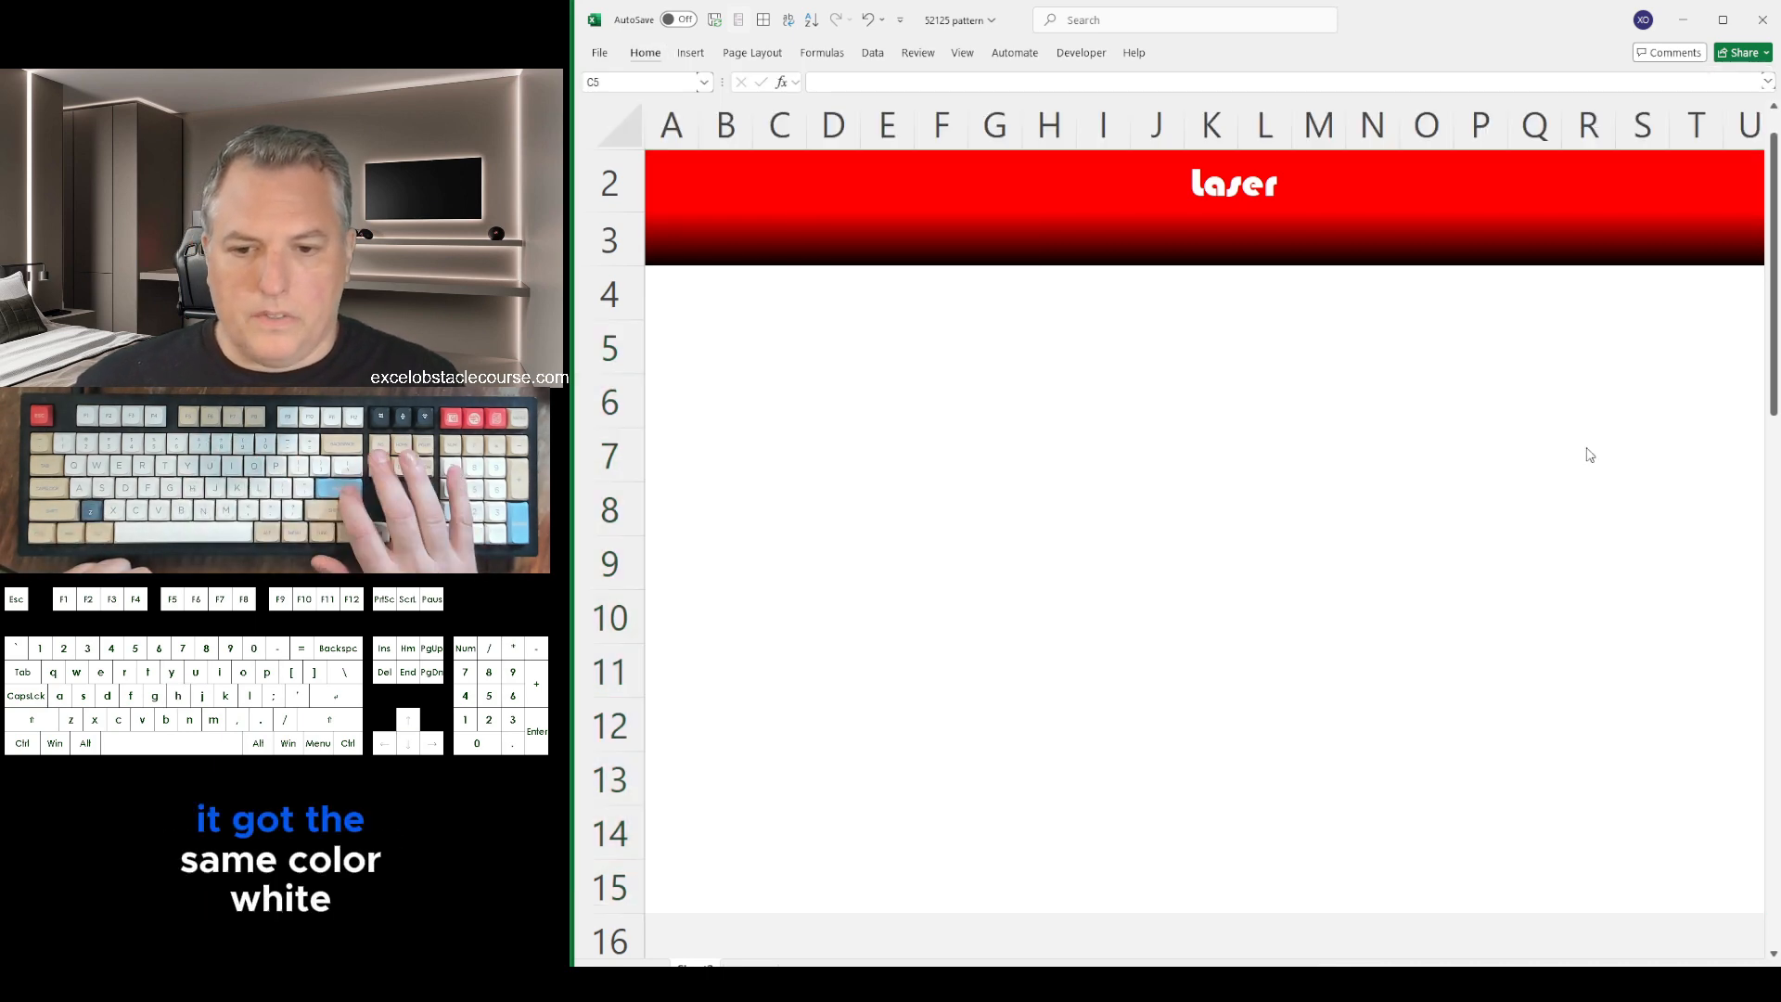
Examine the titled laser header bar against the unfilled worksheet background
key(Up)
key(ctrl+Up)
key(Right)
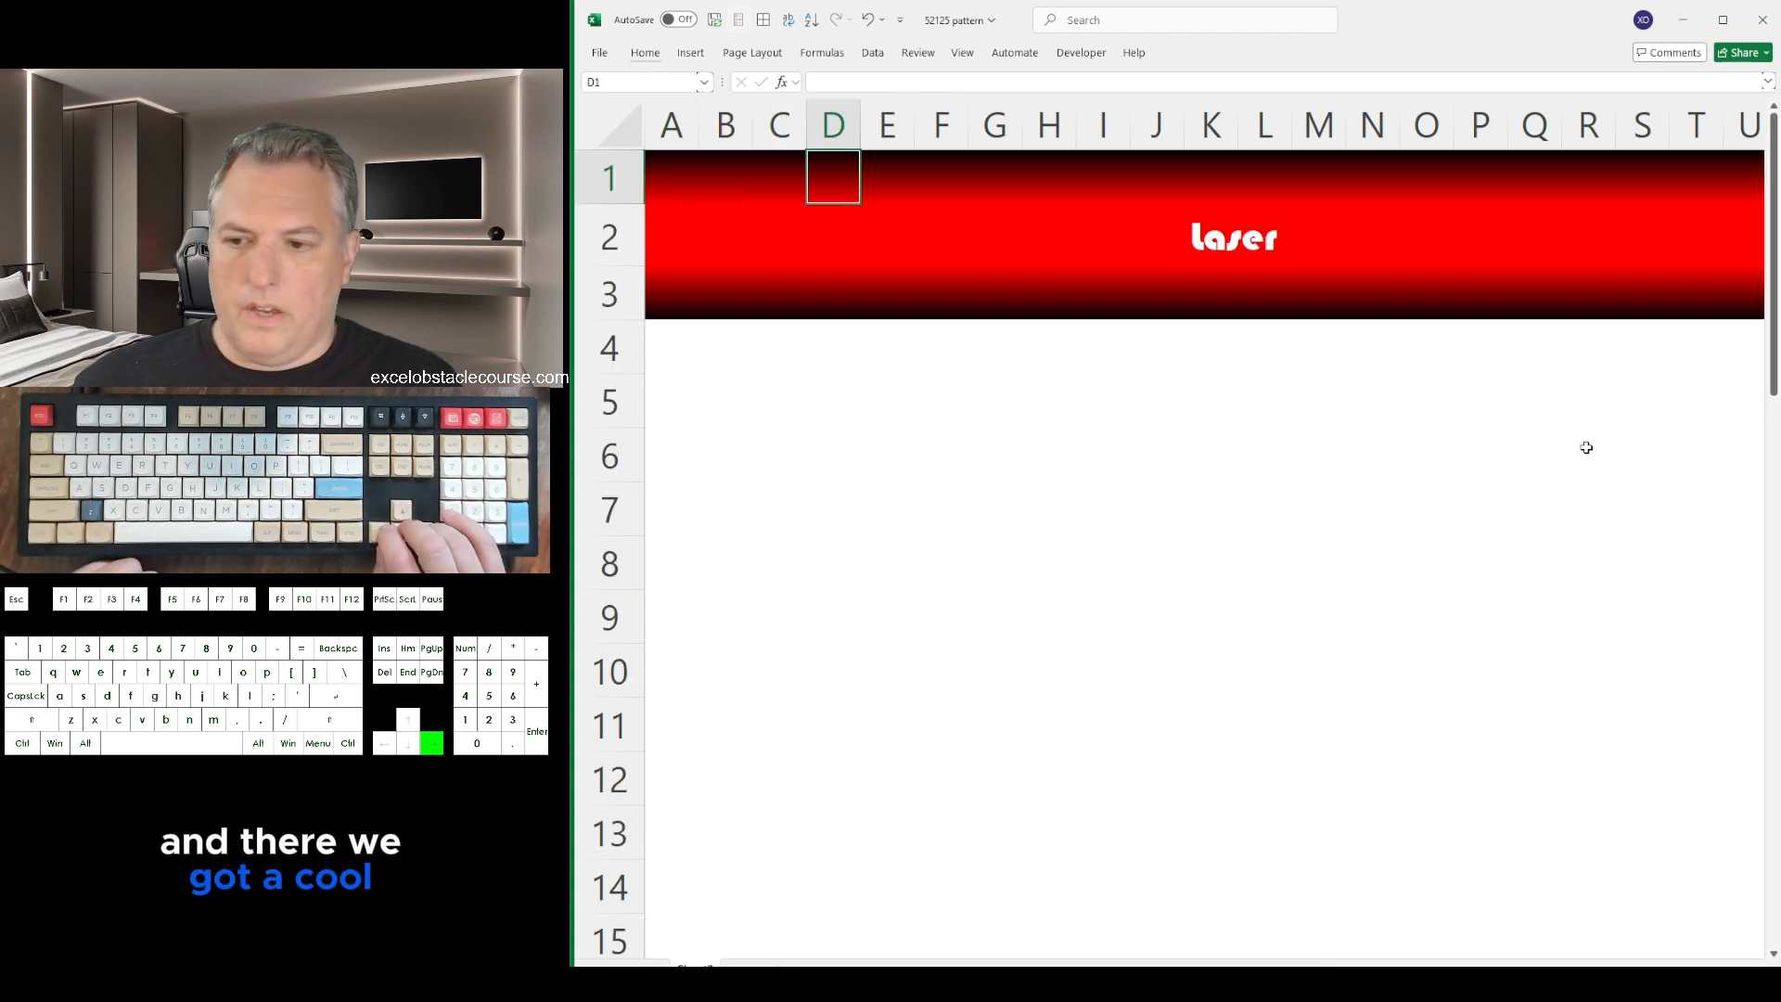
key(Right)
key(Right)
key(Right)
key(Right)
key(Right)
key(Right)
key(Right)
key(Right)
key(Right)
key(Down)
key(Down)
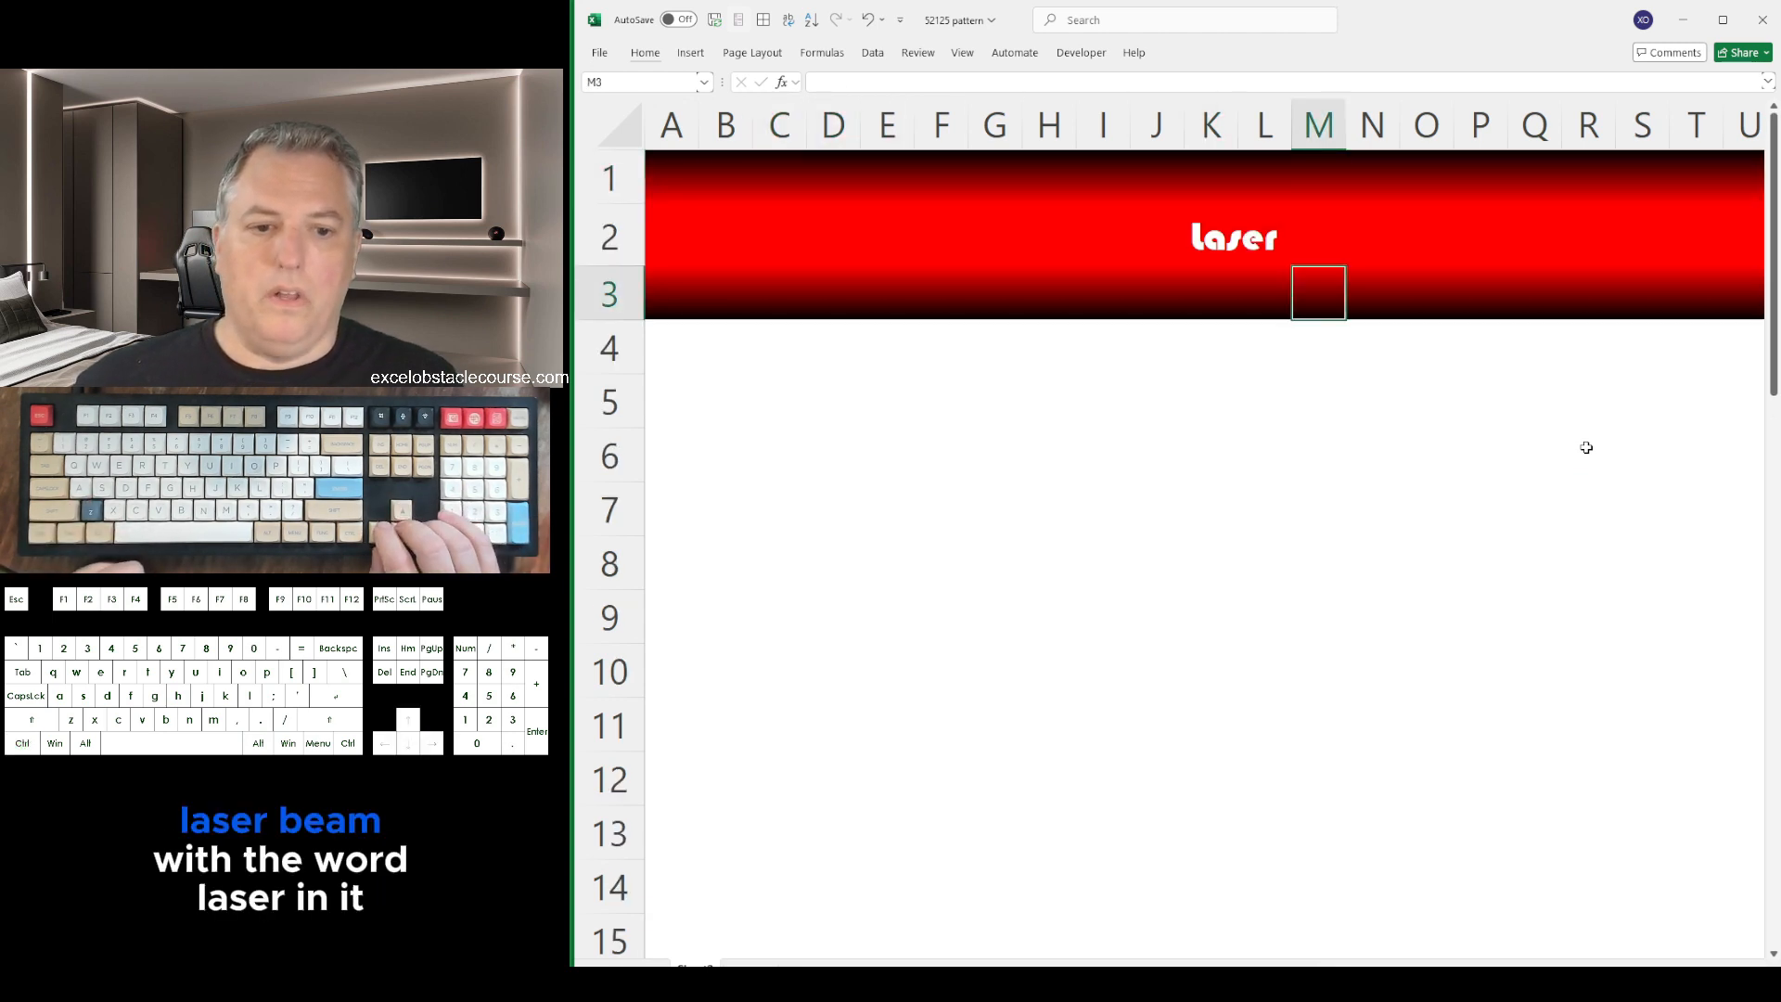
Change Color 1 of the gradient fill in A1:V1 to white, so the header's upper edge fades from white to red
key(Up)
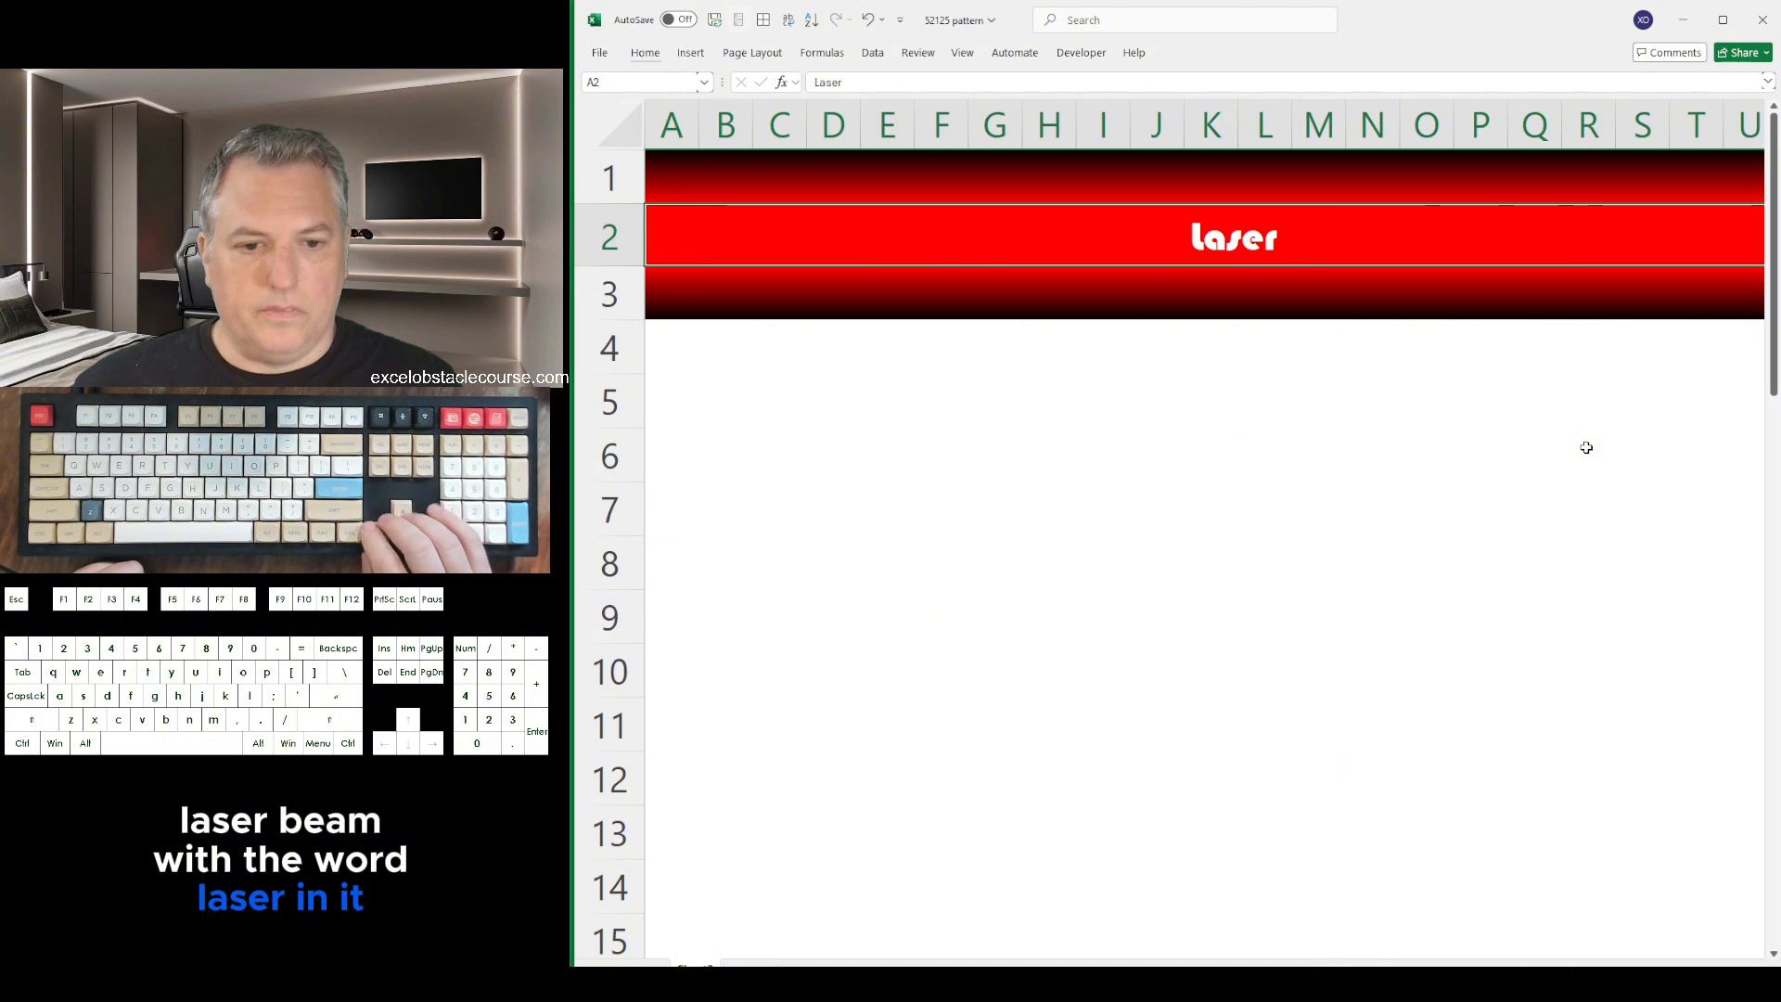
key(Up)
key(shift+Right)
key(shift+Right)
key(shift+Right)
key(shift+Right)
key(shift+Right)
key(shift+Right)
key(shift+Right)
key(shift+Right)
key(shift+Right)
key(shift+Right)
key(shift+Right)
key(shift+Right)
key(shift+Right)
key(shift+Right)
key(shift+Right)
key(shift+Right)
key(shift+Right)
key(shift+Right)
key(shift+Right)
key(shift+Right)
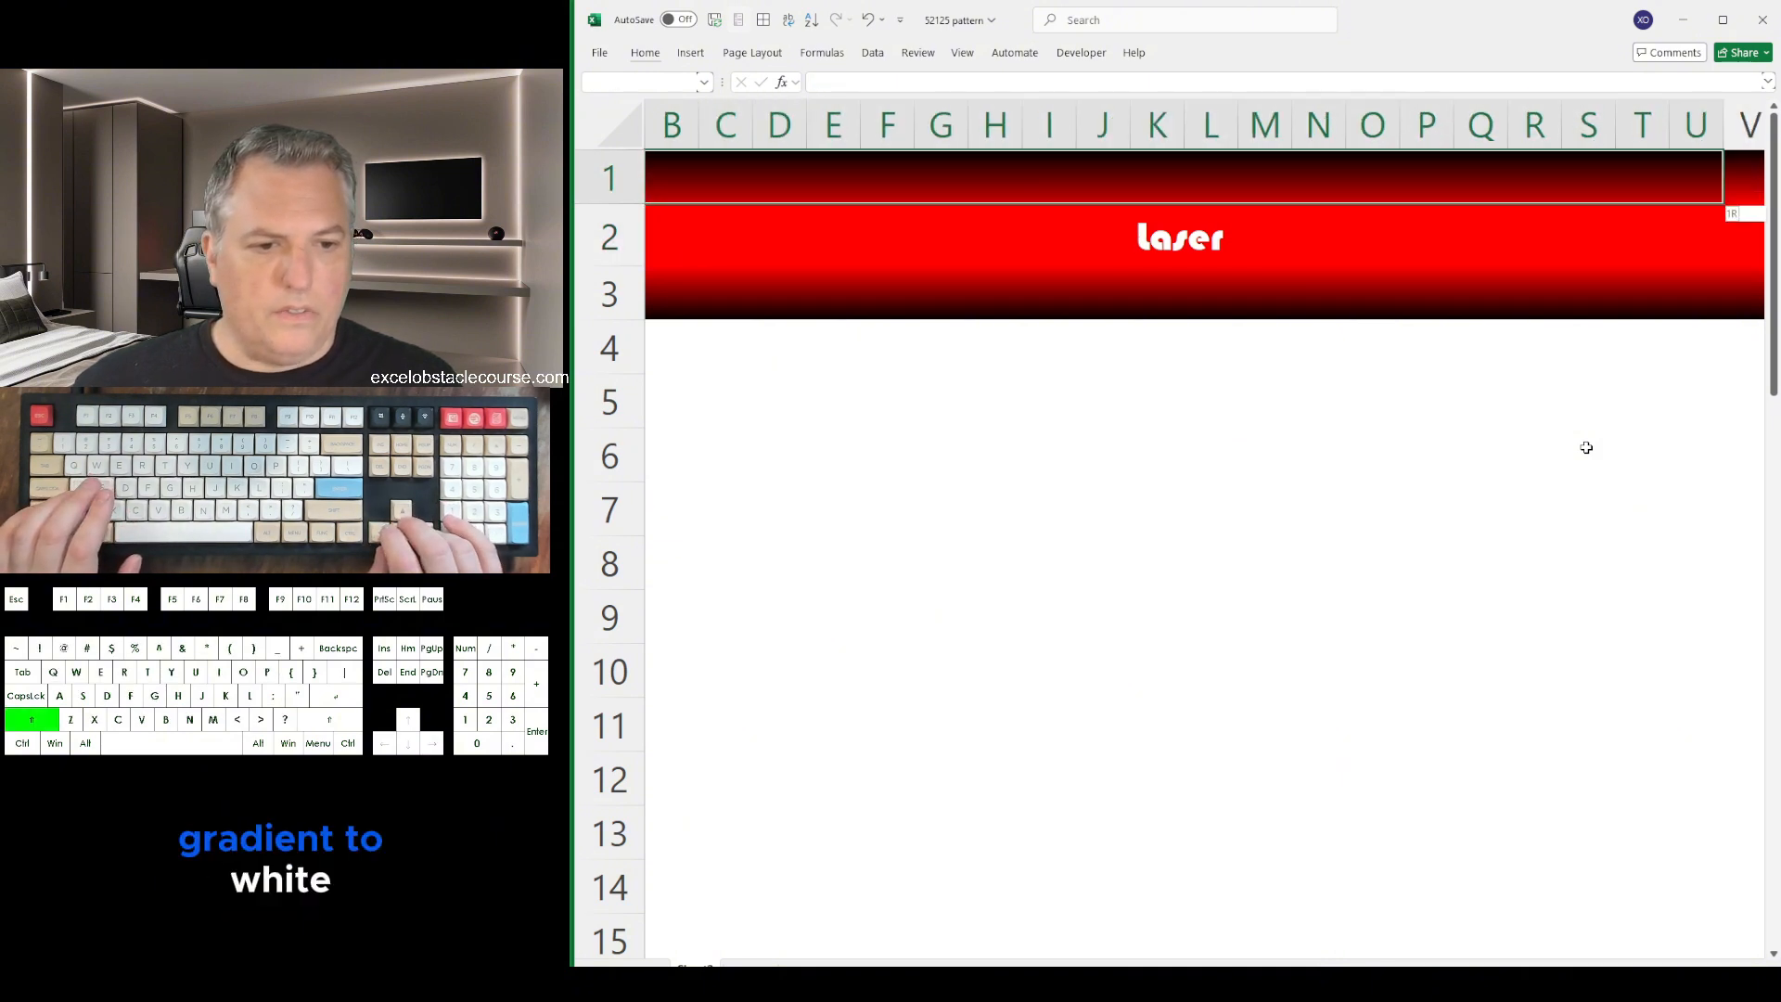
key(shift+Right)
key(Menu)
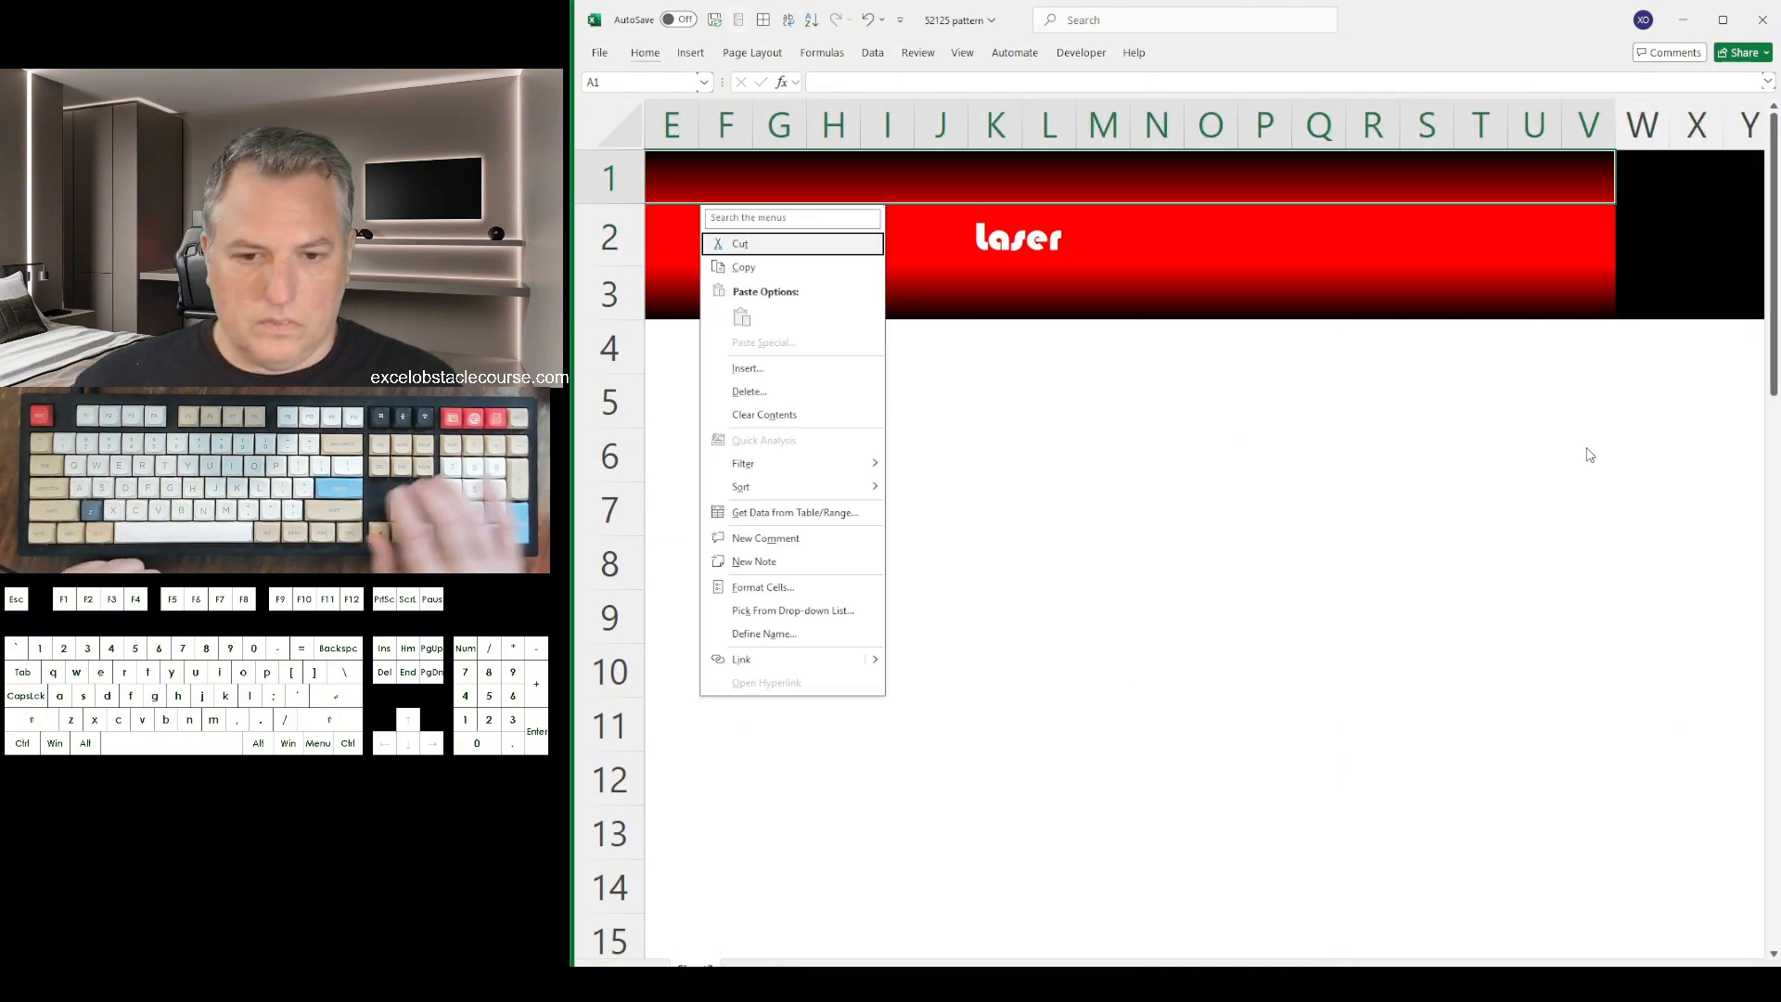
key(f)
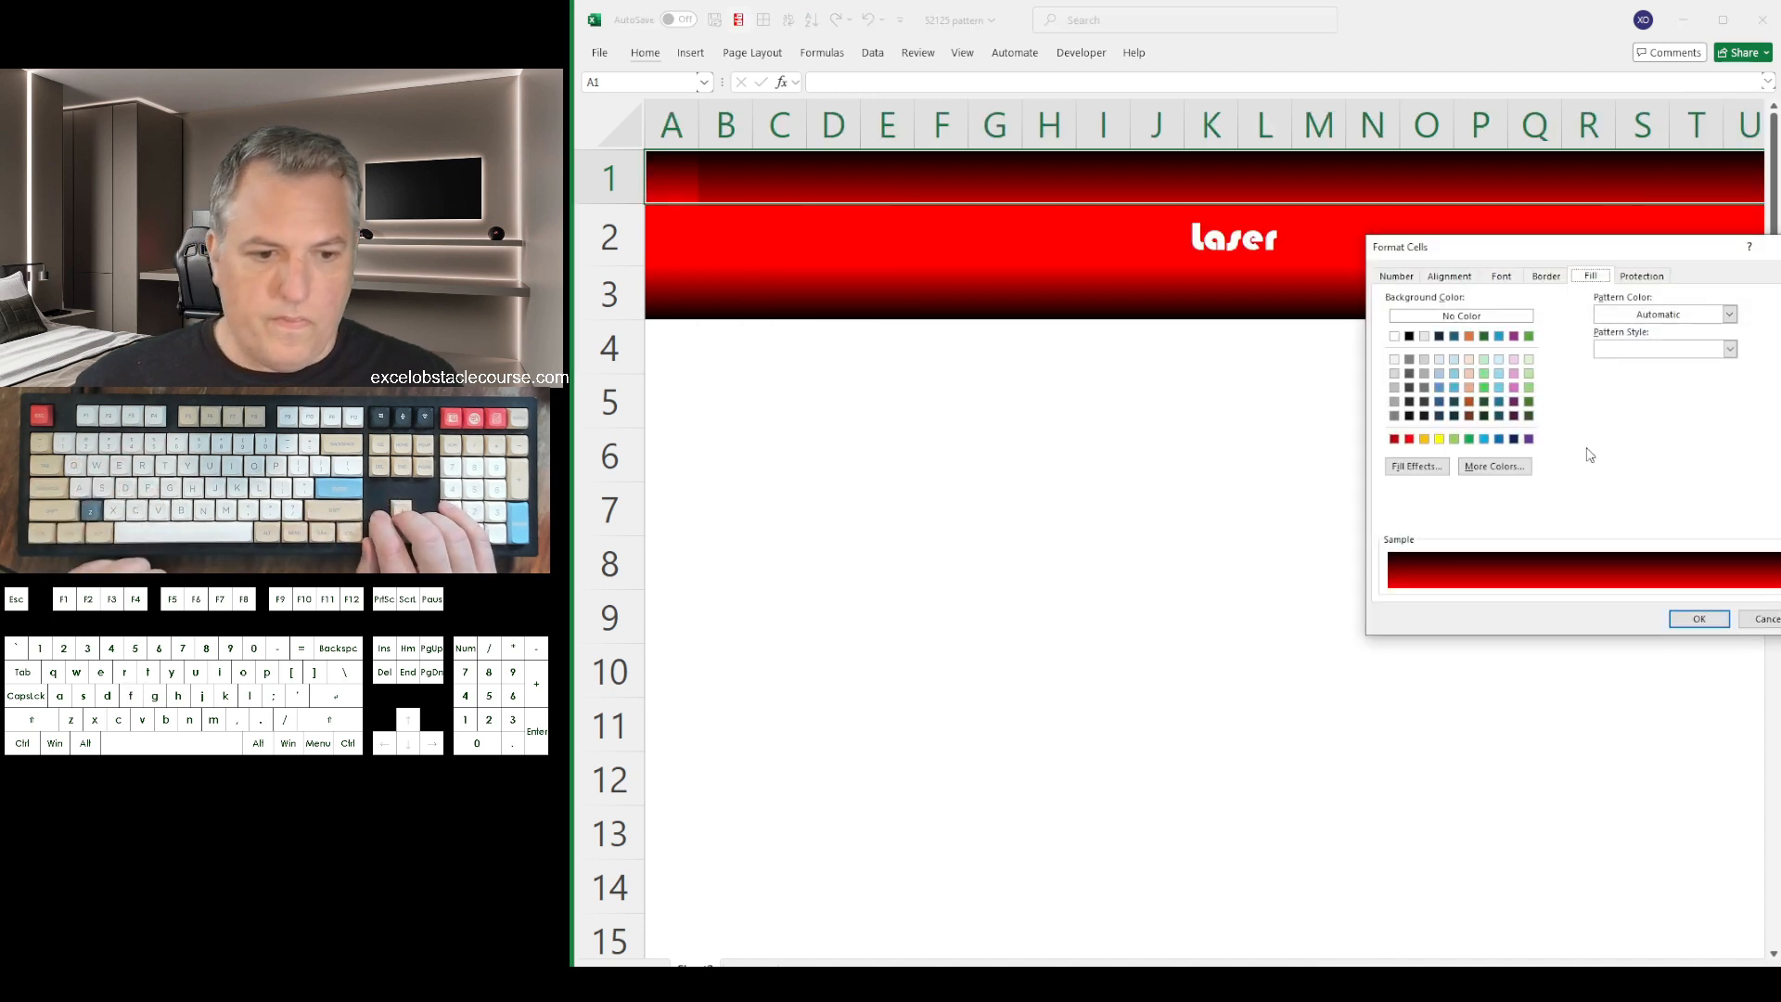
key(alt+i)
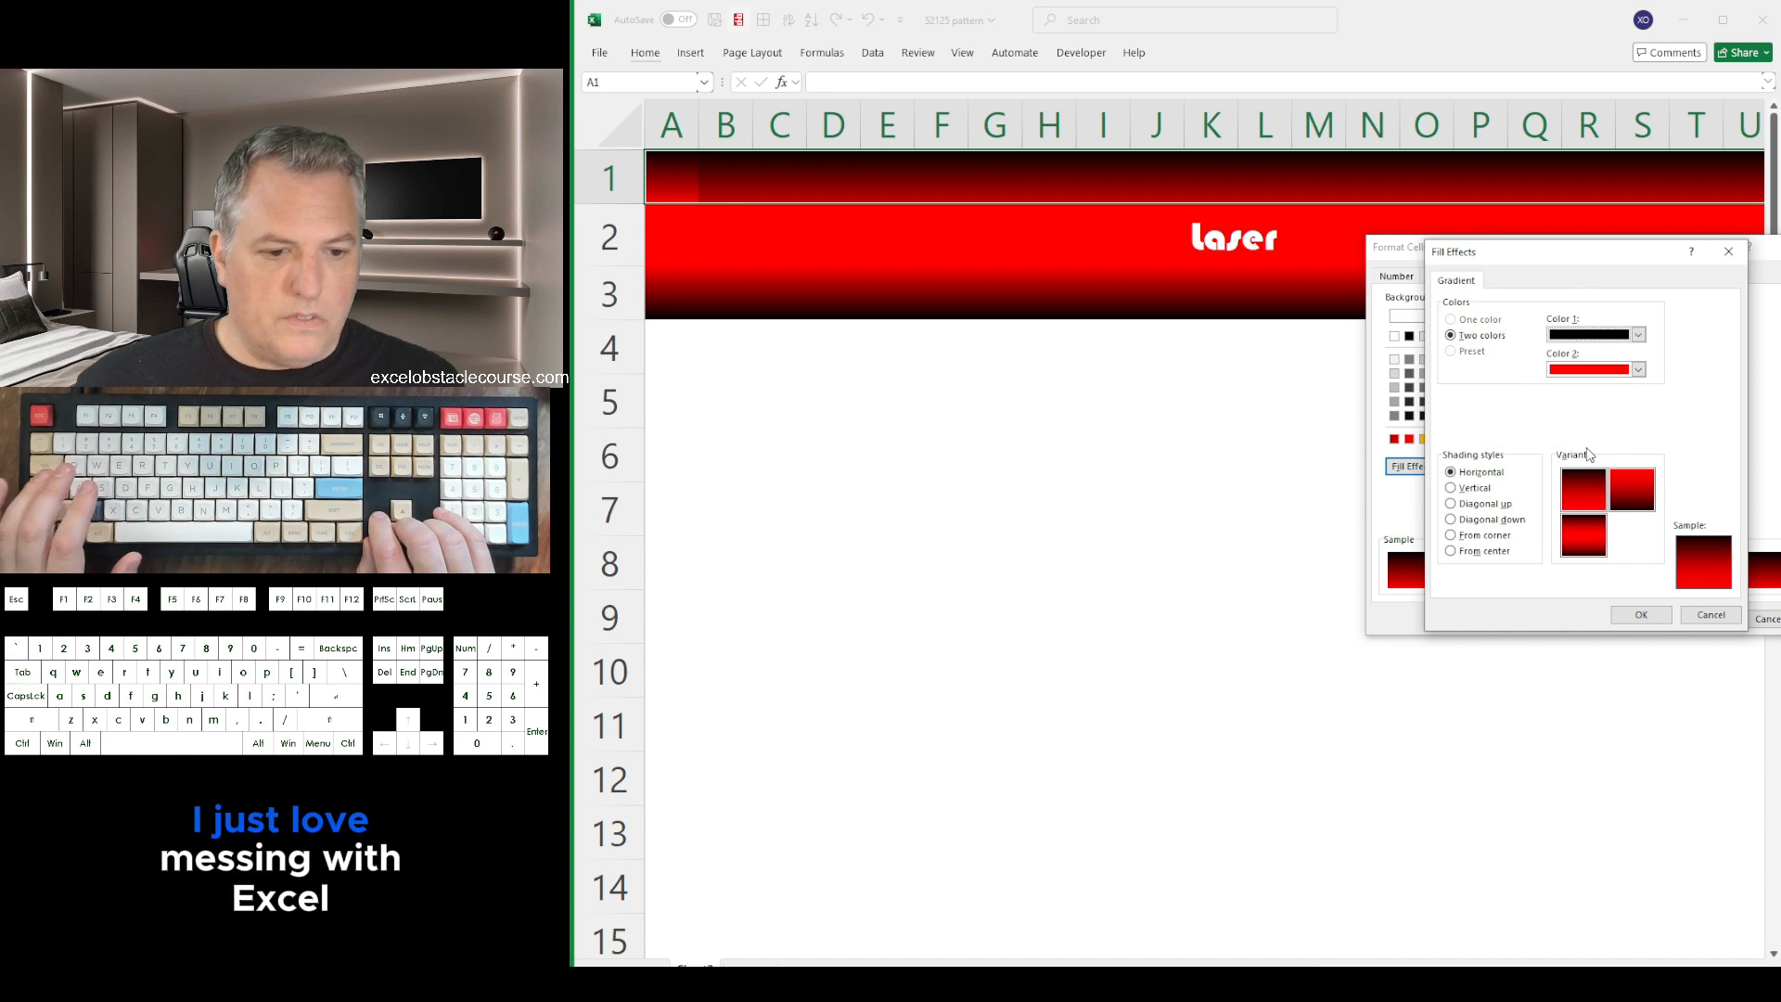
key(Down)
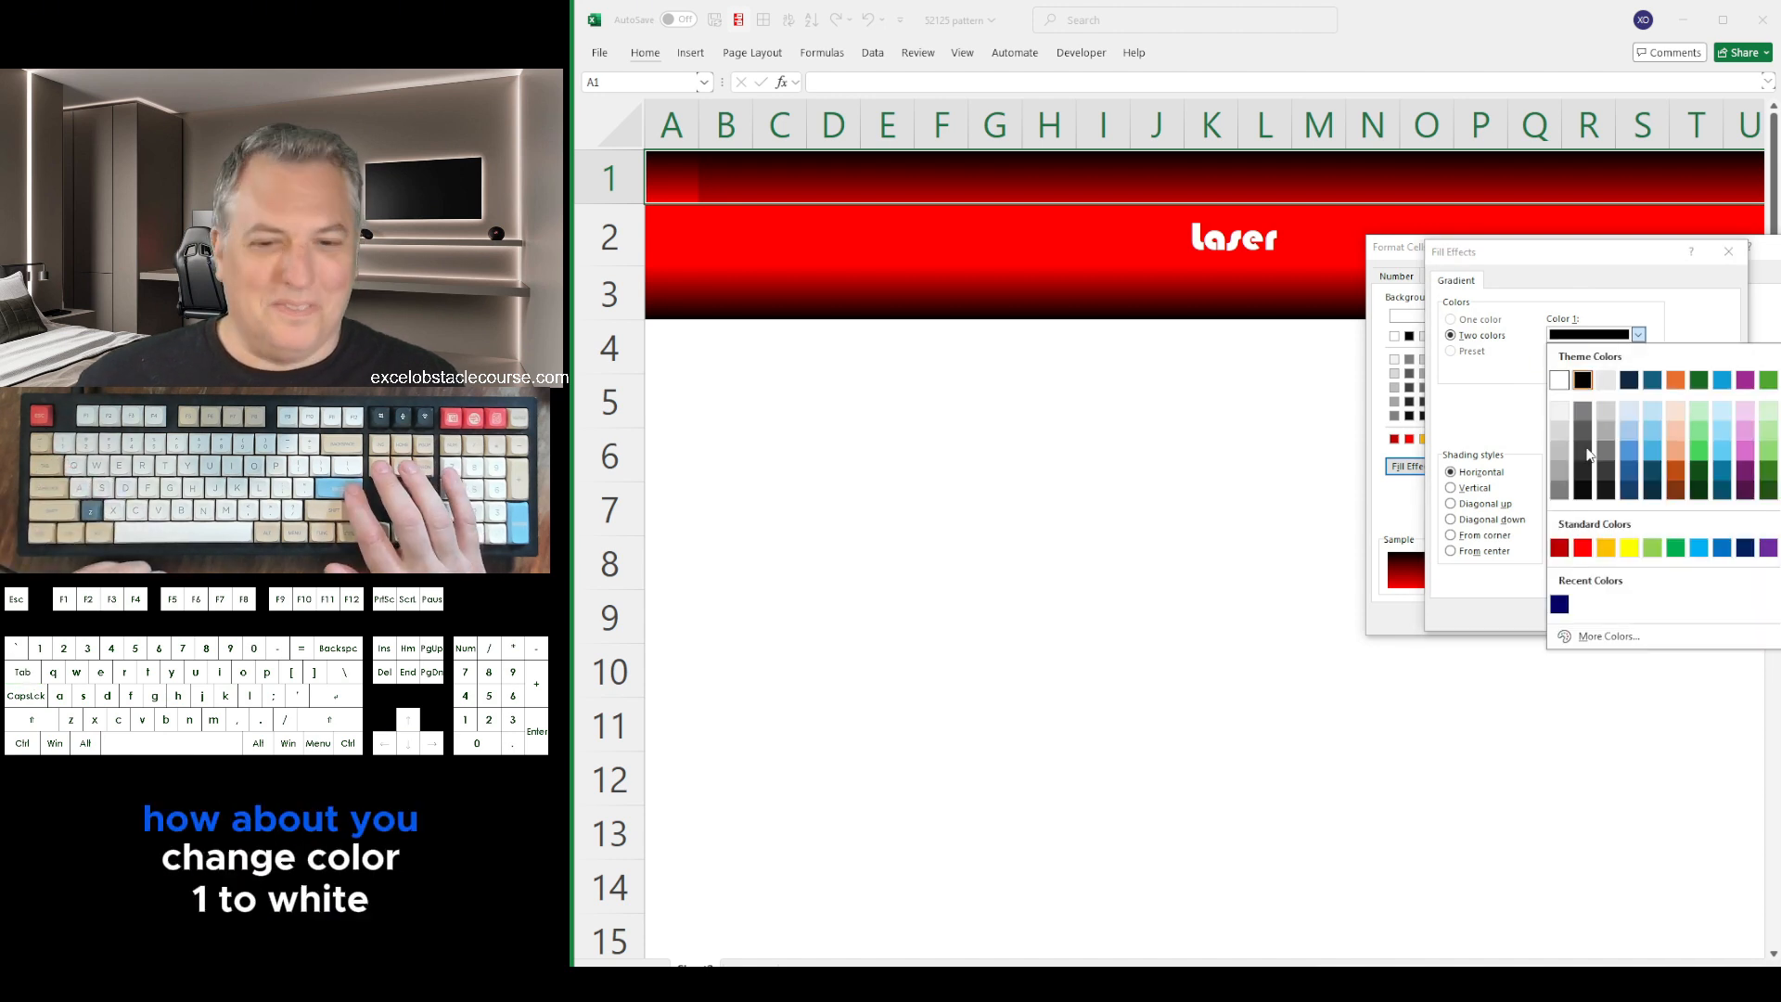
key(Left)
key(Return)
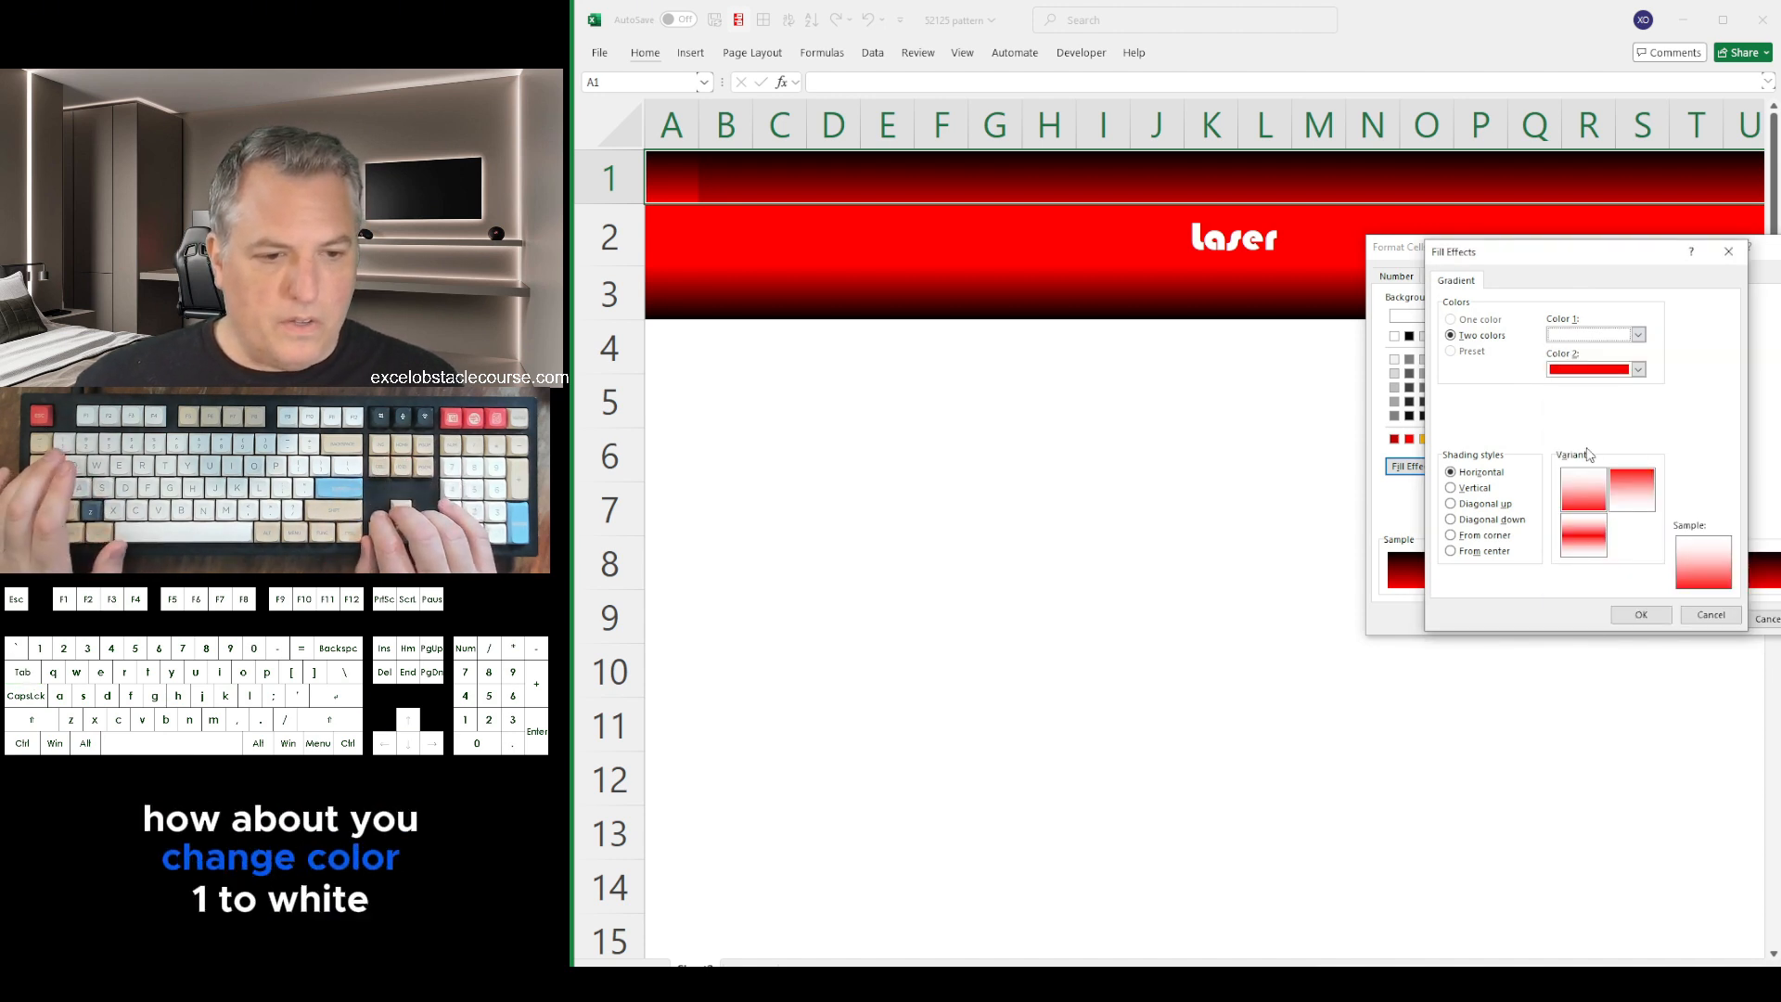
key(Down)
key(Escape)
key(Return)
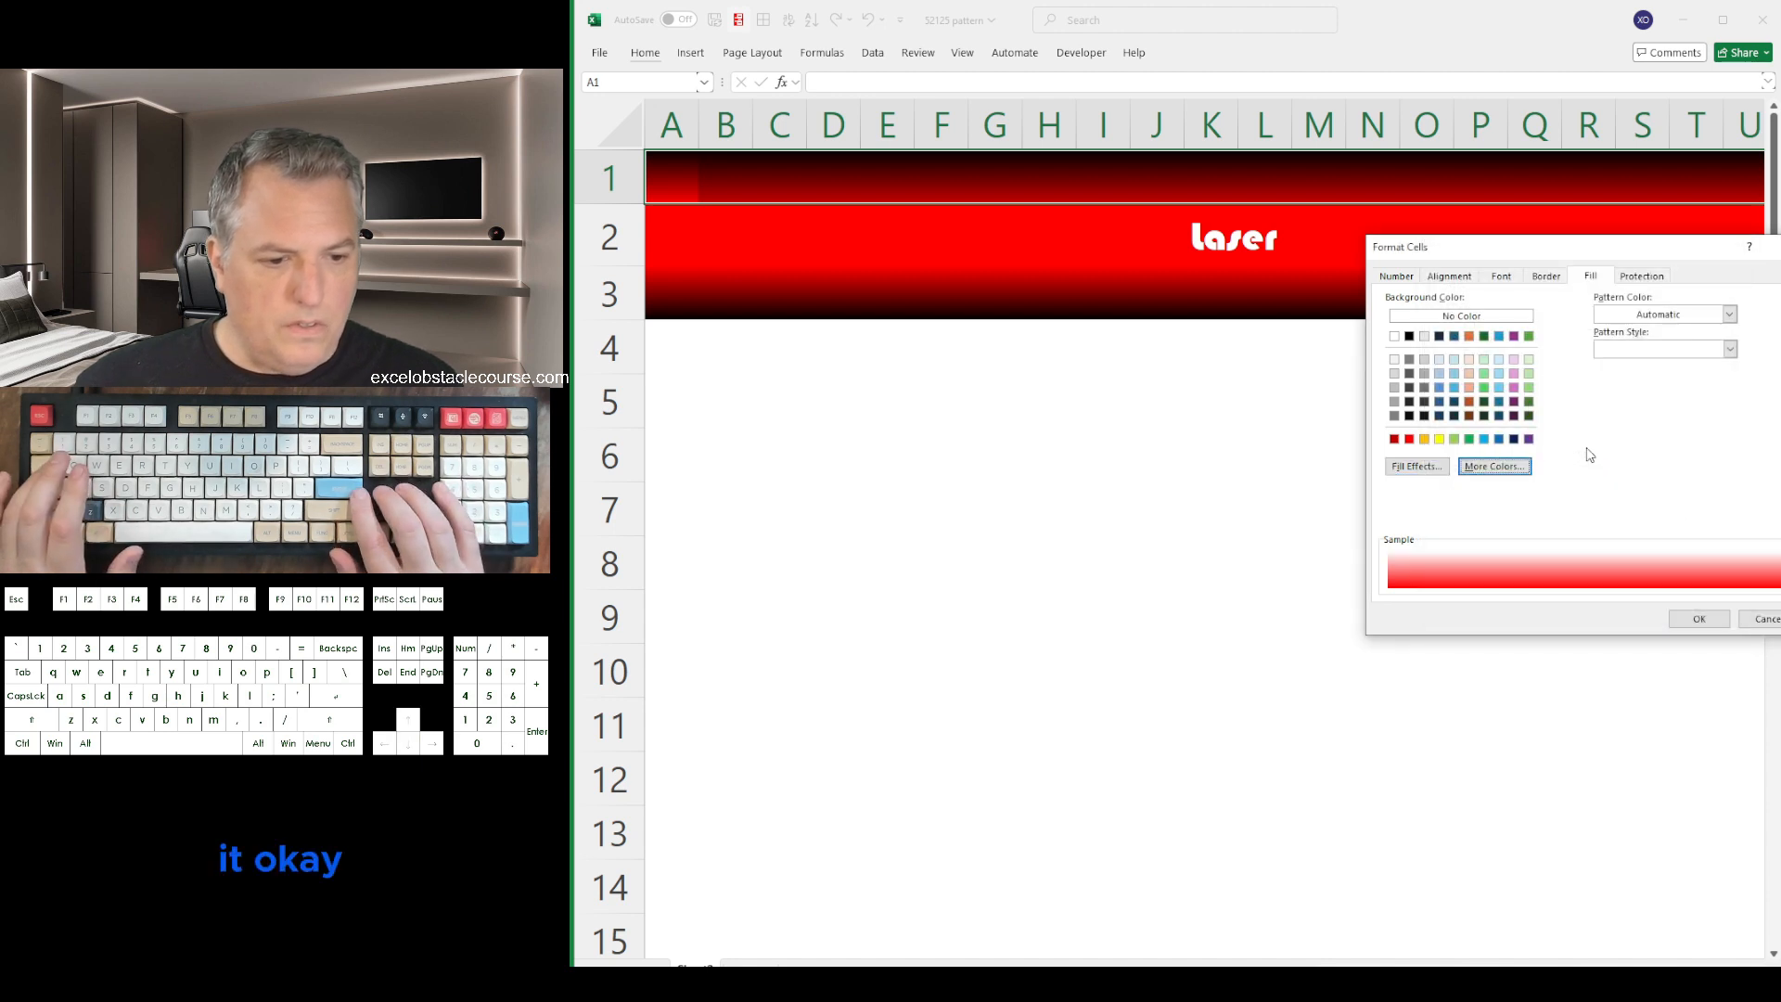
key(Return)
Change Color 1 of the gradient fill in A3:V3 to white, so the header's lower edge fades from red to white
key(Down)
key(Down)
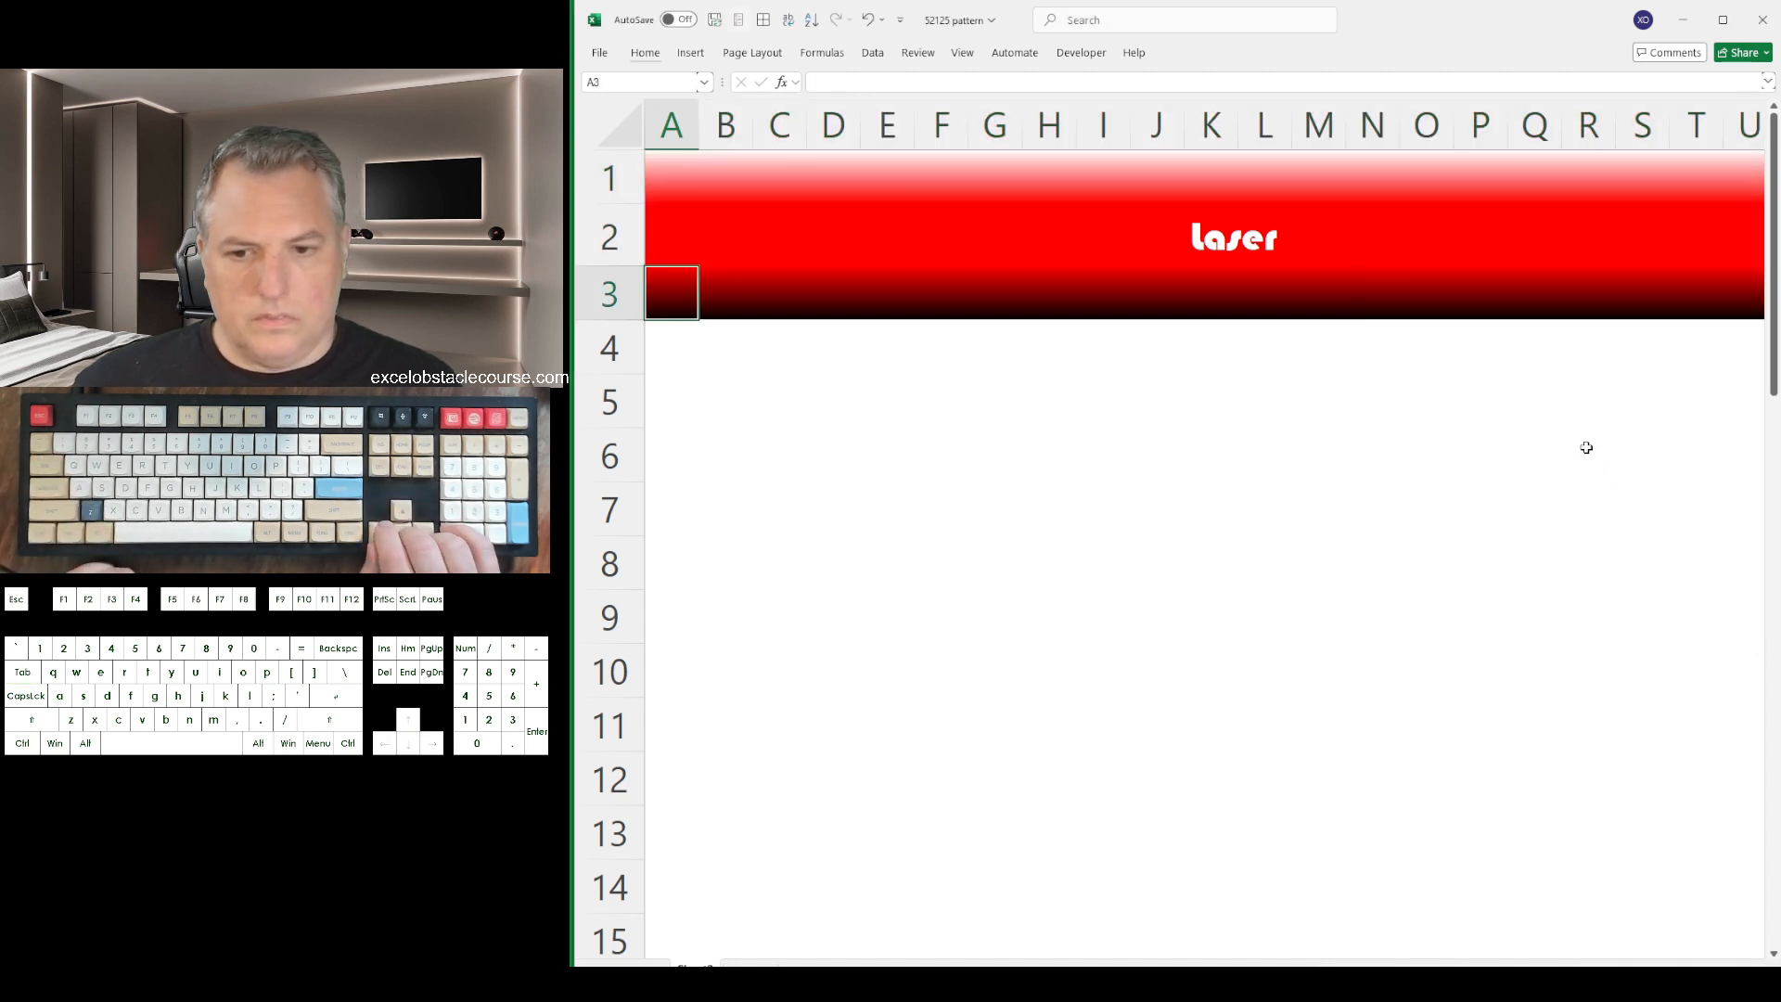
key(shift+Right)
key(shift+Right)
key(shift+Right)
key(shift+Right)
key(shift+Right)
key(shift+Right)
key(shift+Right)
key(shift+Right)
key(shift+Right)
key(shift+Right)
key(shift+Right)
key(shift+Right)
key(shift+Right)
key(shift+Right)
key(shift+Right)
key(shift+Right)
key(shift+Right)
key(shift+Right)
key(shift+Right)
key(shift+Right)
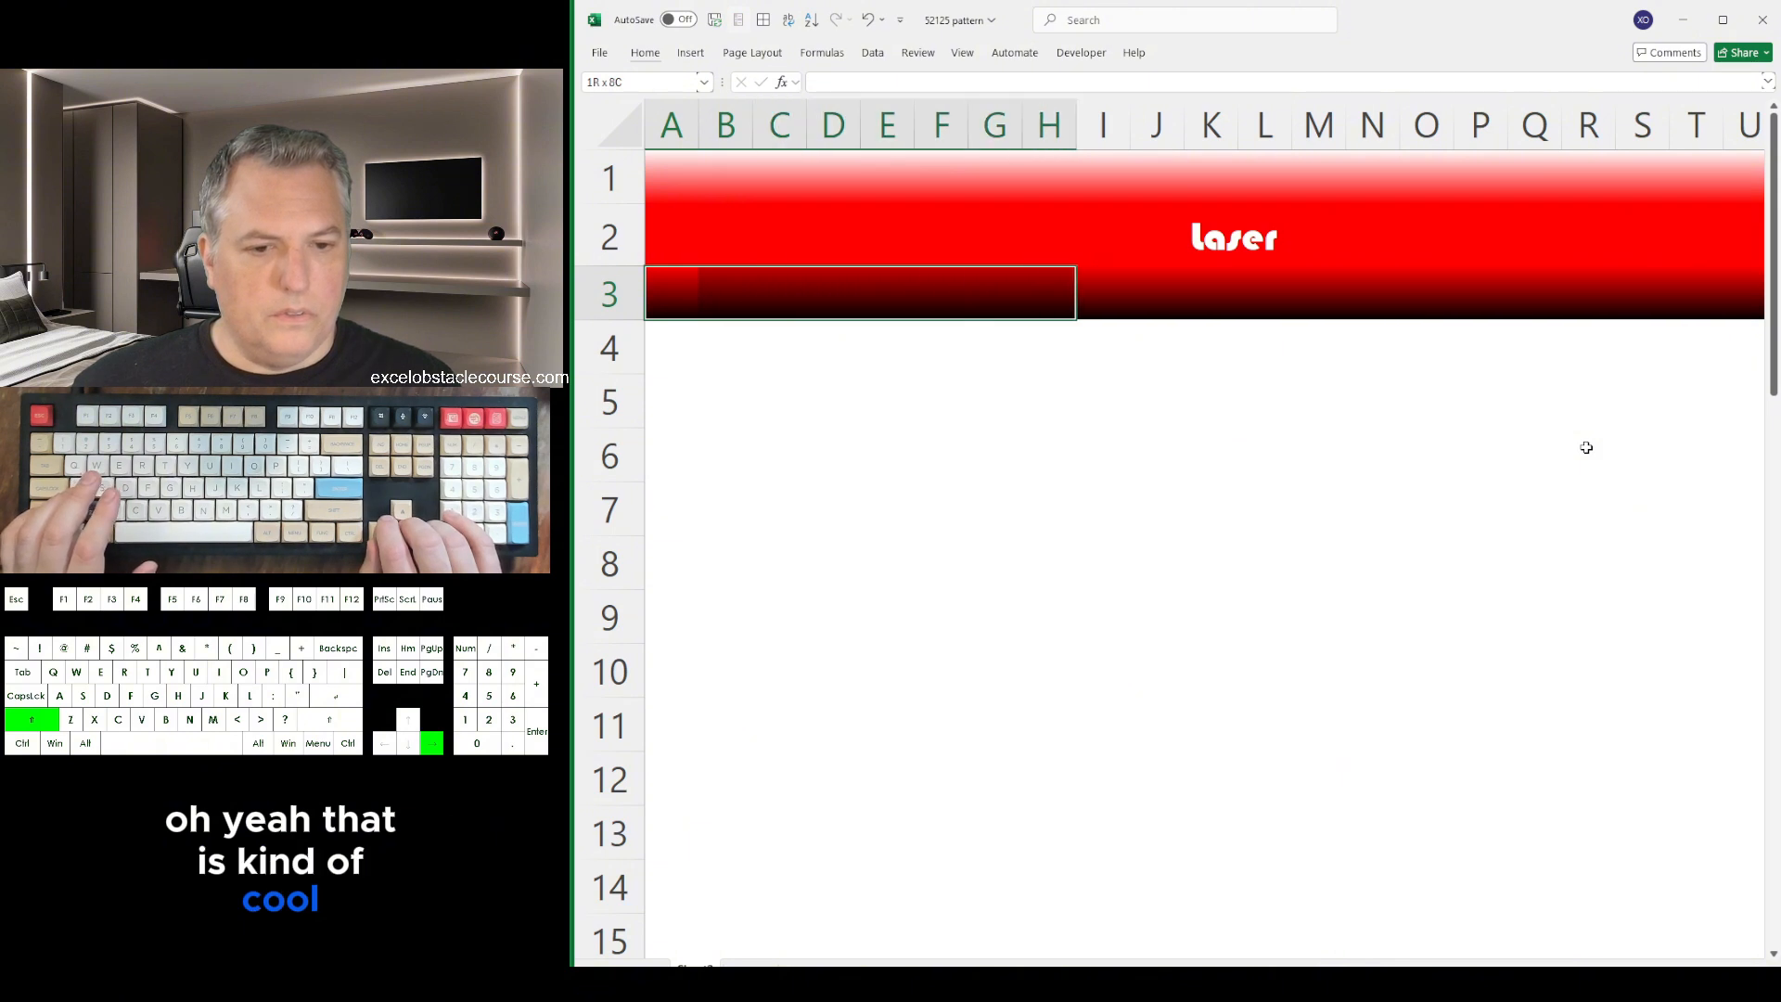
key(shift+Left)
key(shift+Left)
key(shift+Left)
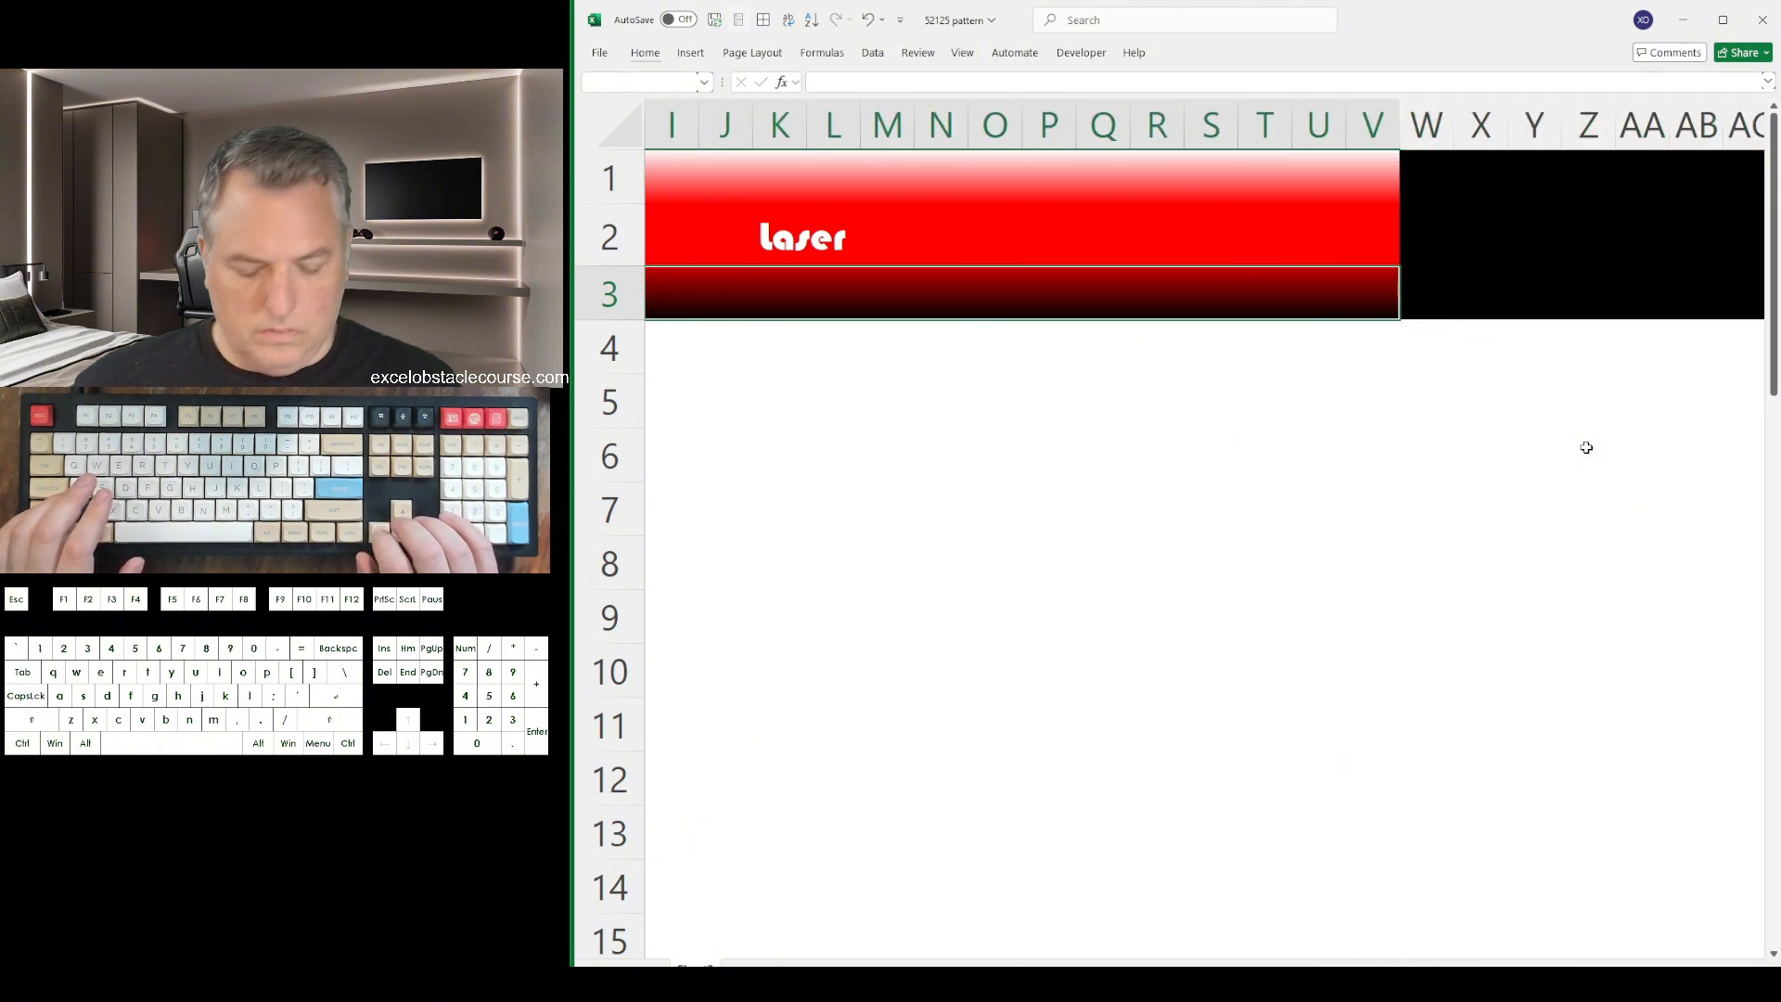
key(shift+F10)
key(f)
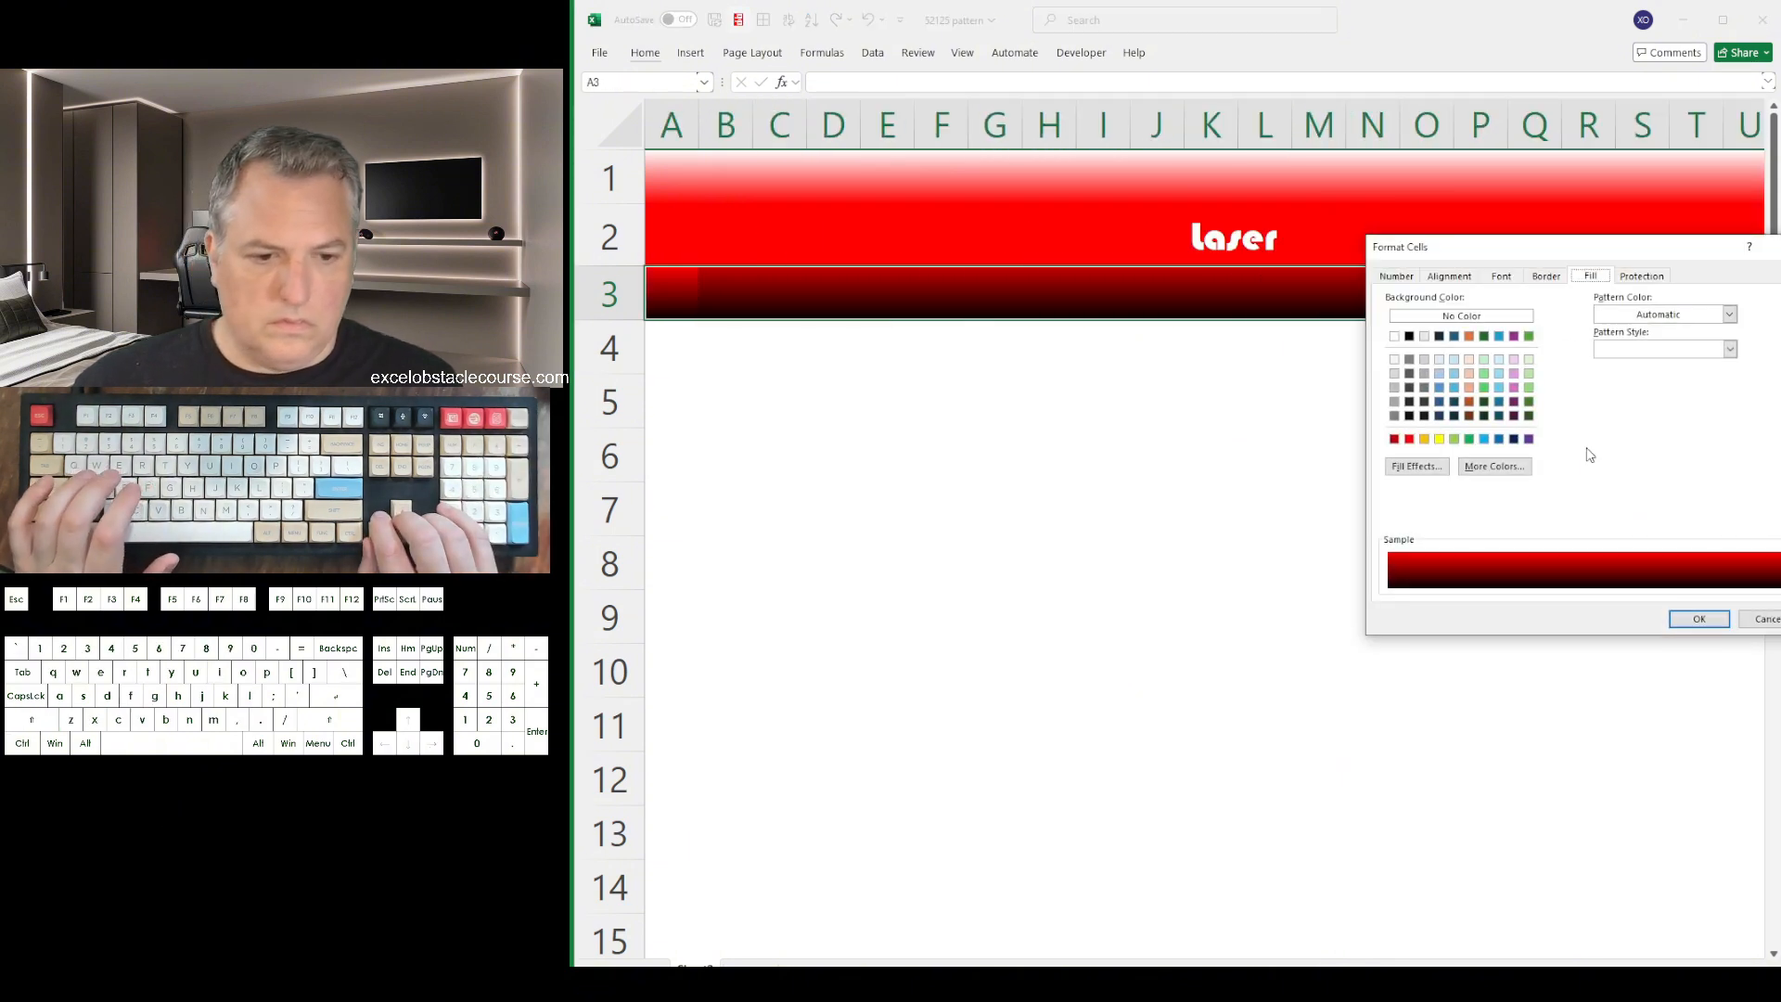
key(alt+i)
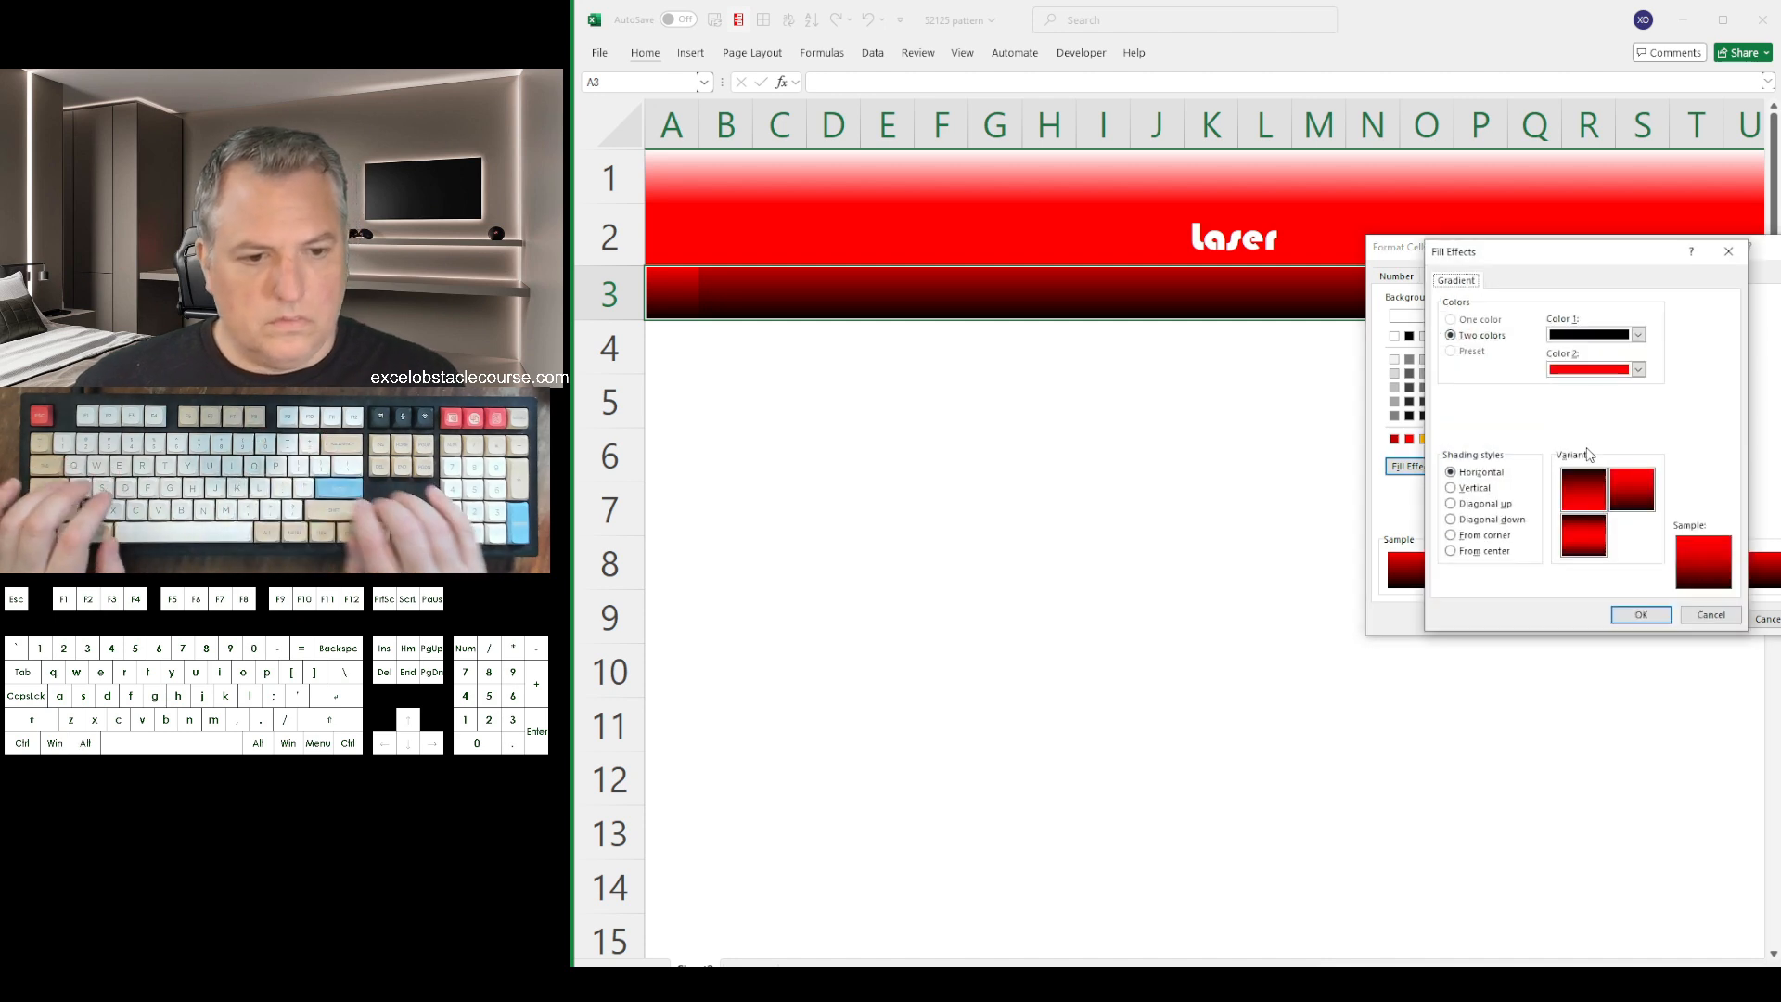
key(Down)
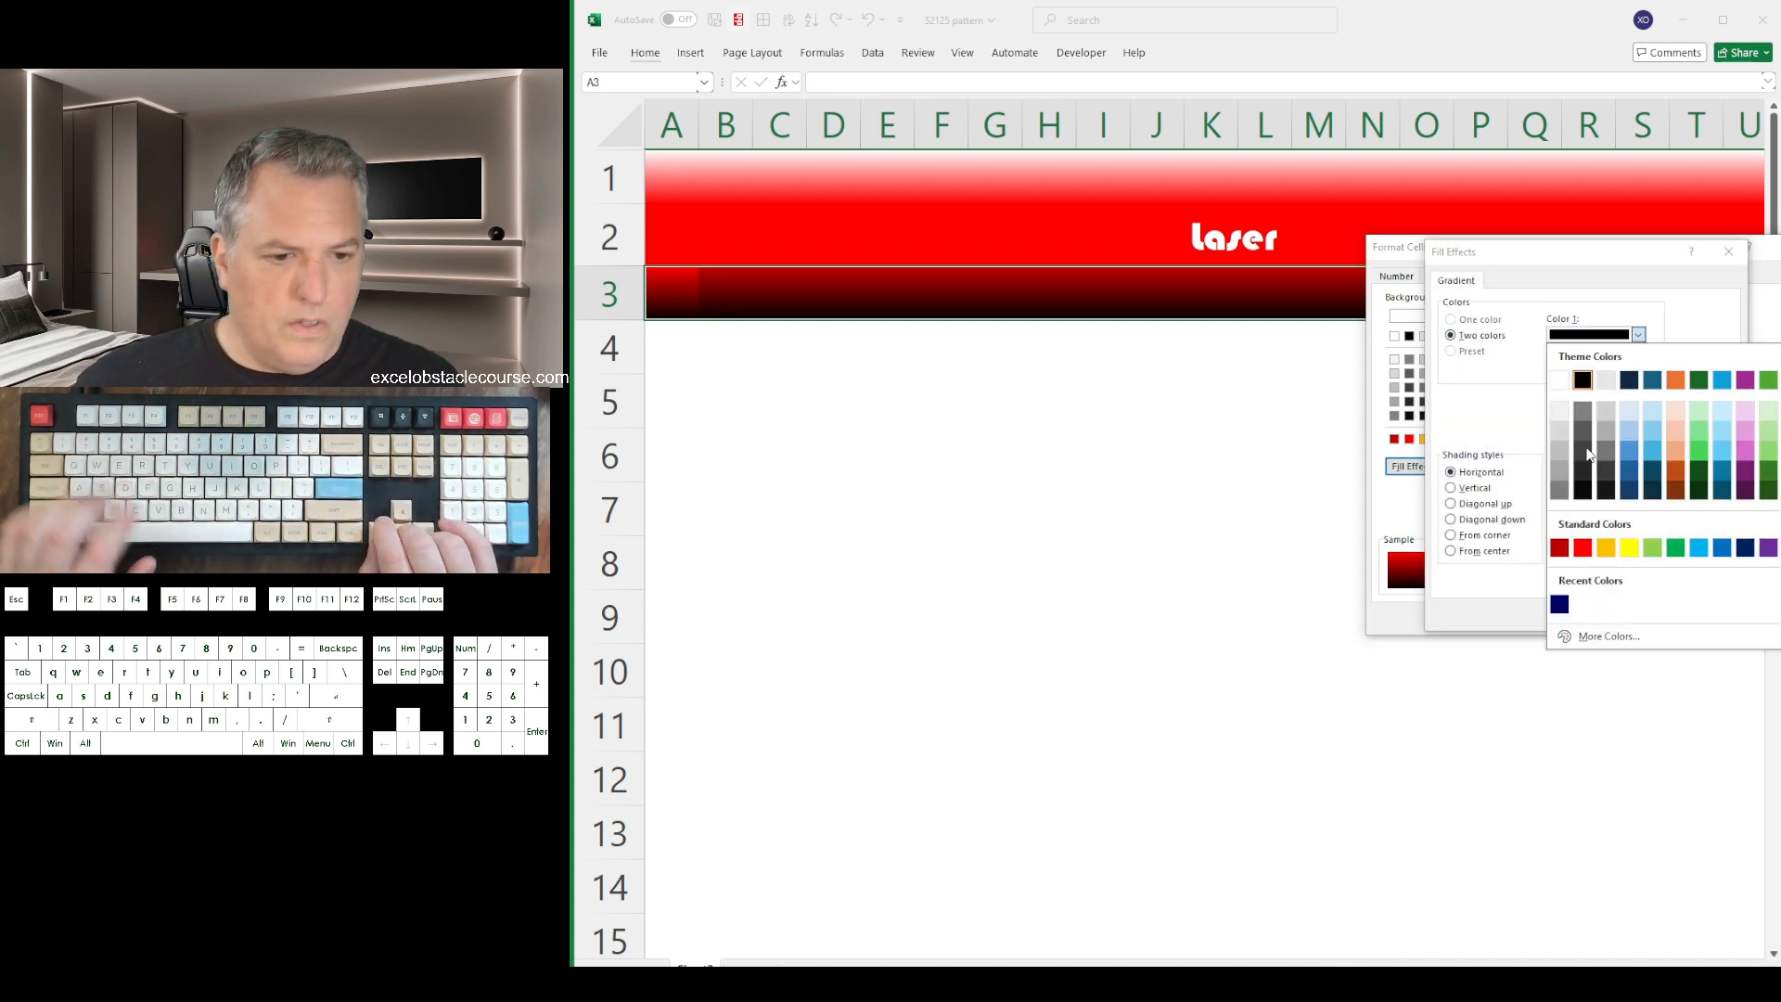
key(Left)
key(Return)
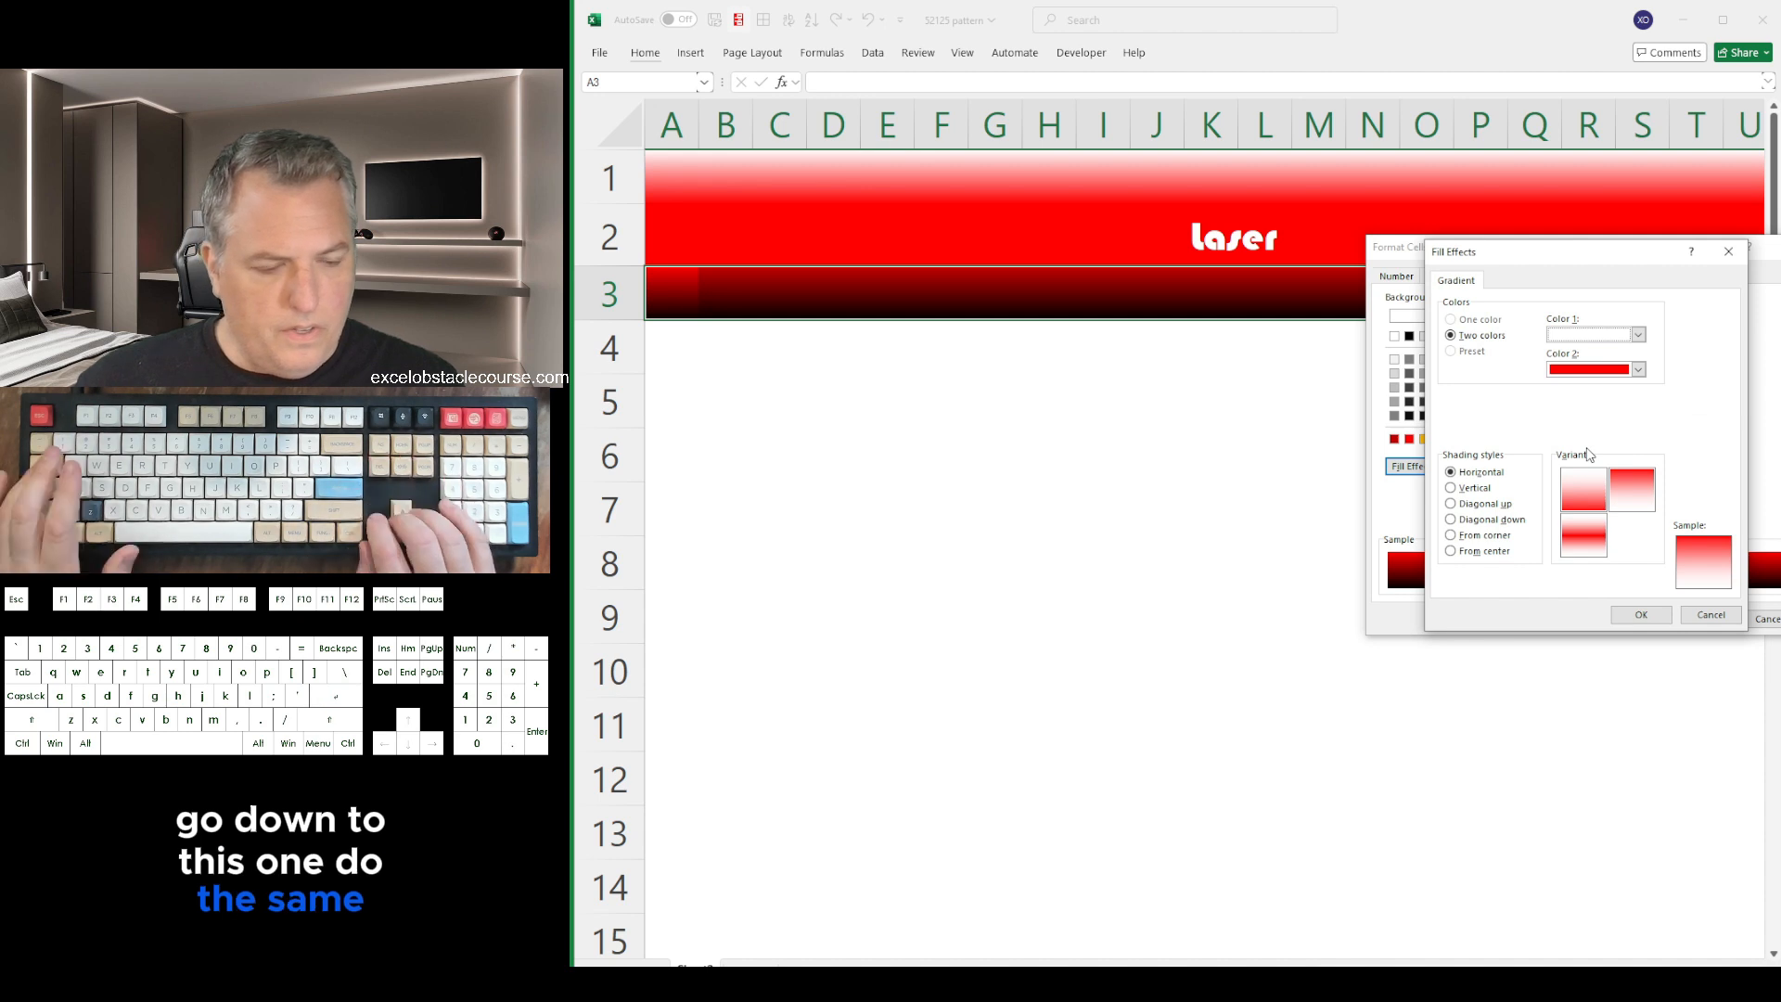
key(Tab)
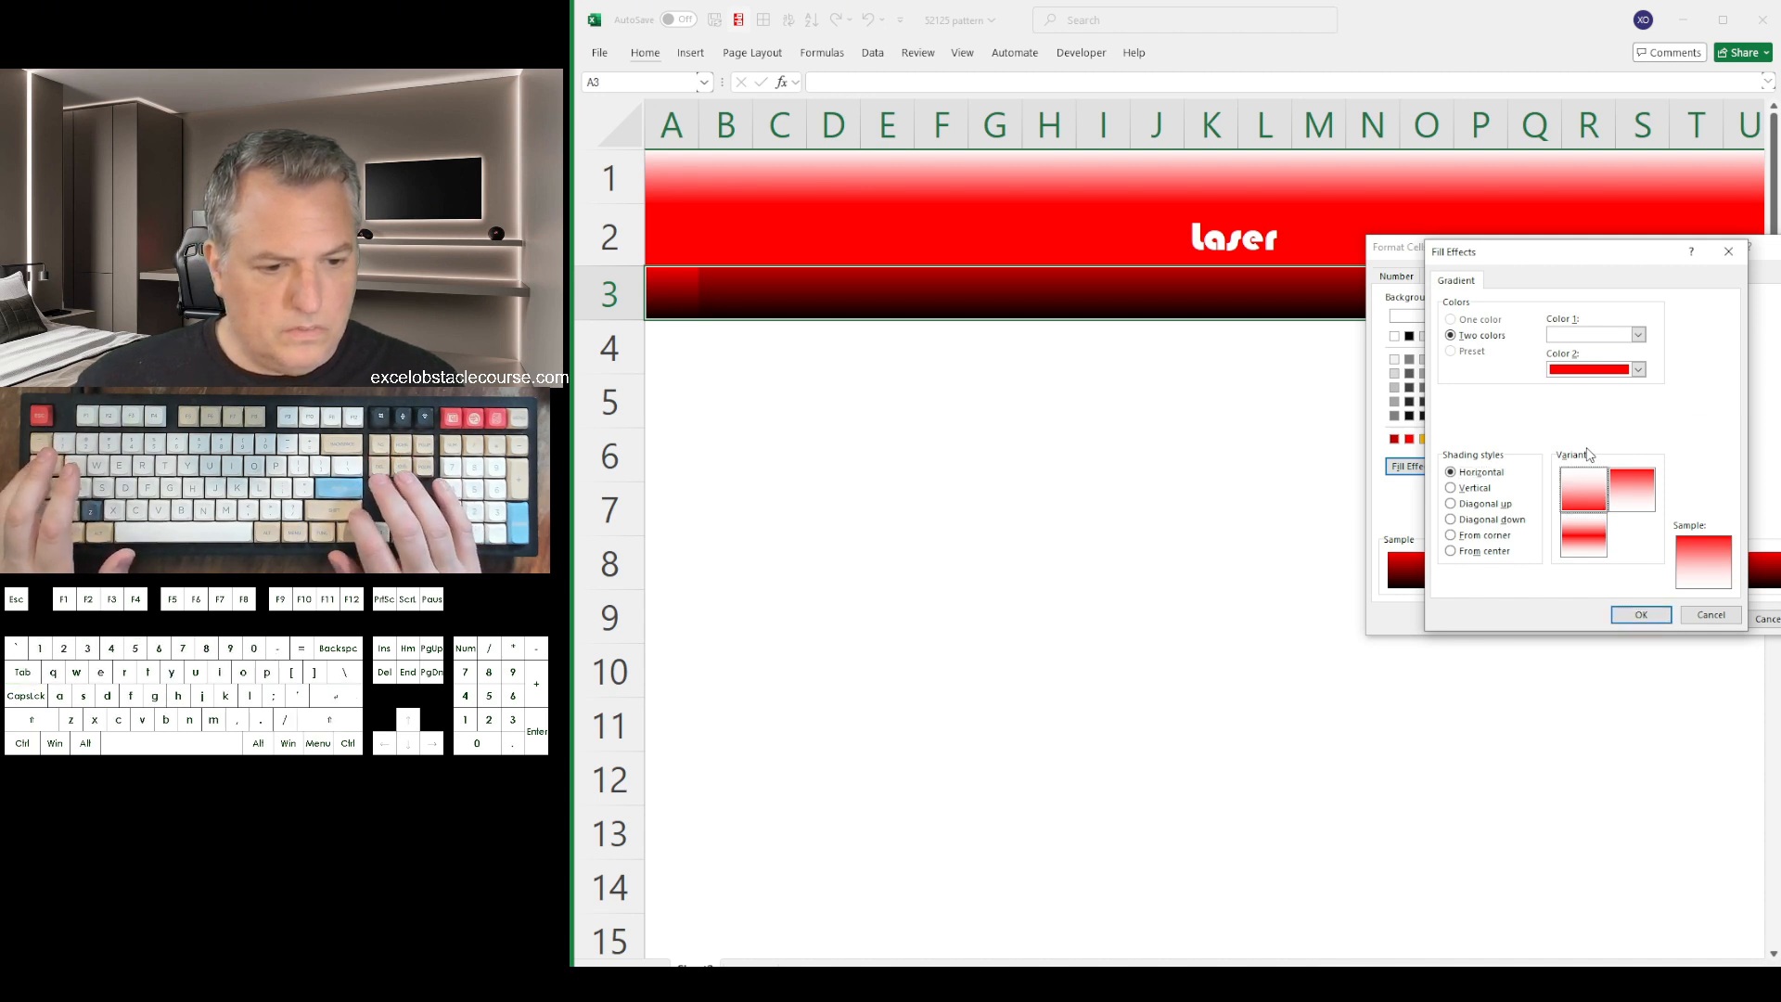
key(Return)
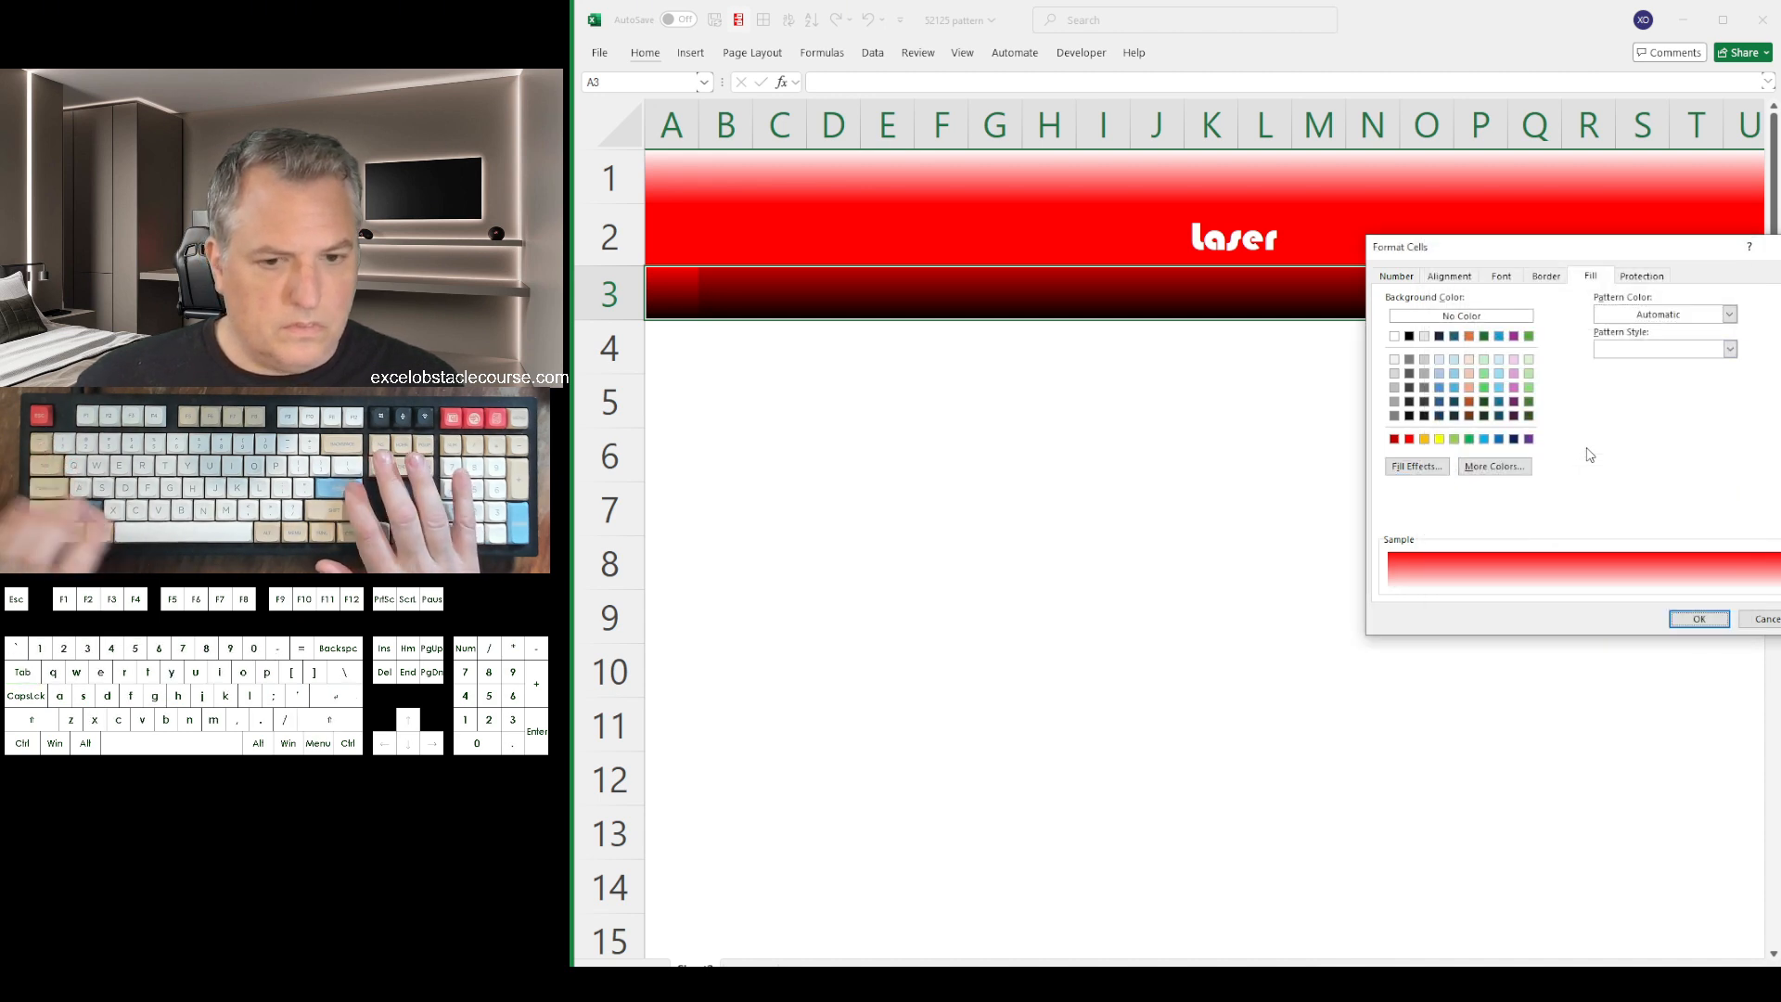
key(Return)
Examine the header with both edges fading into the white worksheet background
key(Down)
key(Down)
key(Down)
key(Down)
key(Down)
key(Up)
key(Up)
key(Up)
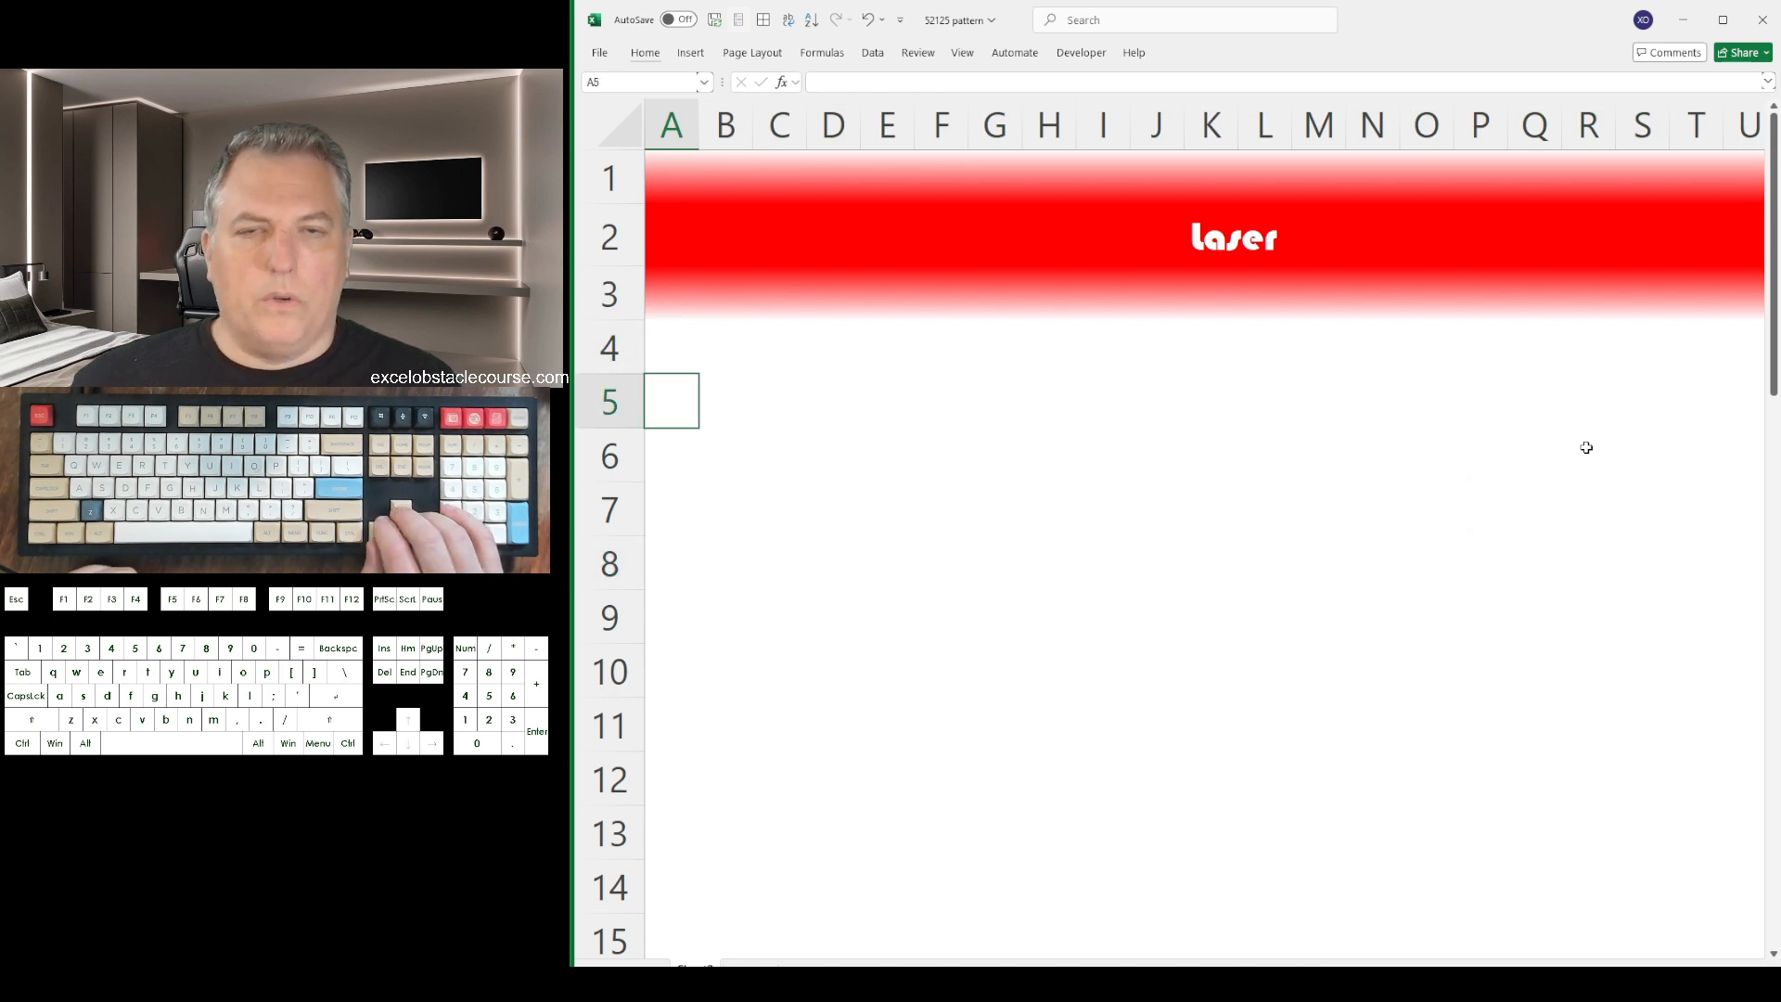
key(Right)
key(Right)
key(Right)
key(Right)
key(Right)
key(Right)
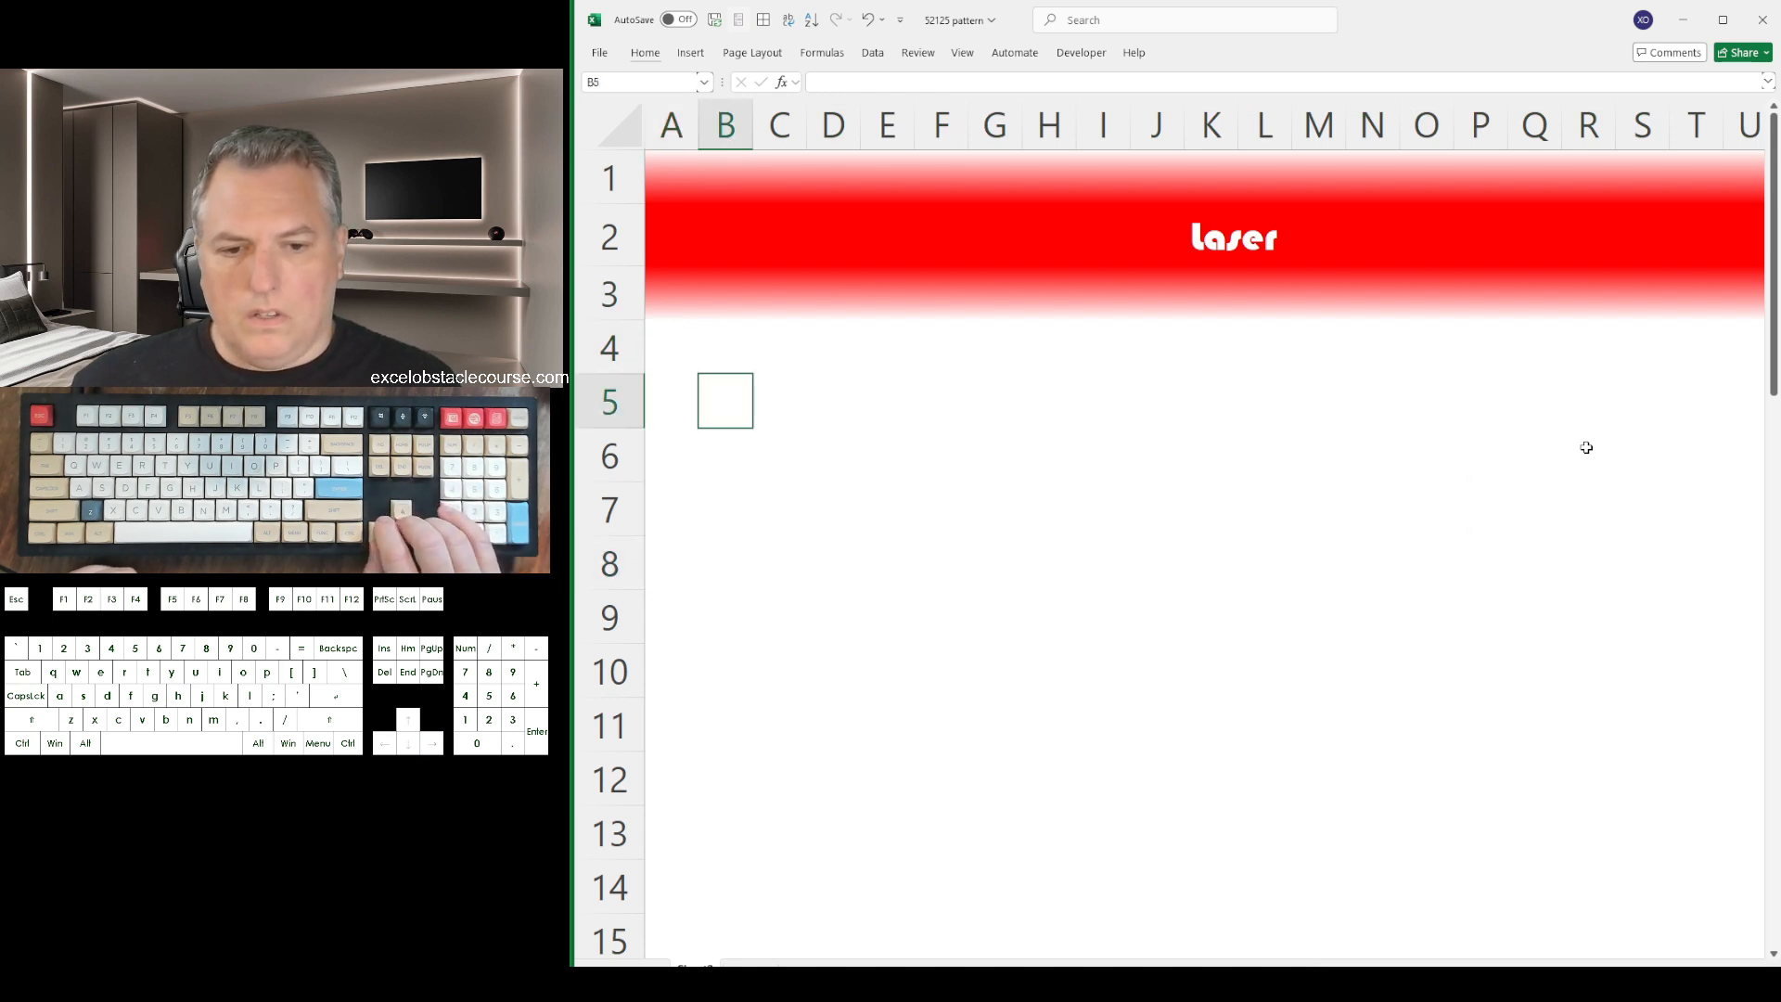
Undo the white gradients and the light fills below the header, back to the black worksheet background with the centered title
key(ctrl+z)
key(ctrl+z)
key(ctrl+z)
key(ctrl+z)
key(ctrl+z)
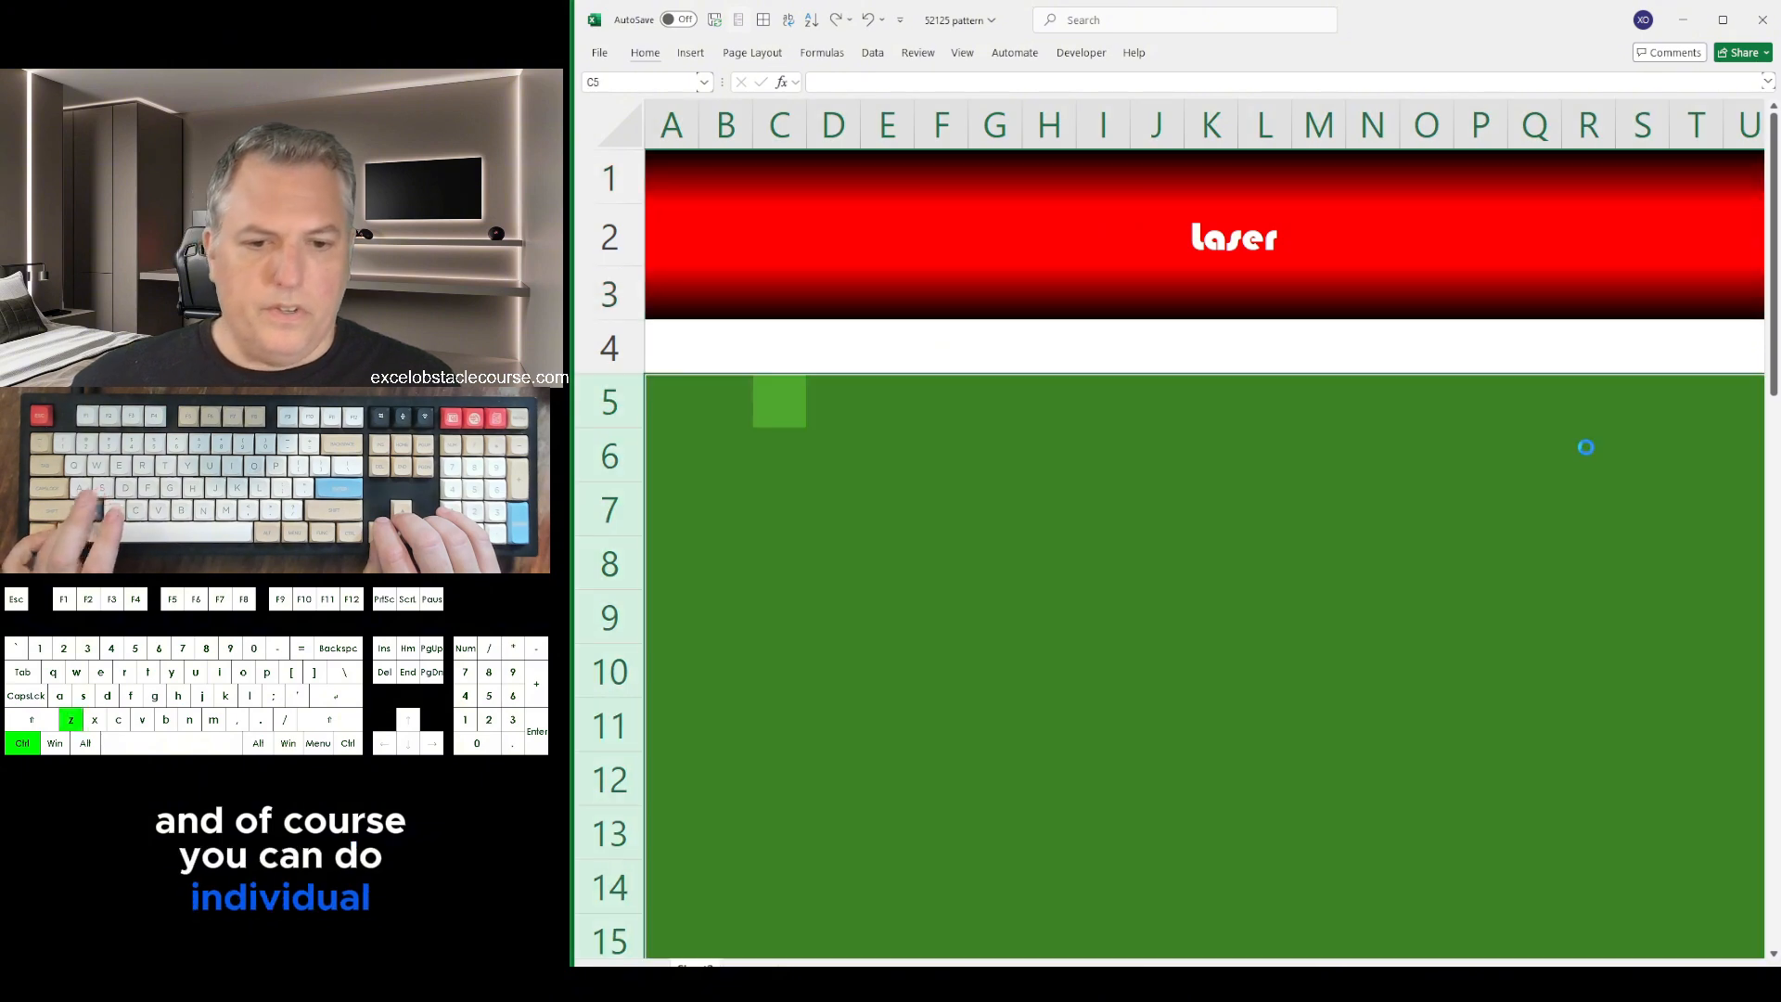
key(ctrl+z)
key(ctrl+z)
key(ctrl+z)
key(ctrl+z)
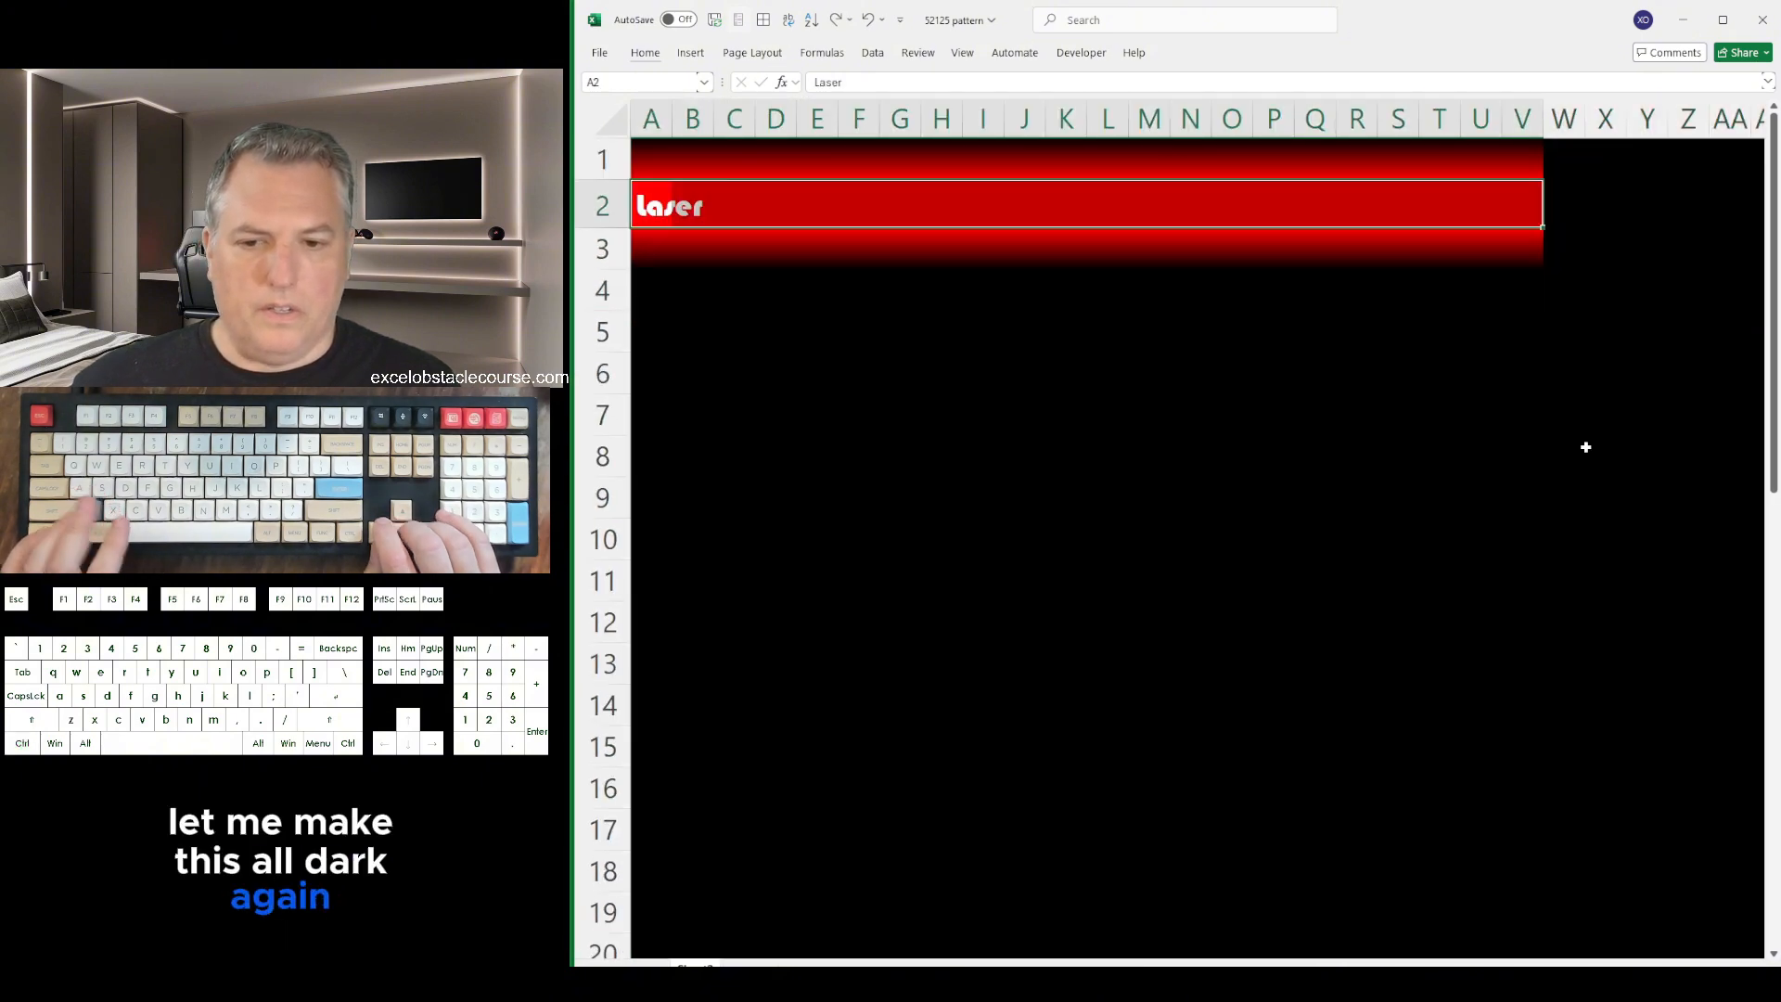
Zoom in on the worksheet and select cell F5 in the black area below the header
key(Down)
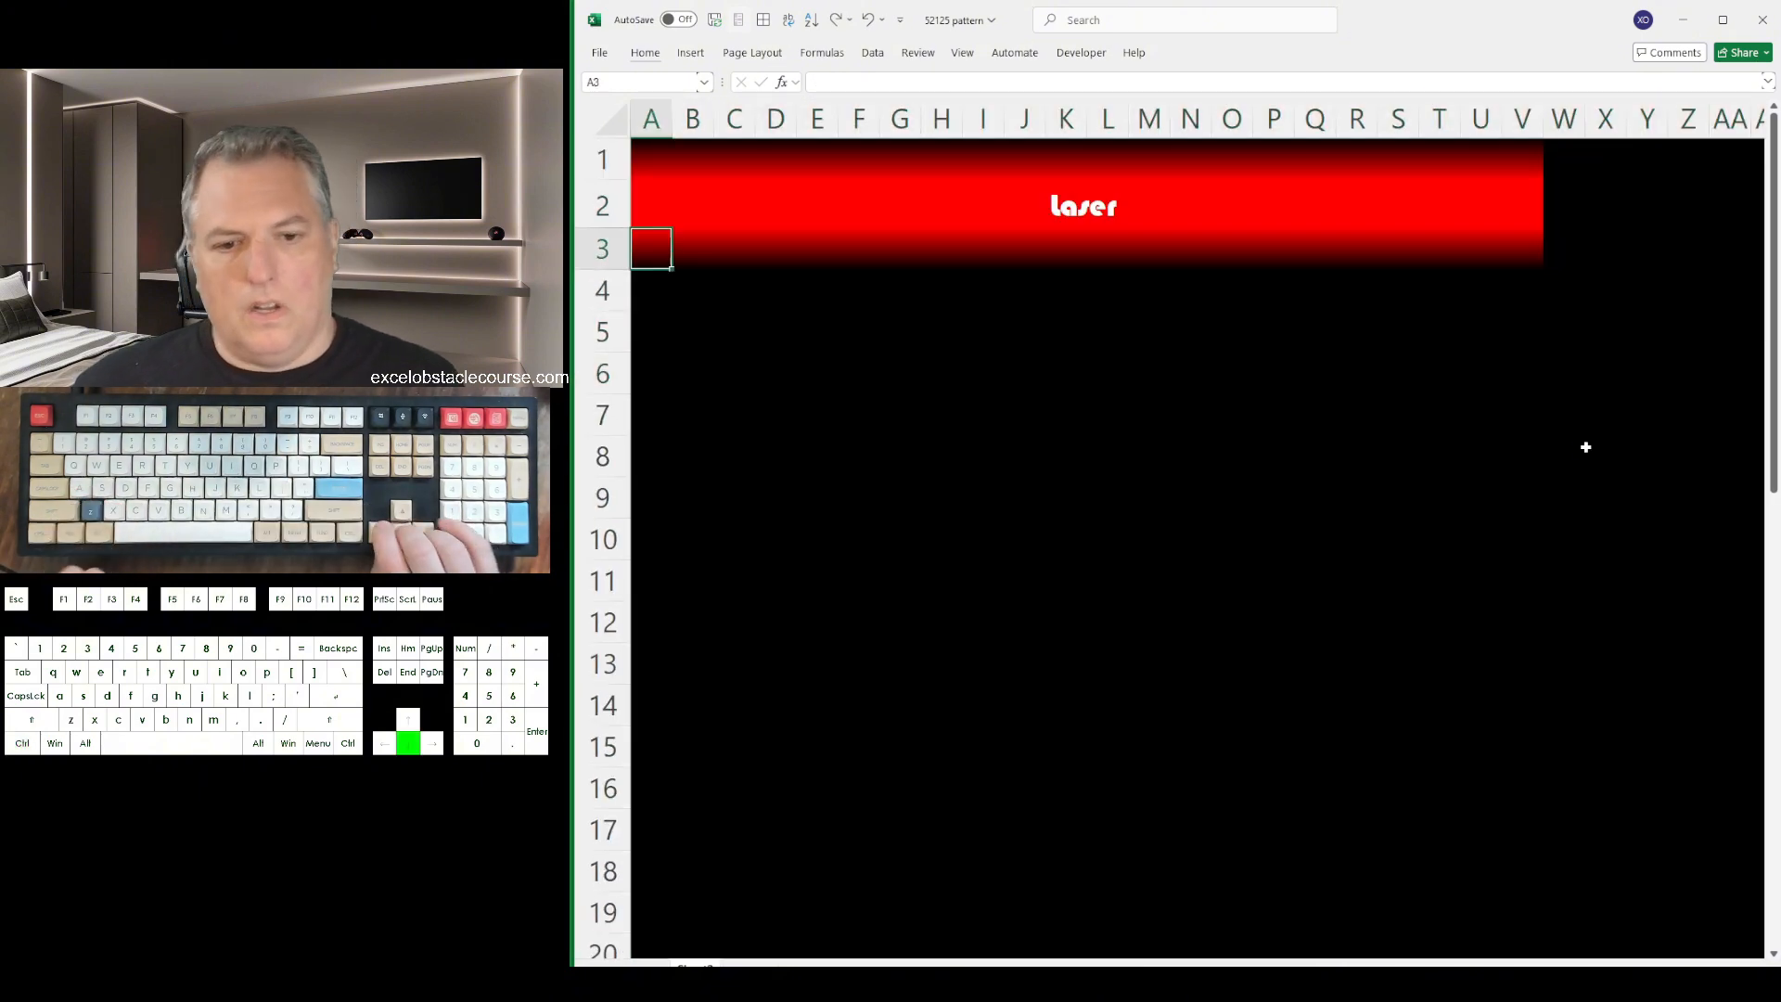
key(Down)
key(Down)
key(Down)
key(Down)
key(Right)
key(Right)
key(Right)
key(Right)
key(Right)
key(Right)
key(Right)
key(Right)
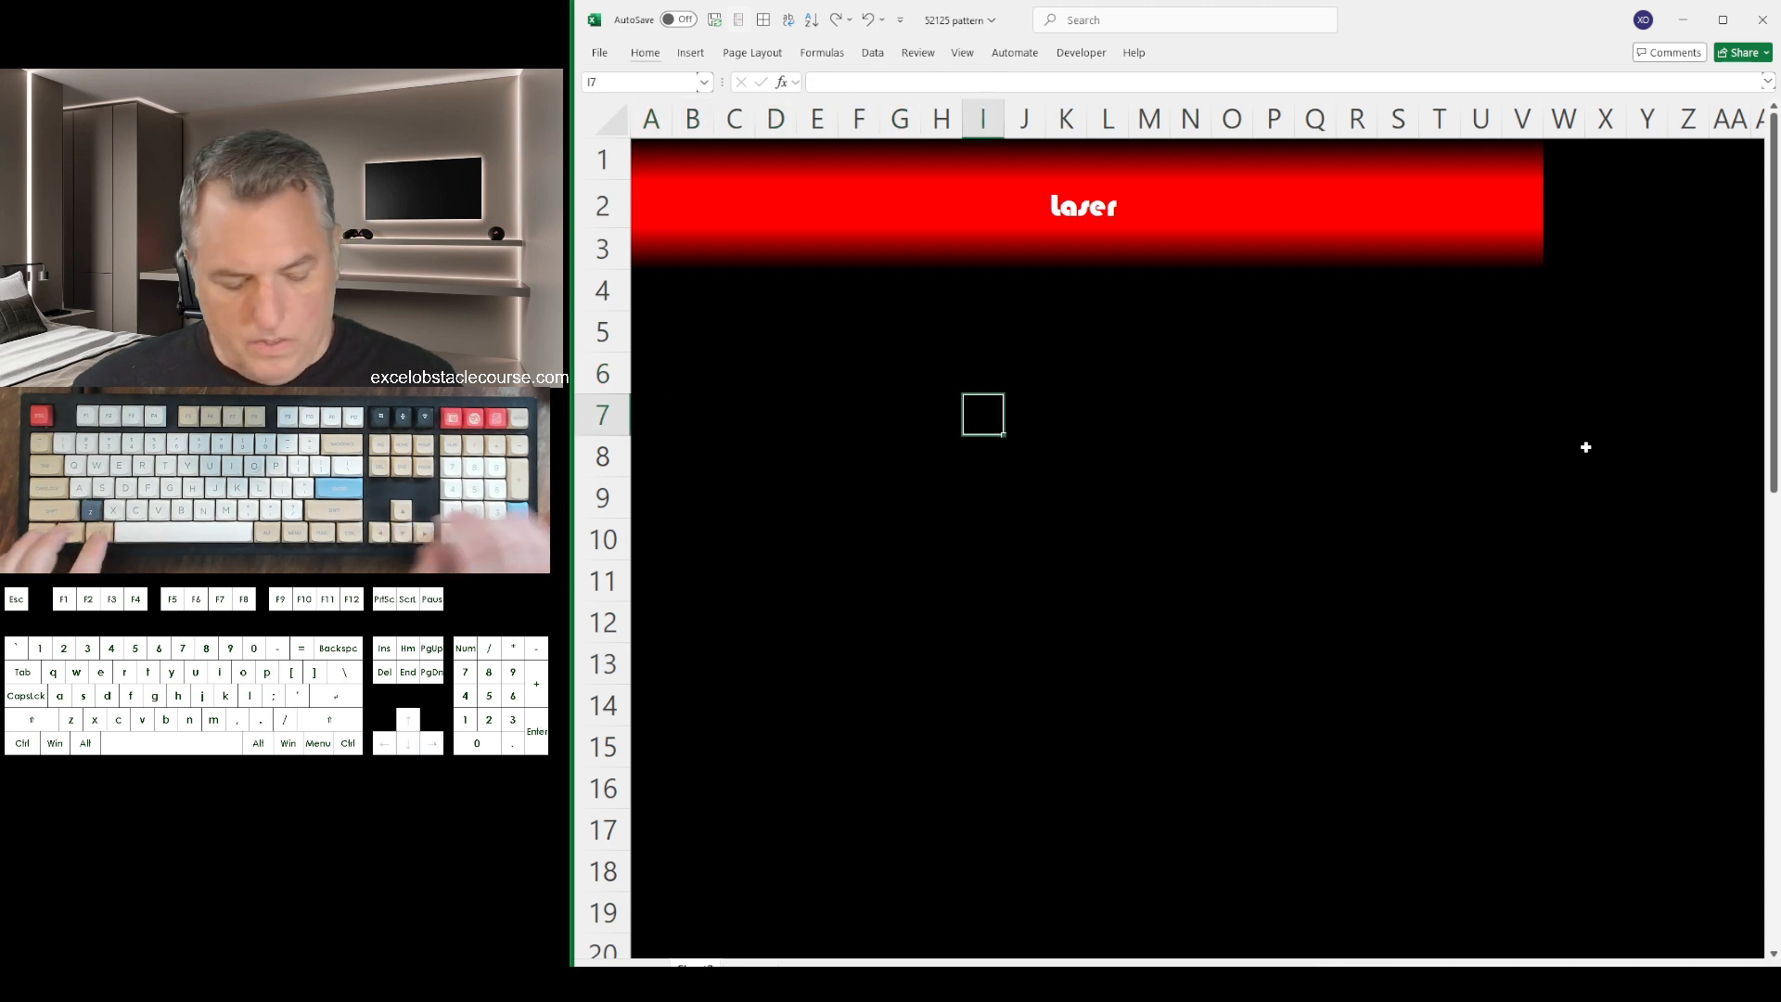
key(ctrl+alt+KP_Add)
key(ctrl+alt+KP_Add)
key(ctrl+alt+KP_Add)
key(ctrl+alt+KP_Add)
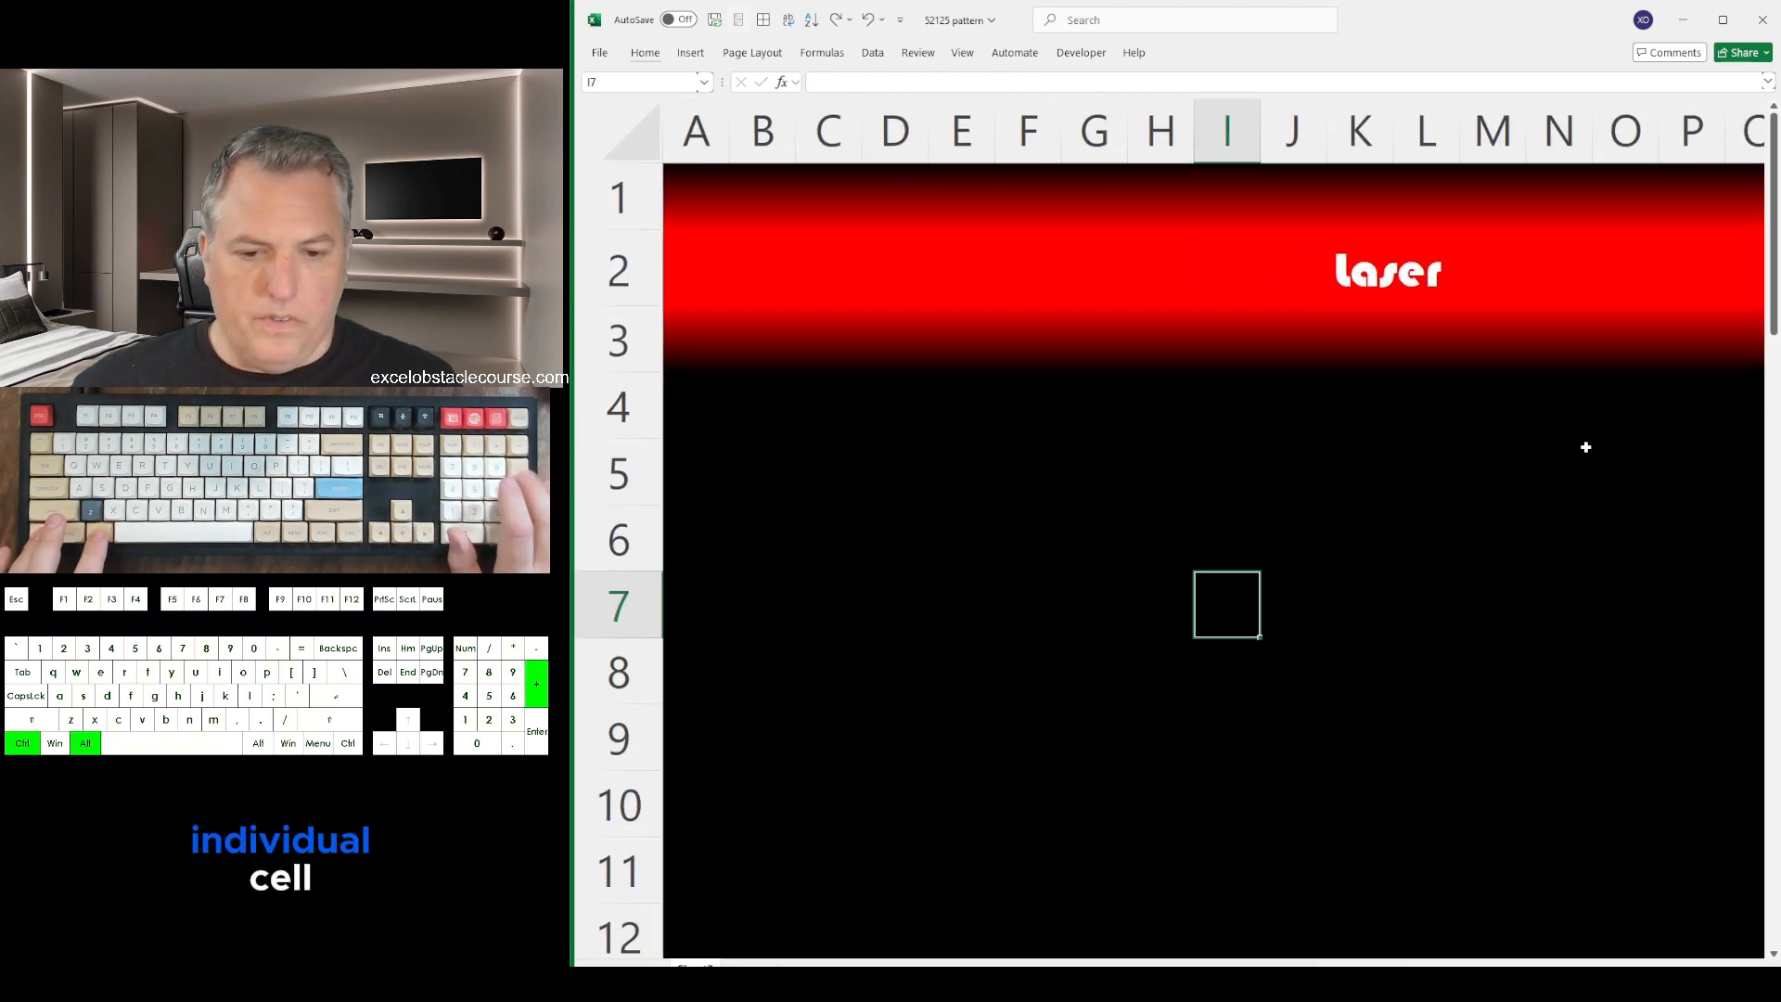
key(Up)
key(Up)
key(Left)
key(Left)
key(Left)
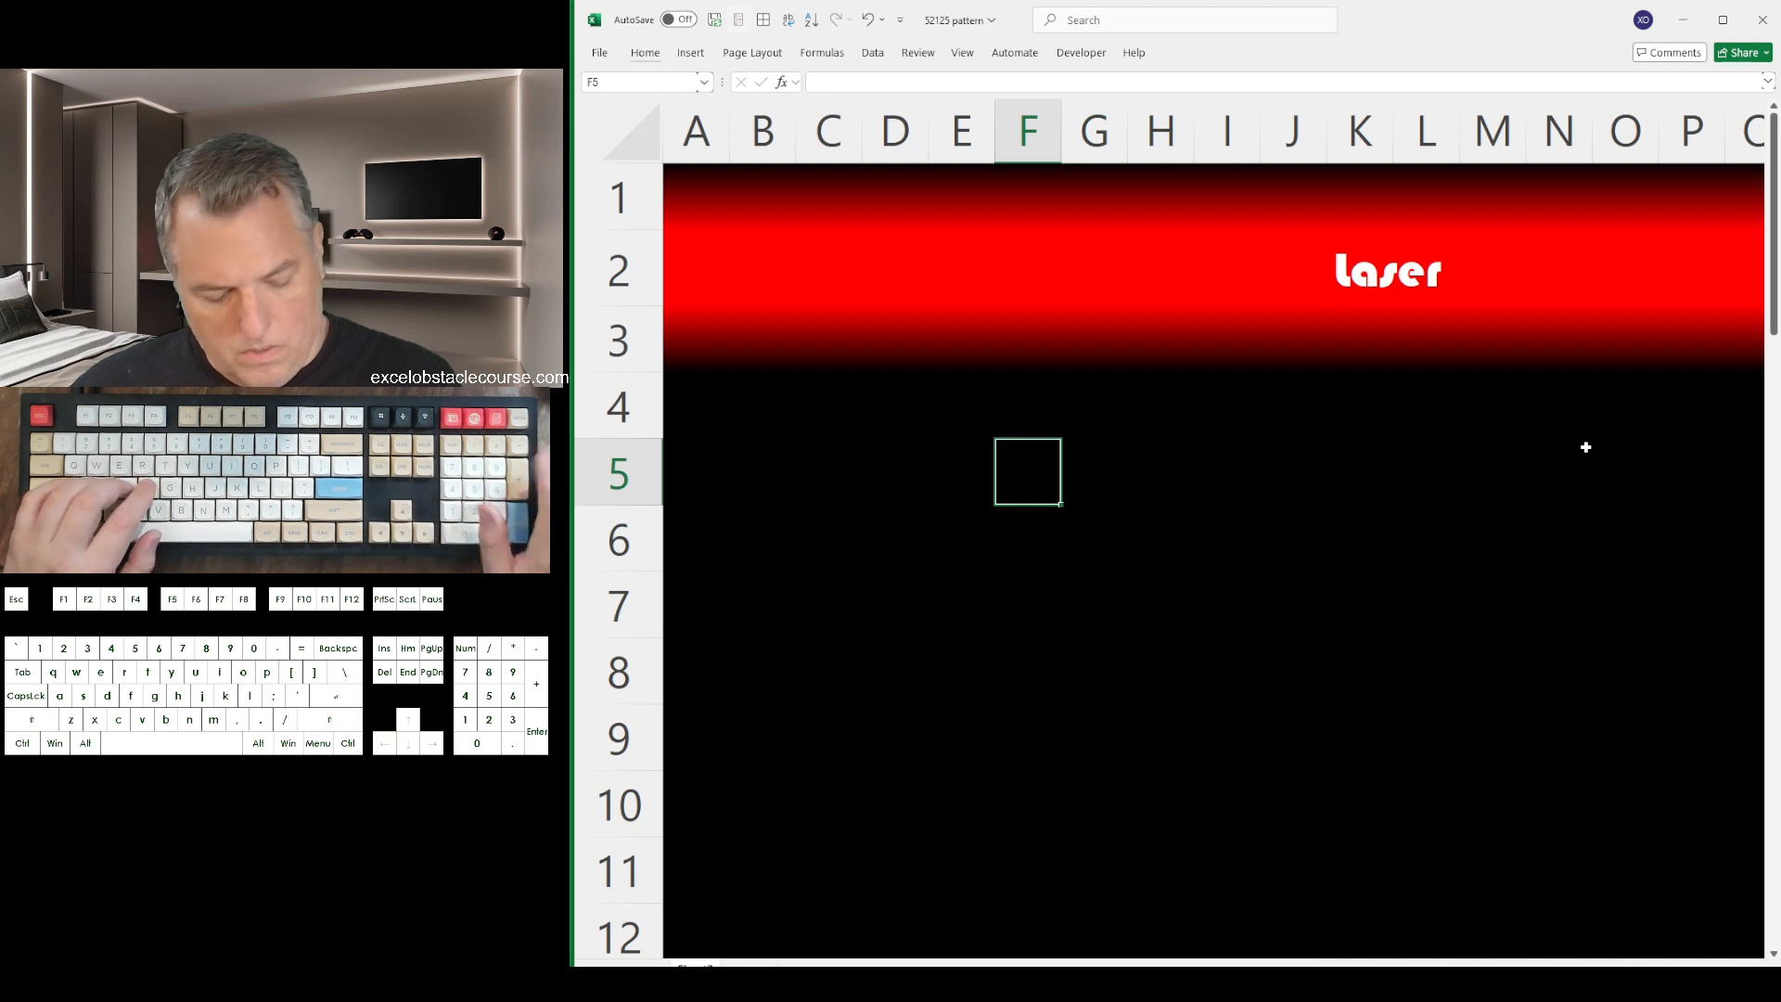
Open the gradient fill effects for cell F5 and set the shading style to From center
key(Menu)
key(f)
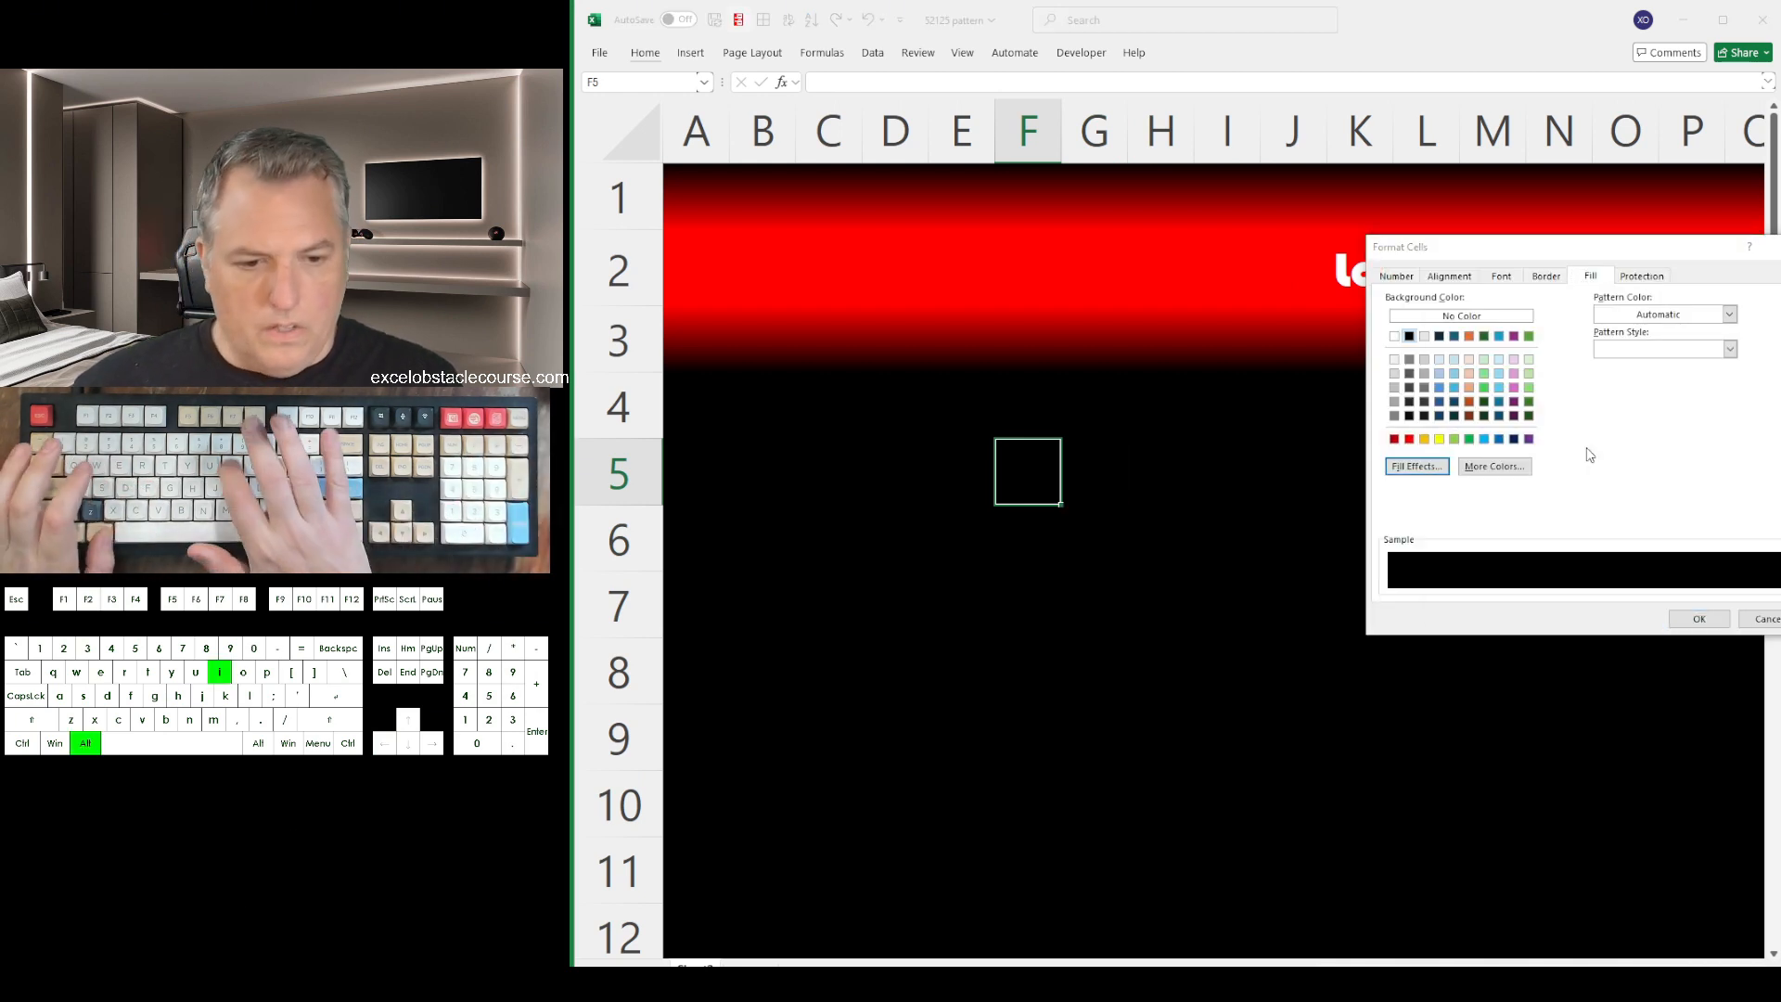
key(alt+i)
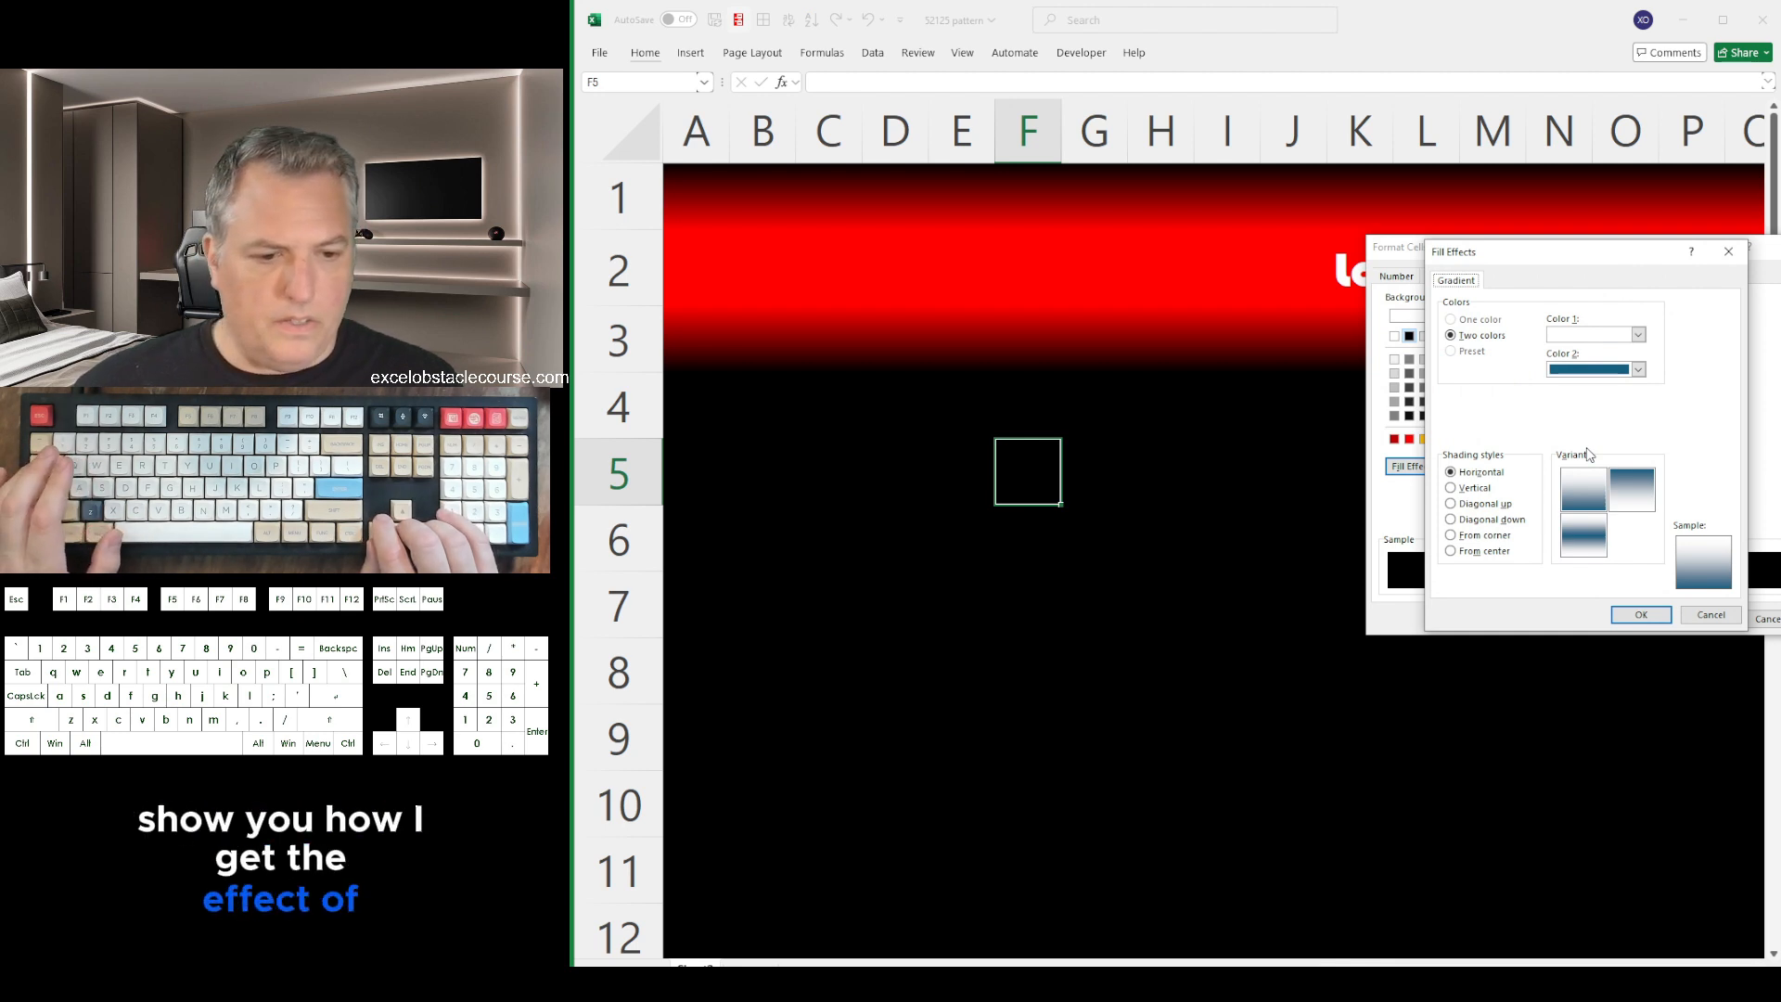
key(Down)
key(Down)
key(Down)
key(Down)
key(Down)
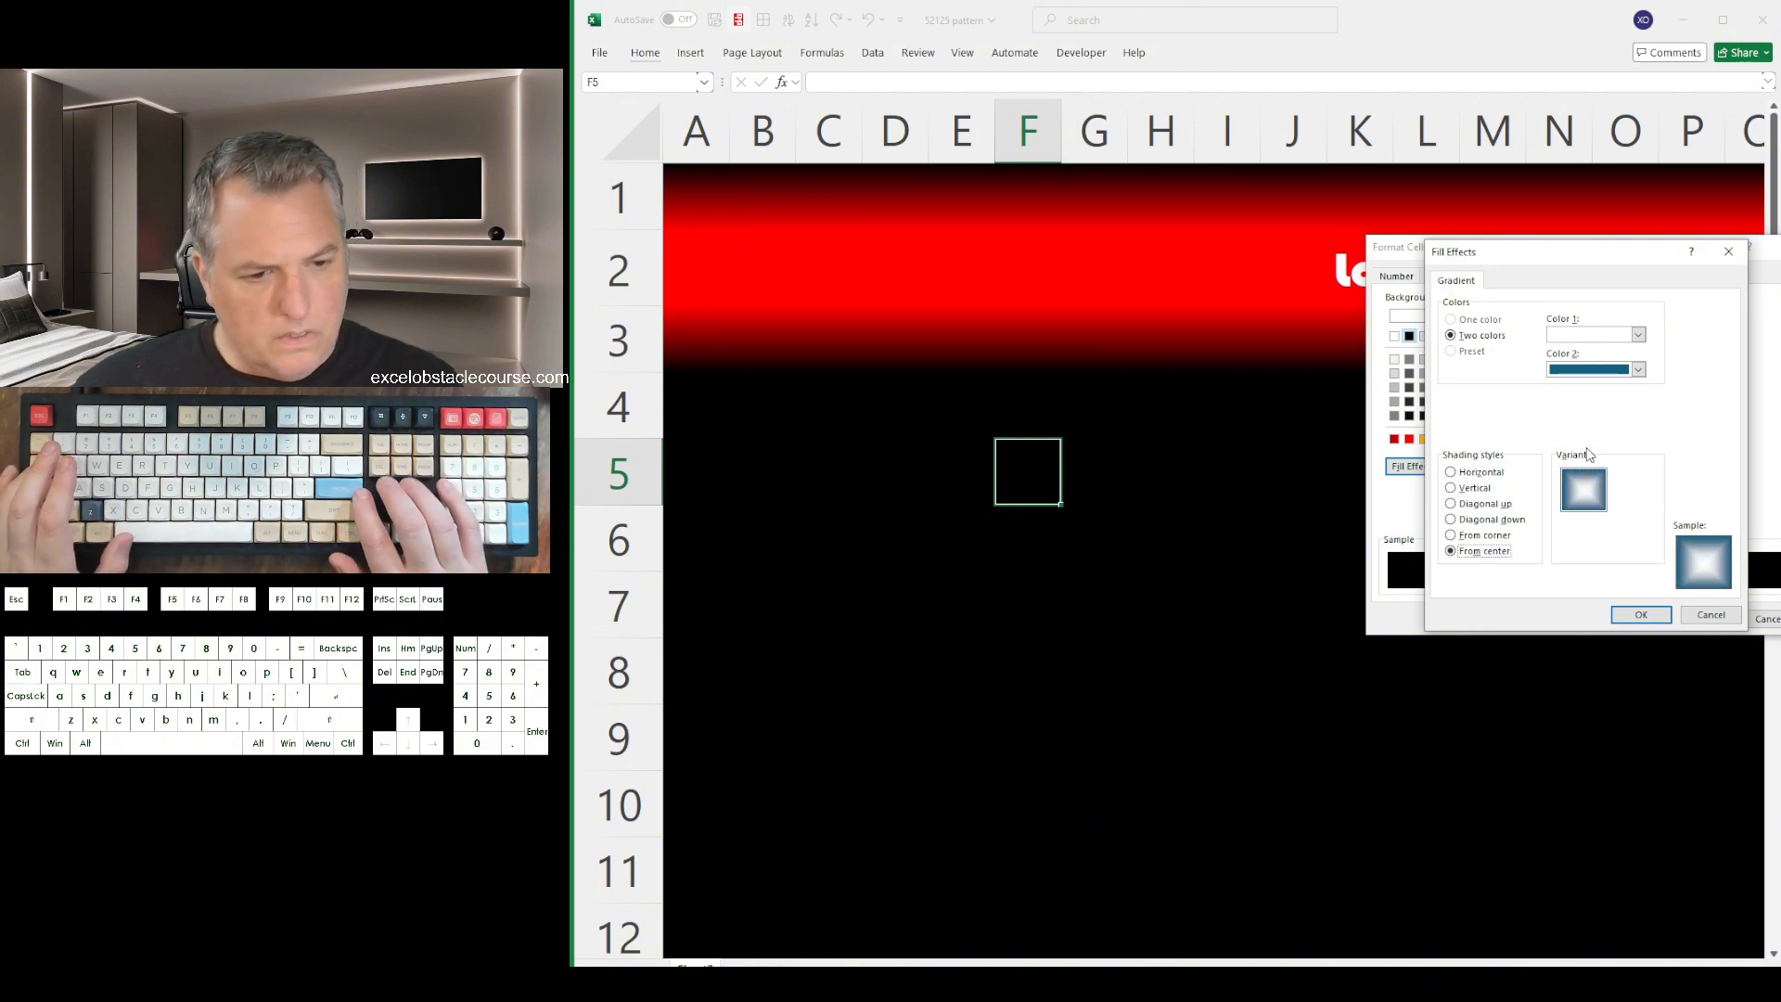
Set the gradient's Color 2 to black and Color 1 to yellow, and apply the fill to F5
key(Down)
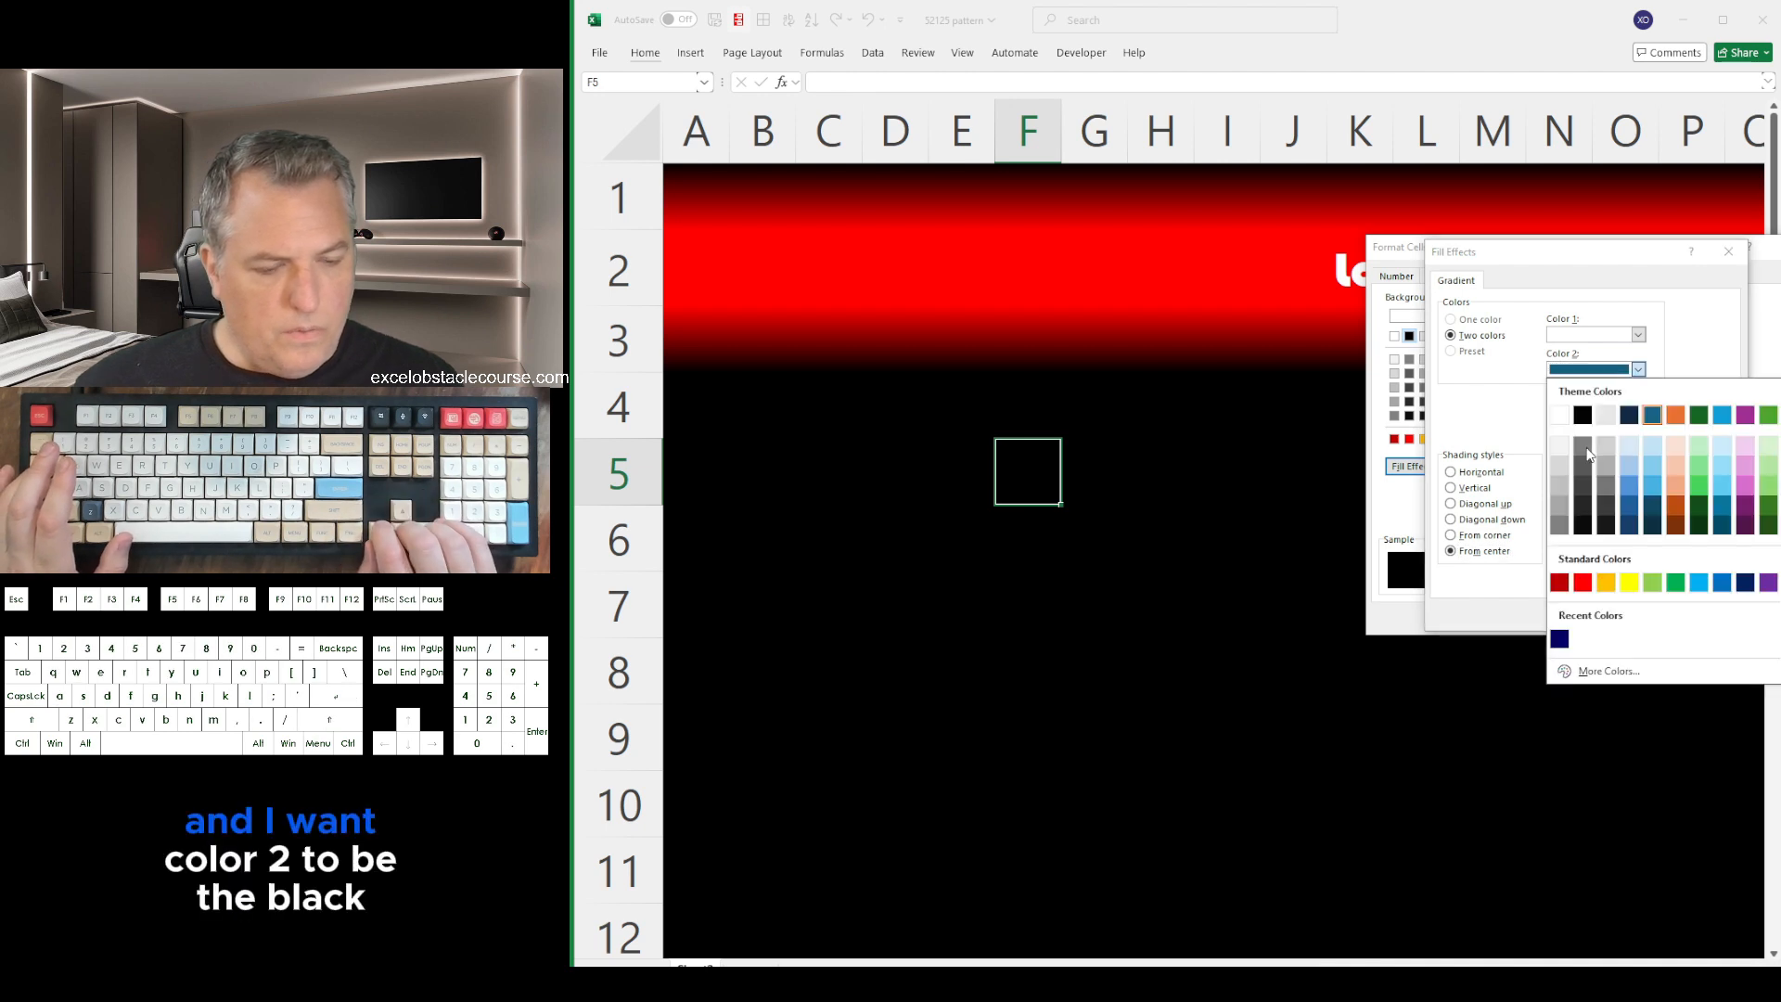
key(Down)
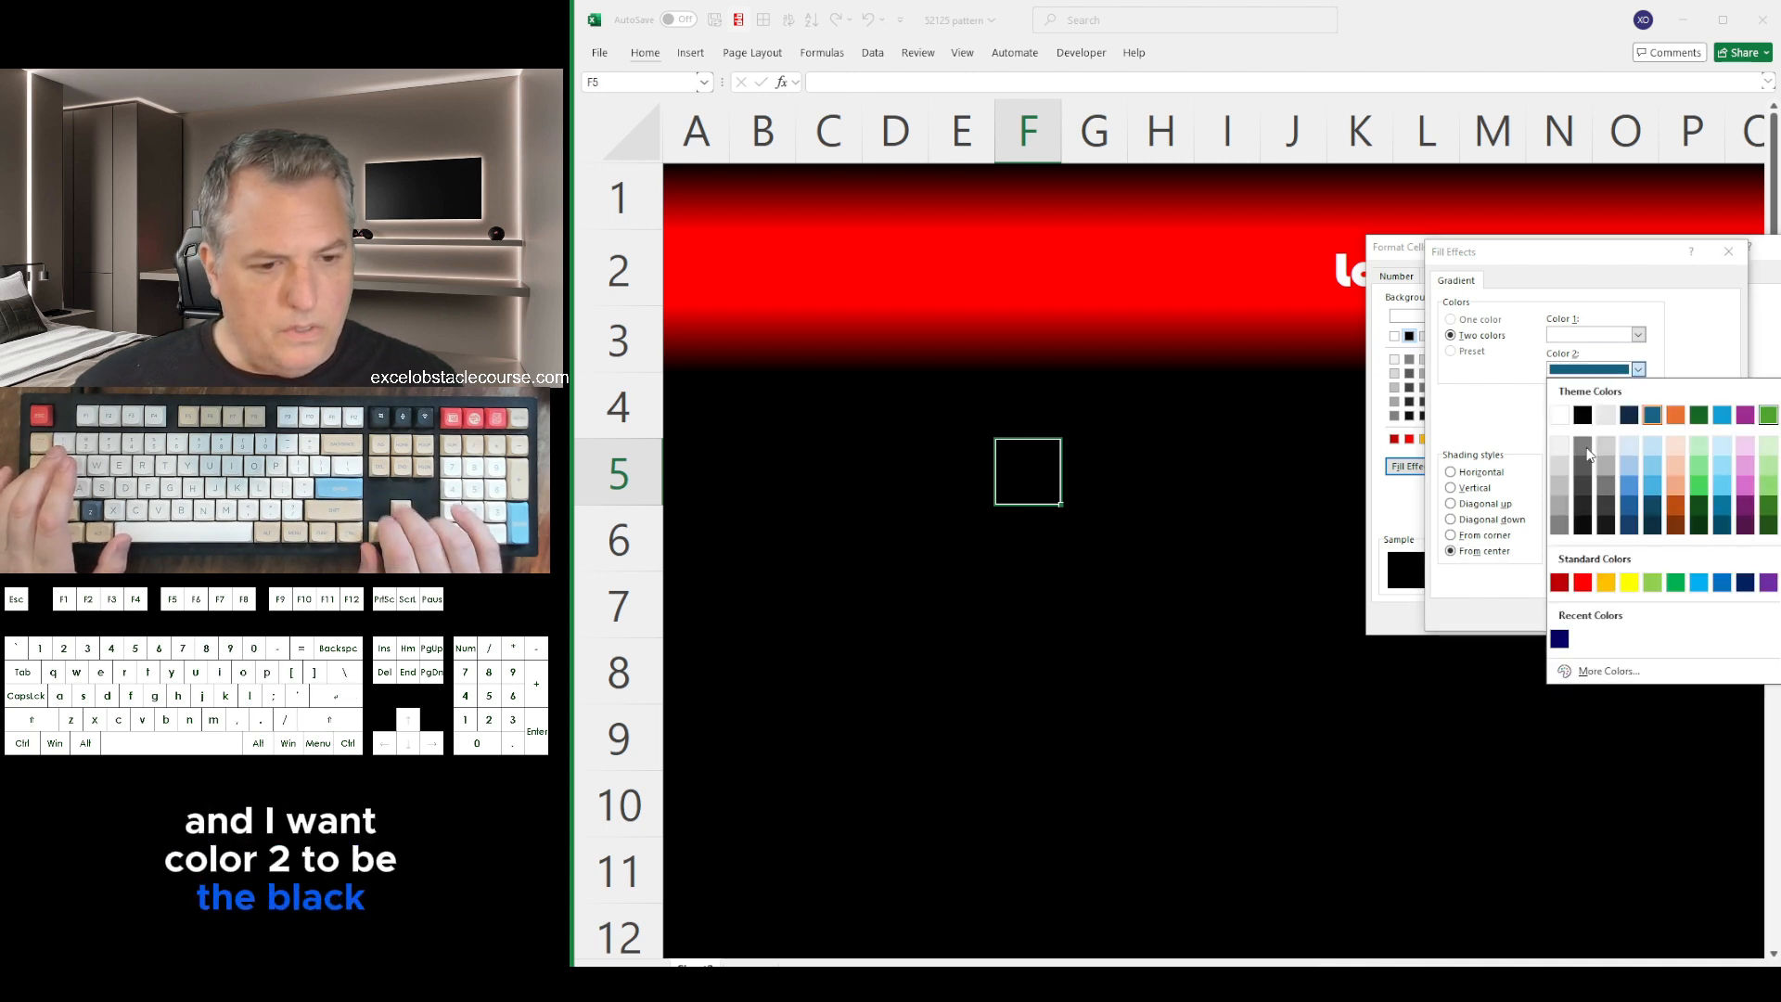
key(Down)
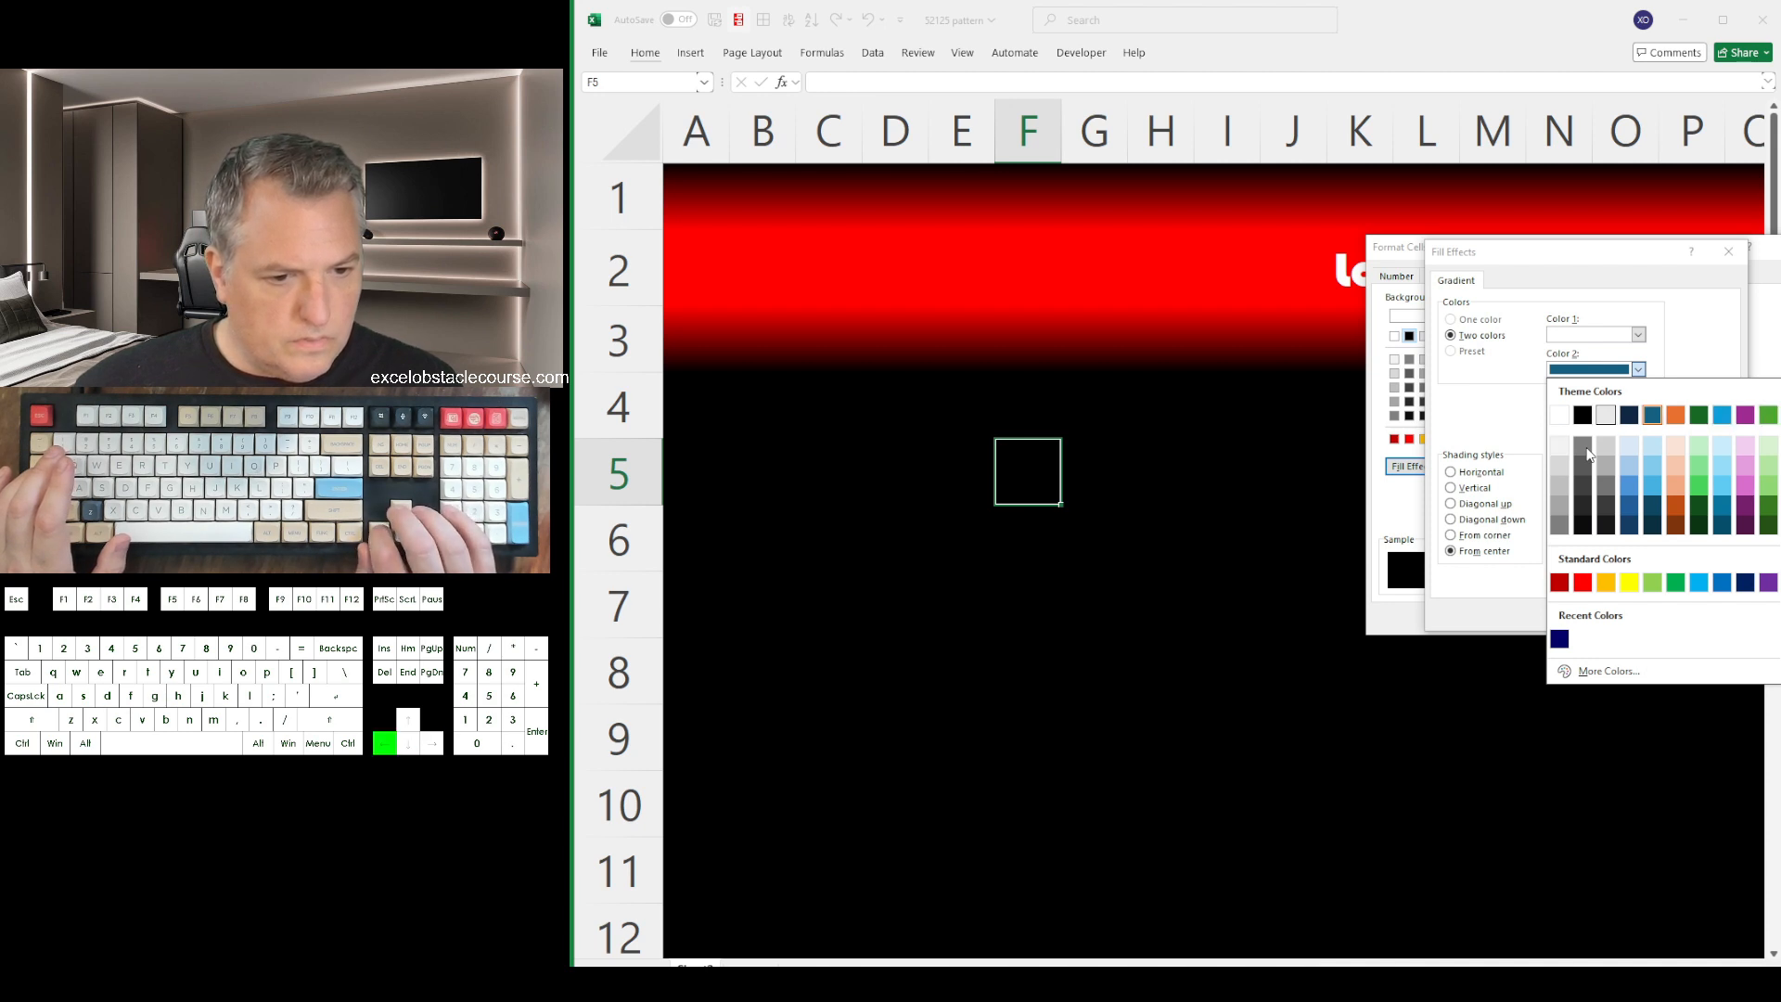
key(Return)
key(shift+Tab)
key(Down)
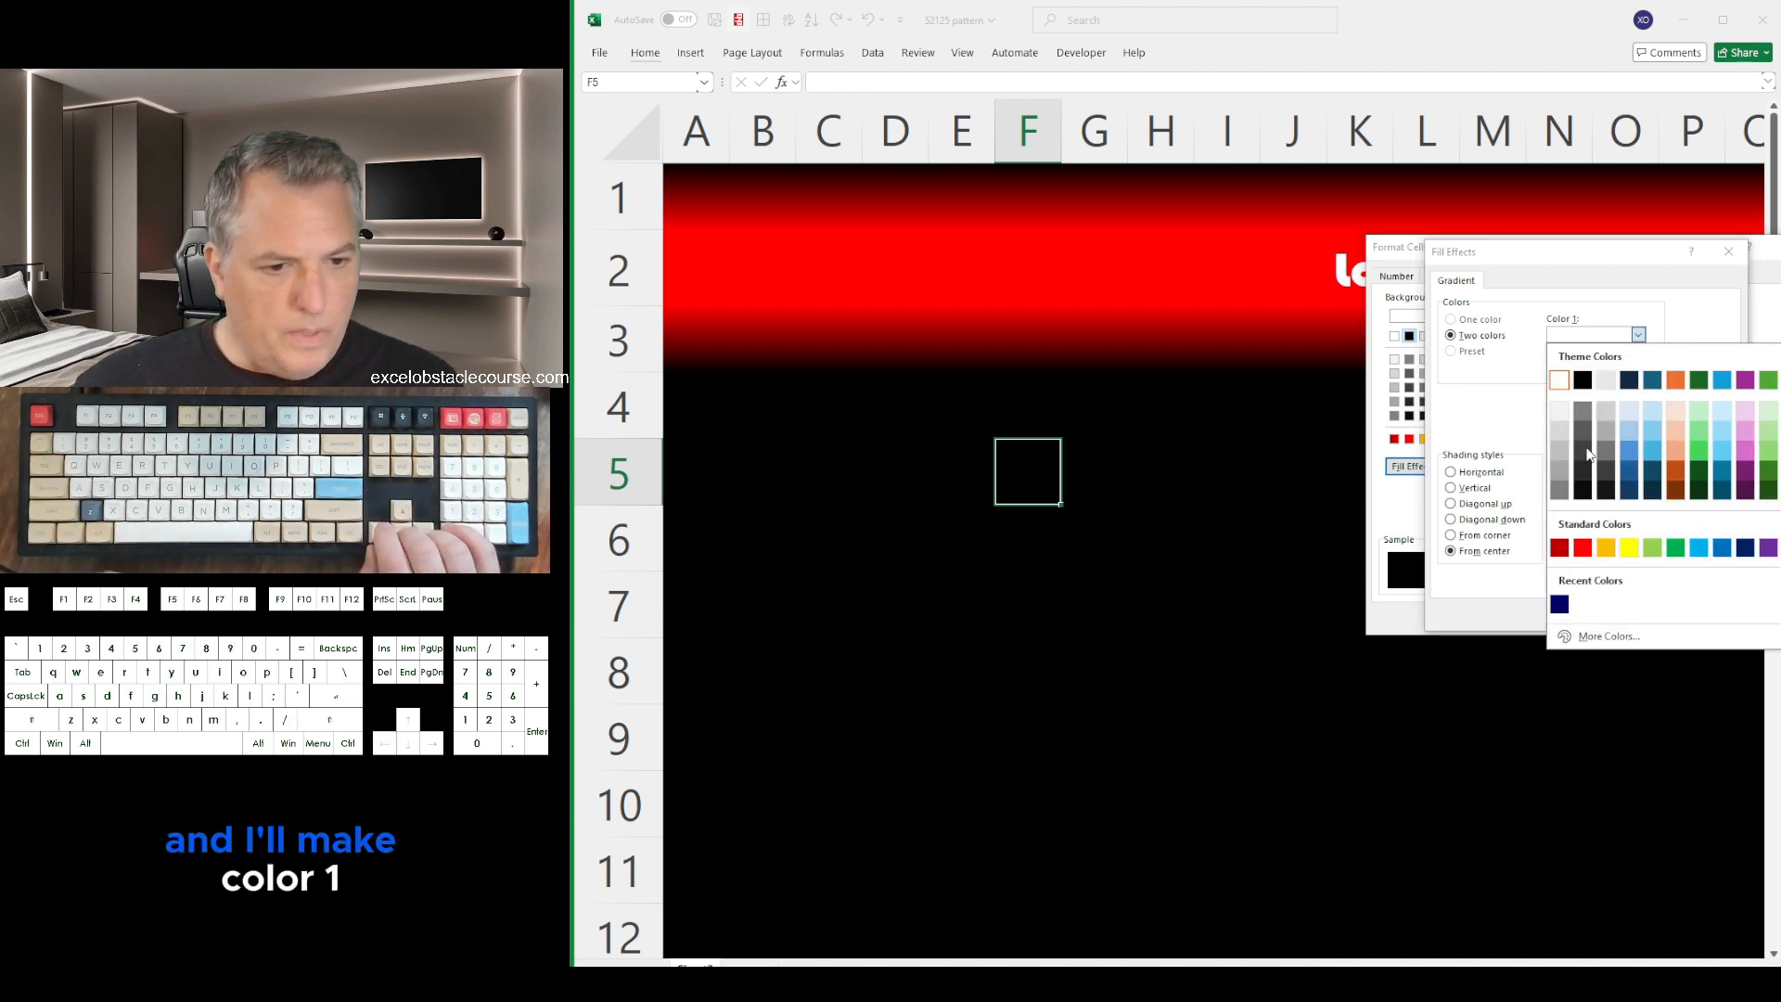
key(Down)
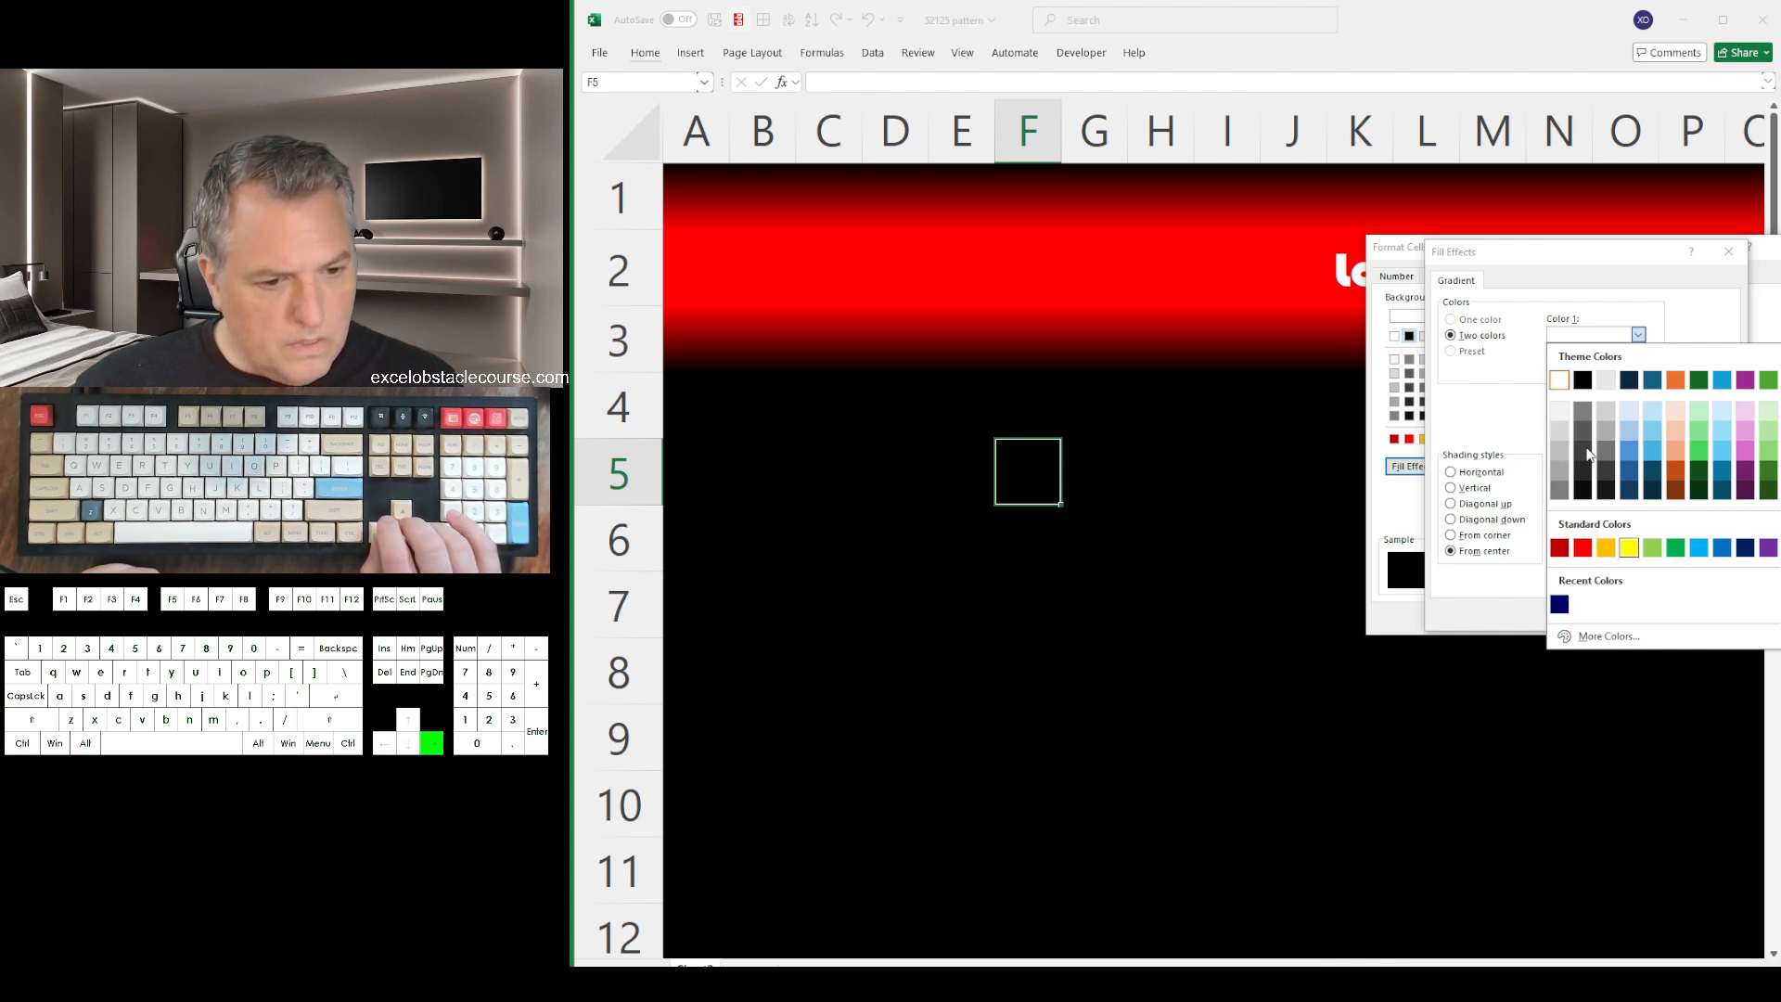
key(Return)
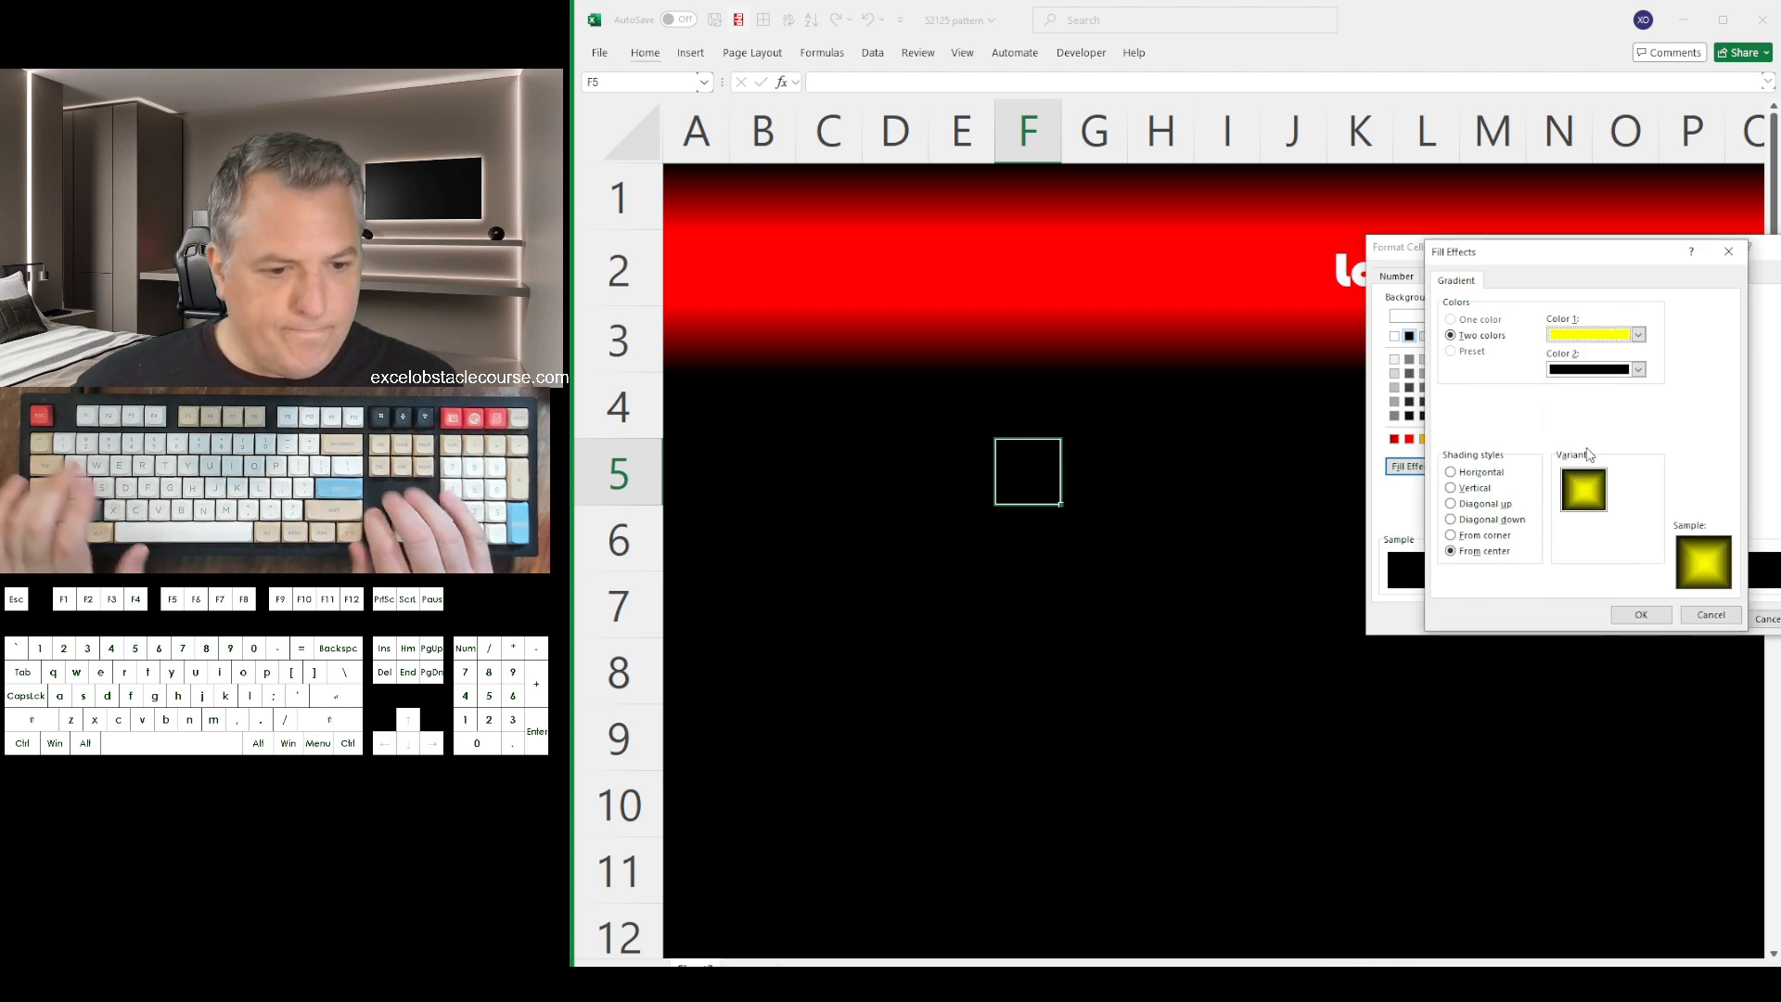
key(Tab)
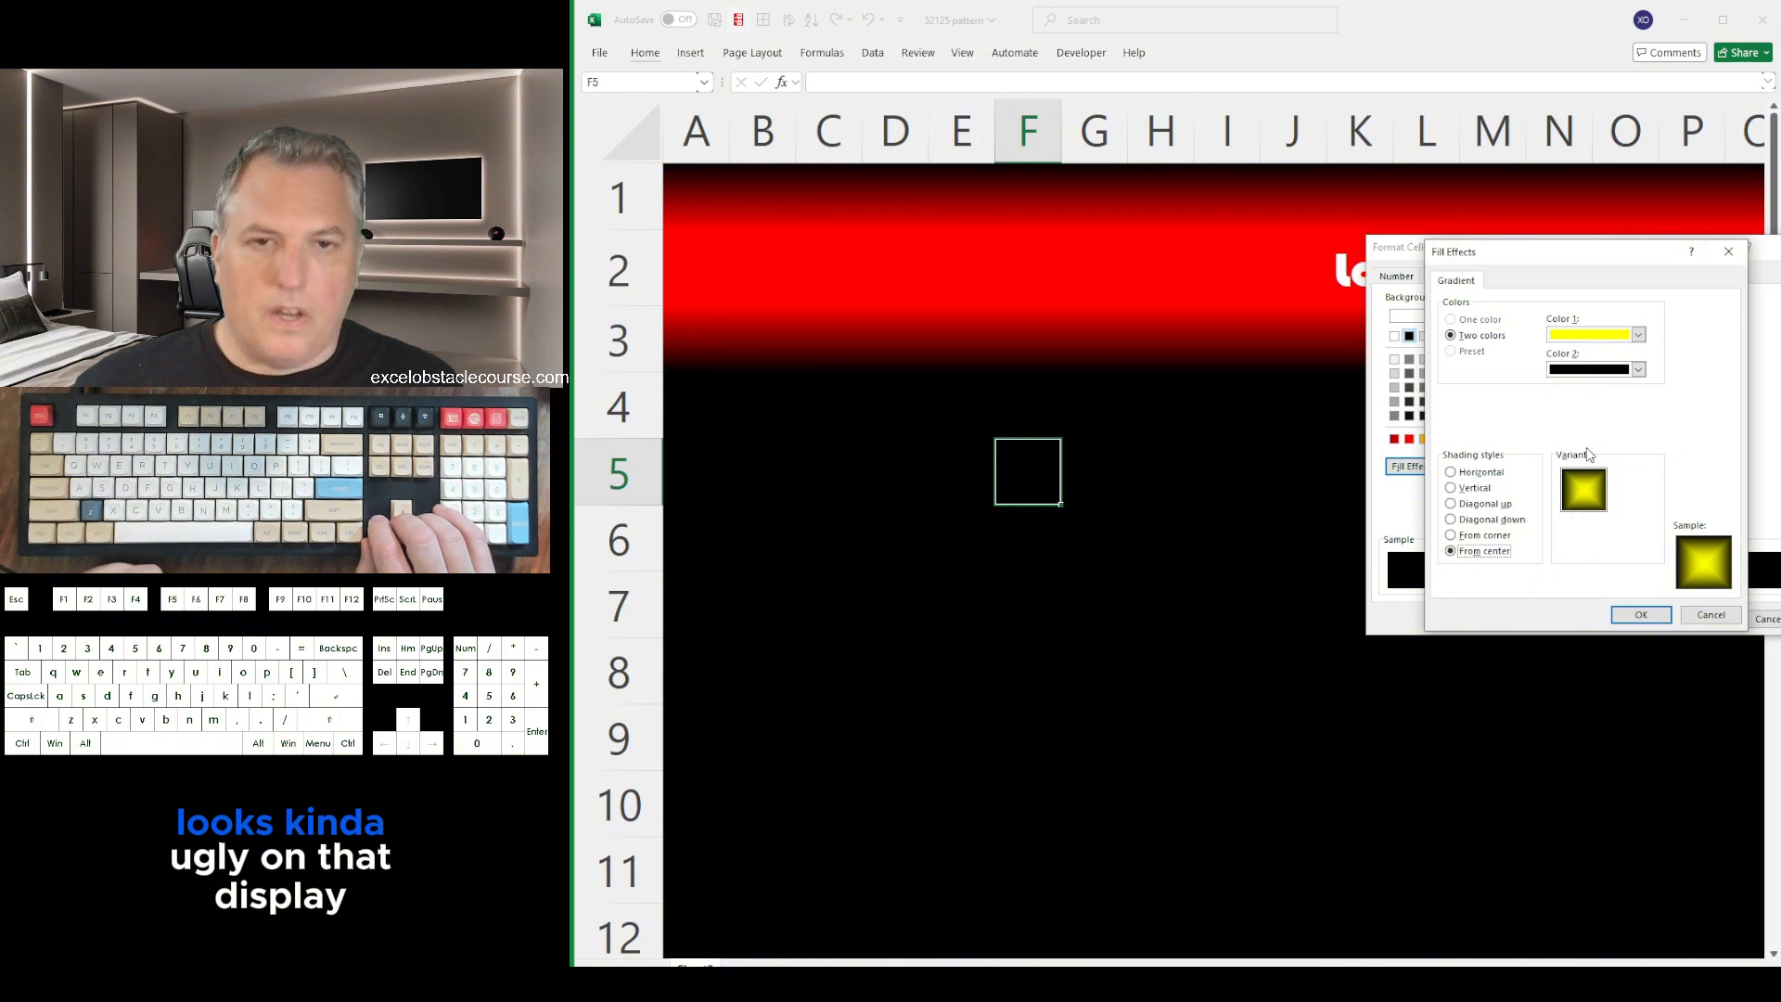
key(Return)
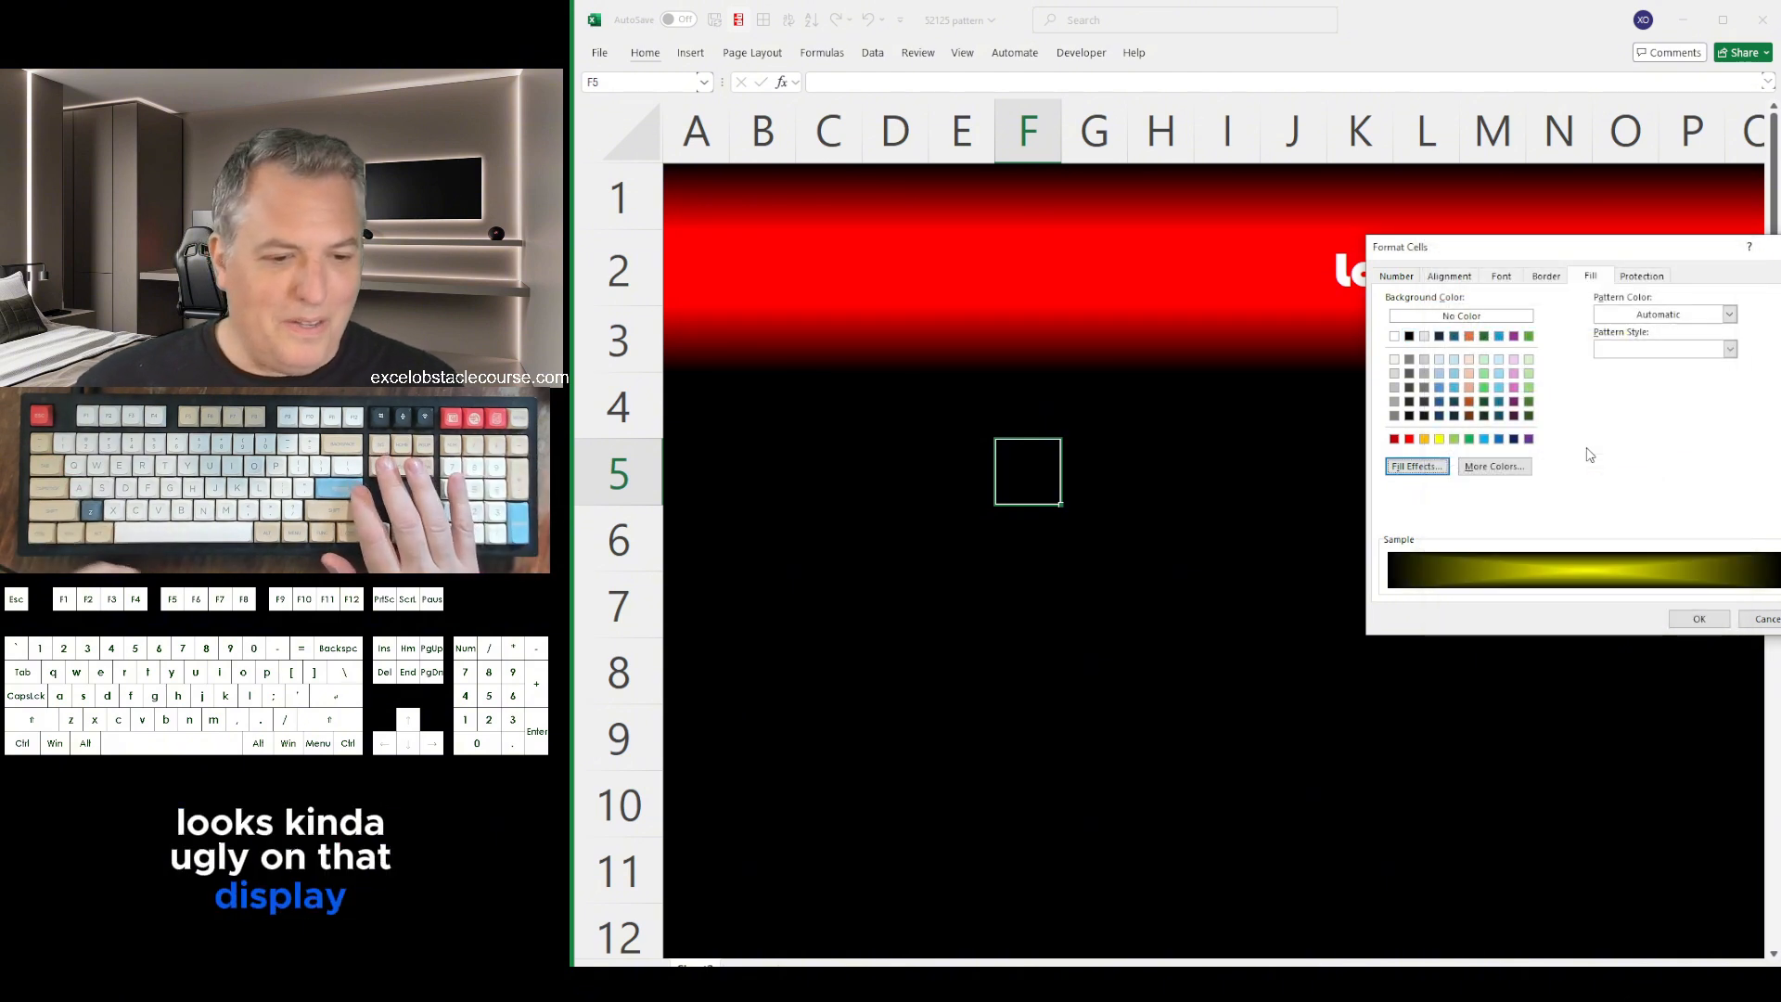
key(Tab)
key(Return)
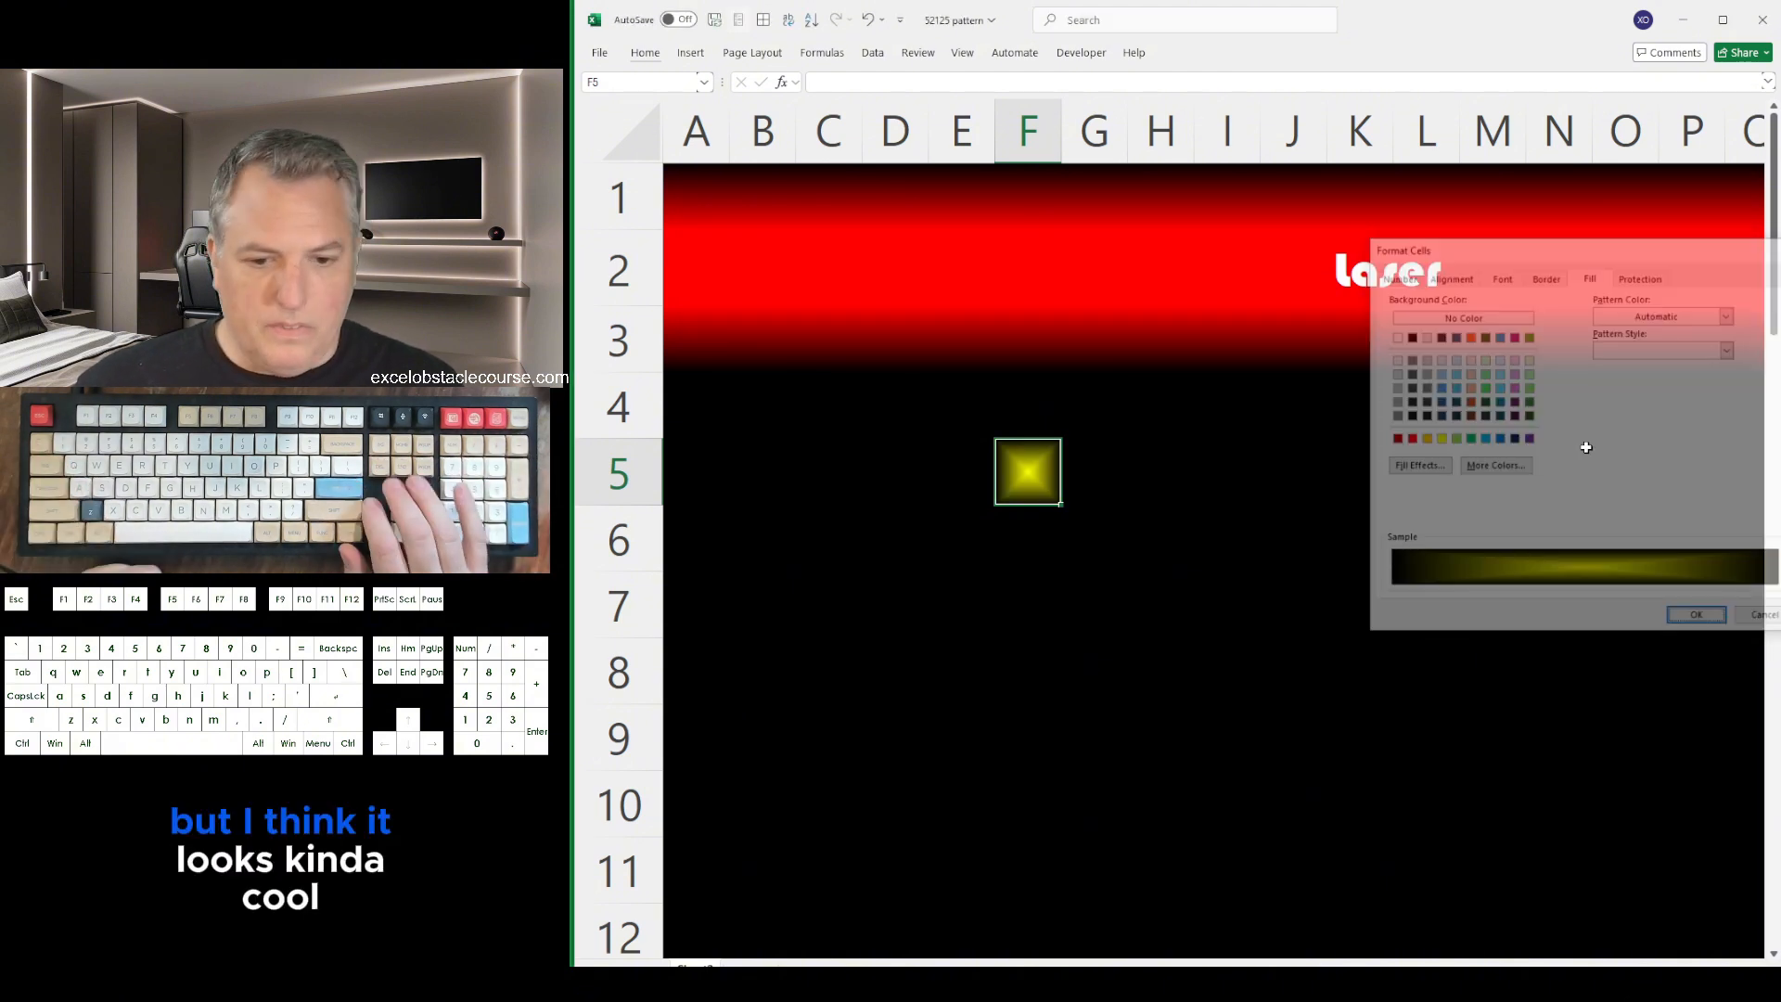
Examine the yellow gradient cell F5 unselected against the black background
key(Down)
key(Down)
key(Down)
key(Down)
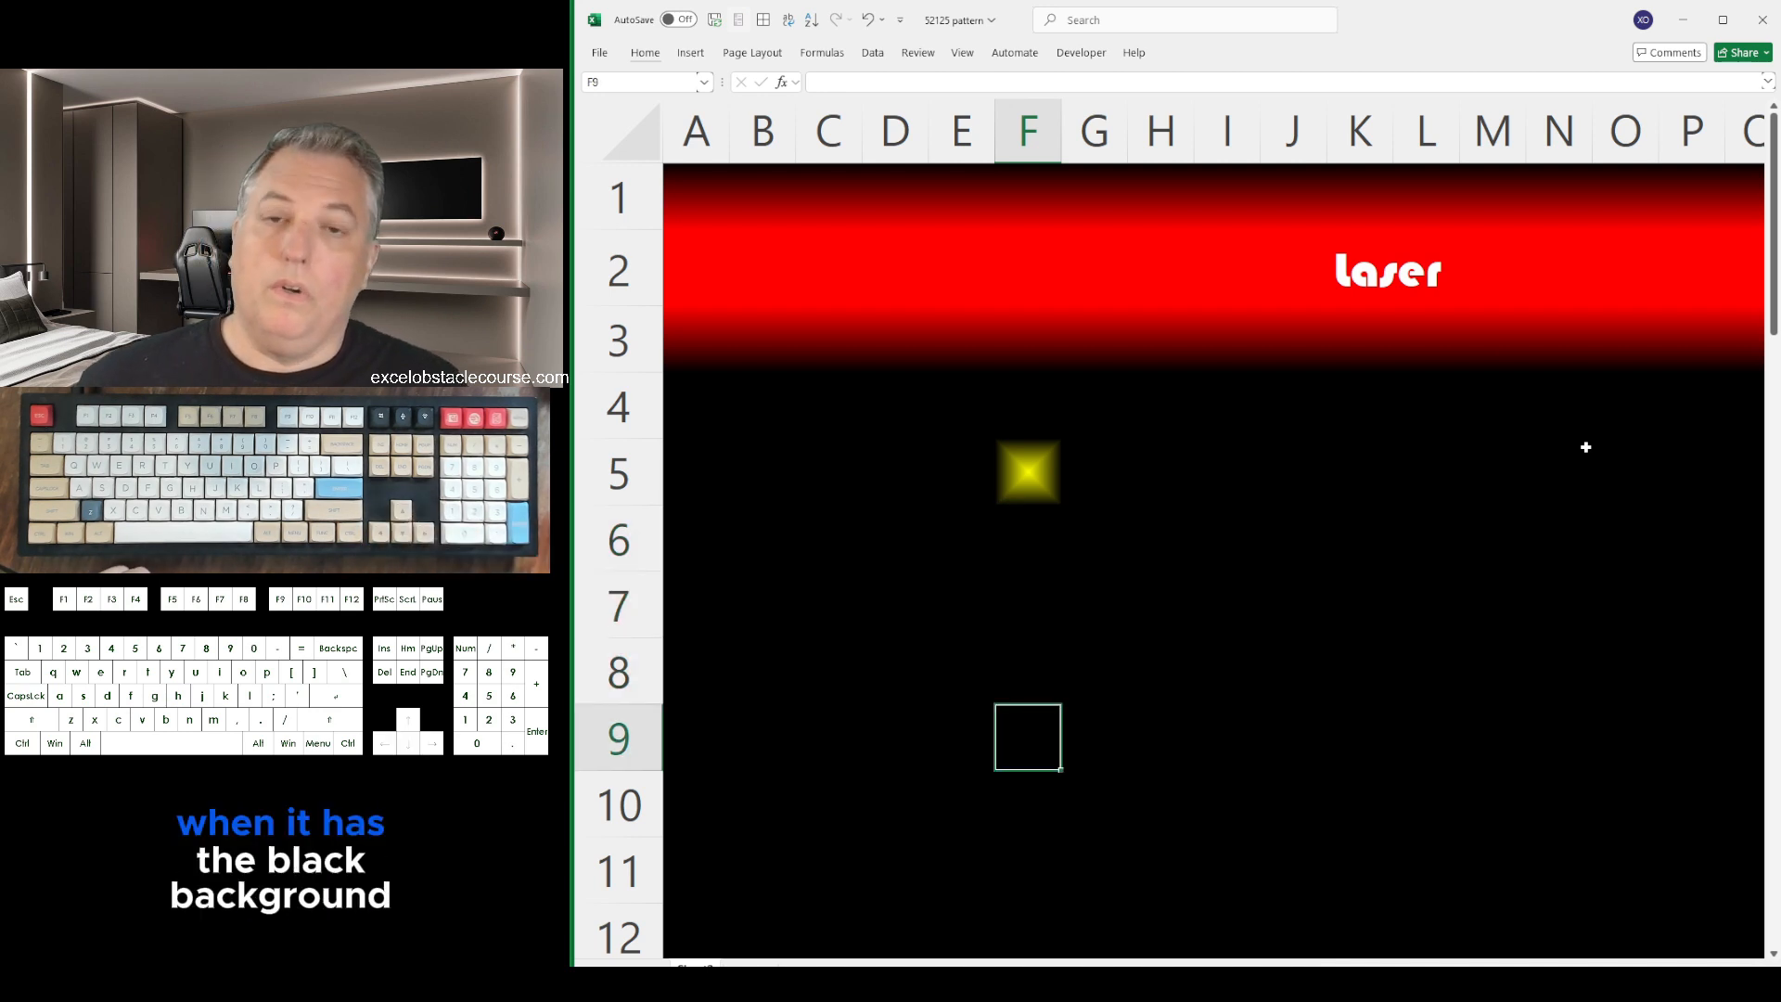
key(Up)
key(Up)
key(Up)
key(Up)
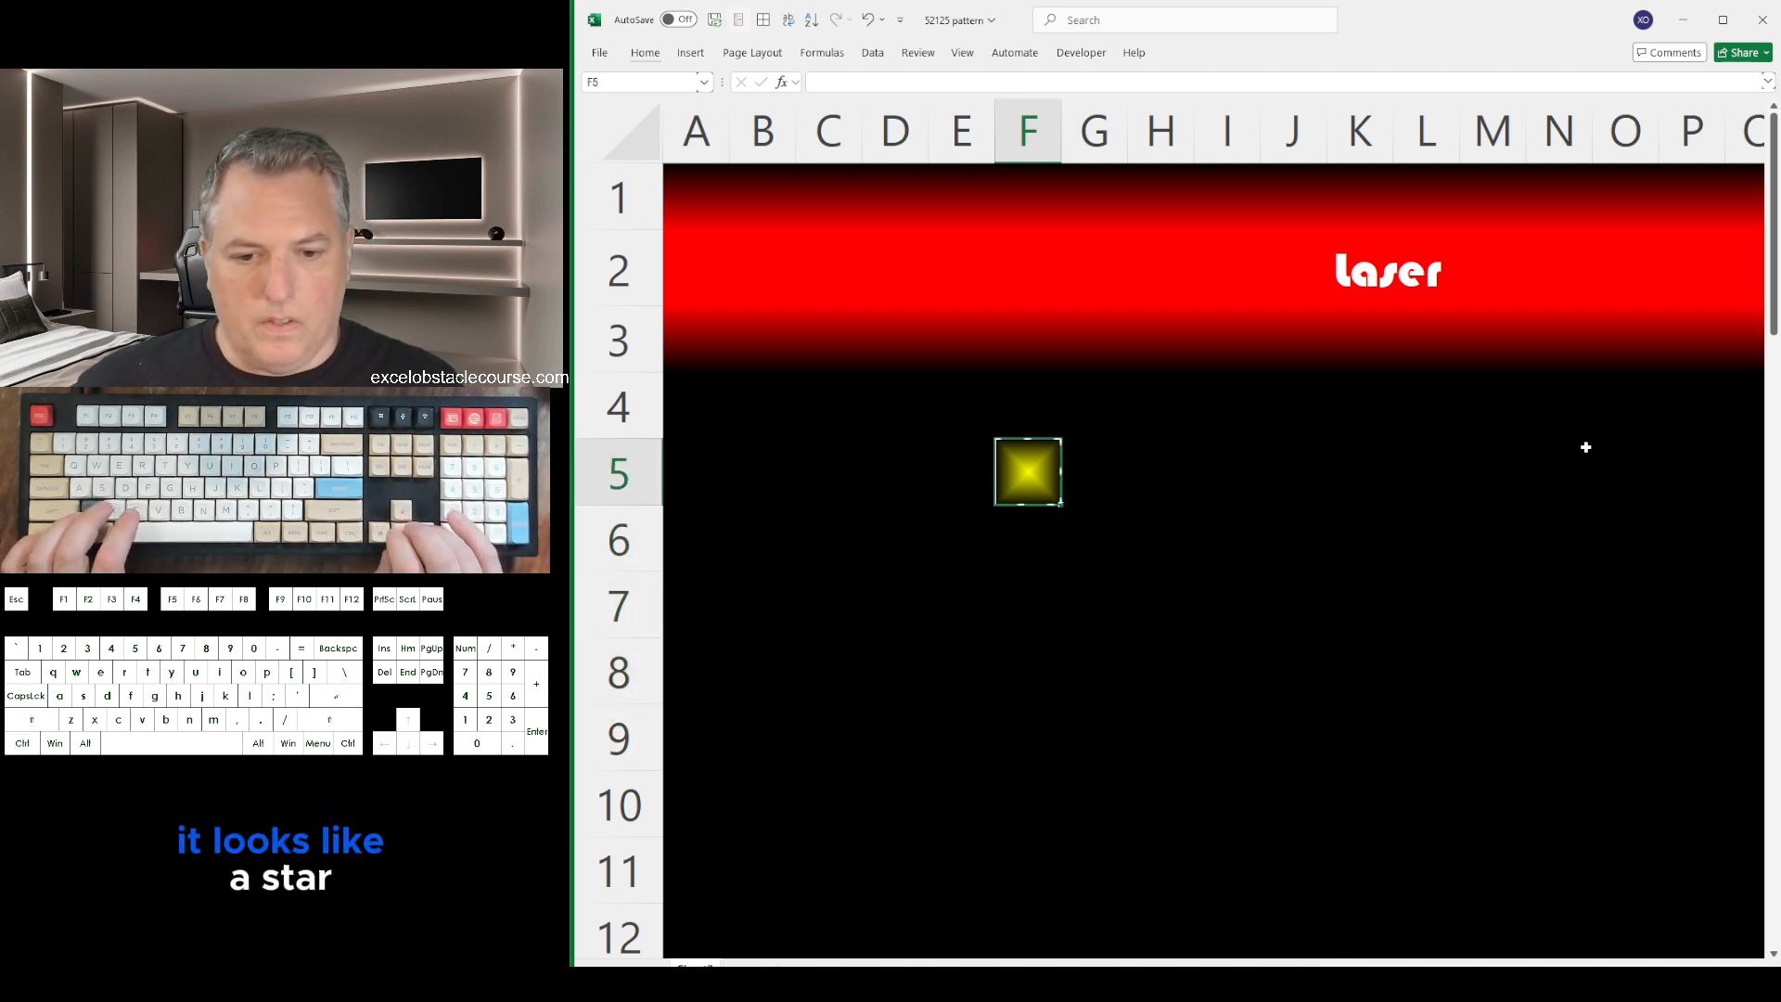
Copy the gradient cell F5 to I5, I8 and F8 to form the corners of a square
key(Right)
key(Right)
key(Right)
key(ctrl+v)
key(Down)
key(Down)
key(Down)
key(ctrl+v)
key(Left)
key(Left)
key(Left)
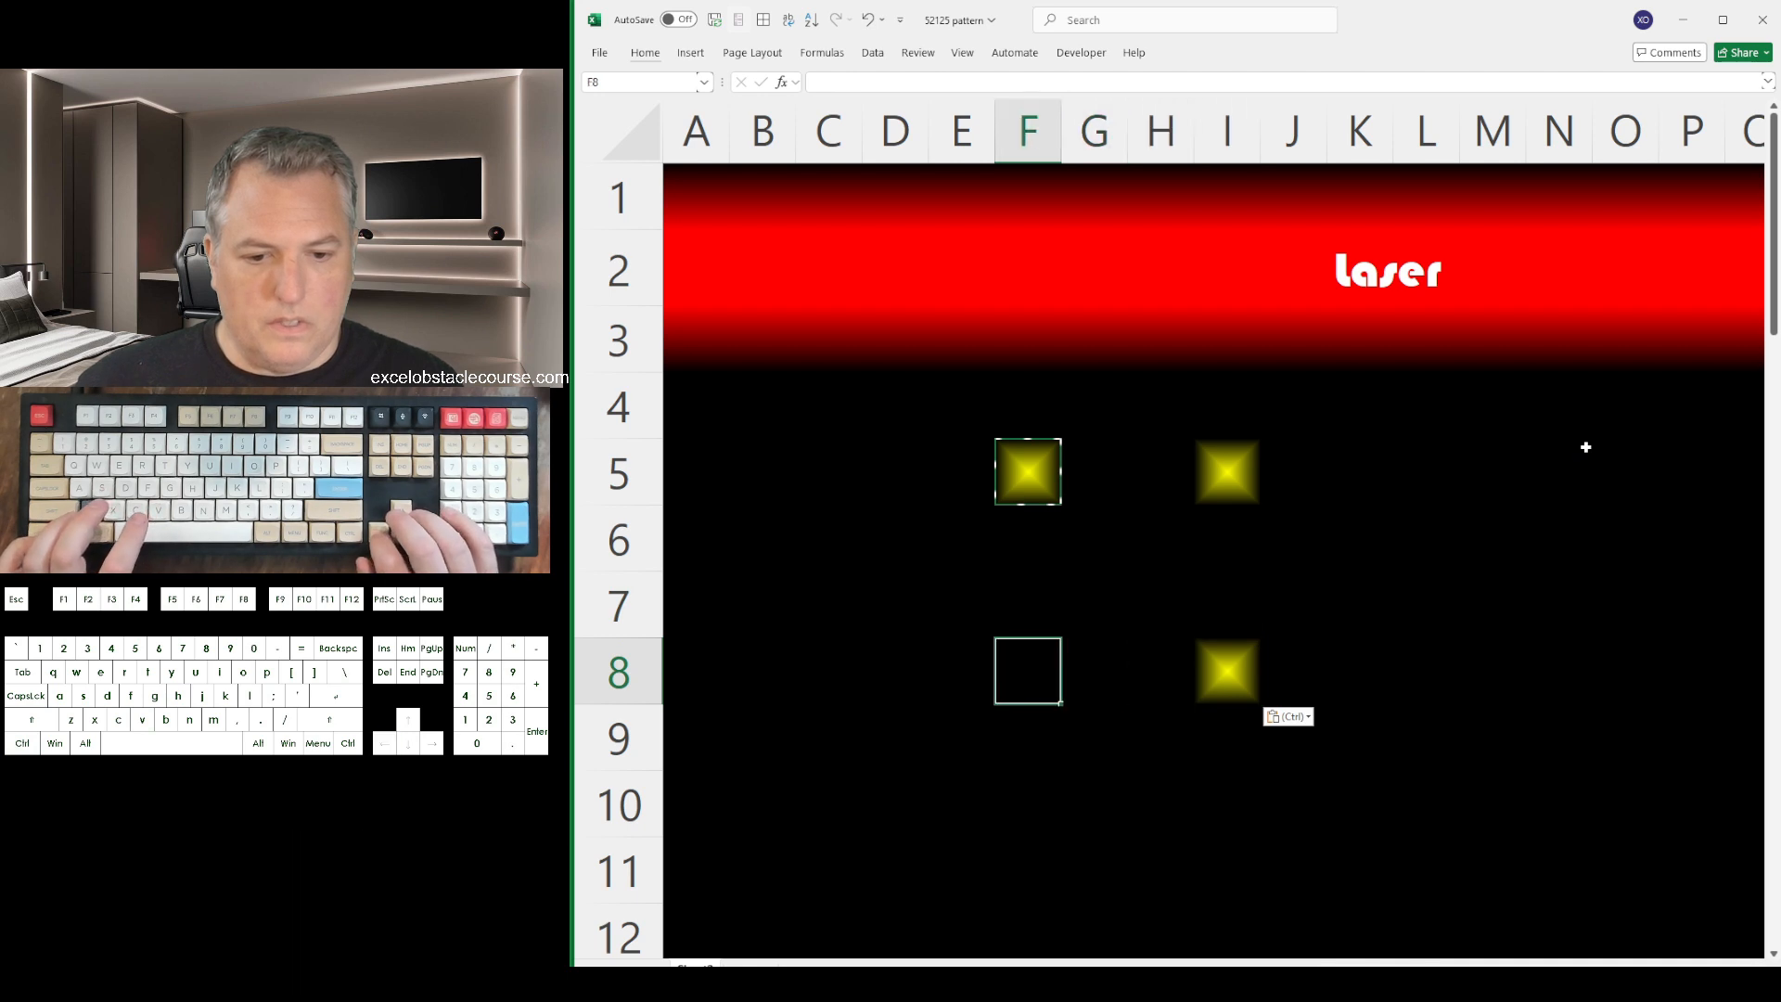
key(ctrl+v)
Paste the yellow gradient cell into G6, G7, H6 and H7 in the middle, then end copy mode
key(Up)
key(Right)
key(Up)
key(Down)
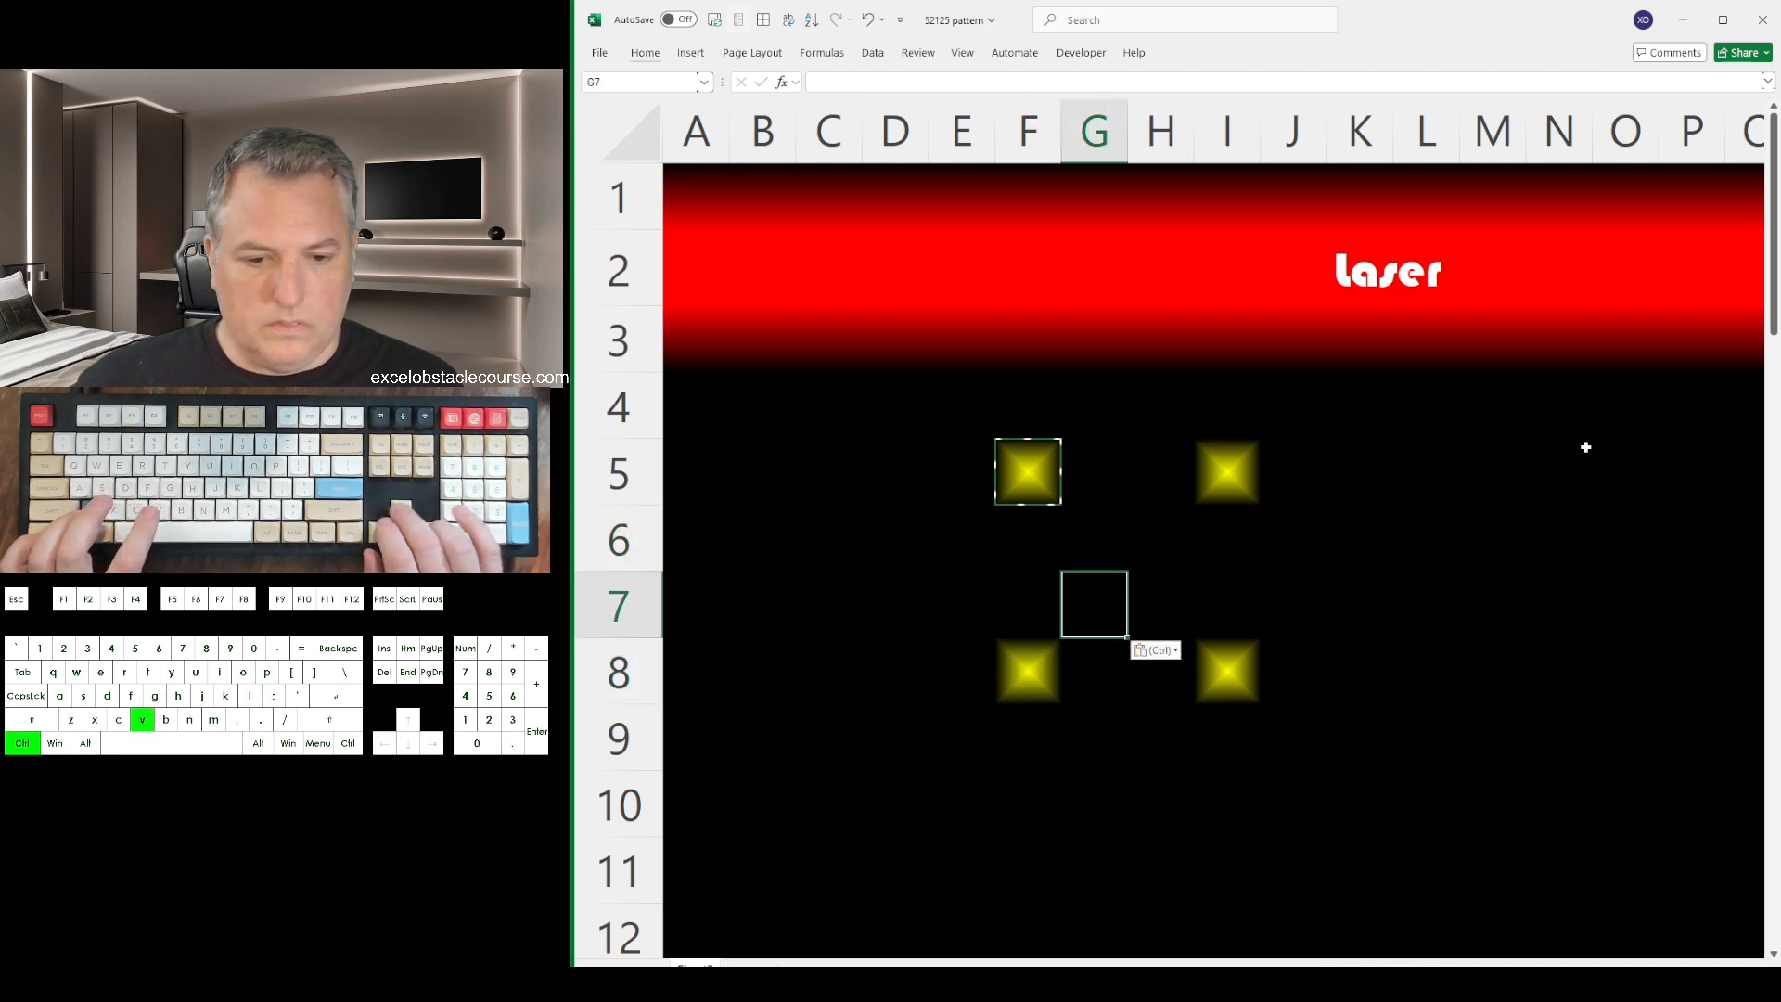
key(Up)
key(ctrl+v)
key(Right)
key(Down)
key(ctrl+v)
key(Up)
key(ctrl+v)
key(Up)
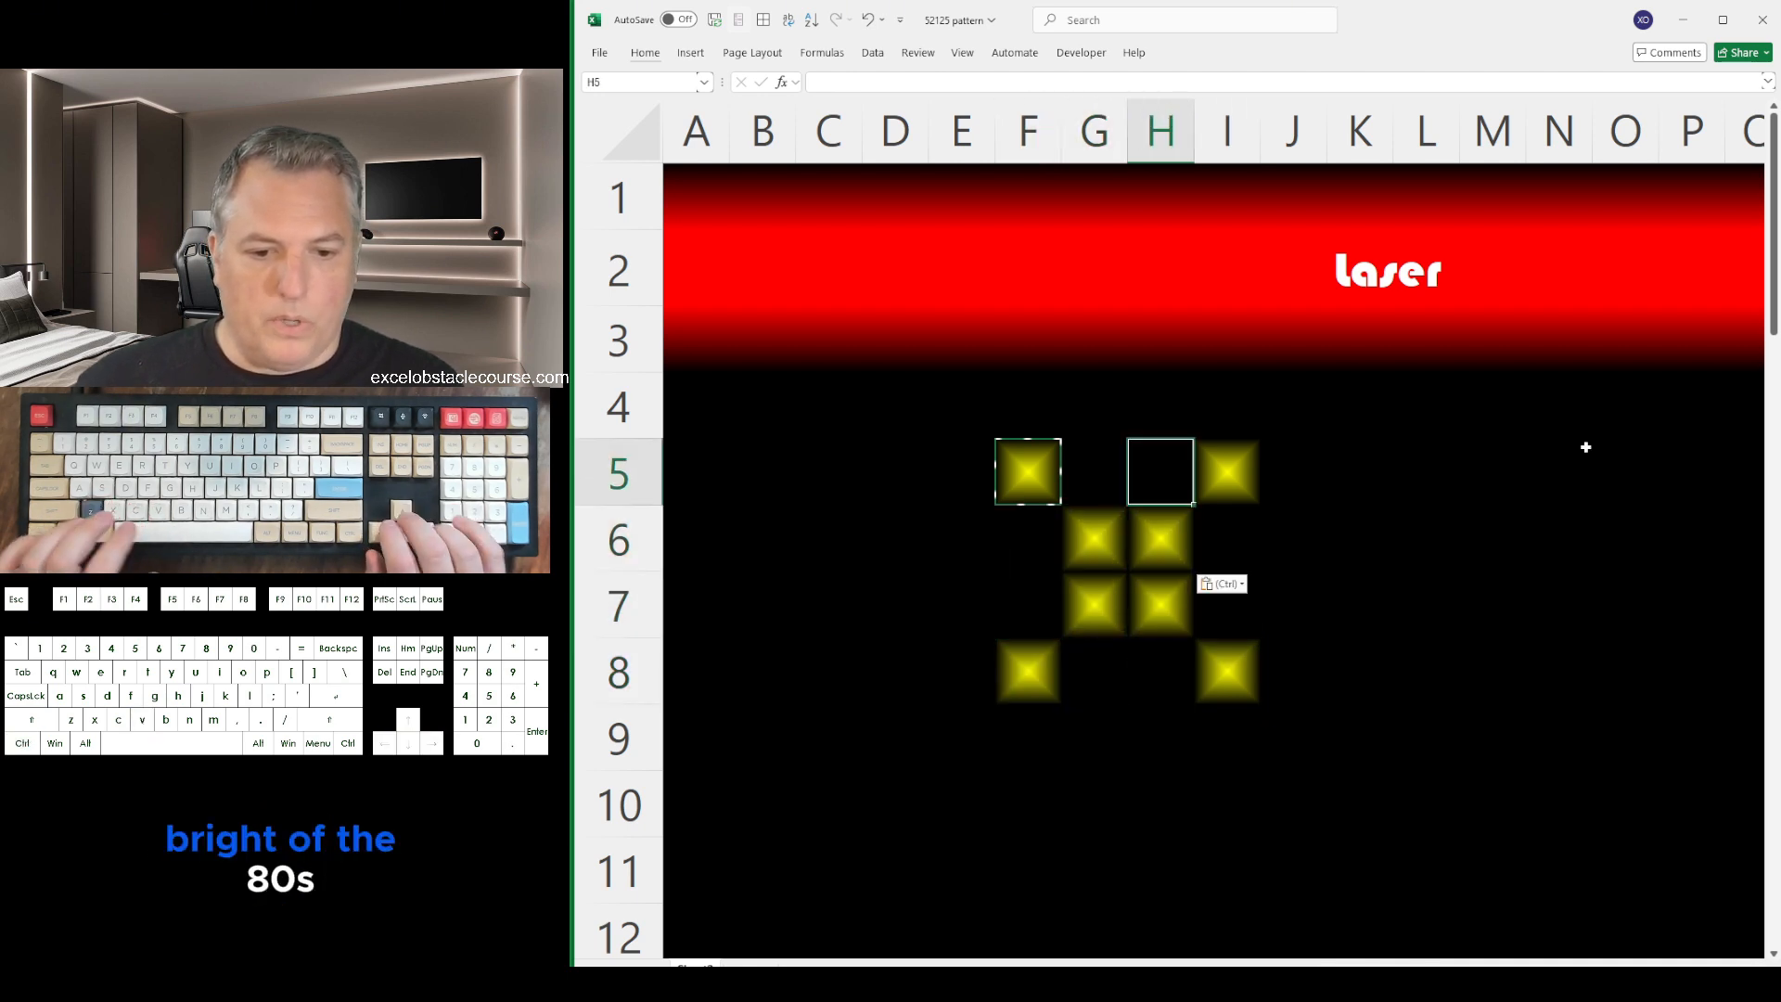
key(Right)
key(Right)
key(Right)
key(Escape)
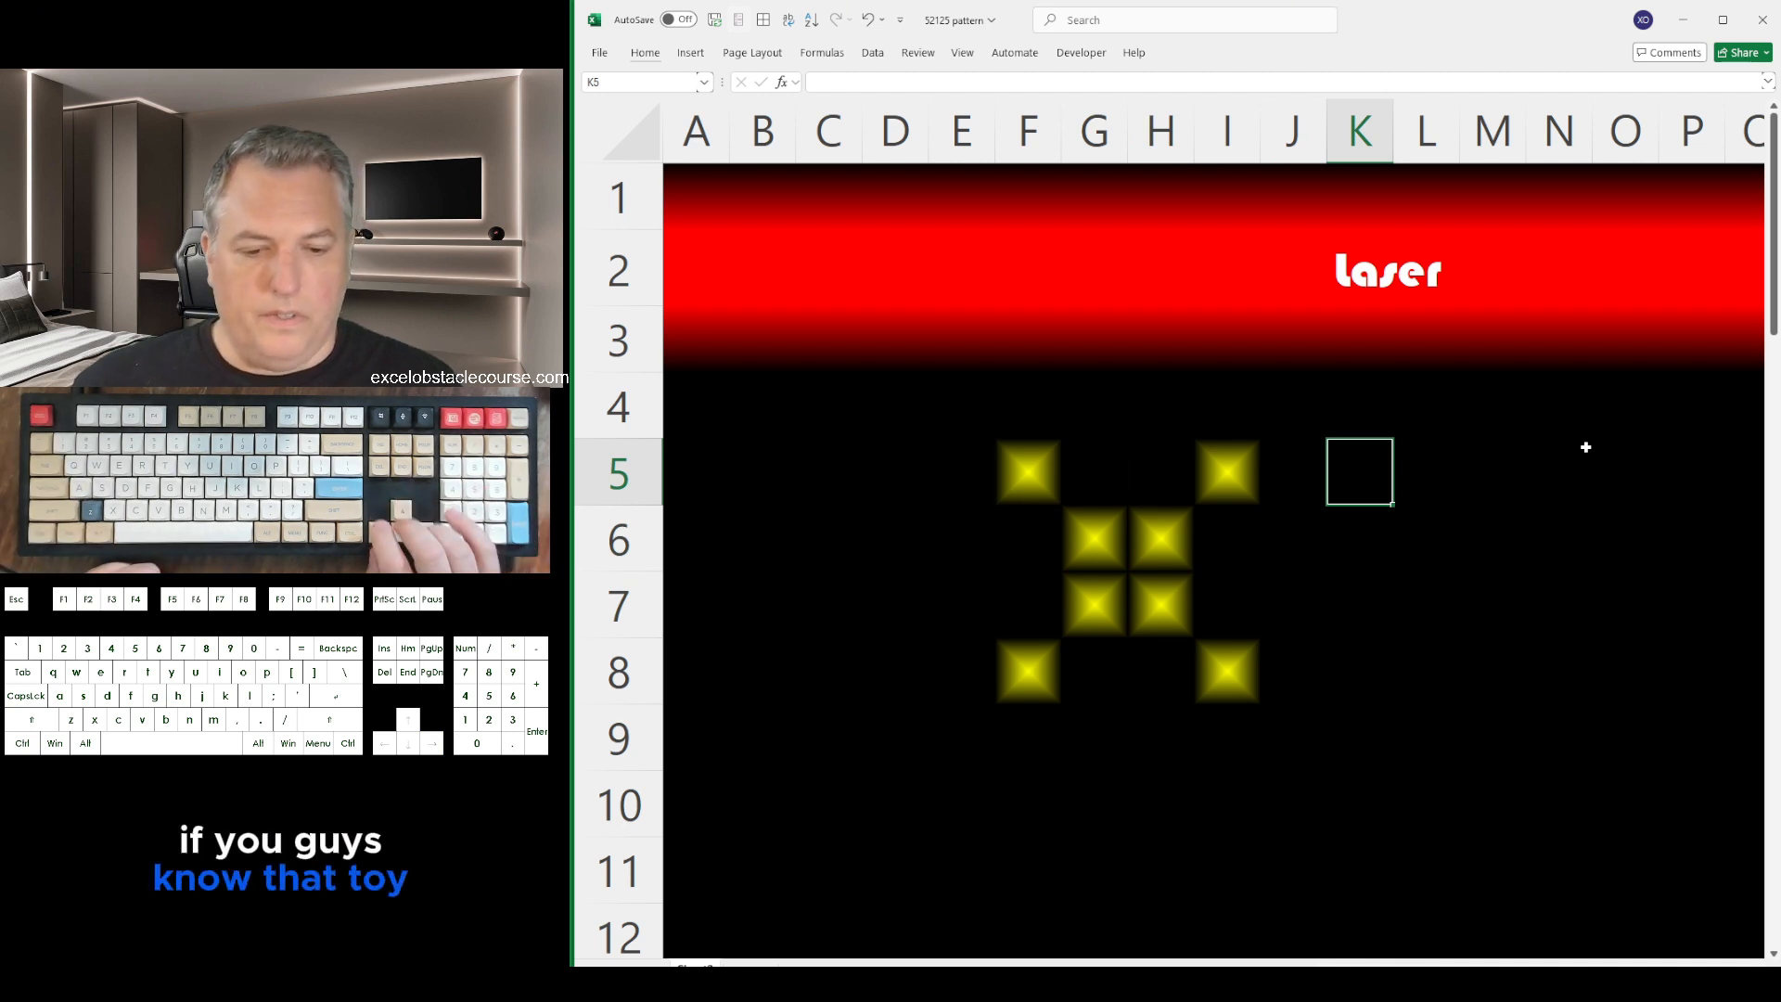
Change the shading style of the gradient fill in G6 to From corner, using the variant with yellow in the upper-left corner
key(Right)
key(Right)
key(Left)
key(Left)
key(Left)
key(Down)
key(Left)
key(Left)
key(Left)
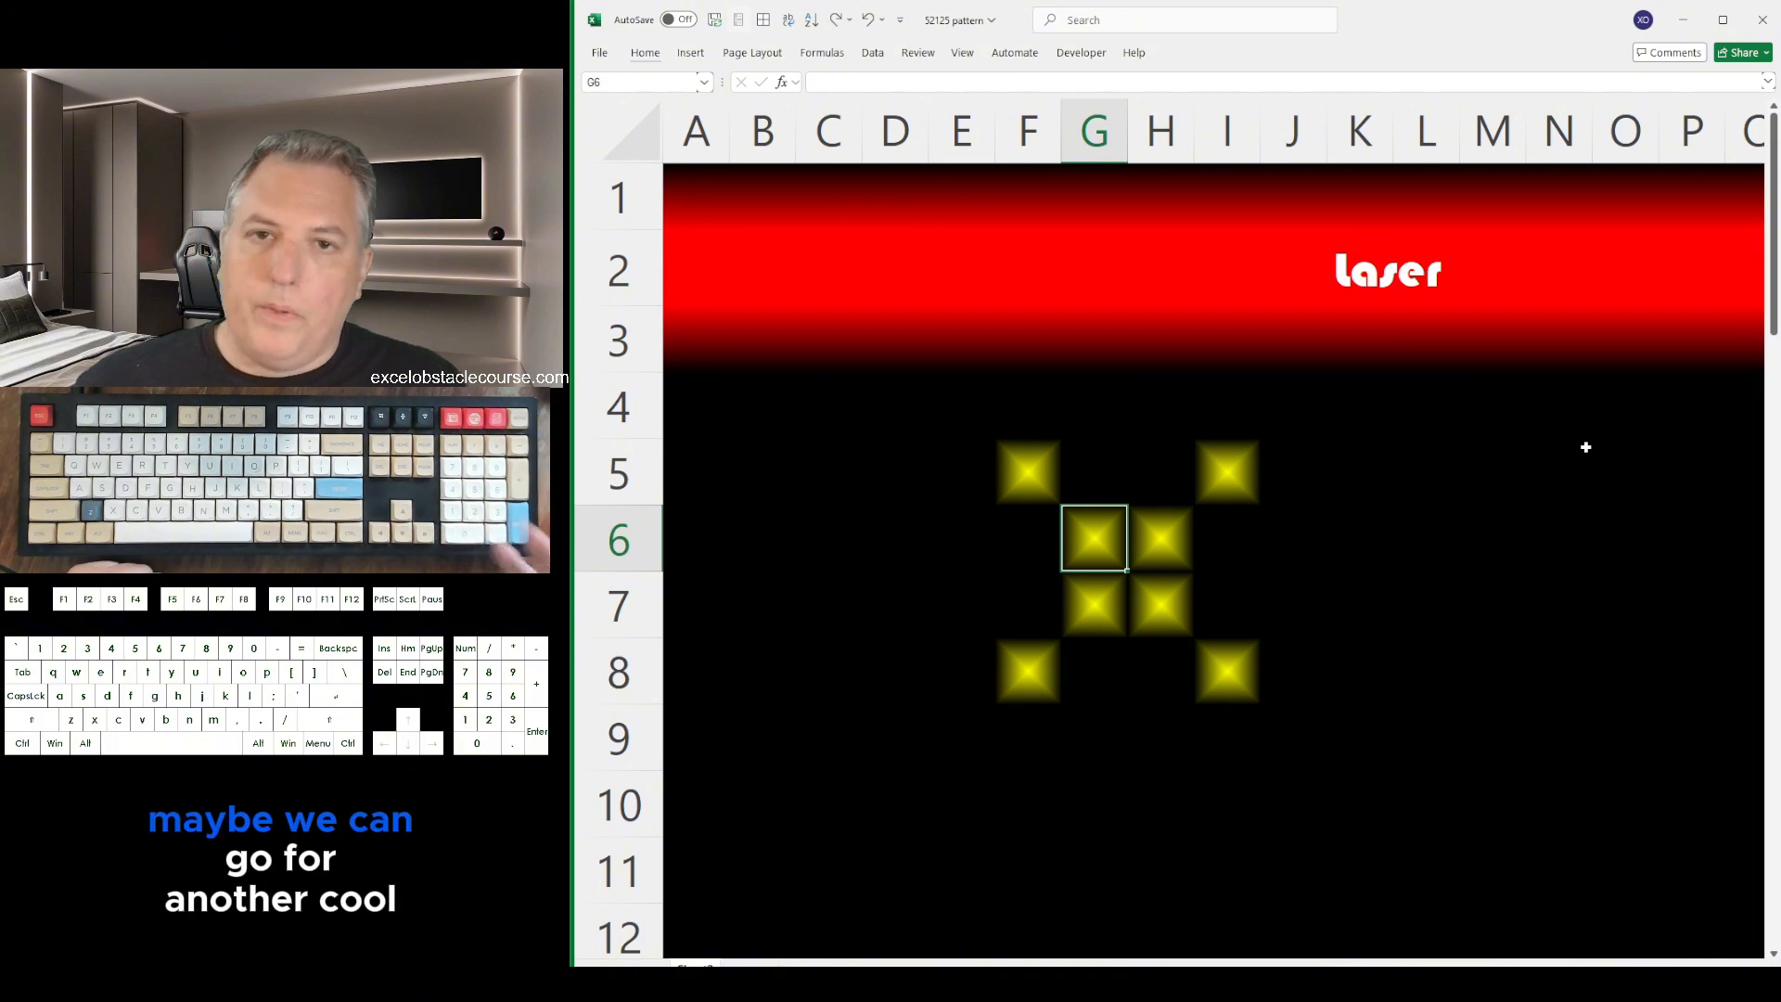
key(shift+F10)
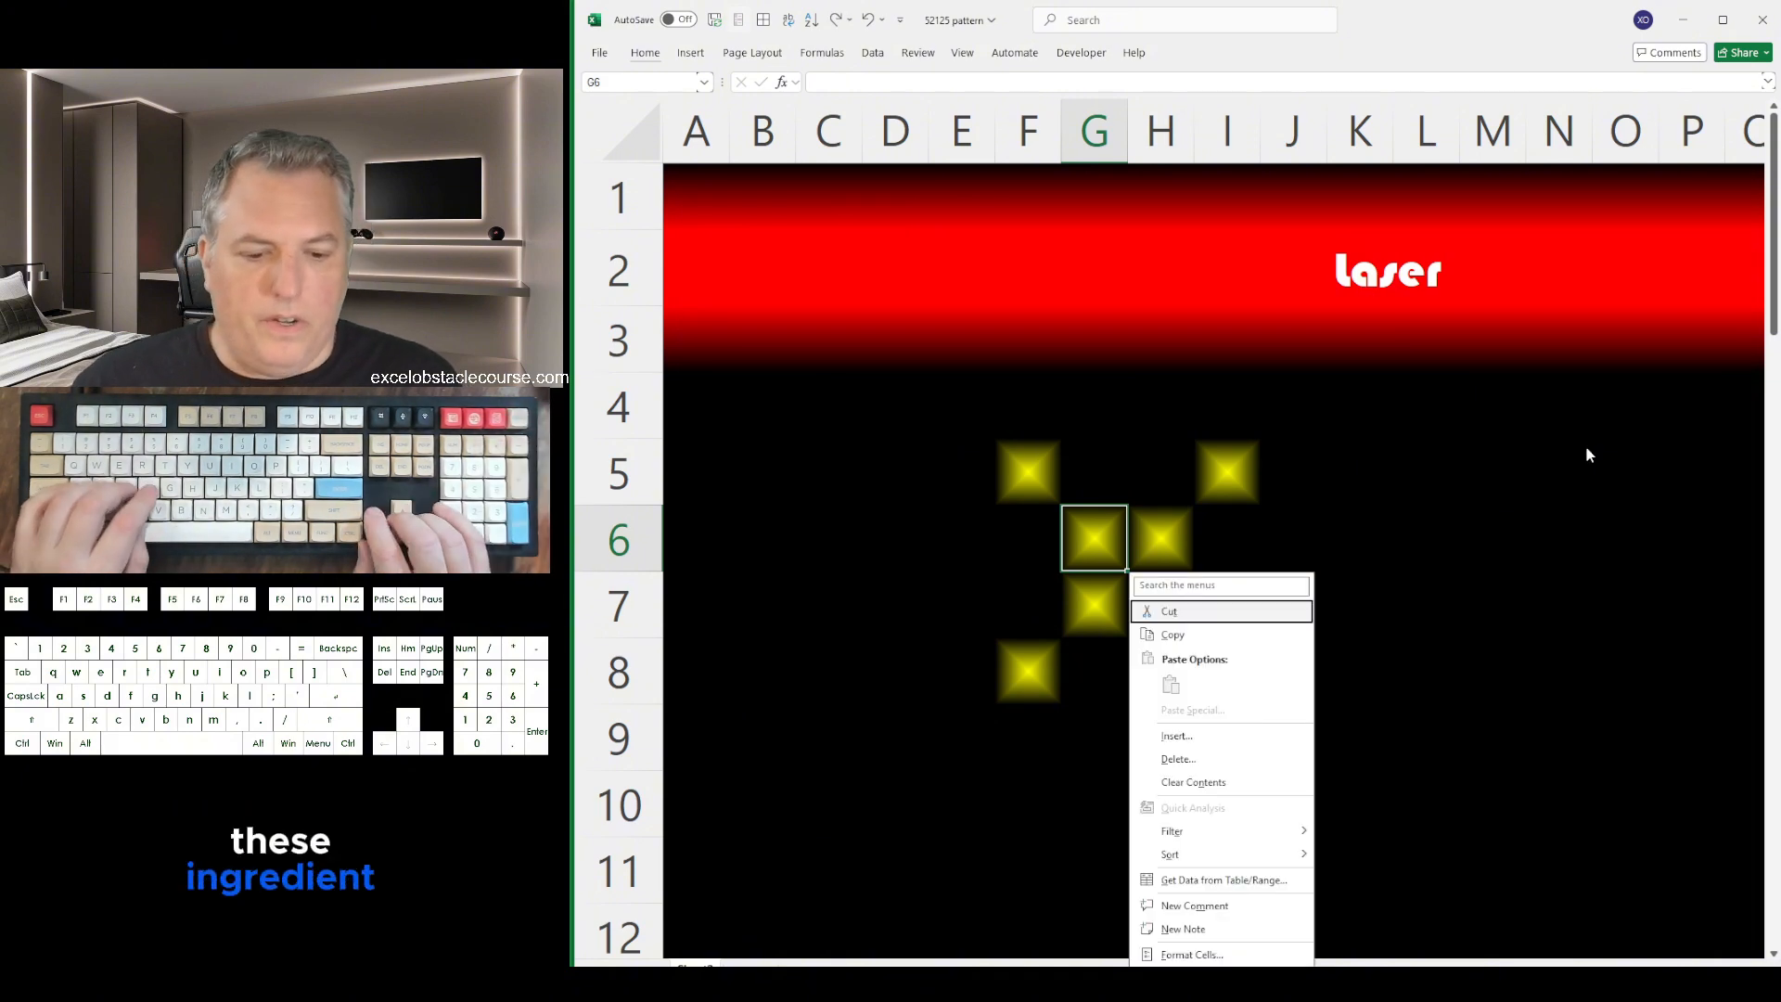
key(Escape)
key(ctrl+1)
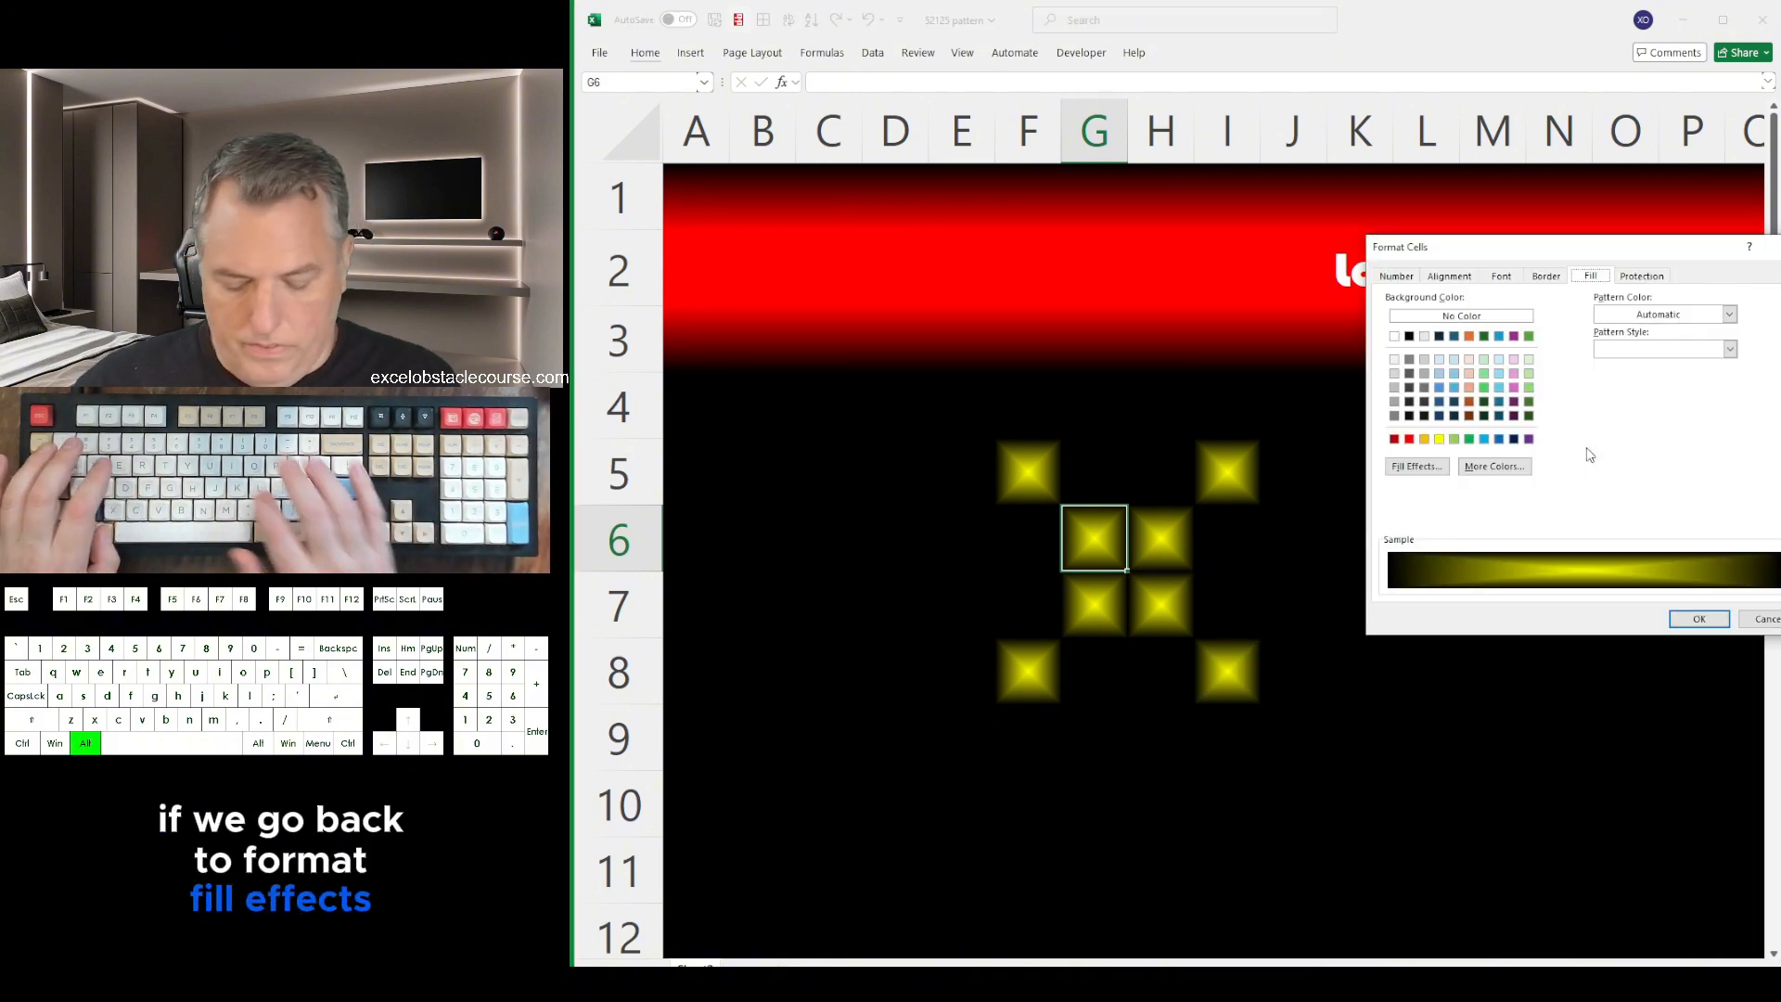
key(alt+i)
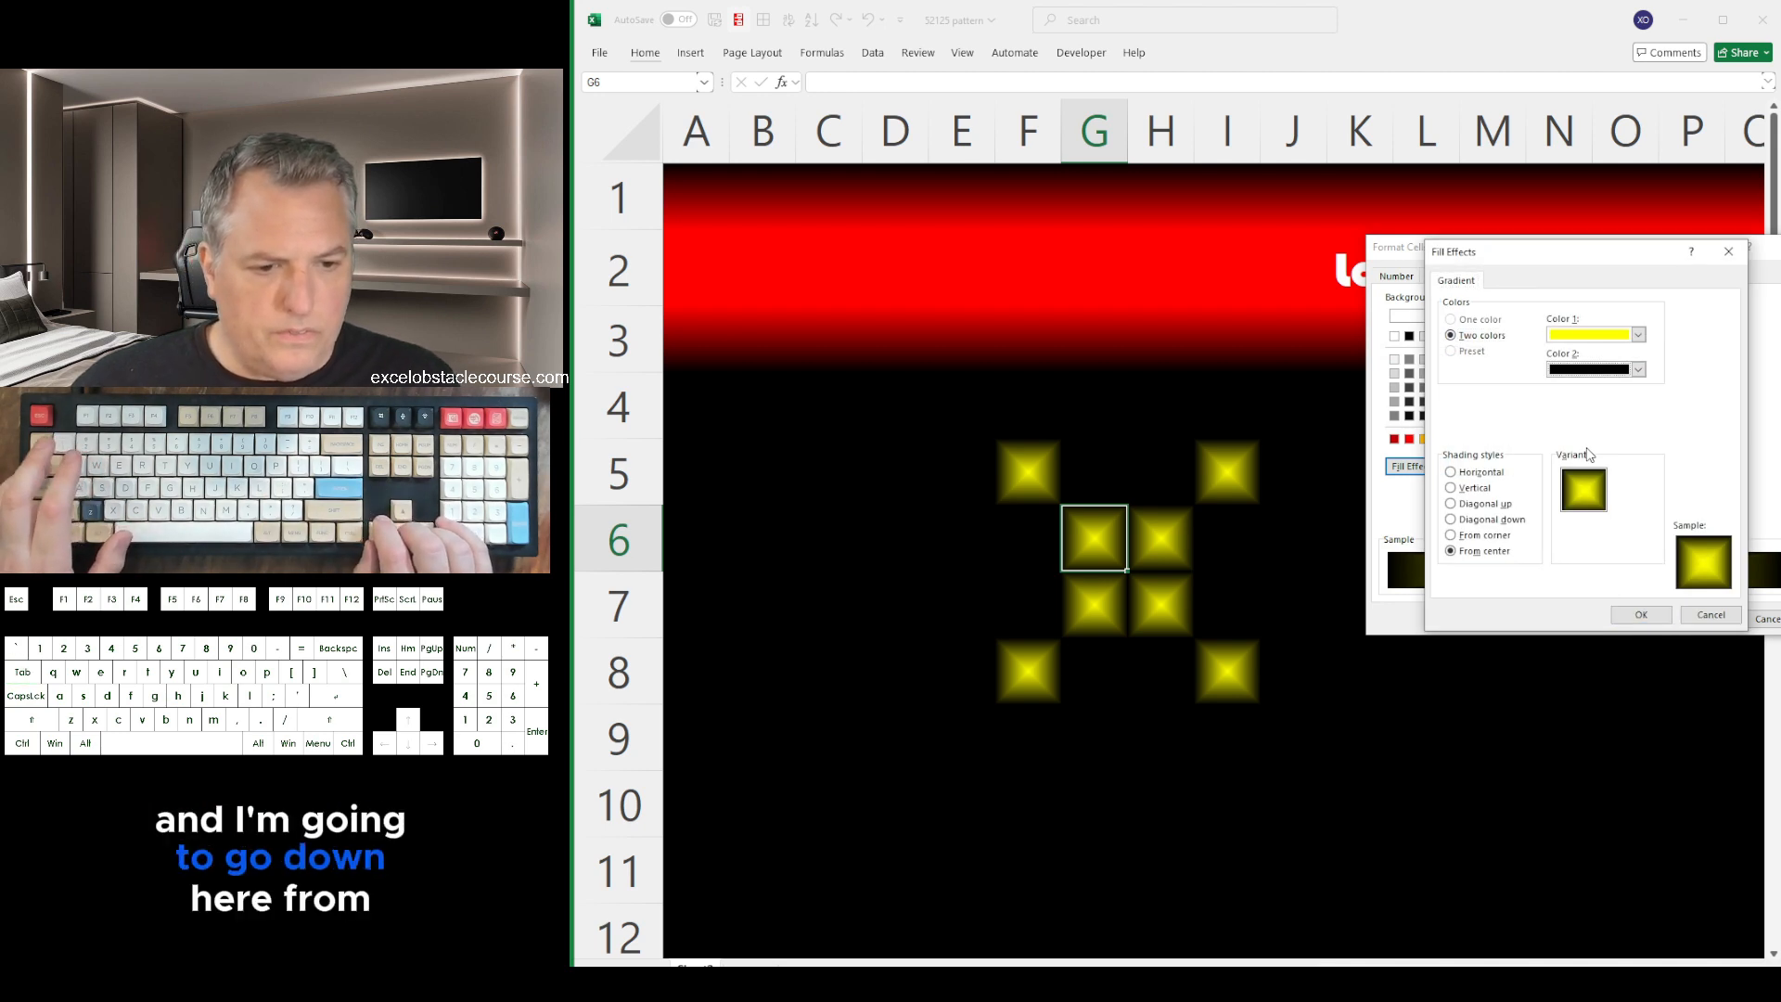
key(Up)
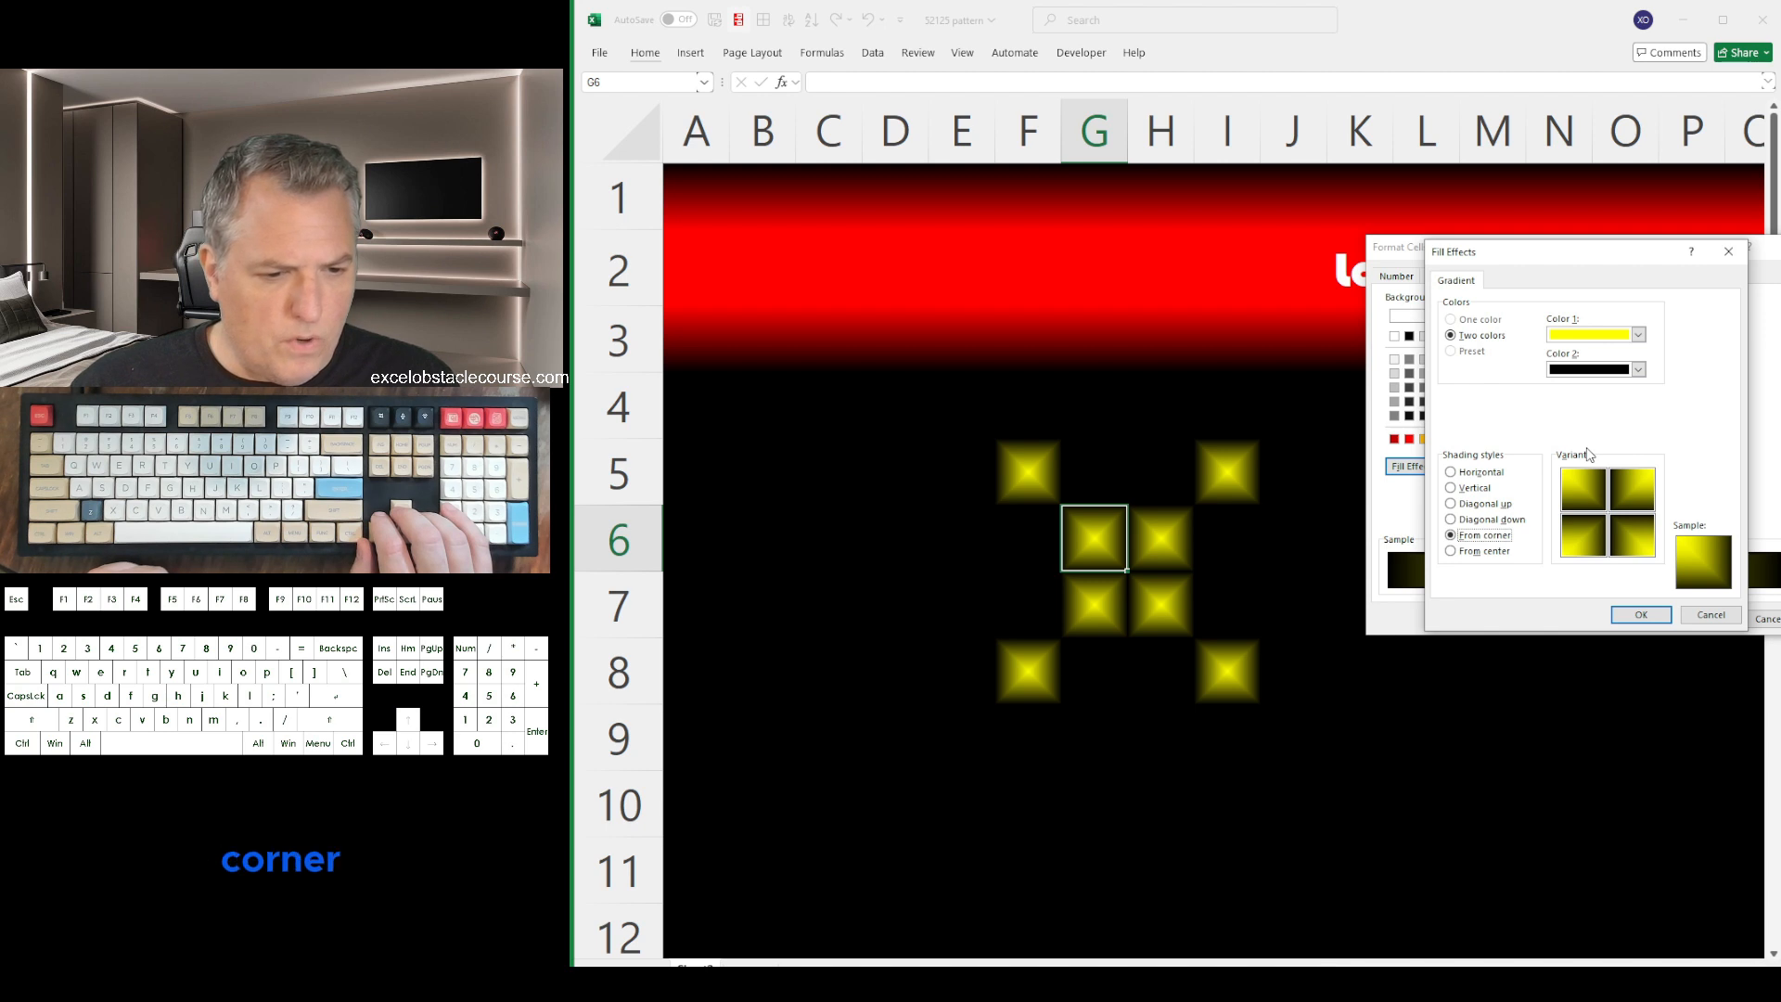
key(Return)
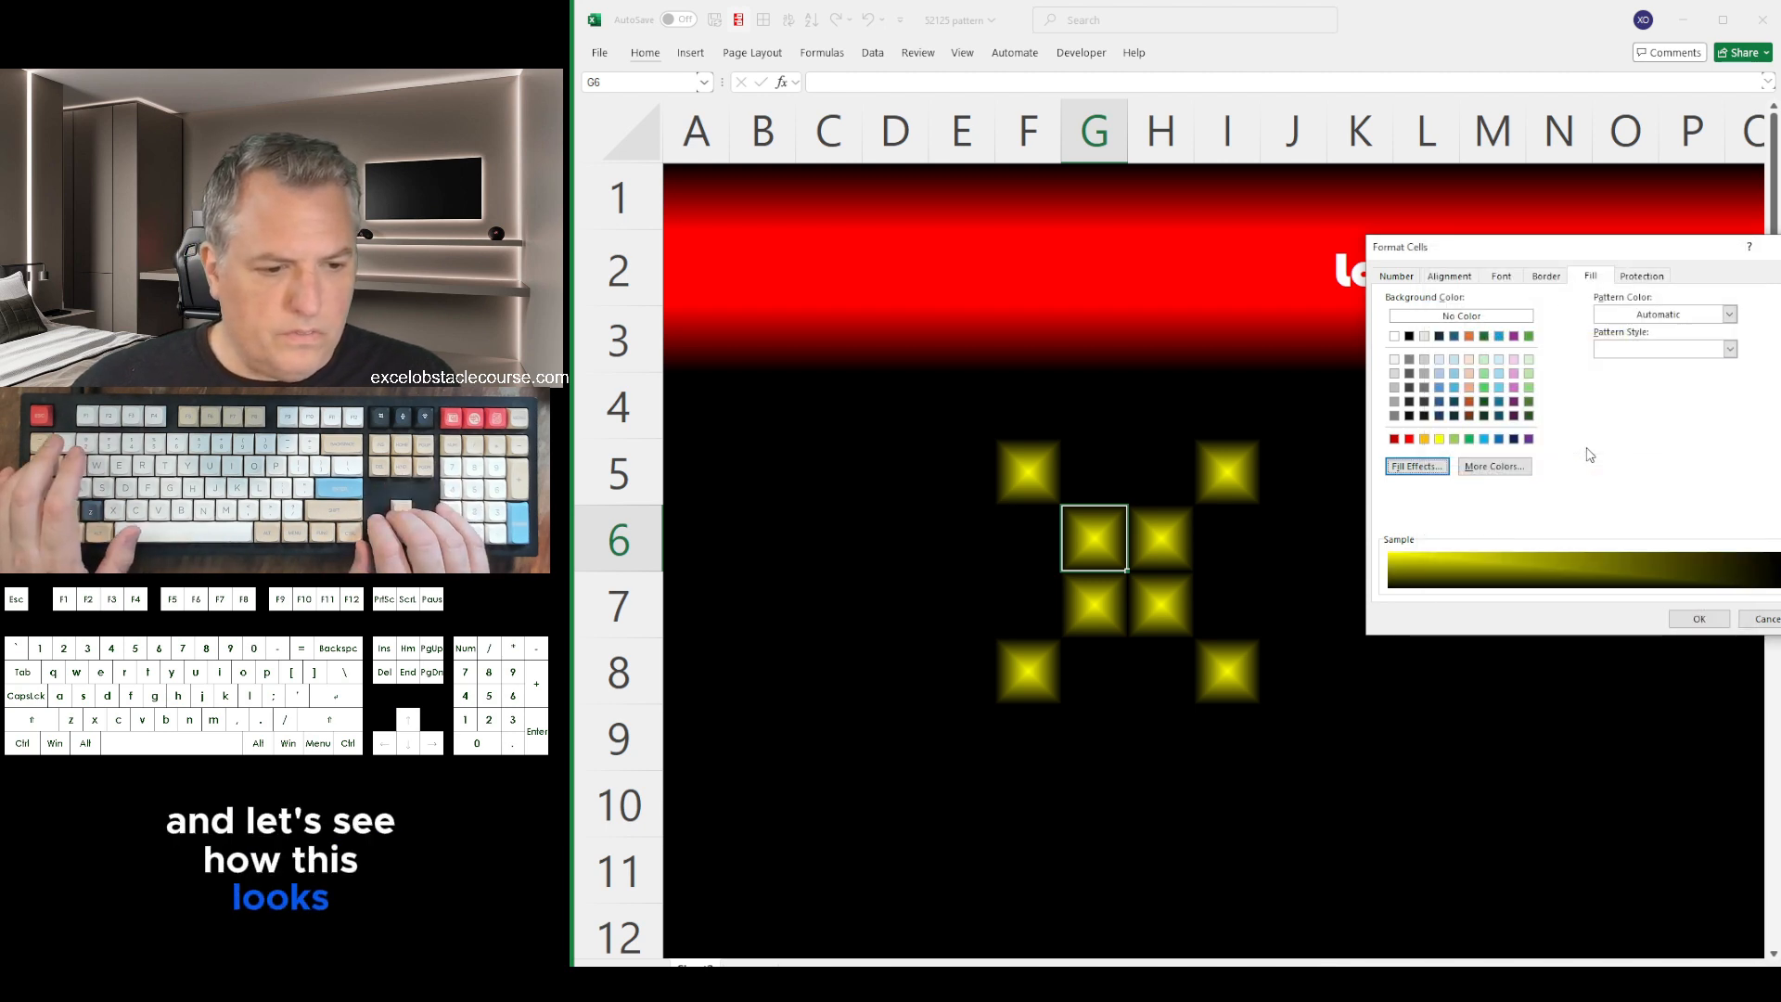
key(Tab)
key(Return)
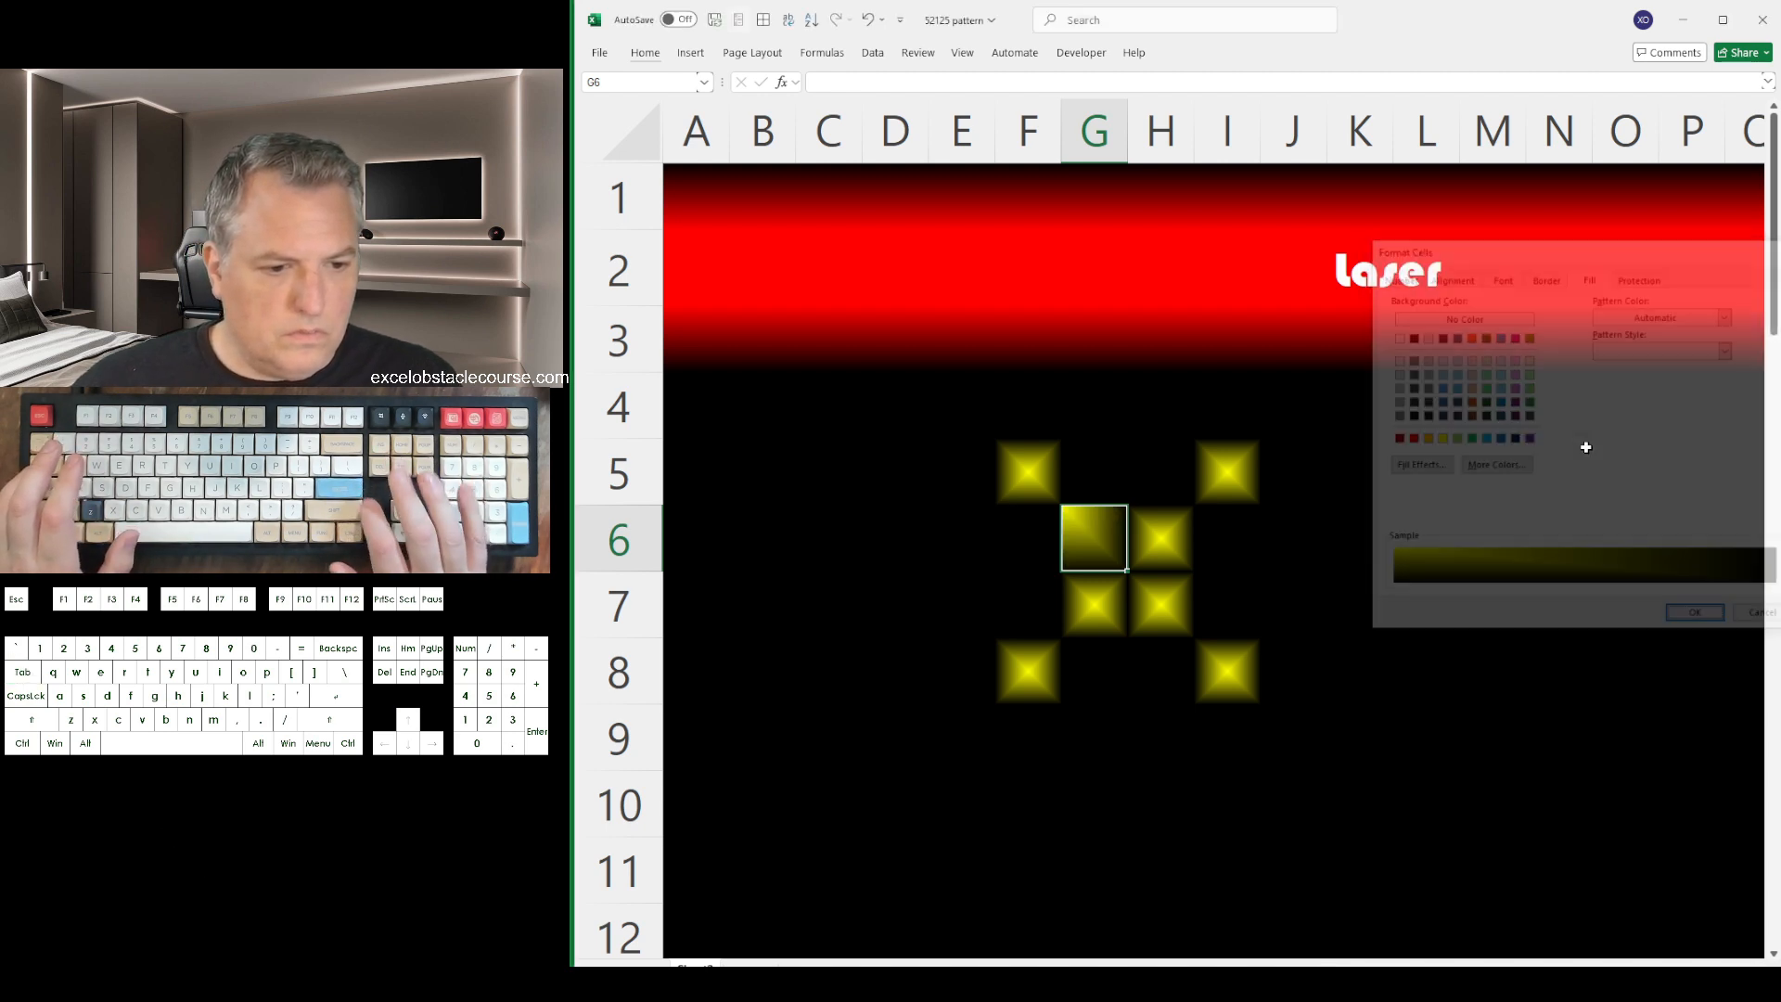
Copy the from-corner gradient of G6 to H6, H7 and G7
key(Right)
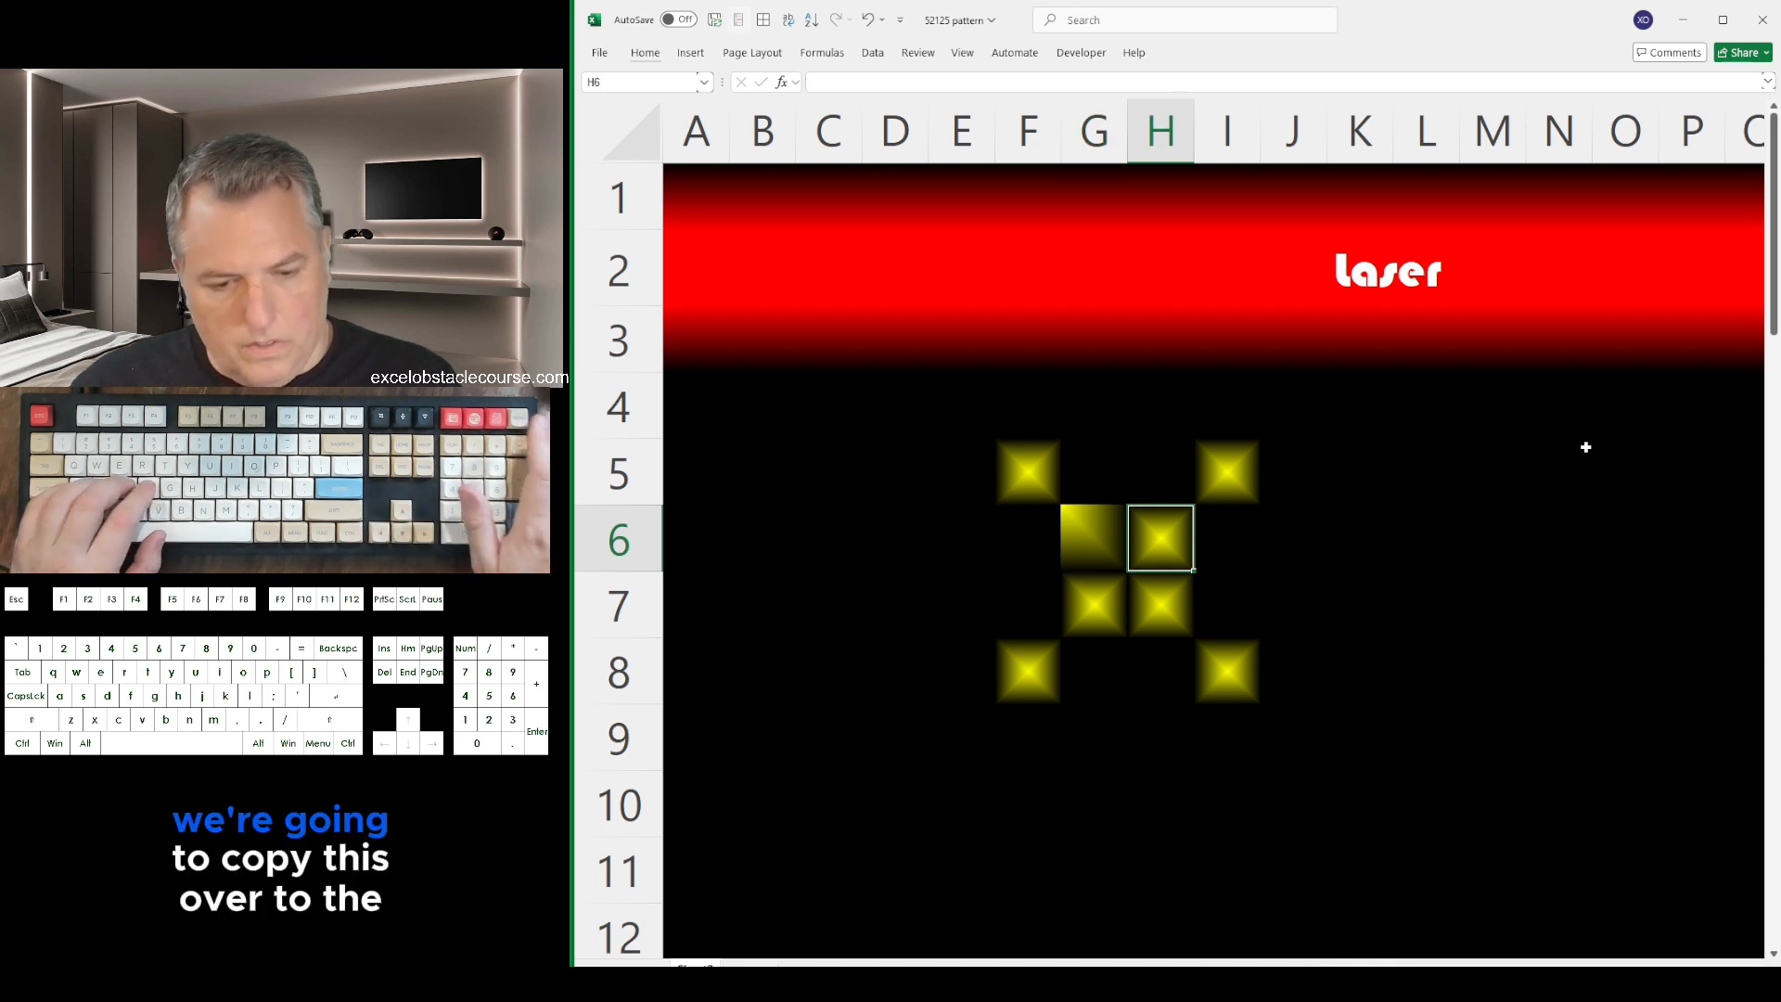
key(Left)
key(ctrl+c)
key(Right)
key(ctrl+v)
key(Down)
key(shift+Left)
key(ctrl+v)
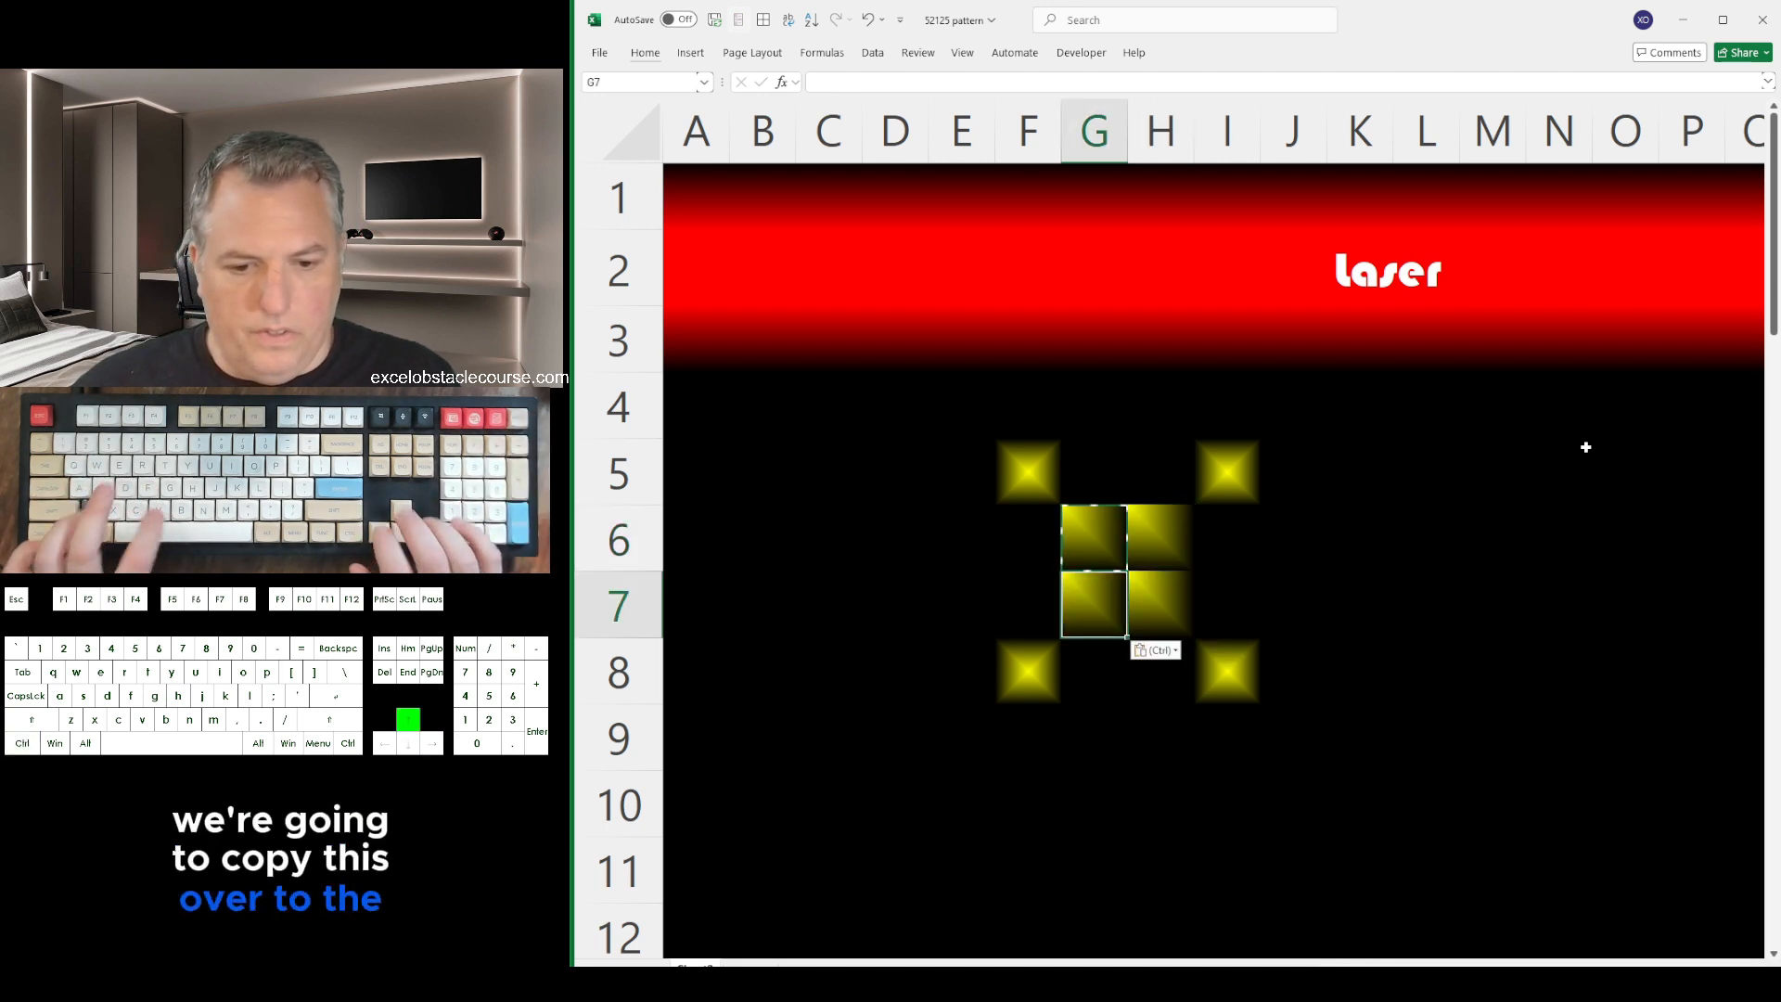
Change the from-corner gradient of H6 to the variant with yellow in the upper-right corner
key(Up)
key(shift+F10)
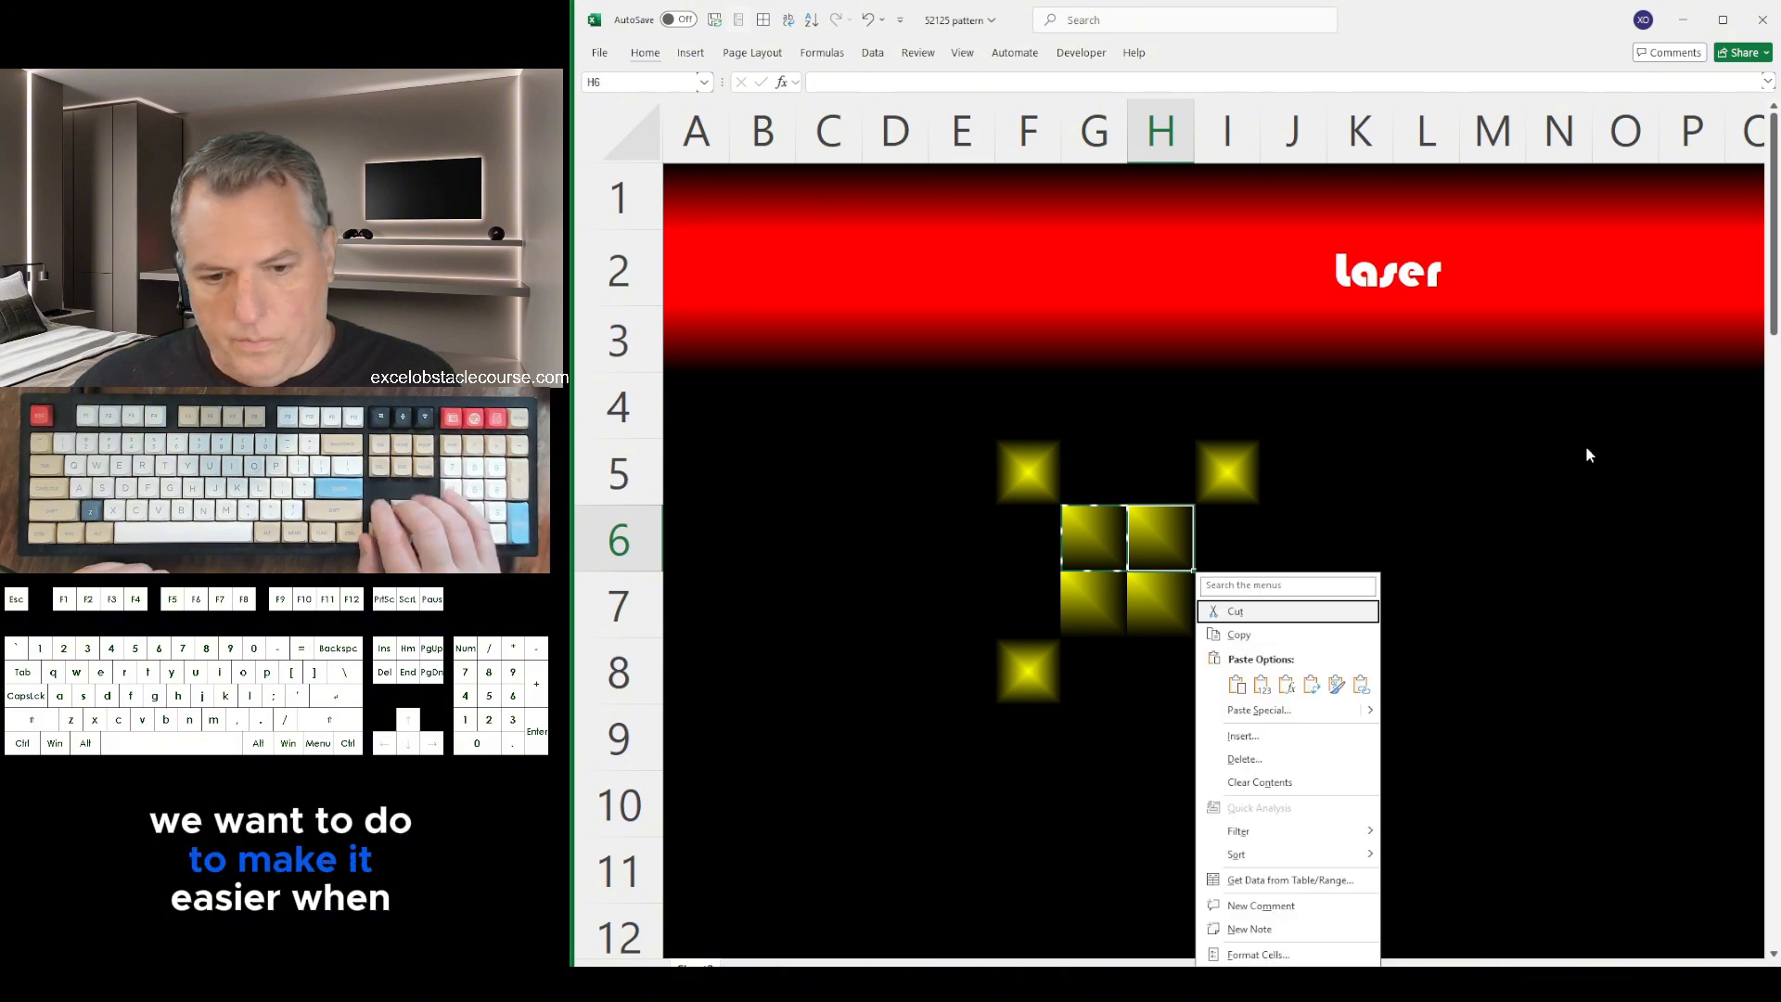
key(f)
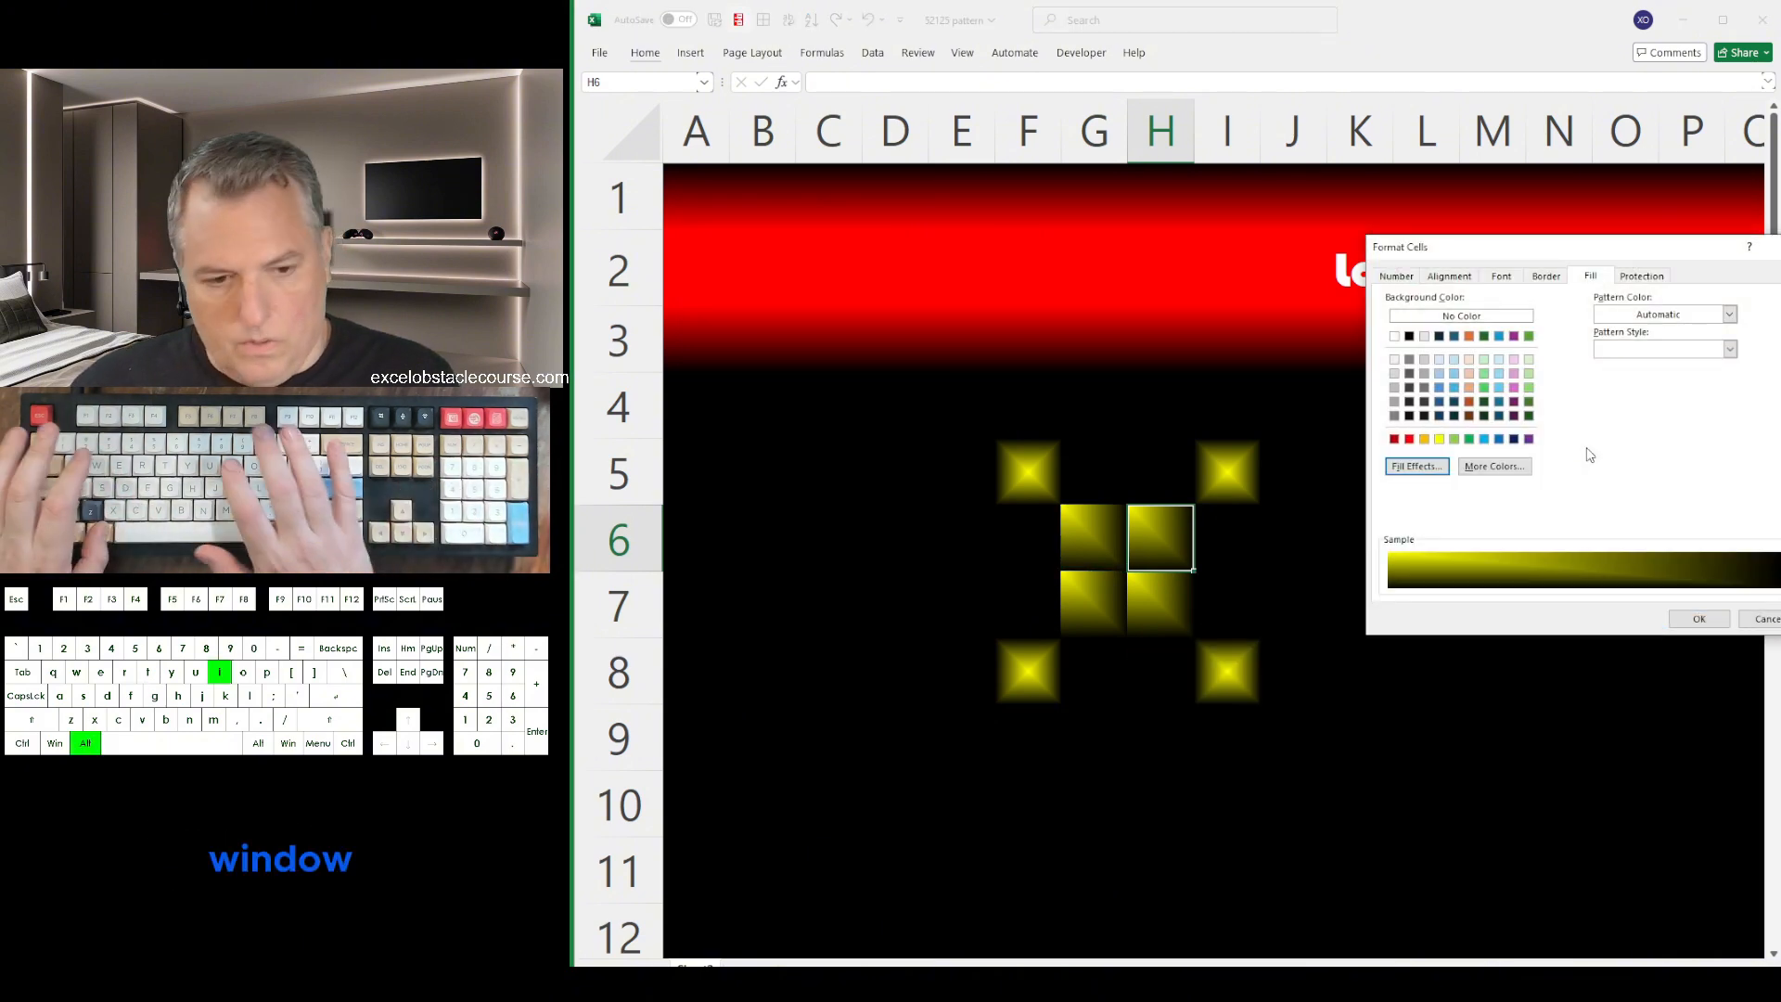
key(alt+i)
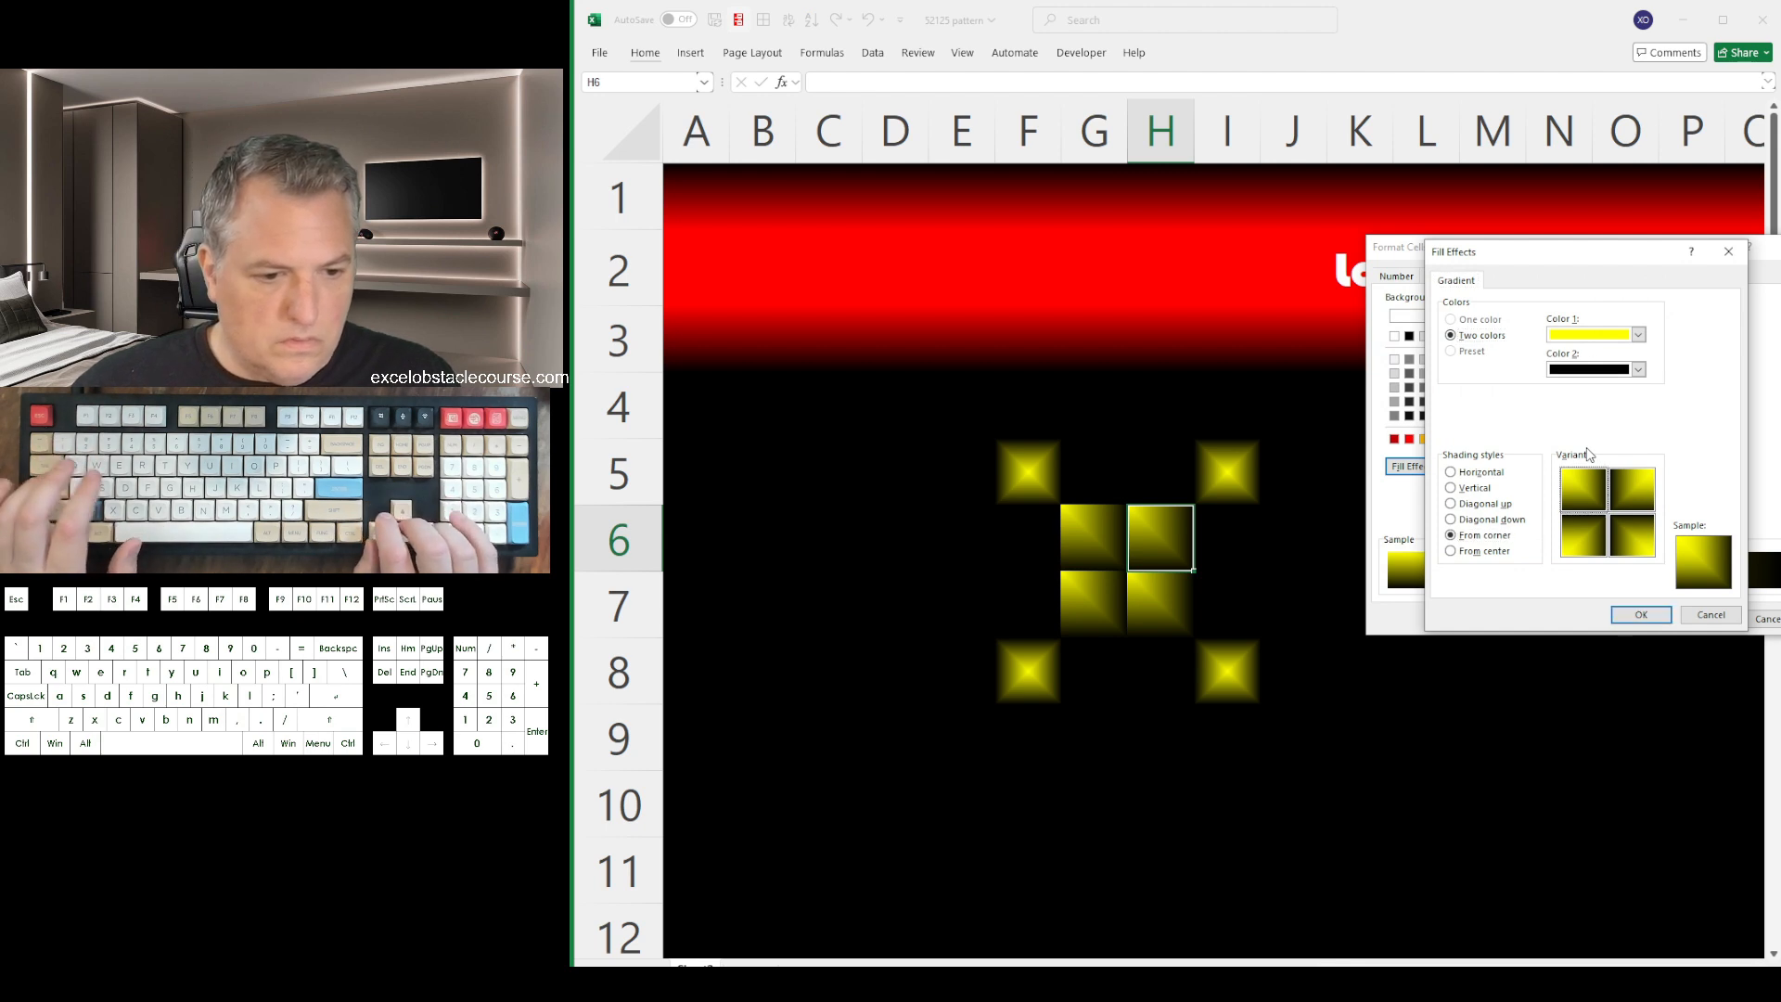
key(Right)
key(Return)
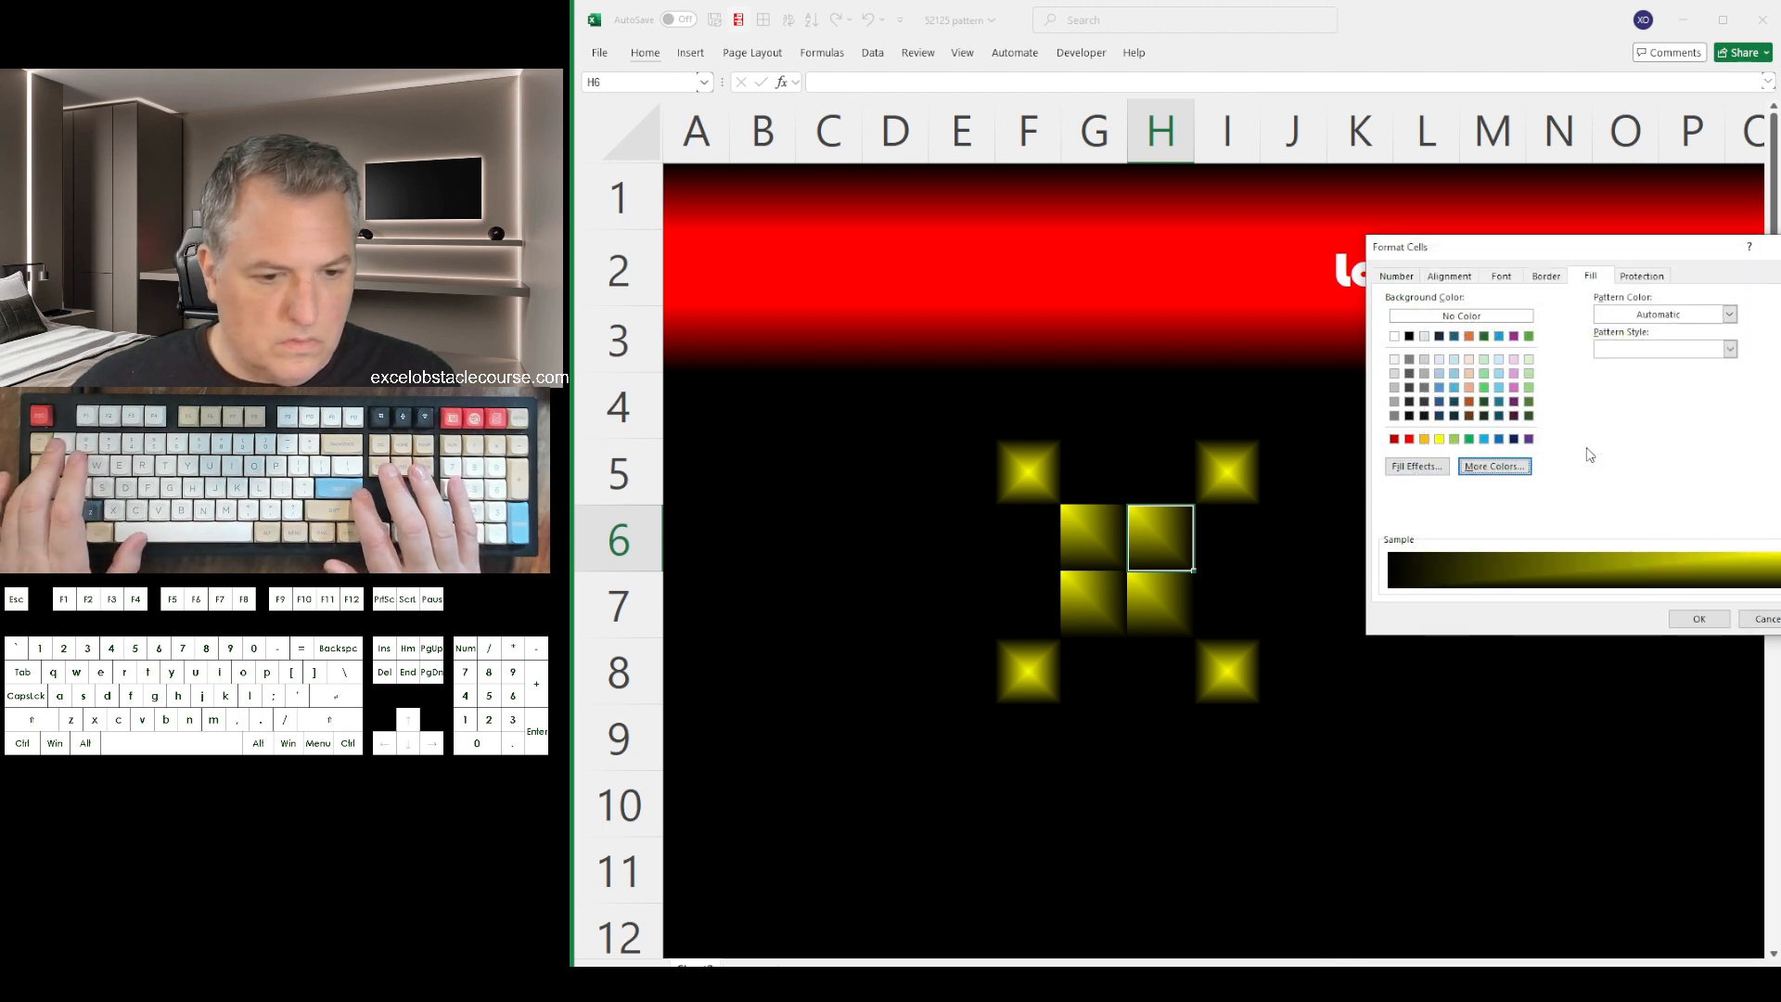
key(Tab)
key(Tab)
key(Tab)
key(Return)
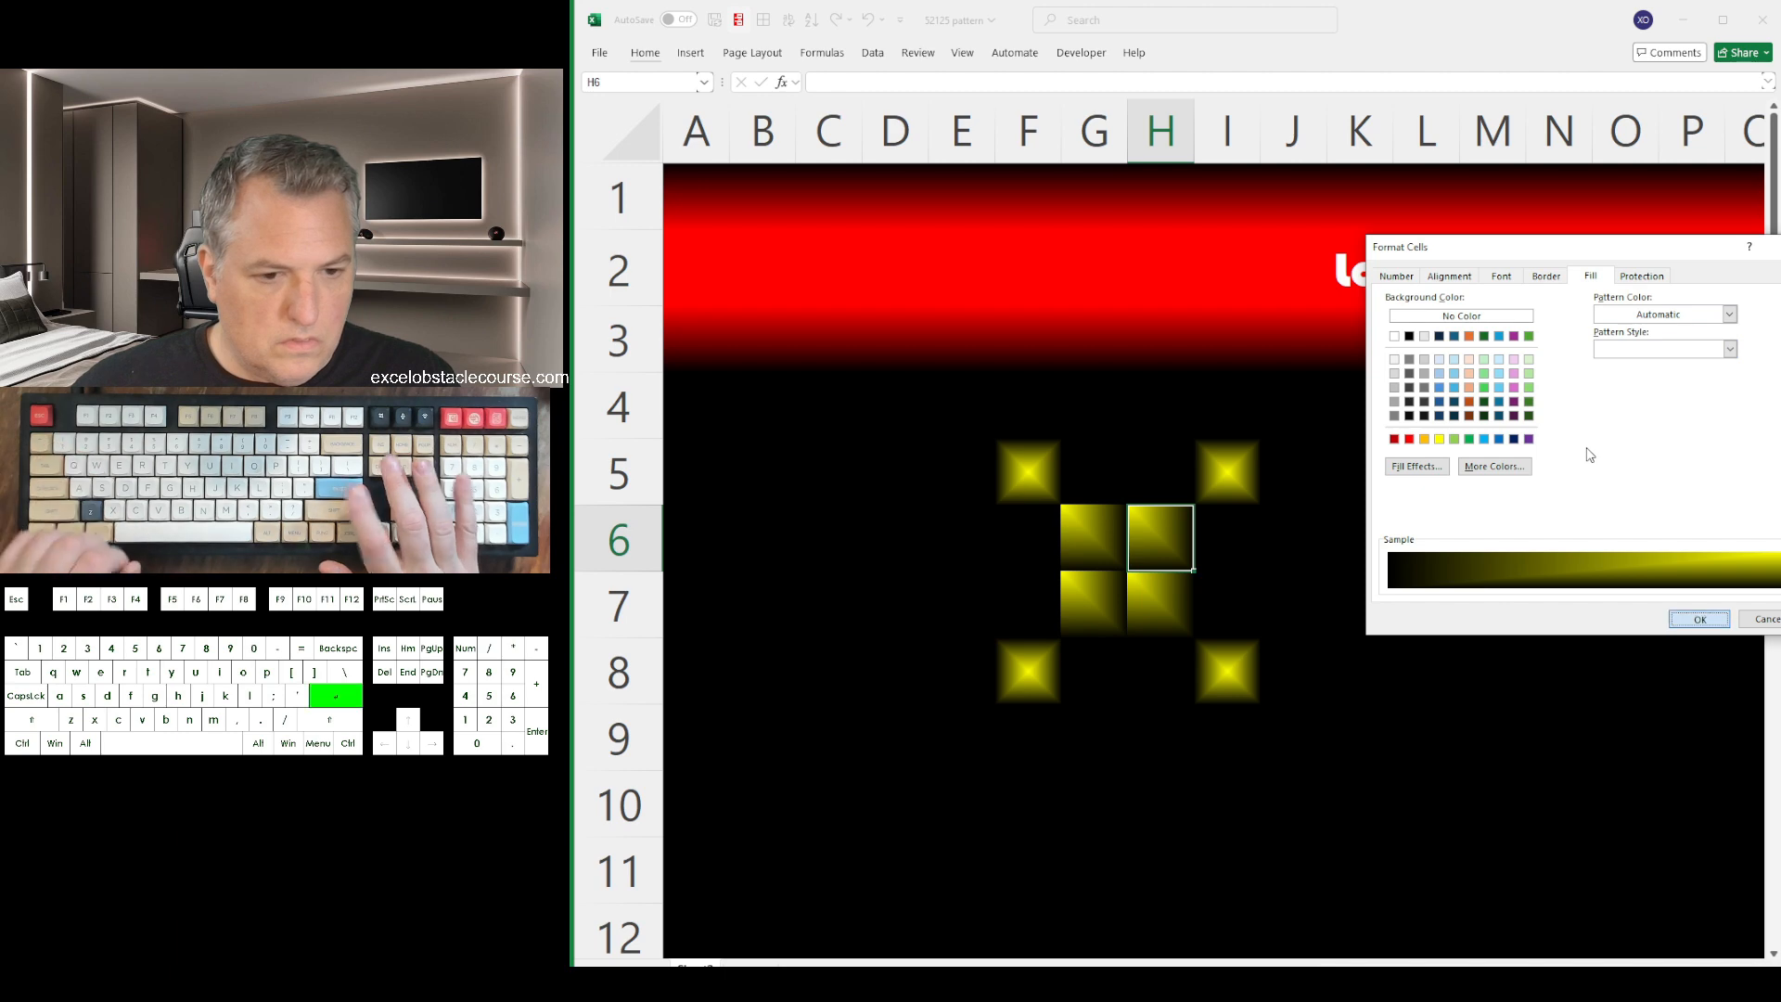
Change the from-corner gradient of G7 to the variant with yellow in the lower-left corner
key(Down)
key(Left)
key(shift+F10)
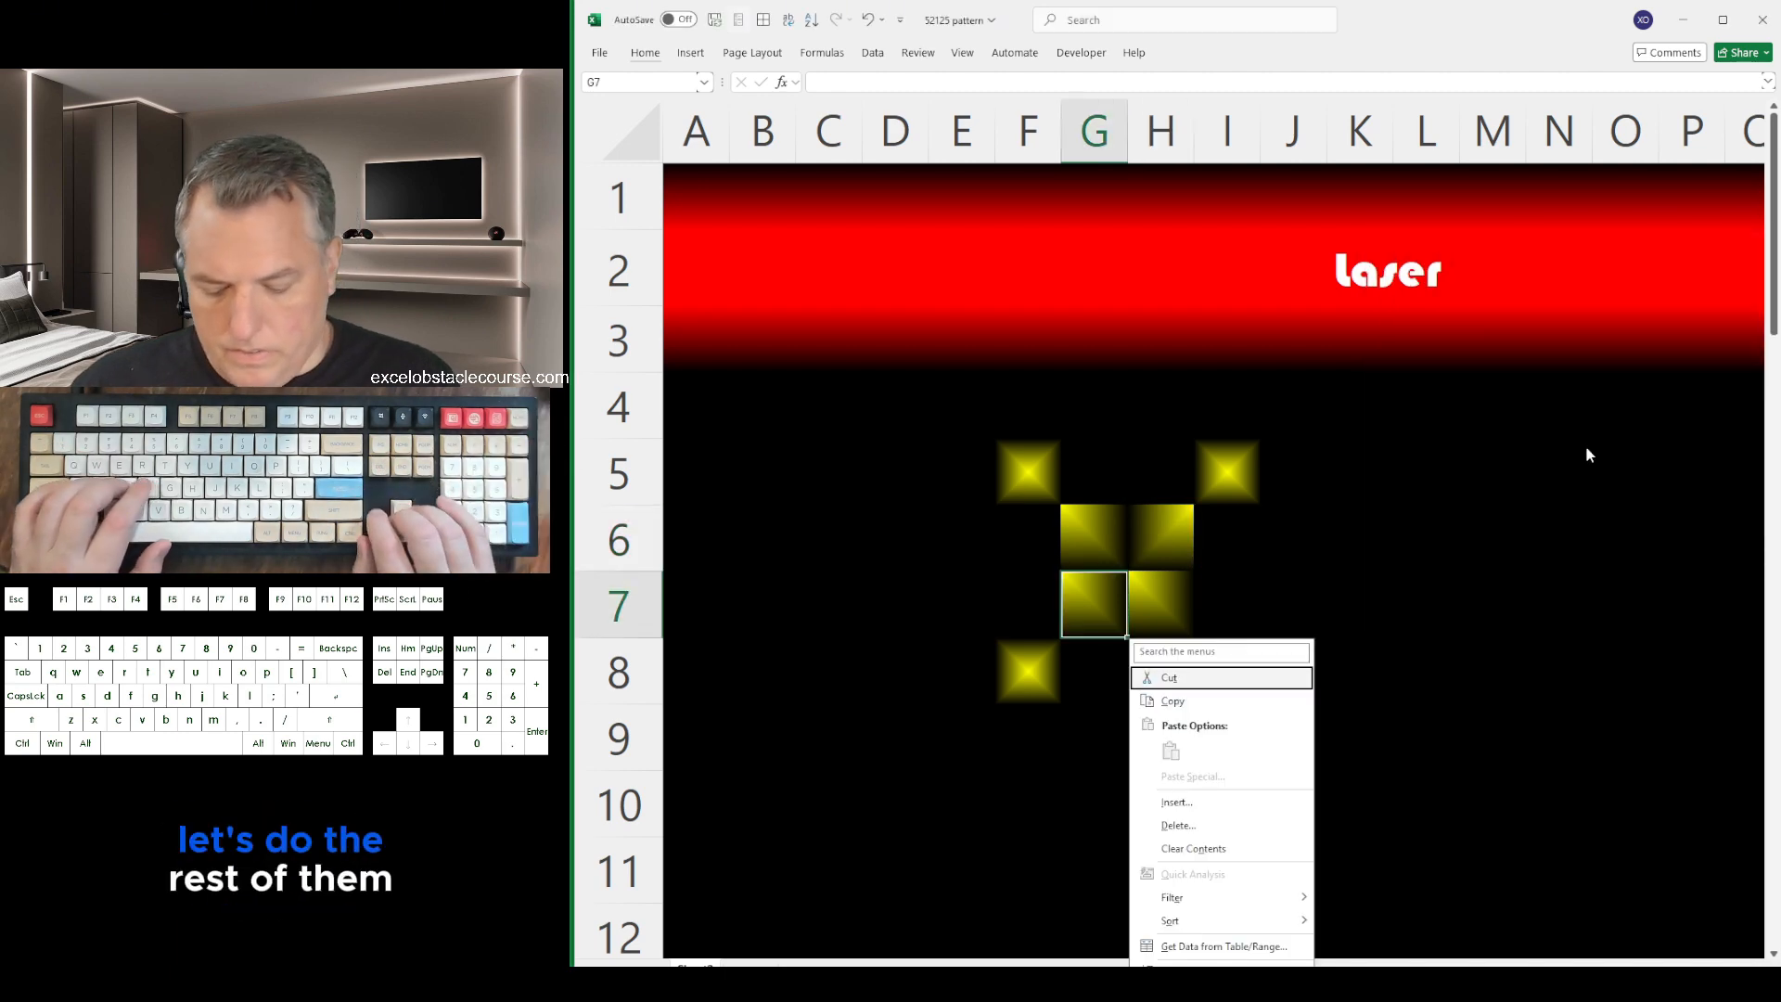
key(f)
key(alt+i)
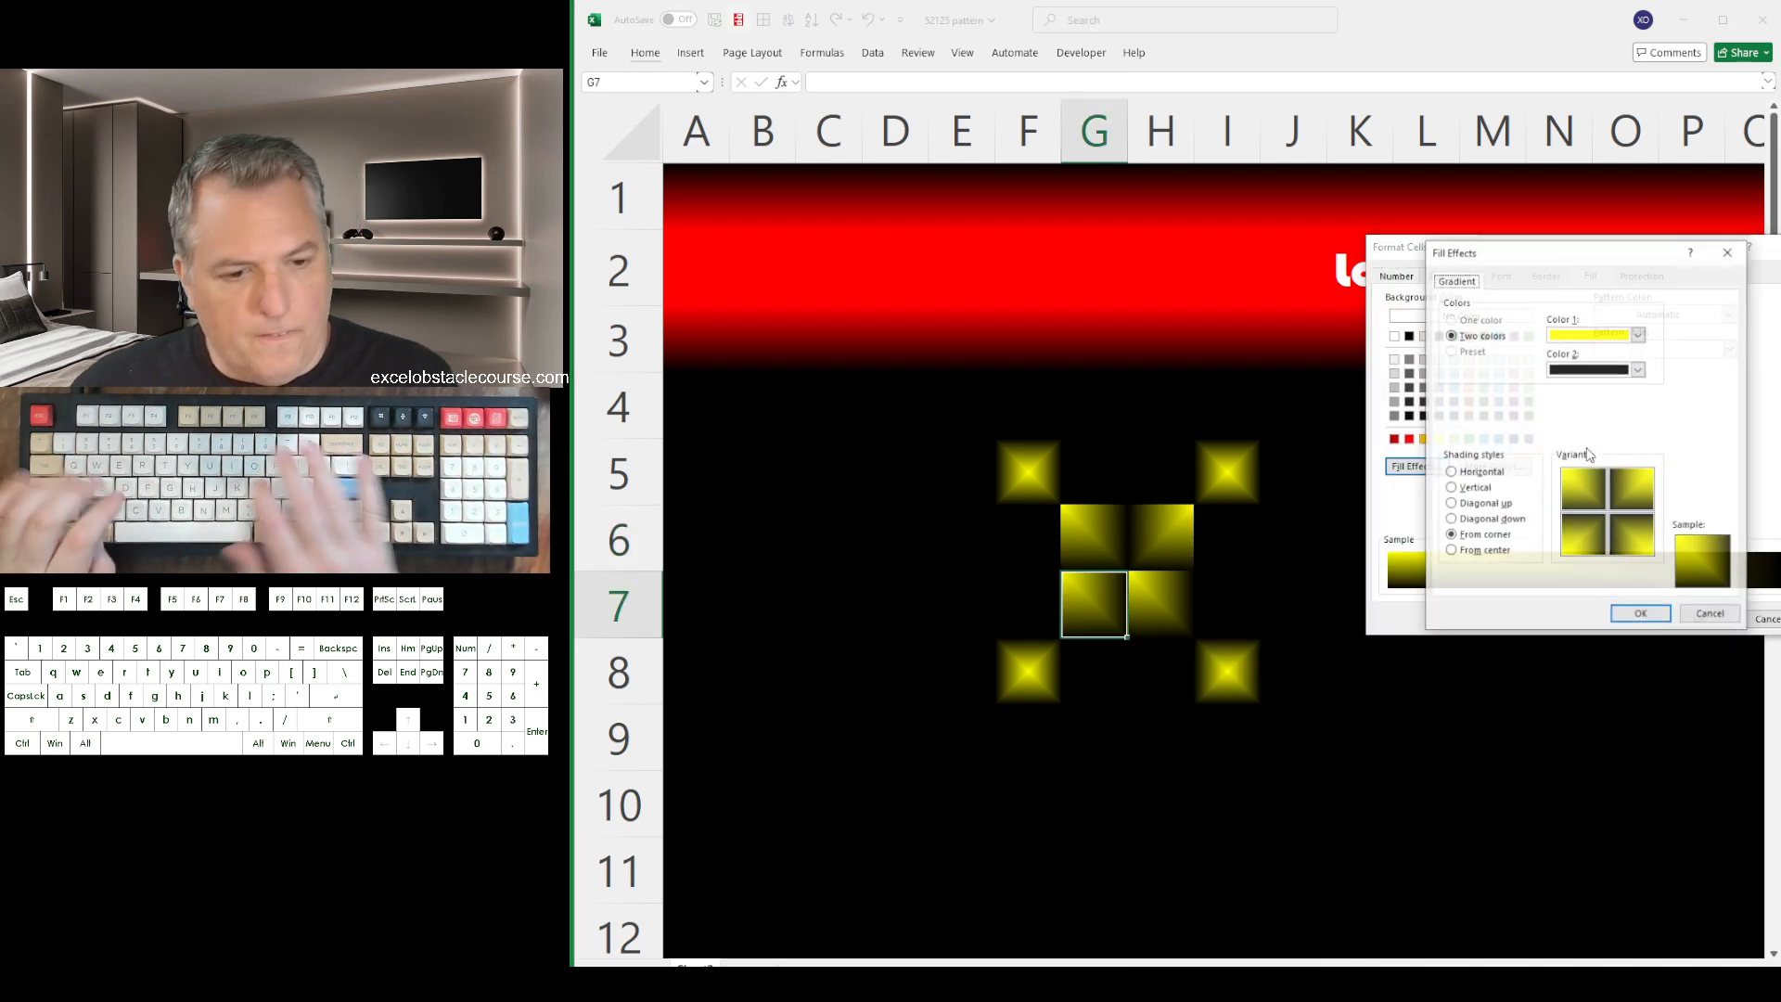
key(Tab)
key(Tab)
key(Tab)
key(Tab)
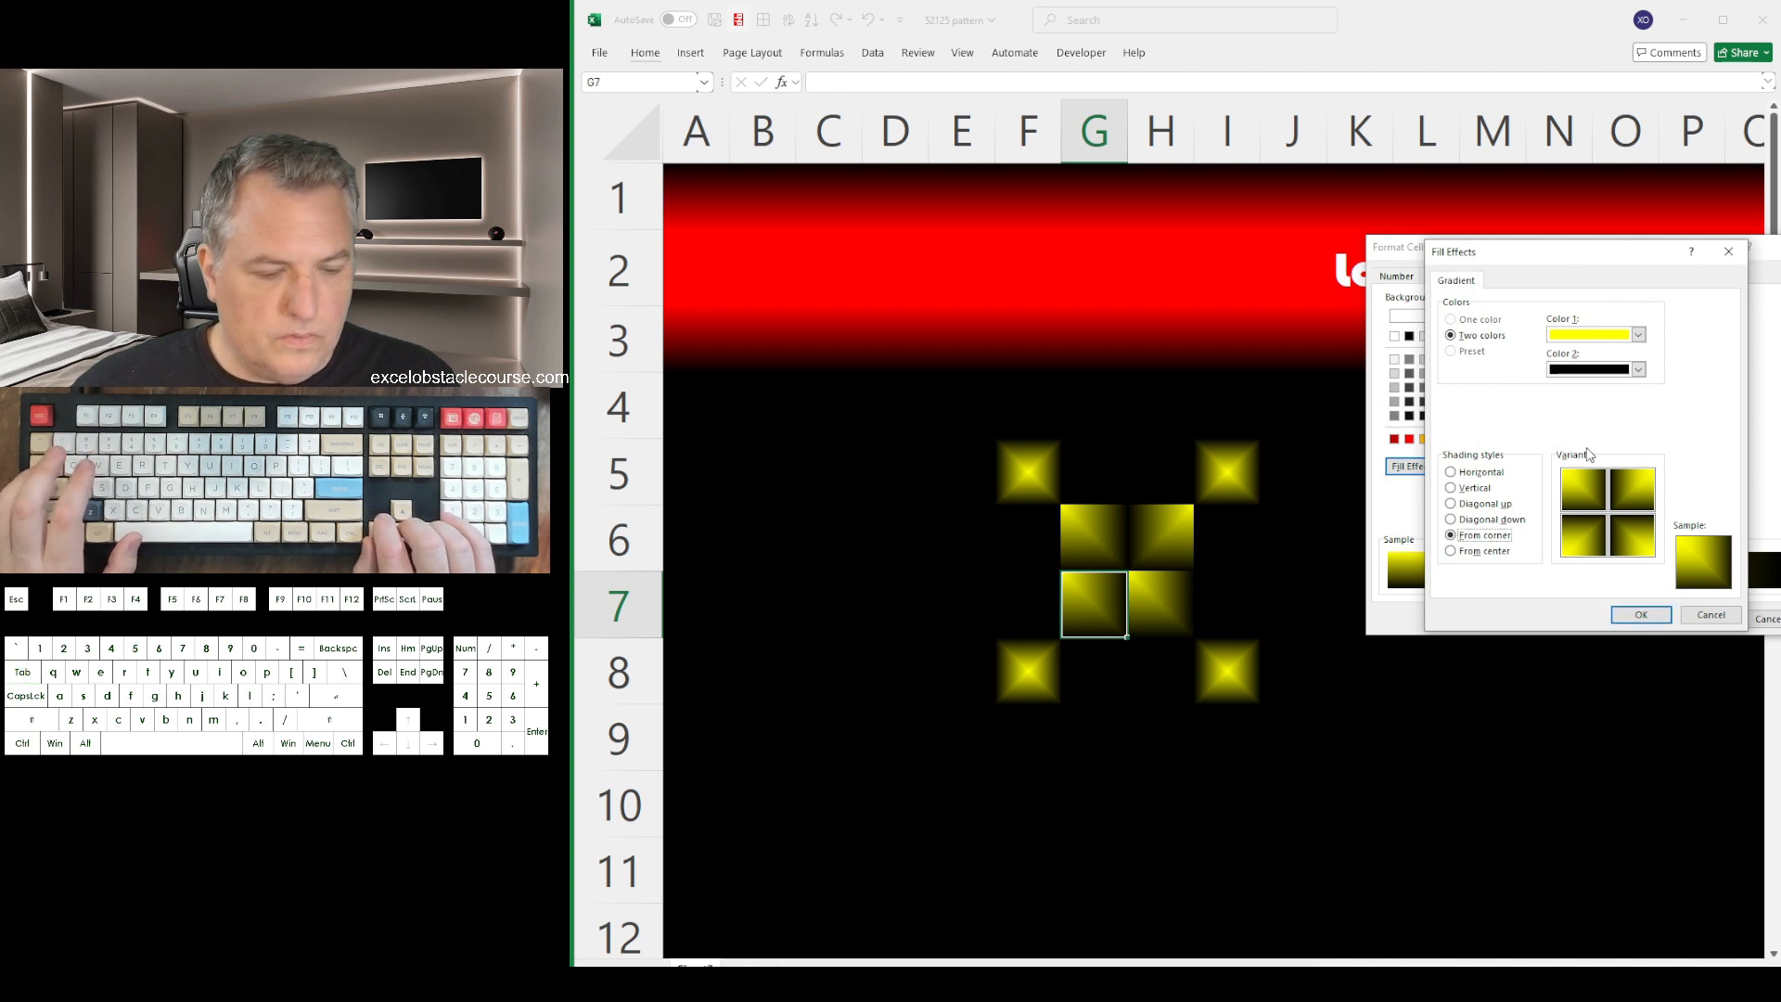
key(Tab)
key(Down)
key(Return)
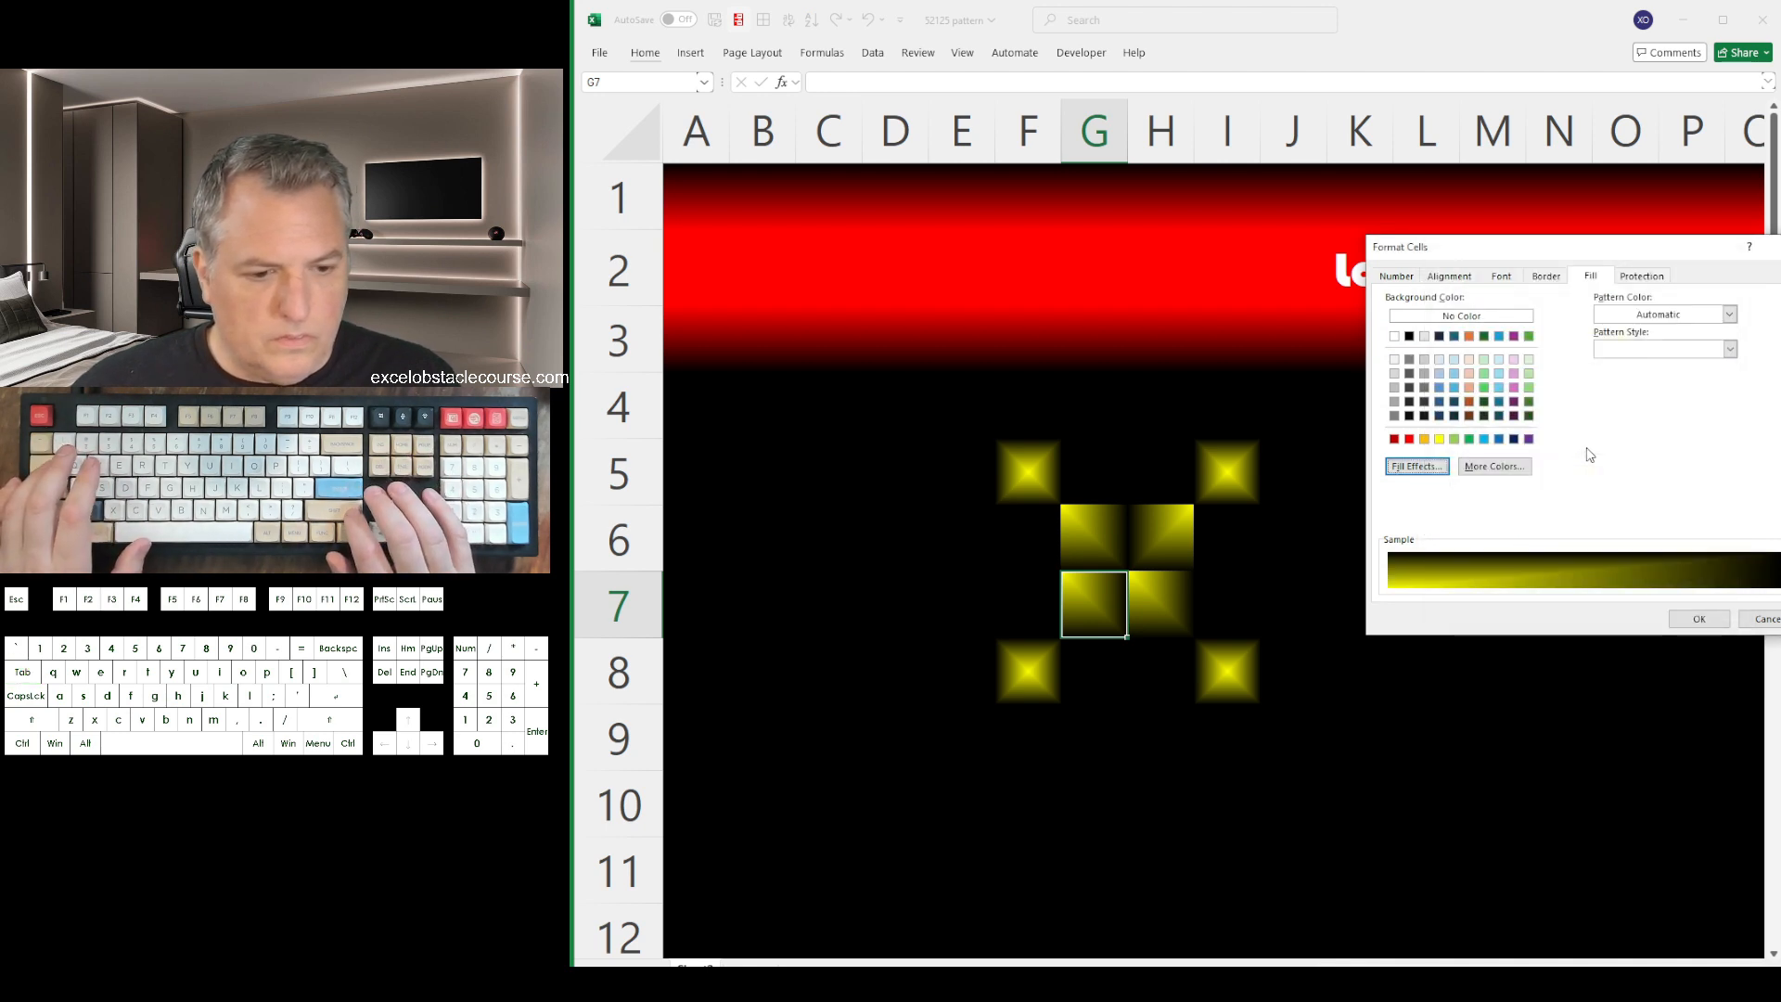
key(shift+Tab)
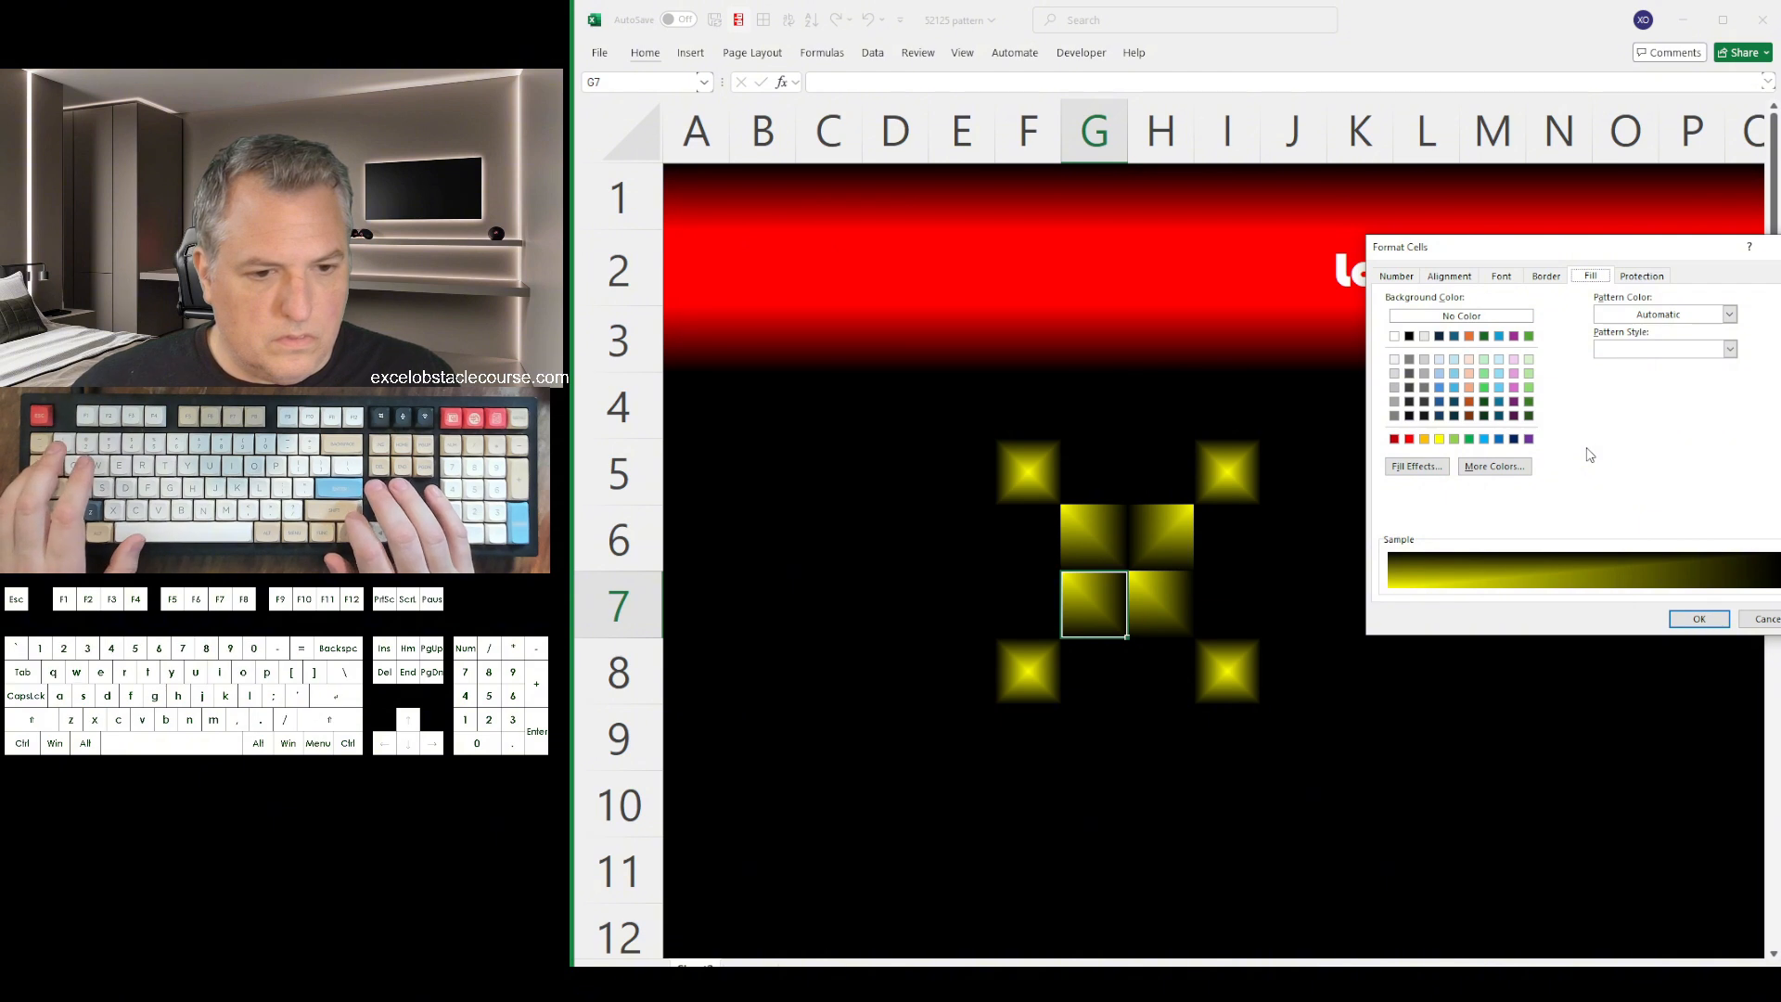
key(shift+Tab)
key(Return)
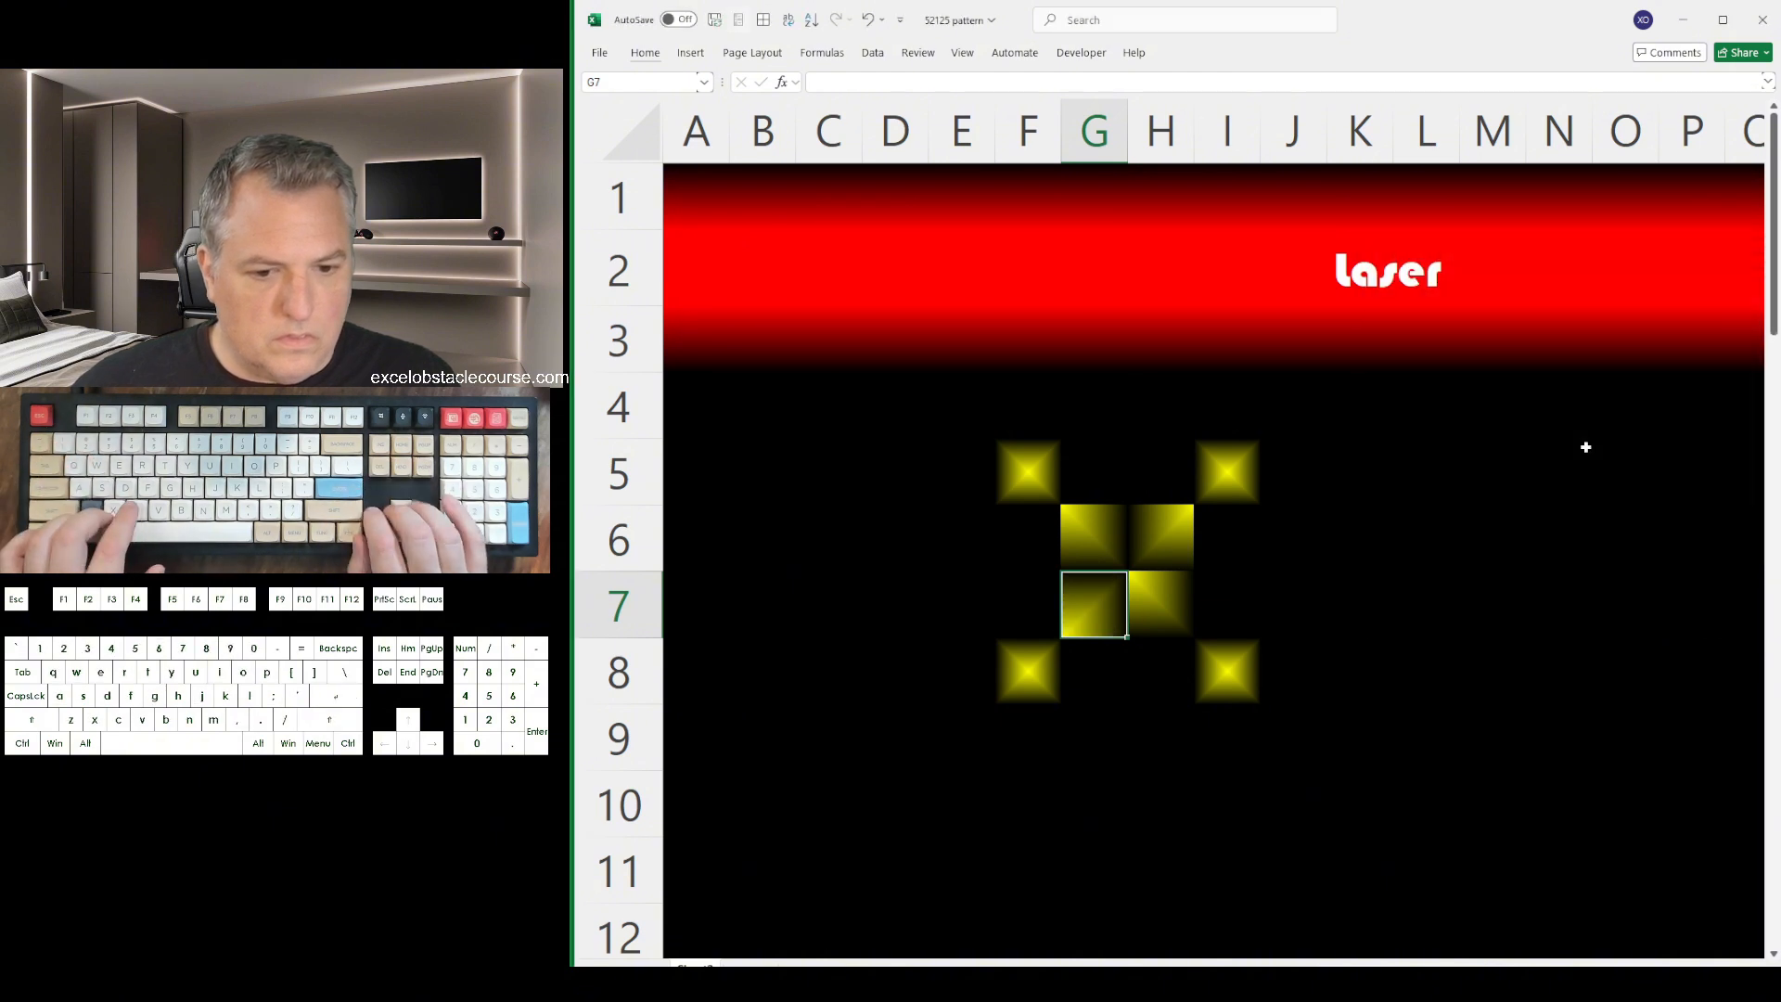
Change the from-corner gradient of H7 to the variant with yellow in the lower-right corner
key(Right)
key(shift+F10)
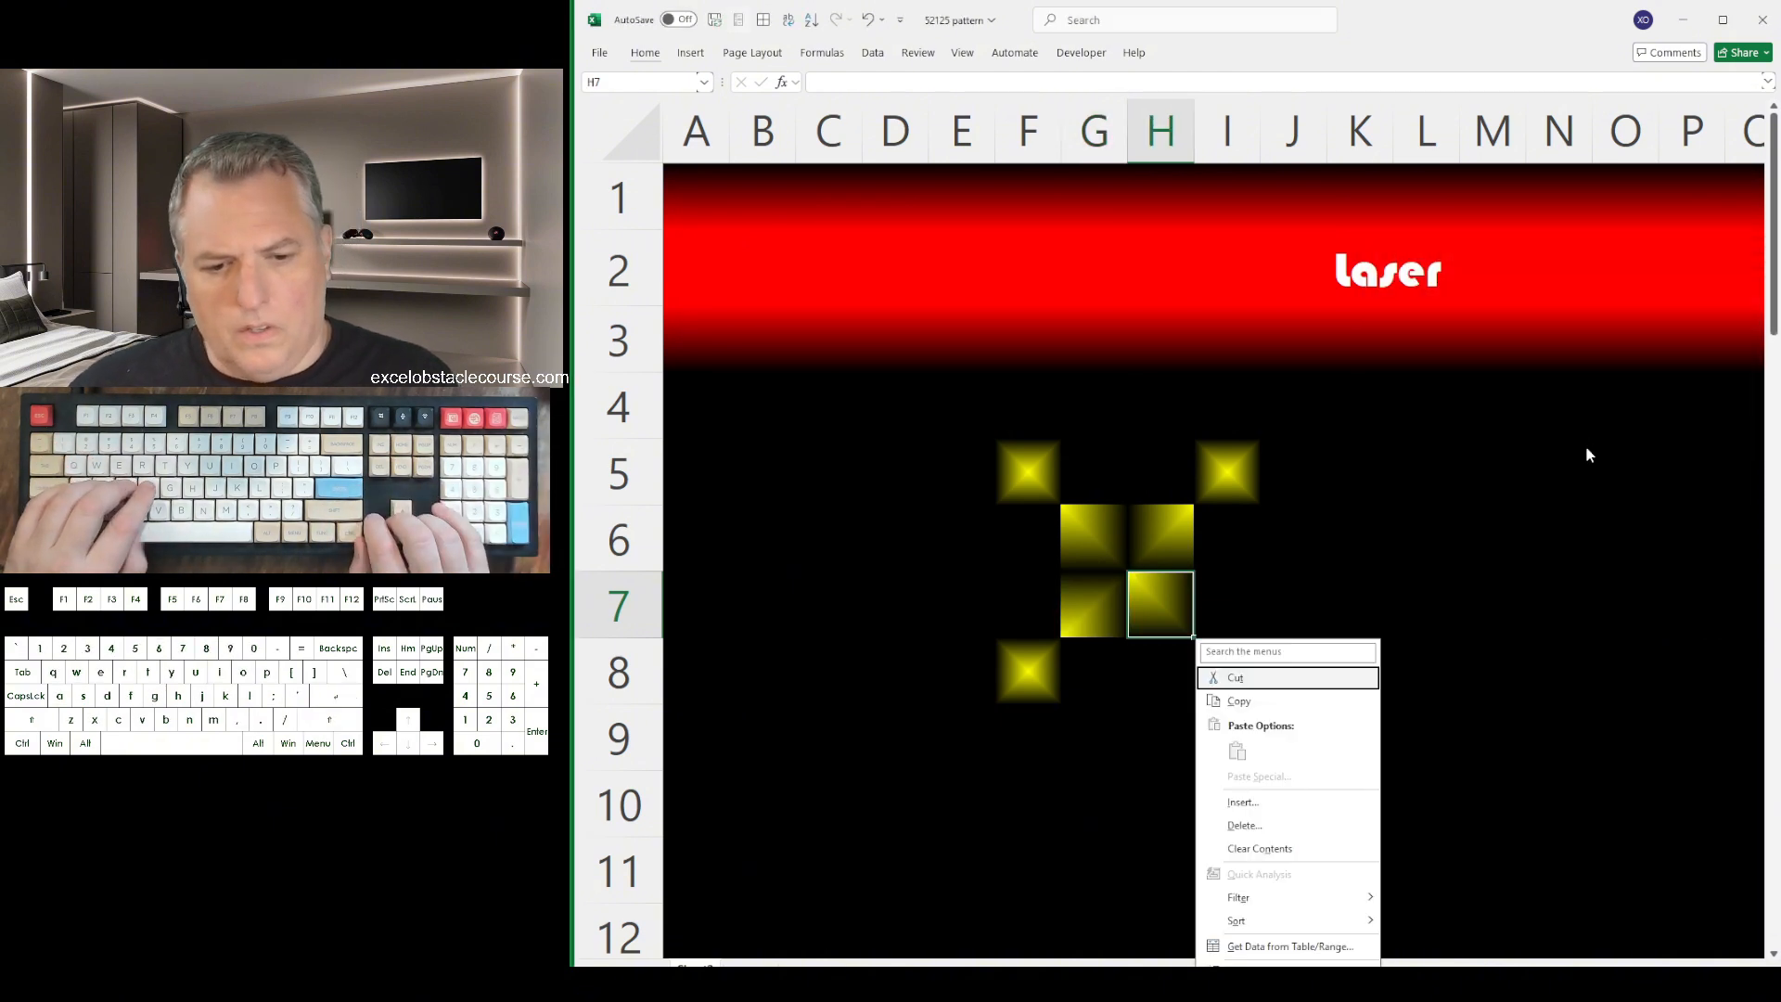
key(f)
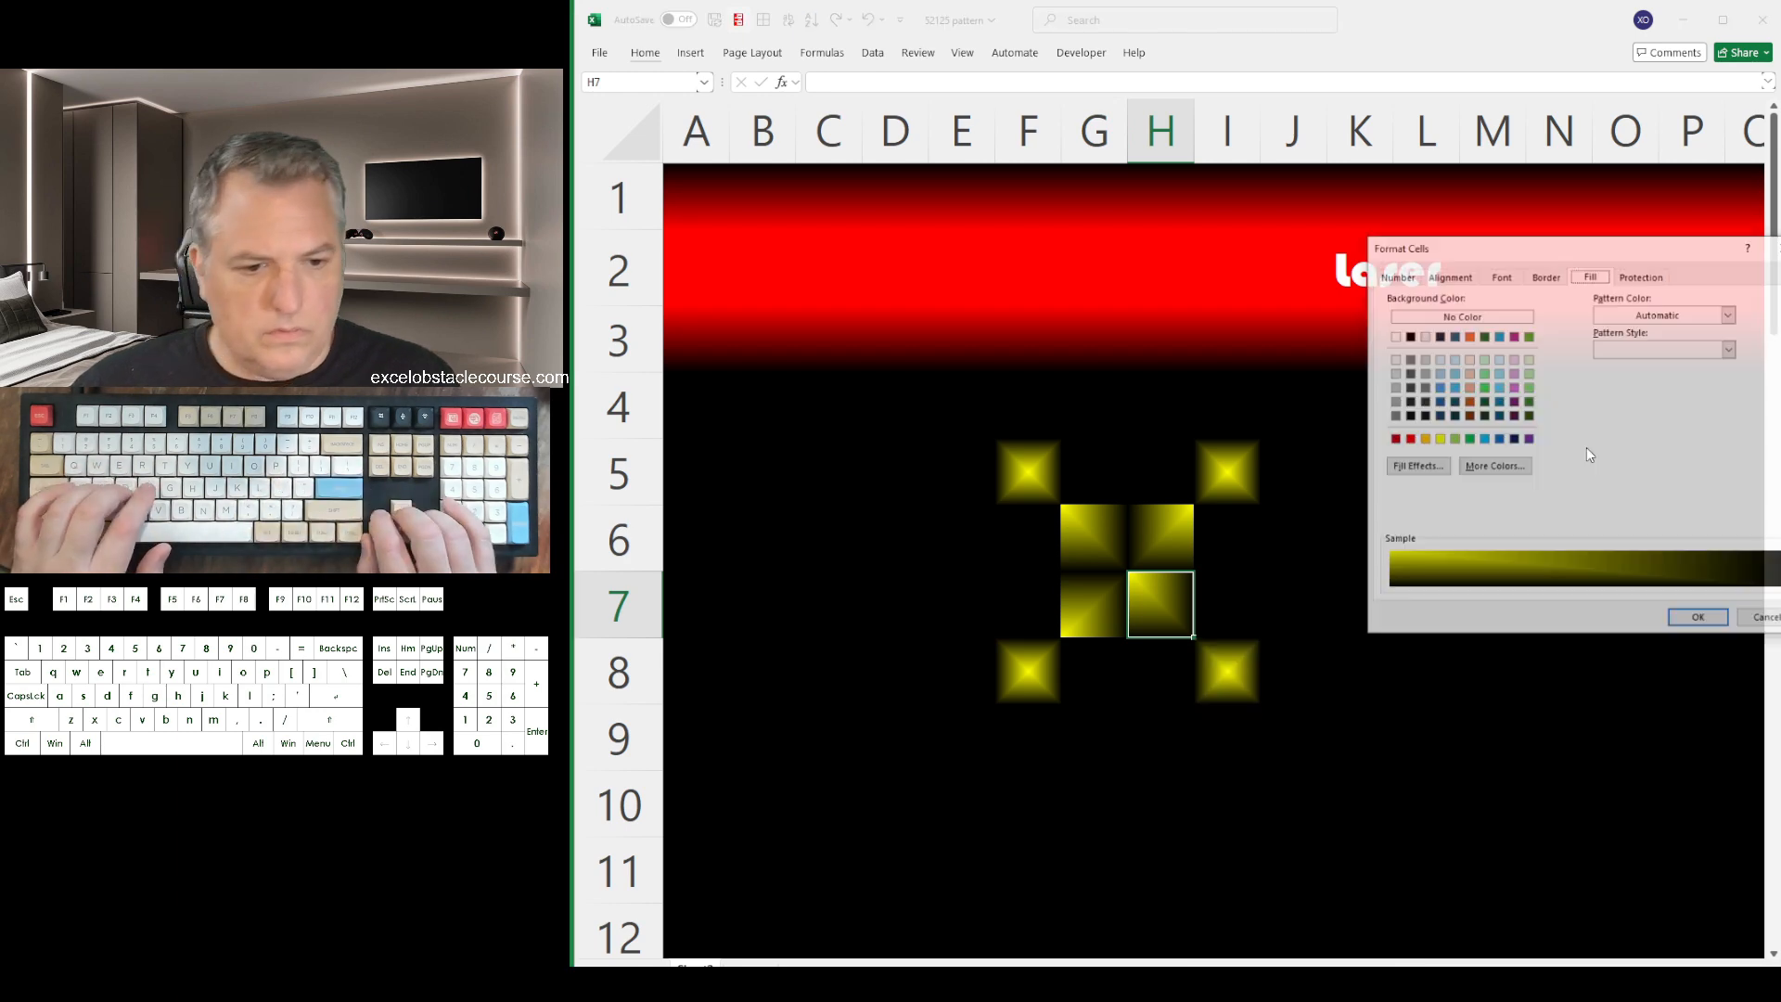
key(alt+i)
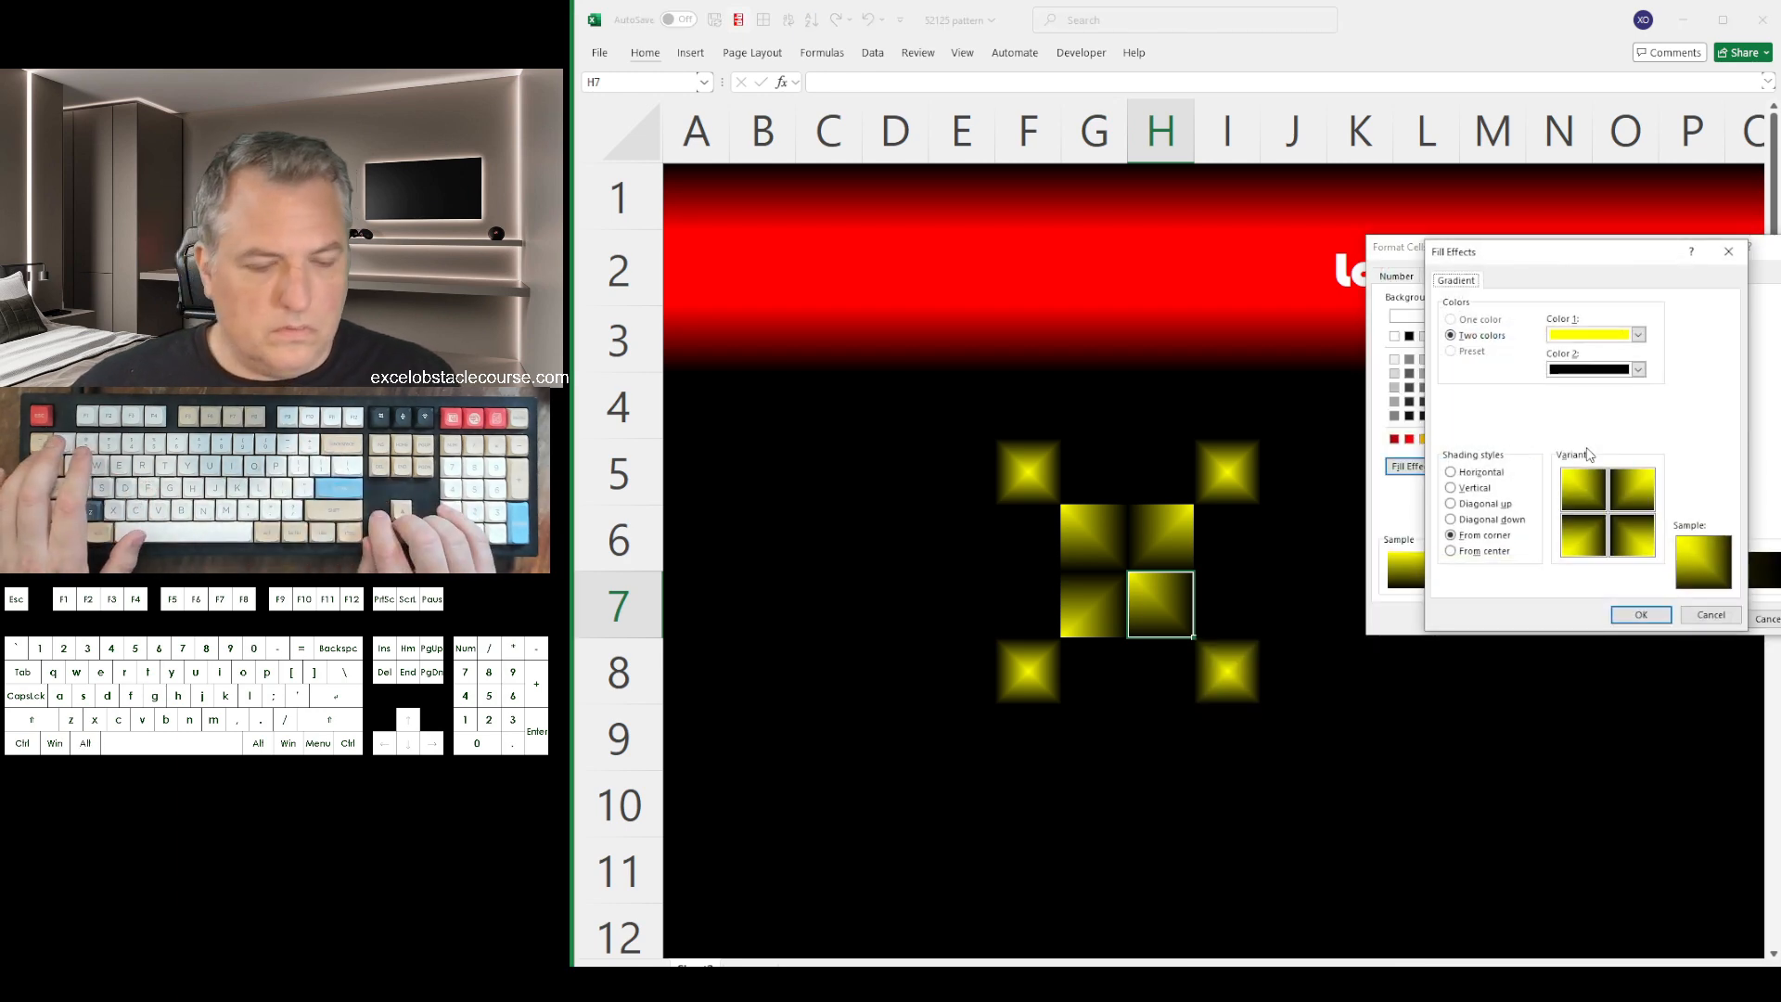
key(Tab)
key(Tab)
key(Tab)
key(Tab)
key(Tab)
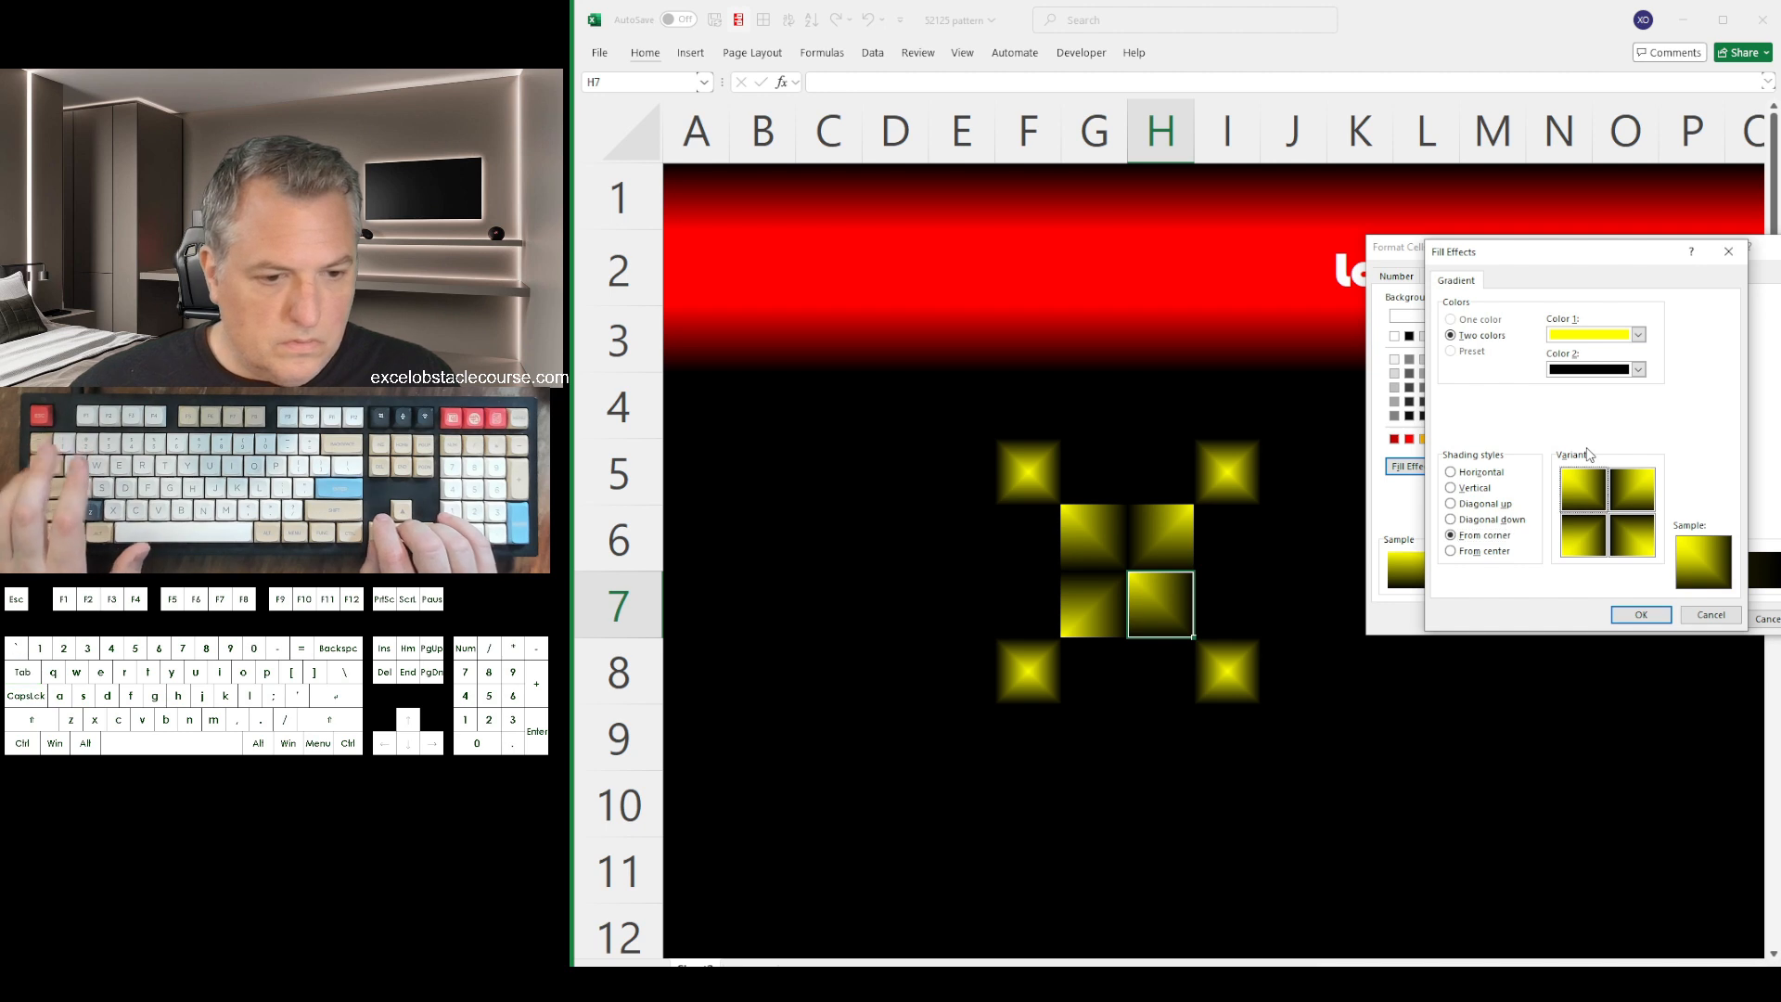
key(Down)
key(Right)
key(Return)
key(Tab)
key(Tab)
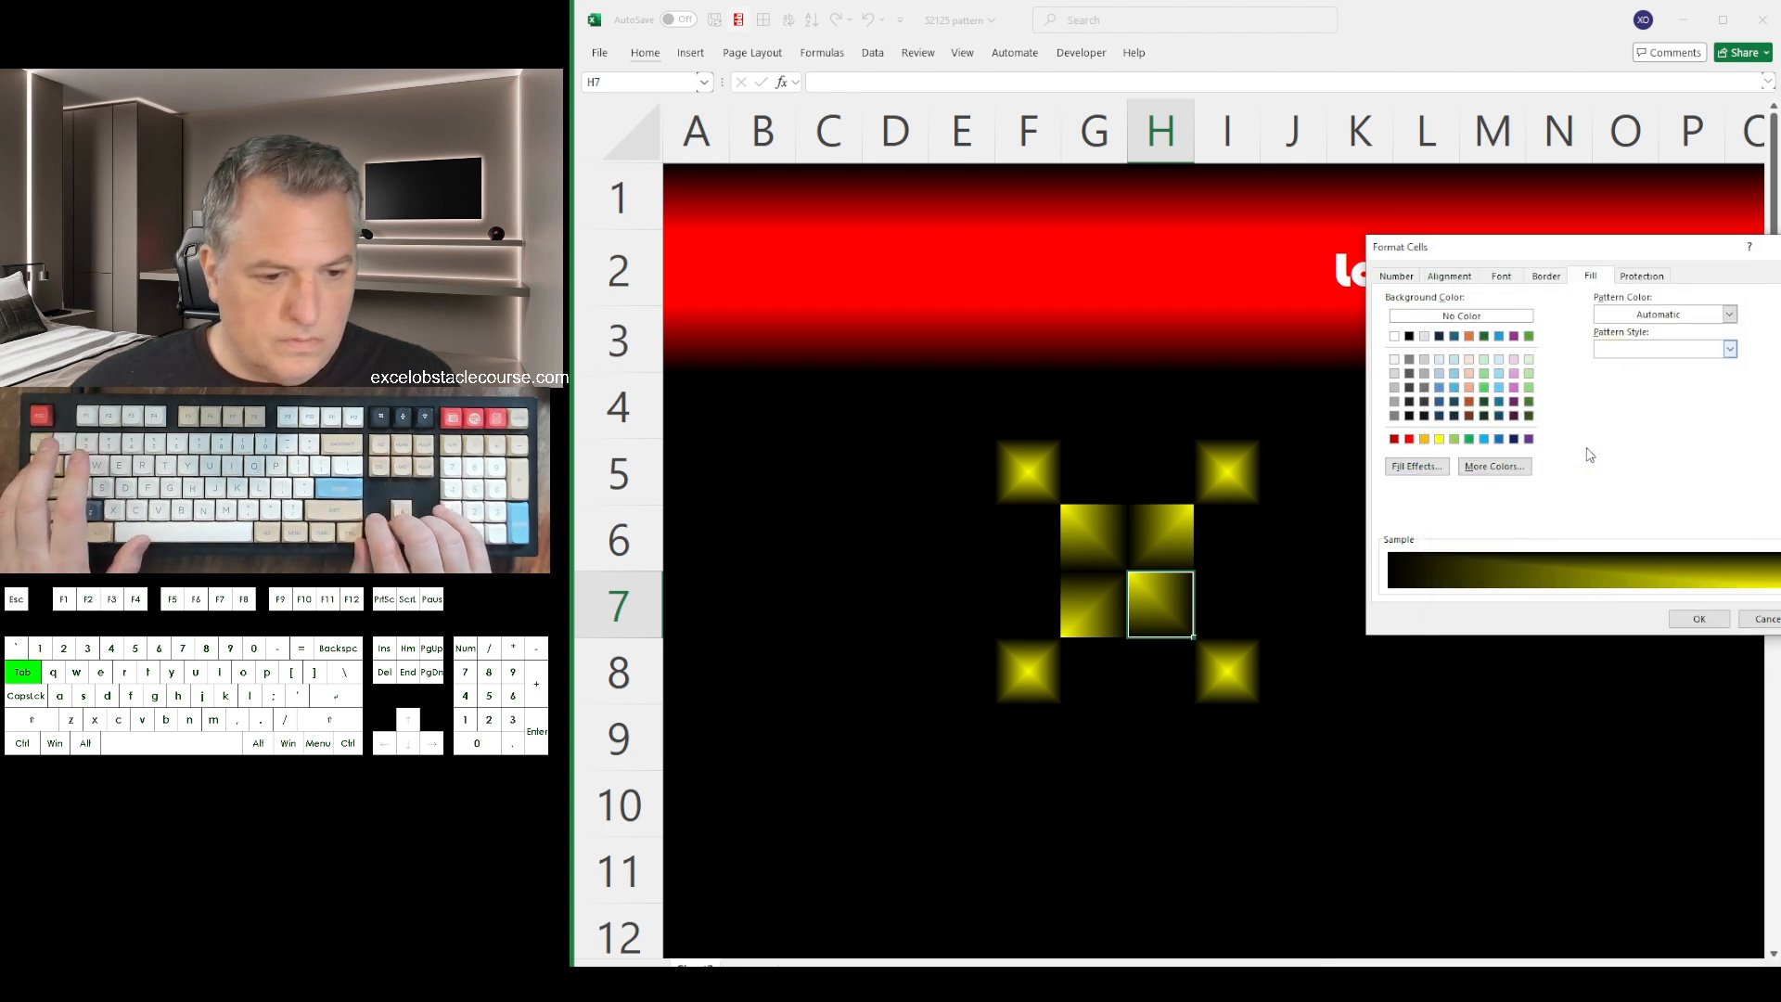
key(Return)
key(Right)
key(Right)
key(Right)
key(Right)
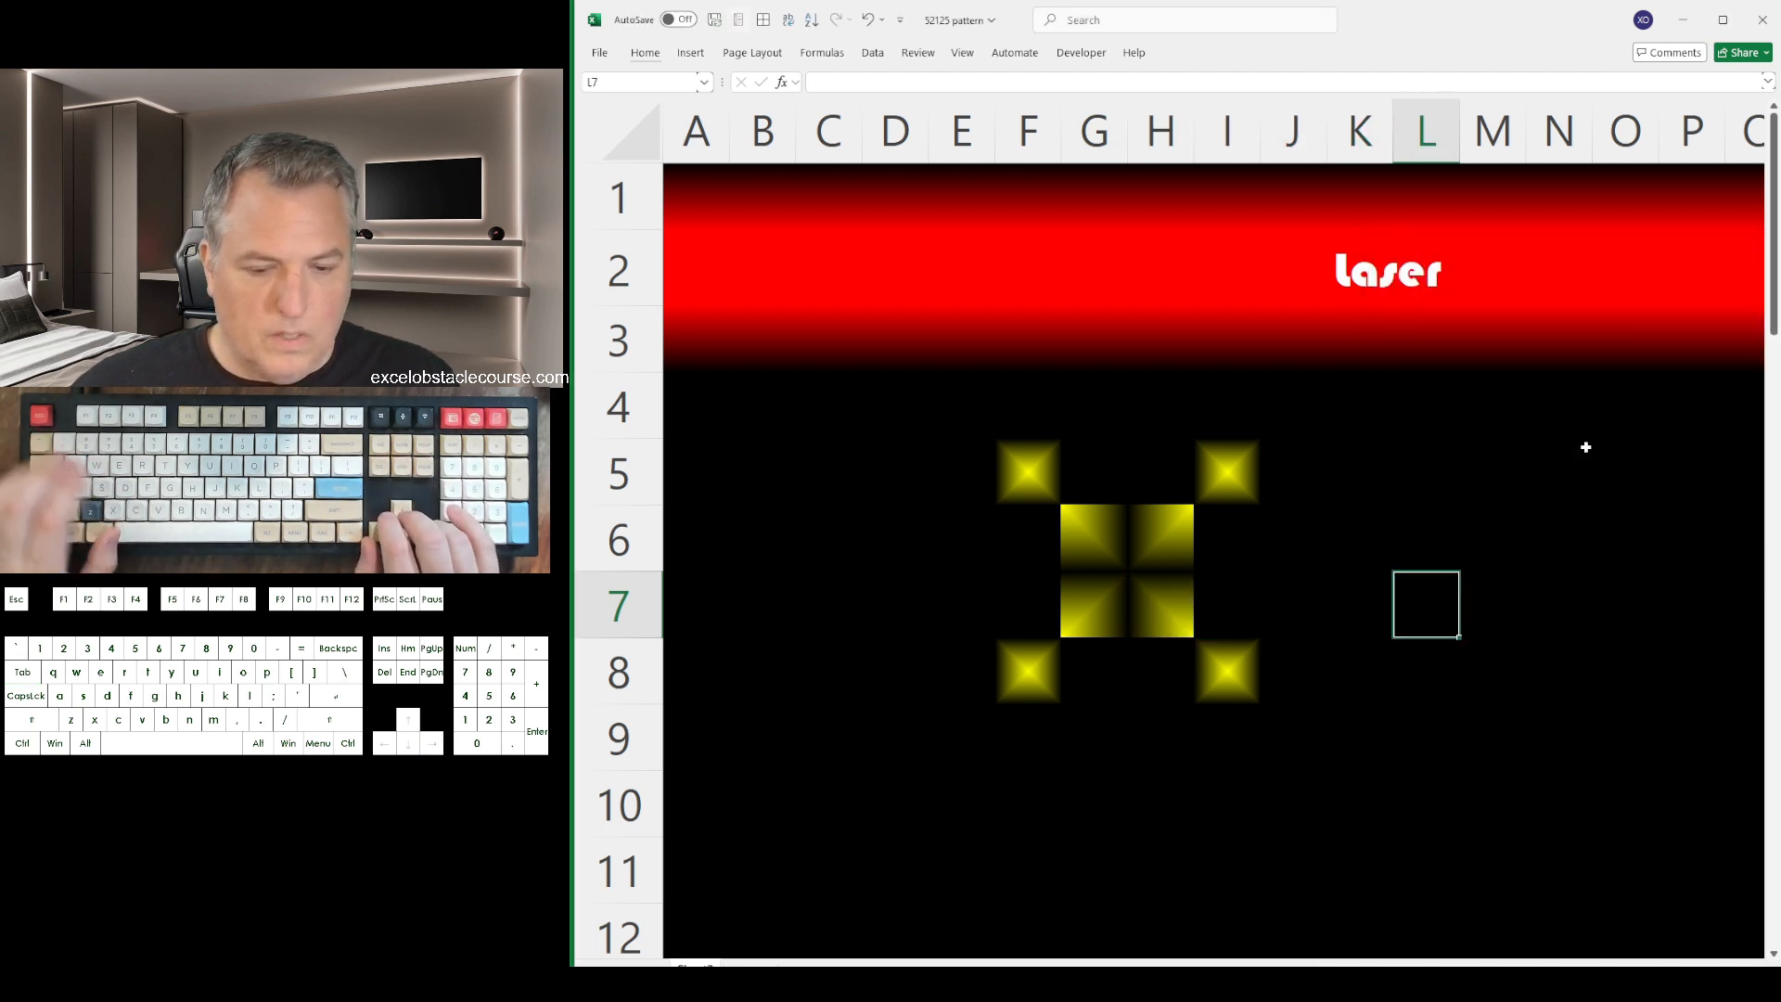
key(Up)
key(Left)
key(Left)
key(Left)
key(Left)
key(Left)
key(Left)
key(Left)
key(Left)
key(Left)
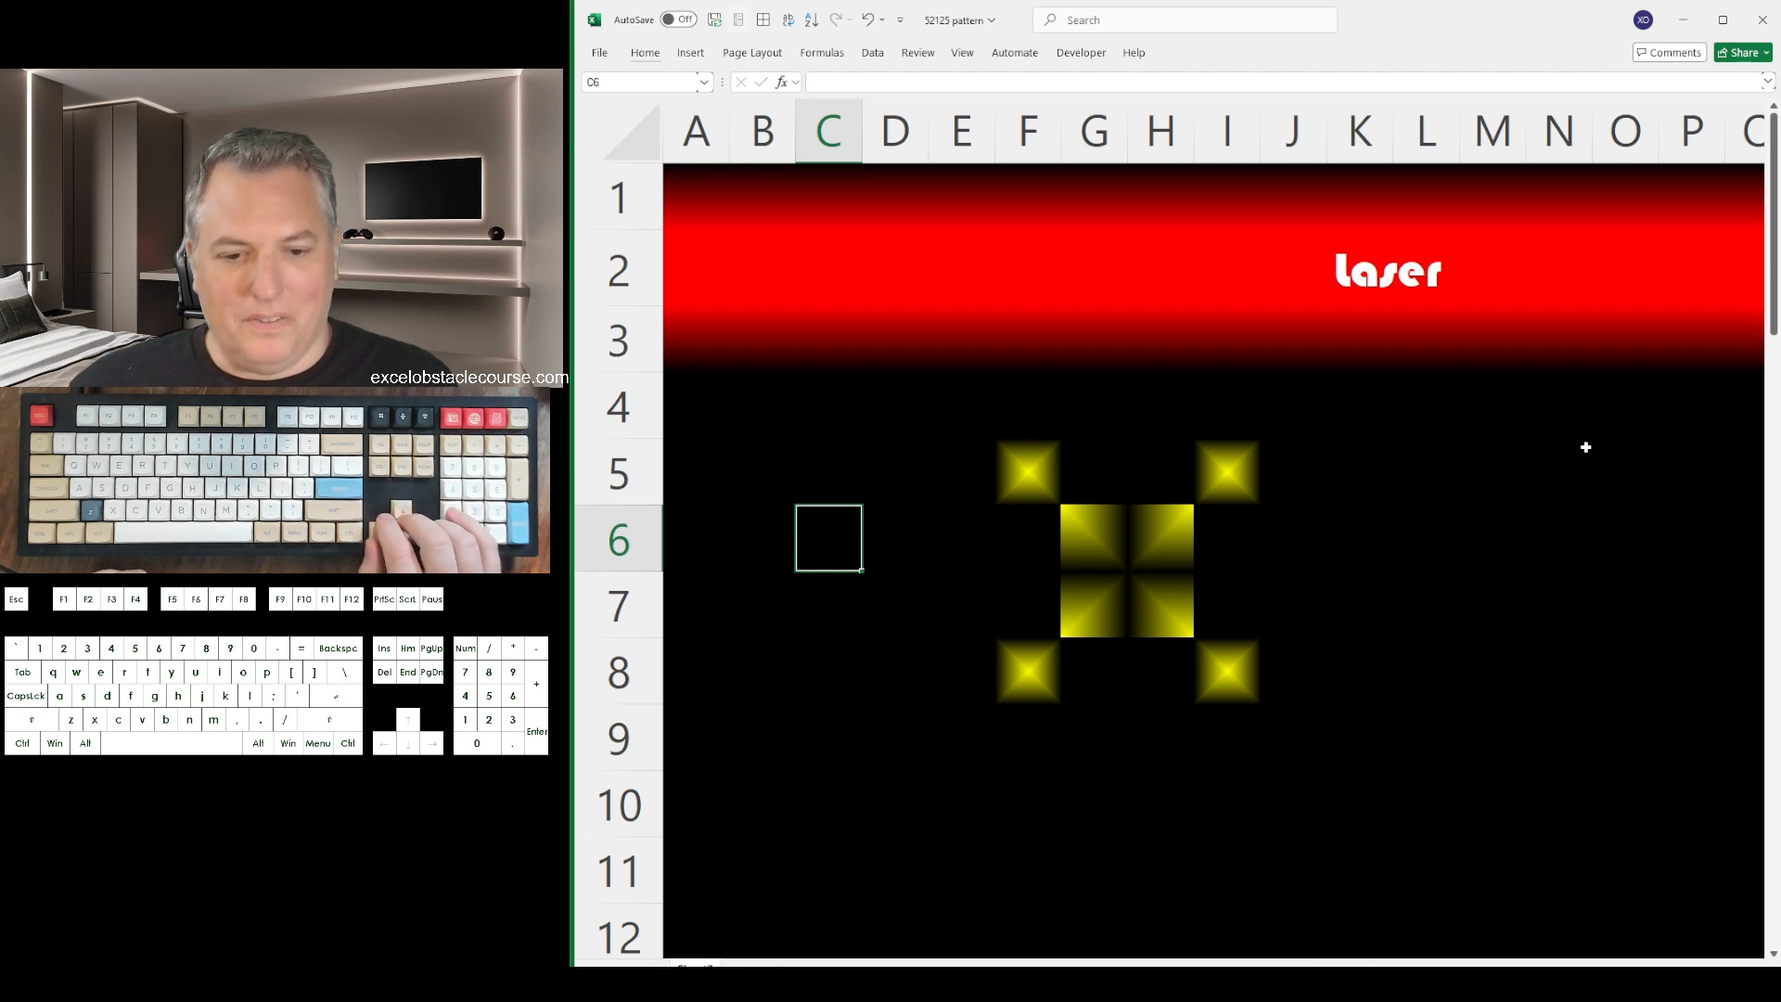
Copy the gradient cell G6 to F5, replacing the from-center gradient there
key(Right)
key(Right)
key(Right)
key(Right)
key(ctrl+c)
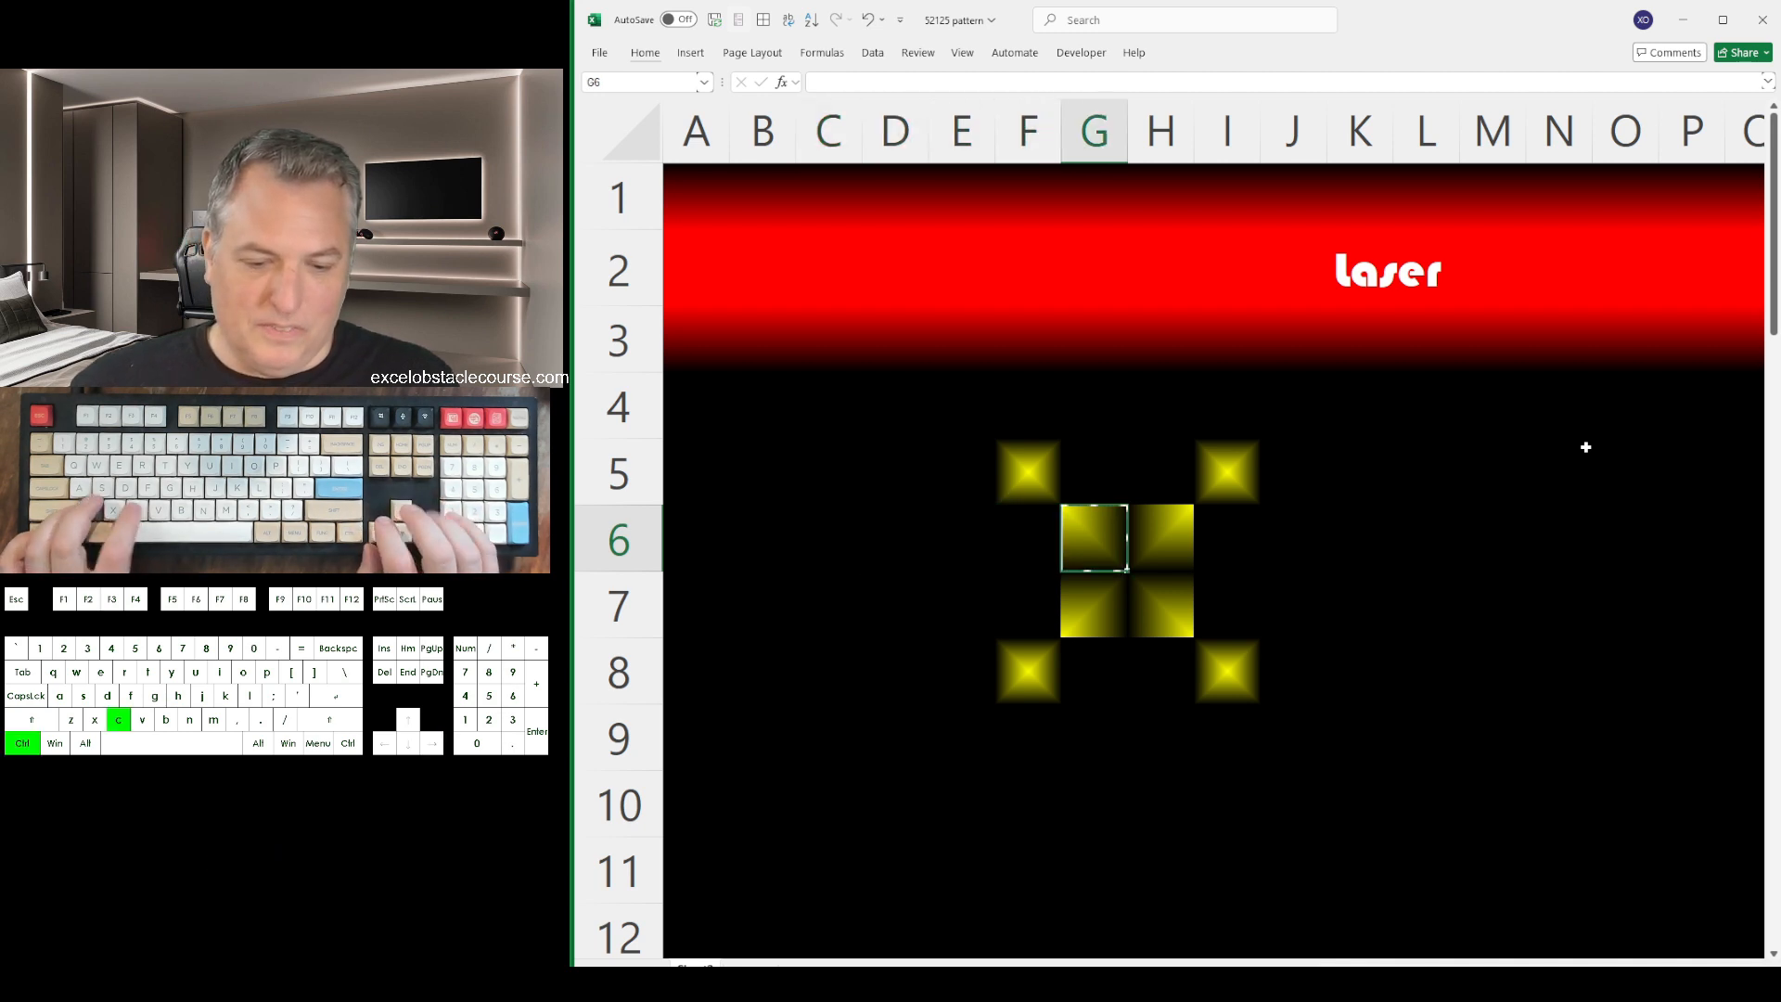
key(Up)
key(Left)
key(ctrl+v)
Copy the gradient cell H6 to I5, replacing the from-center gradient there
key(Down)
key(Right)
key(Right)
key(ctrl+c)
key(Up)
key(Right)
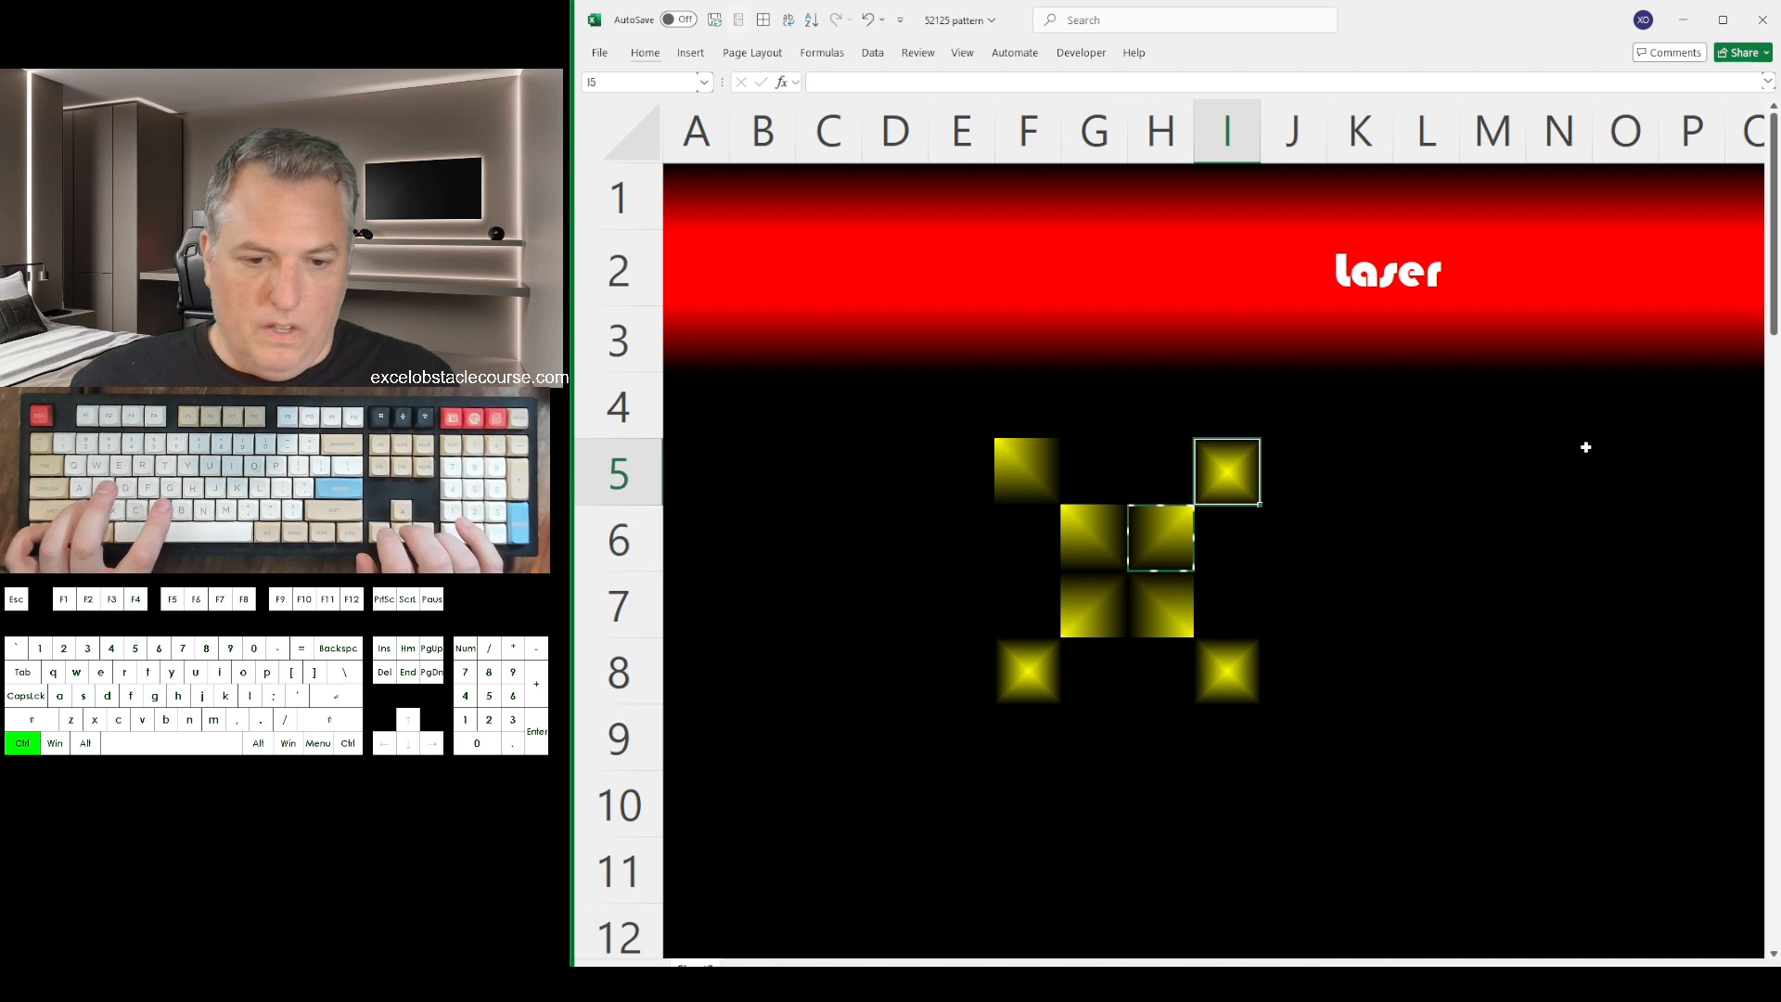
key(ctrl+v)
Copy the gradient cell H7 to I8, replacing the from-center gradient there
key(Down)
key(Down)
key(Down)
key(Left)
key(Up)
key(ctrl+c)
key(Down)
key(Right)
key(ctrl+v)
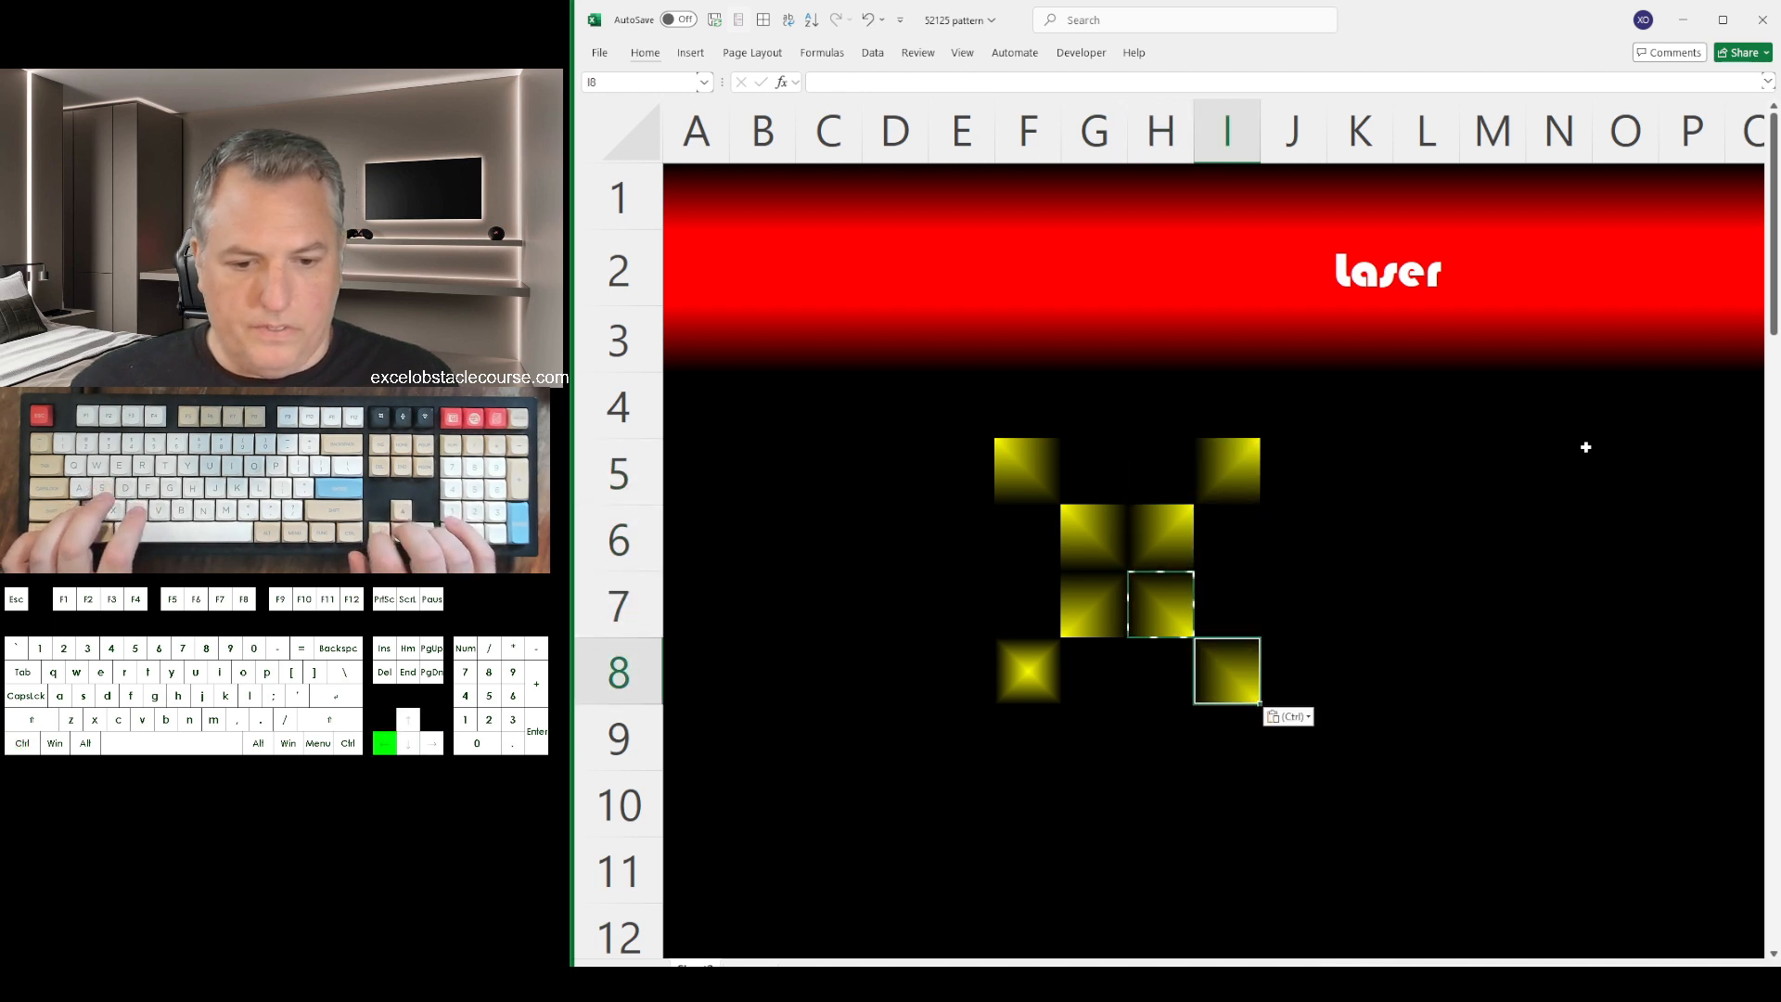
Copy the gradient cell G7 to F8, undoing any stray paste over G7, and end copy mode
key(Up)
key(Left)
key(Left)
key(ctrl+v)
key(ctrl+z)
key(ctrl+c)
key(Down)
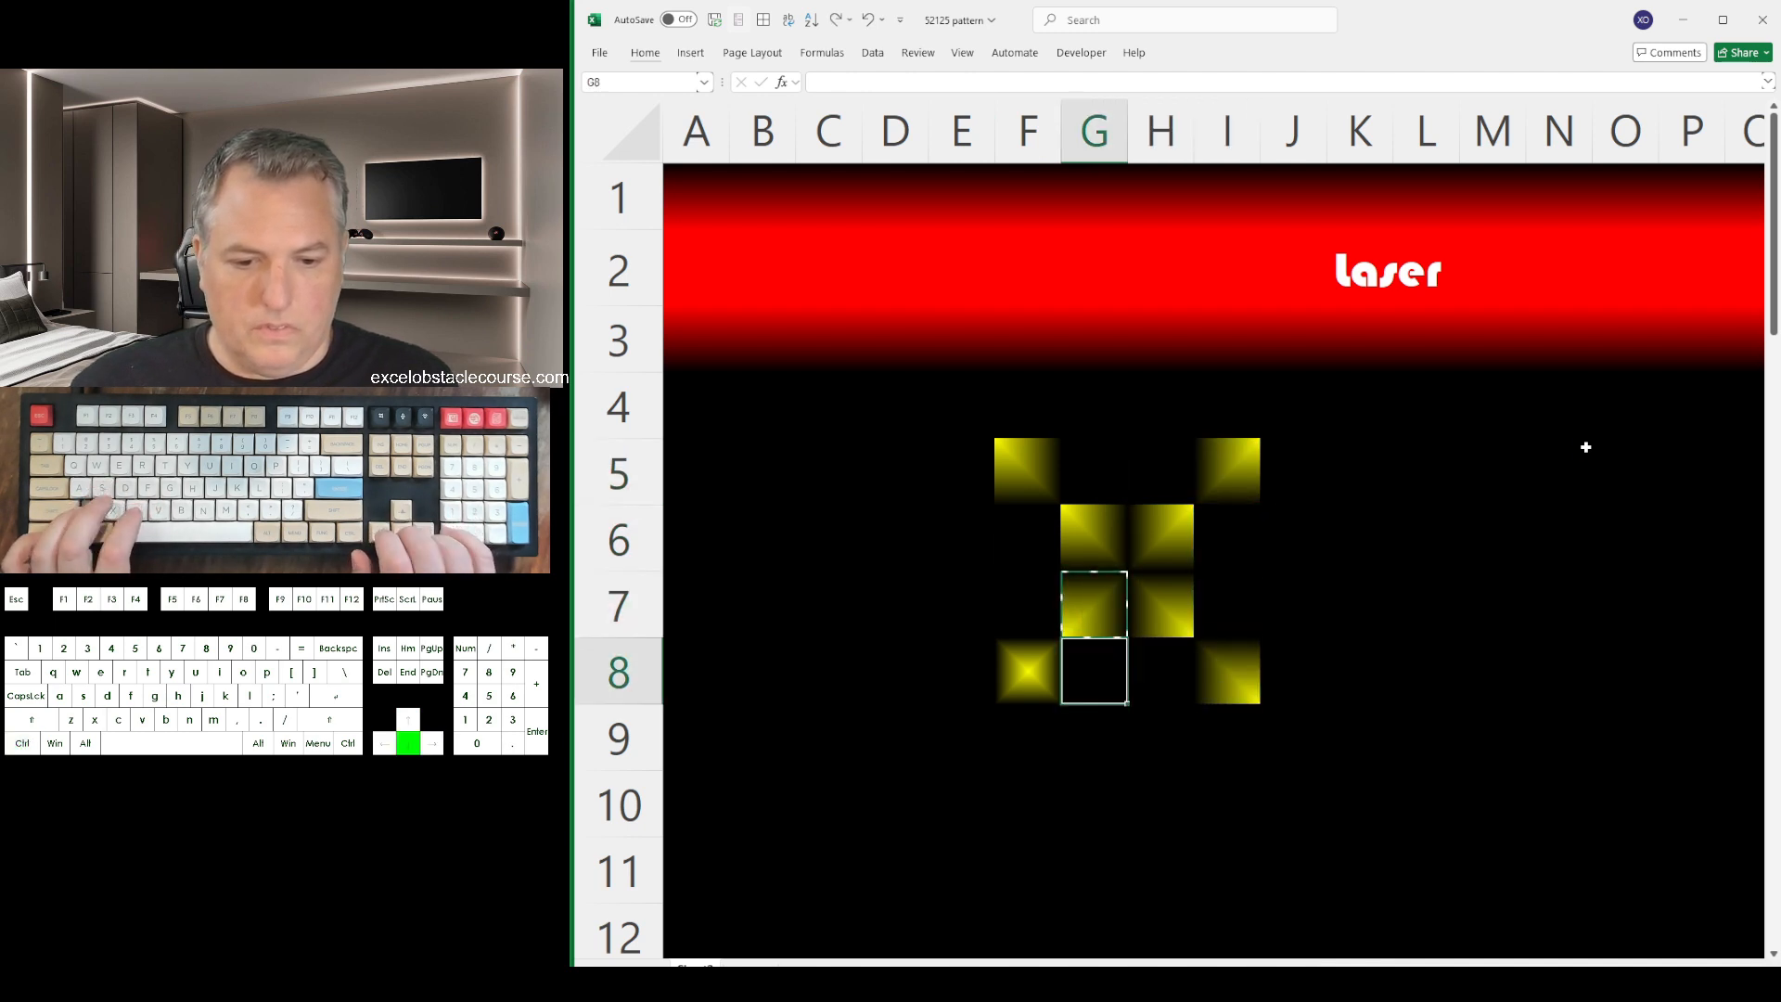
key(Left)
key(ctrl+v)
key(Left)
key(Left)
key(Escape)
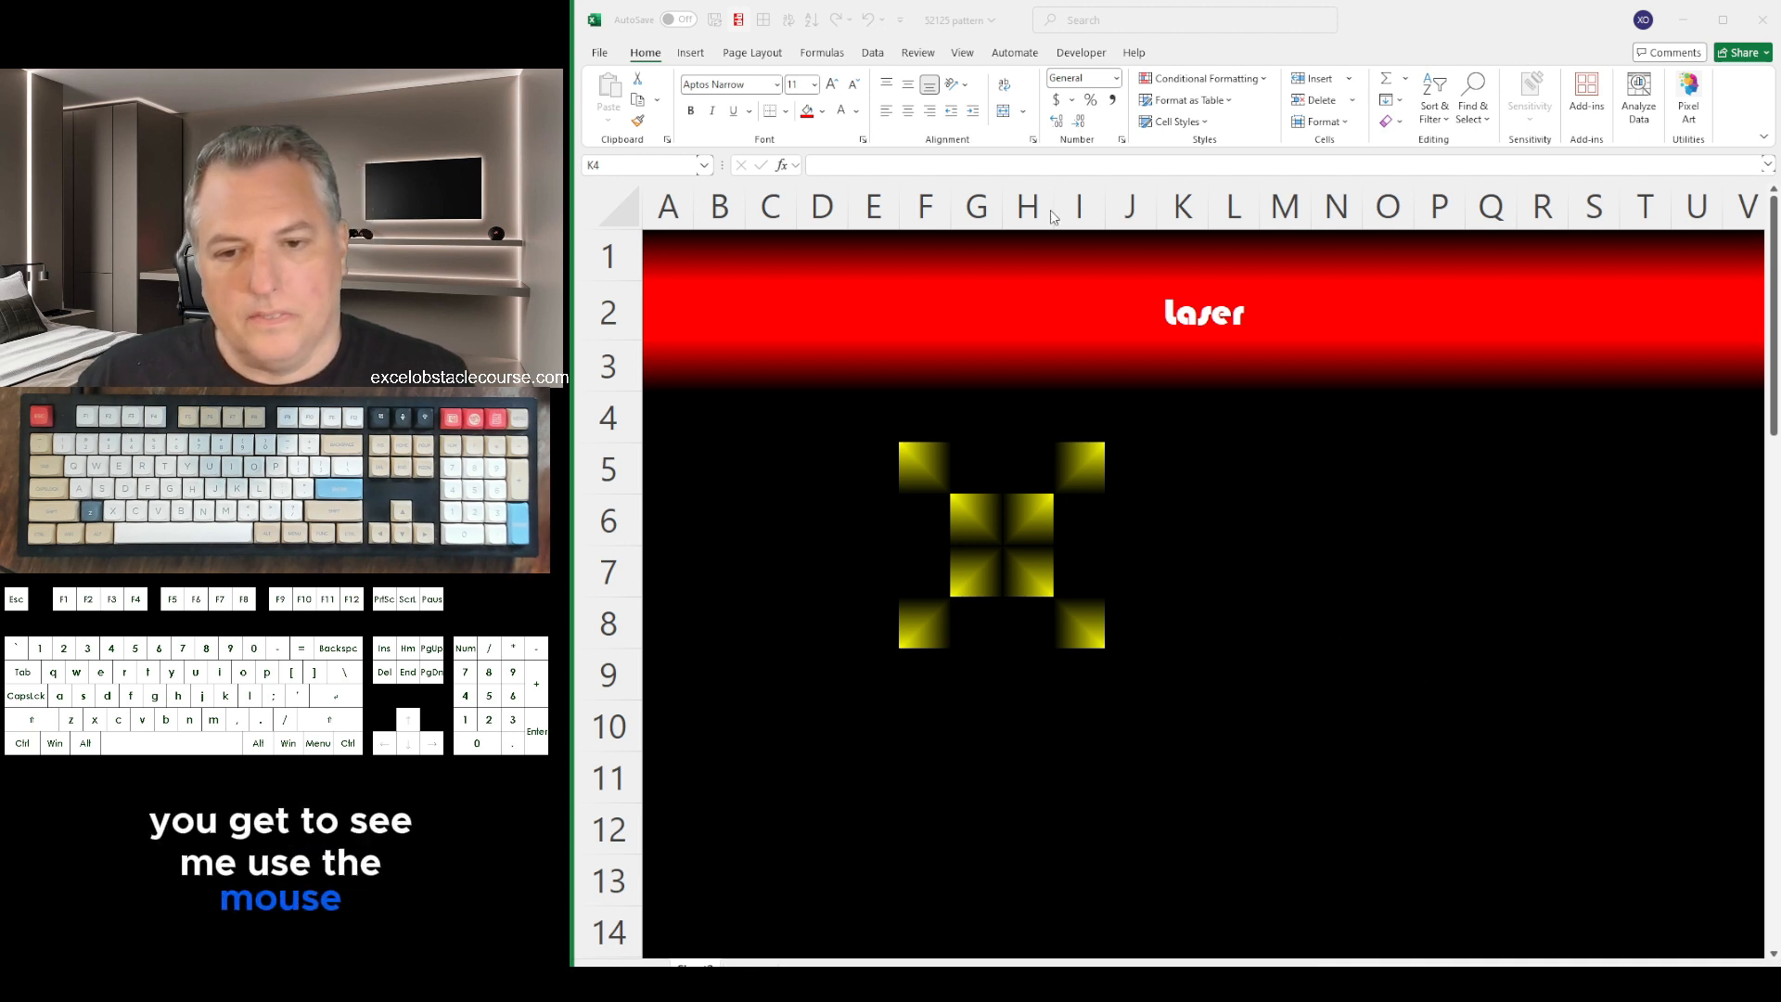
Draw a freehand Scribble curve about 1.45" wide and 1.19" high, running from K6 down to R11
click(683, 51)
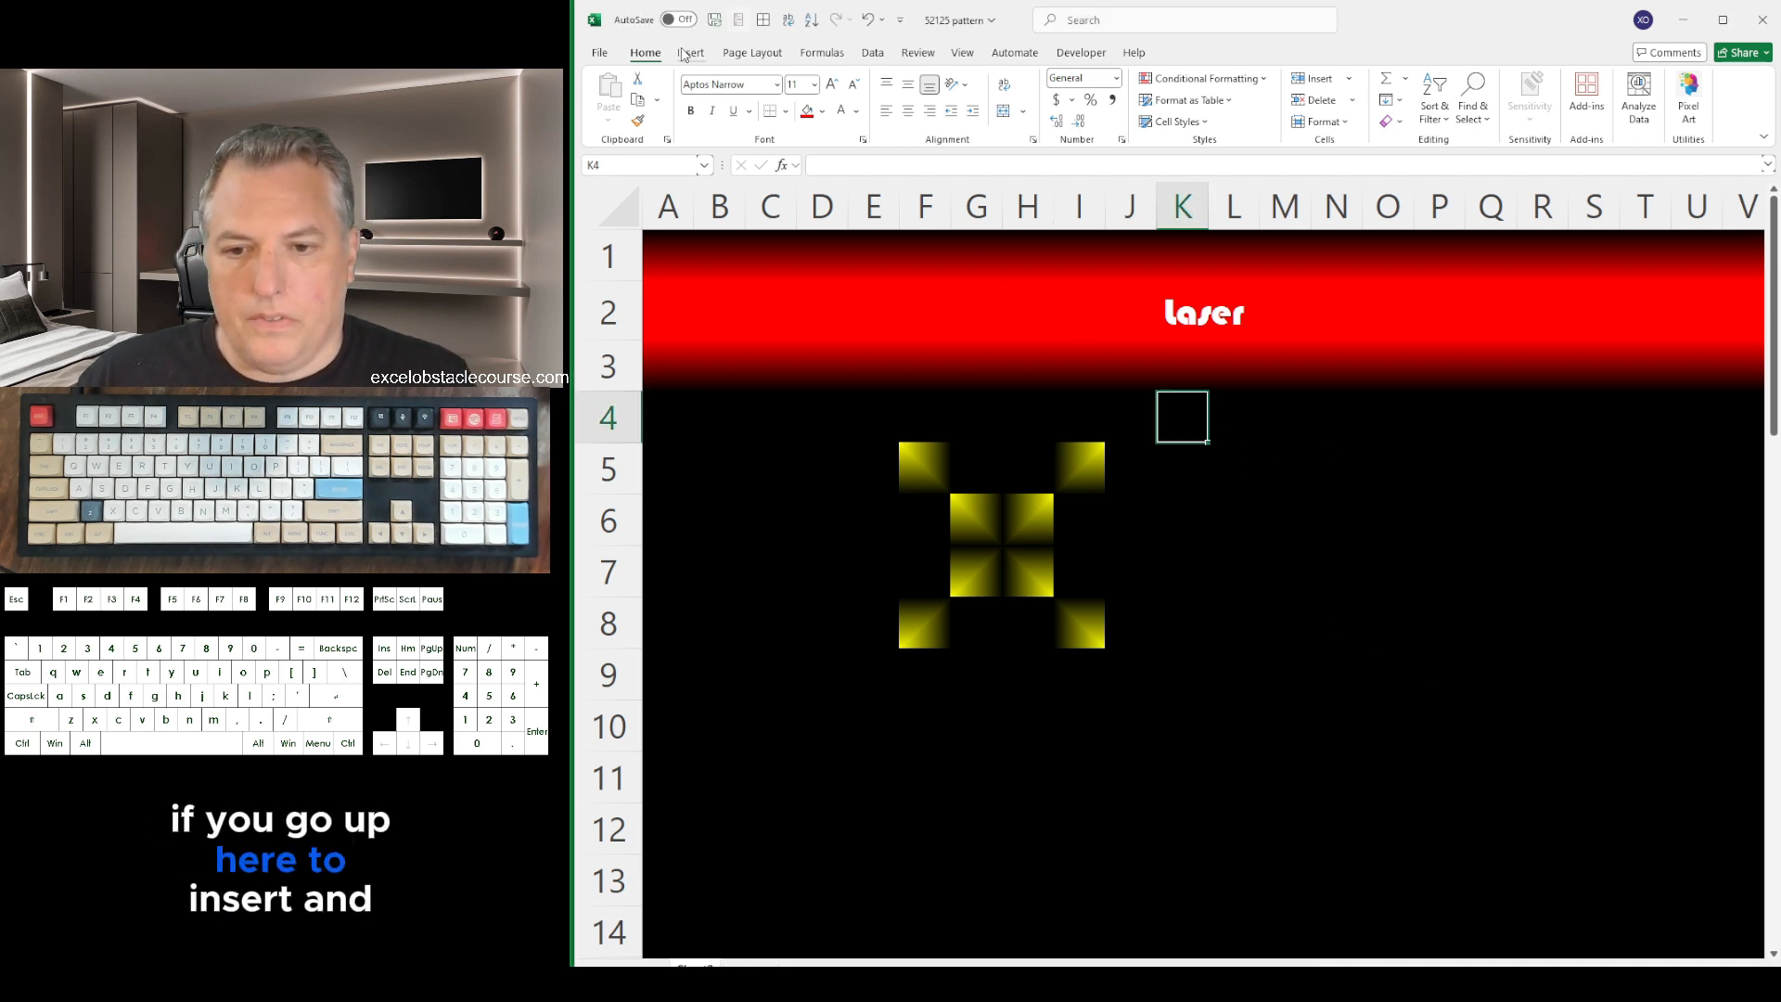
click(684, 53)
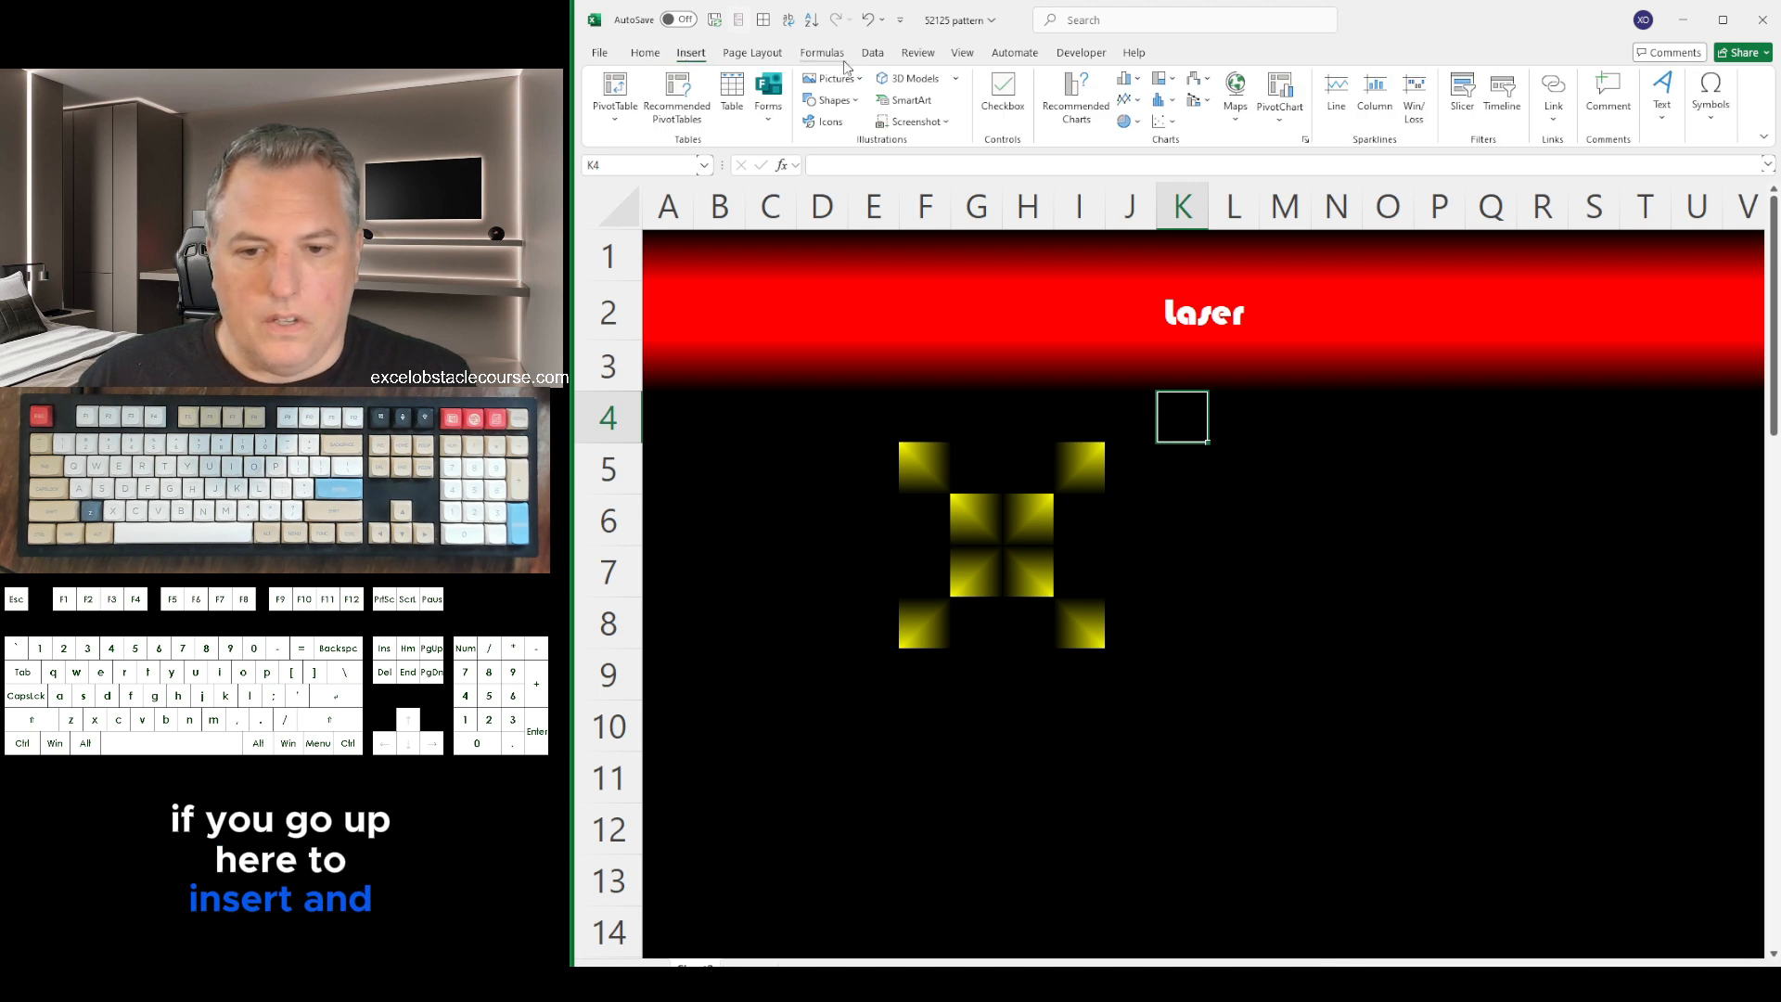
click(855, 101)
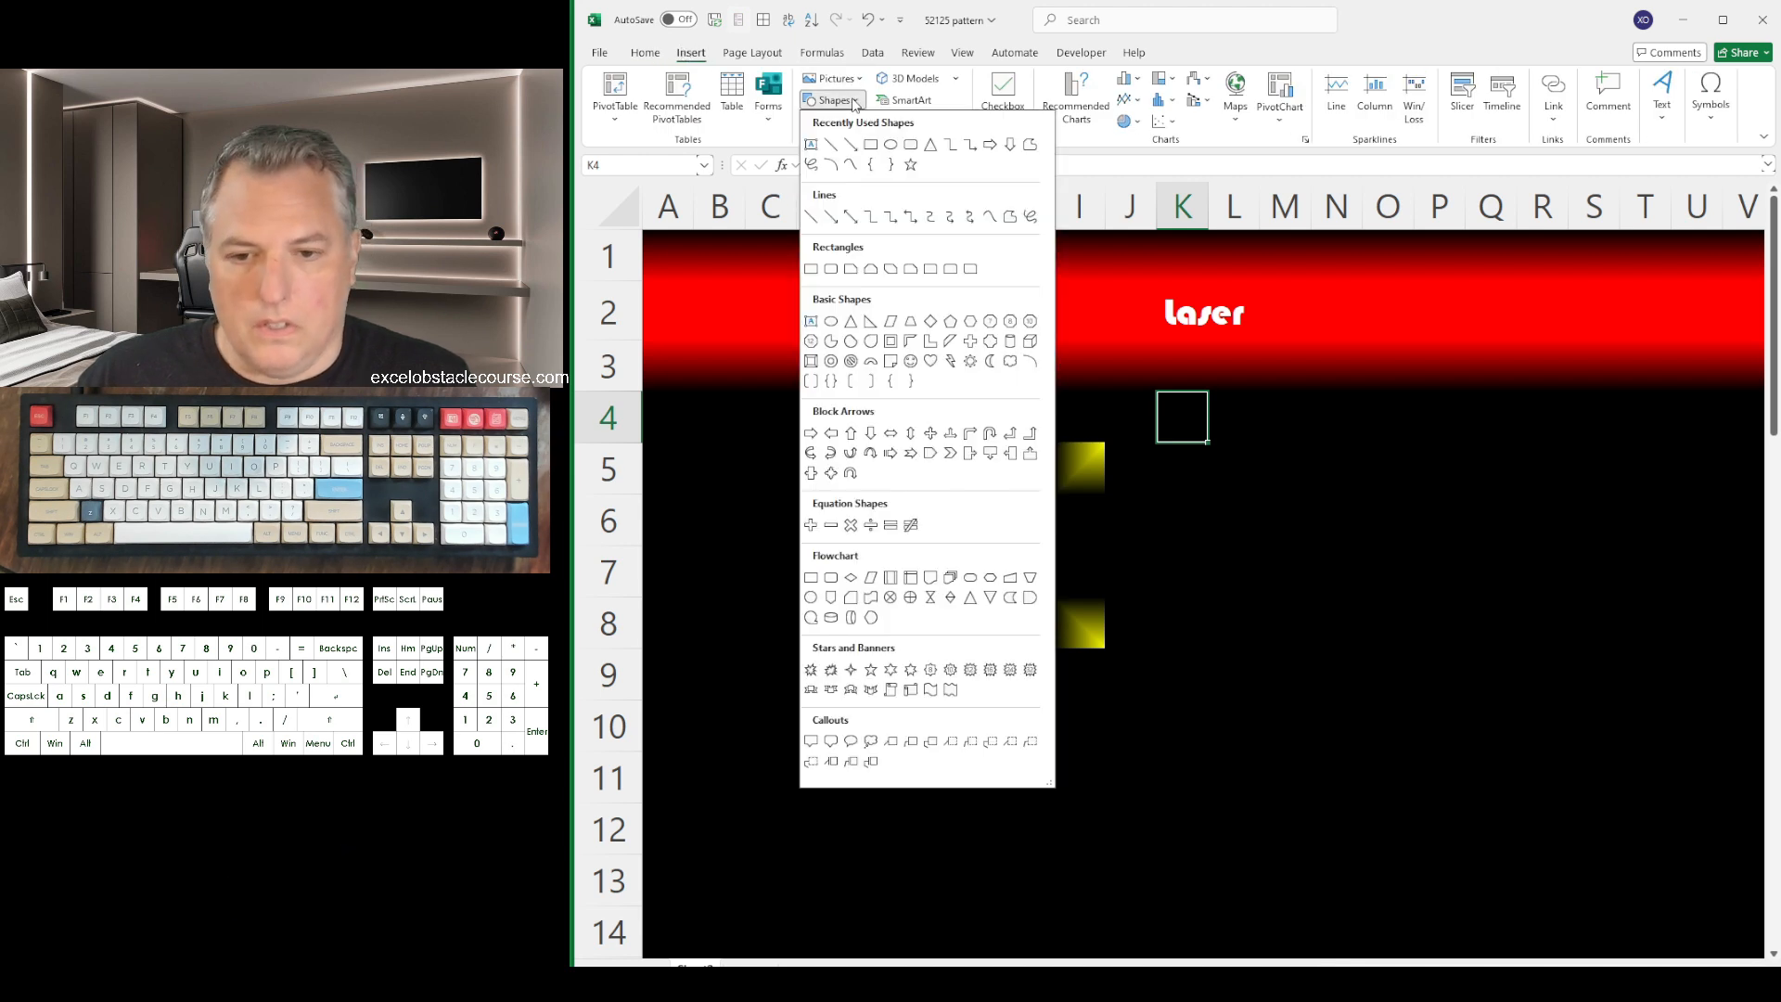
click(812, 167)
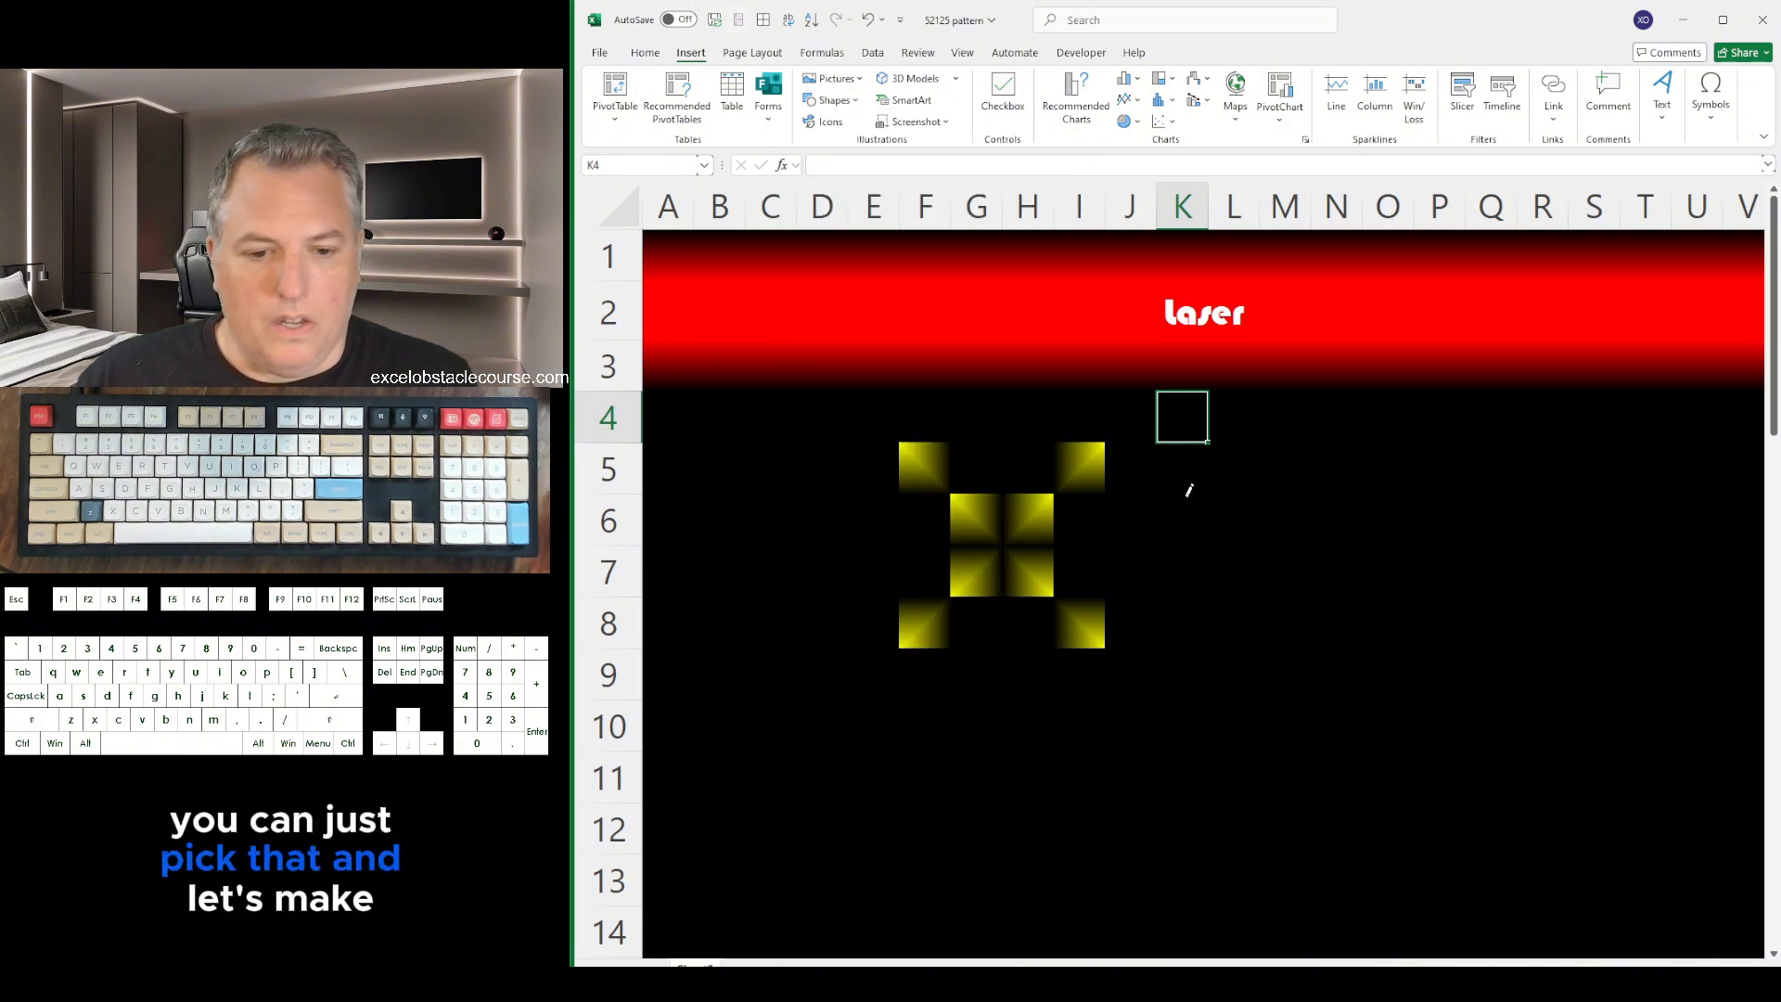
drag(1195, 484, 1224, 464)
drag(1310, 555, 1550, 769)
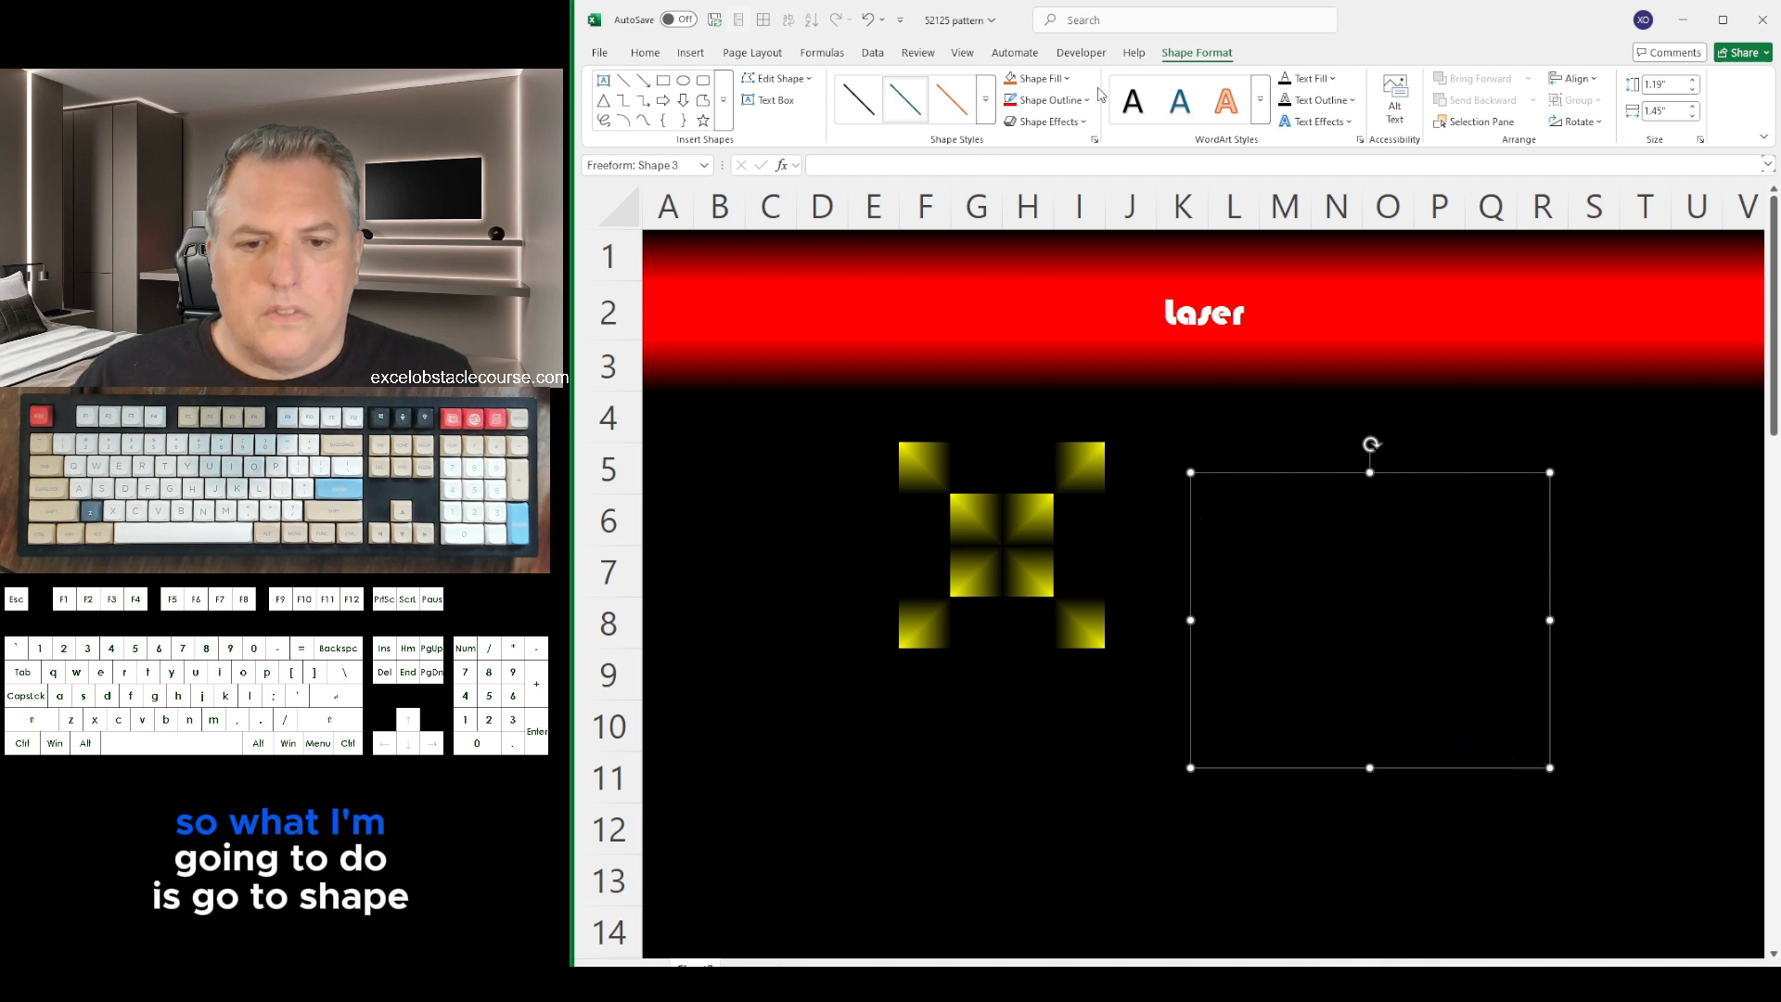
Apply a glow effect to the freehand curve in standard red
click(1082, 122)
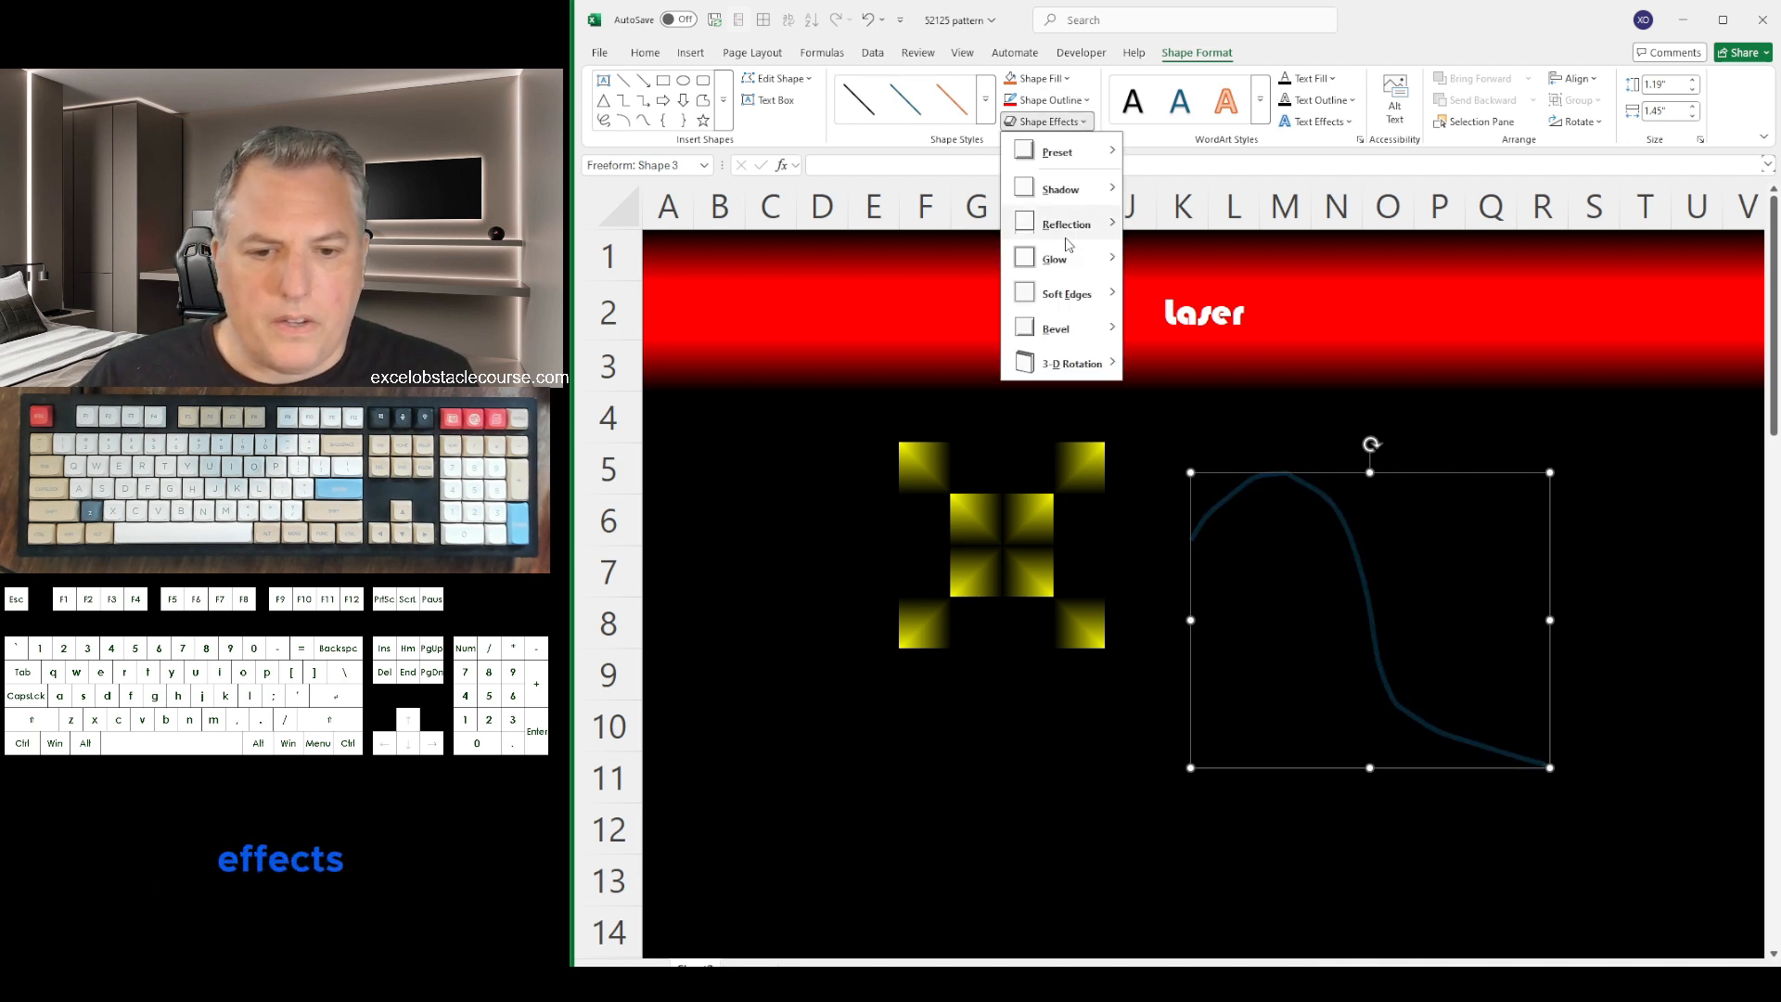
mouse_move(1076, 267)
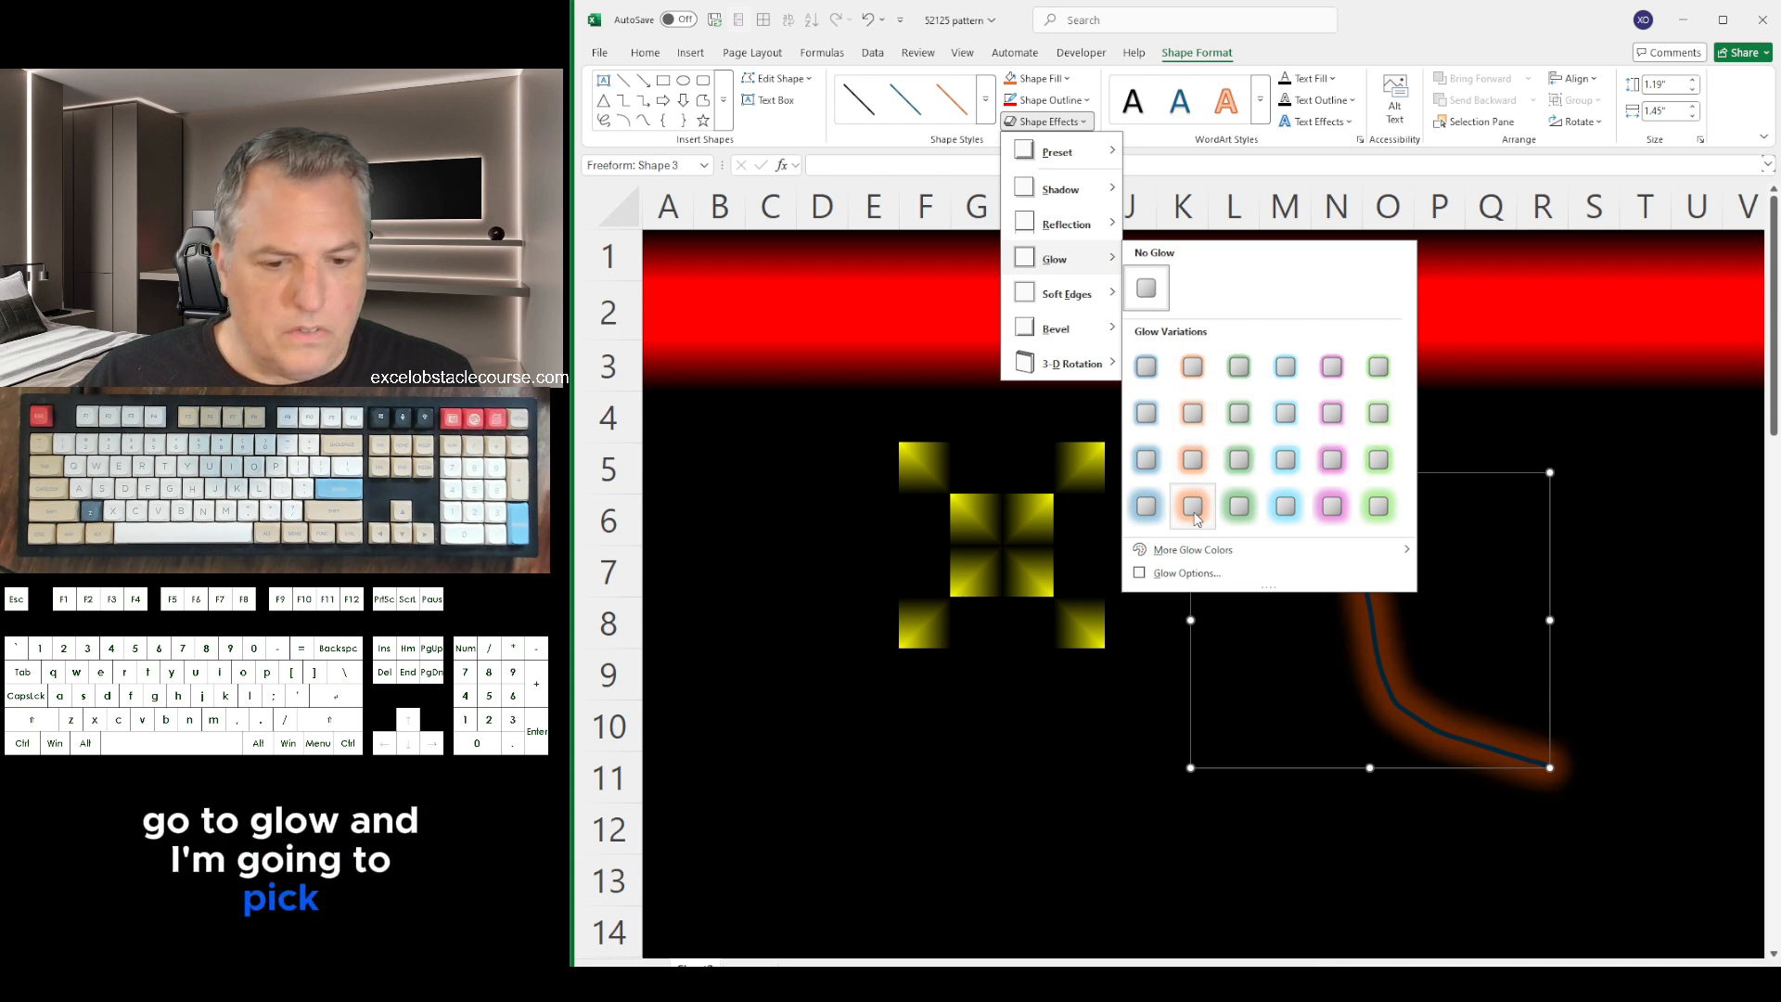
mouse_move(1206, 551)
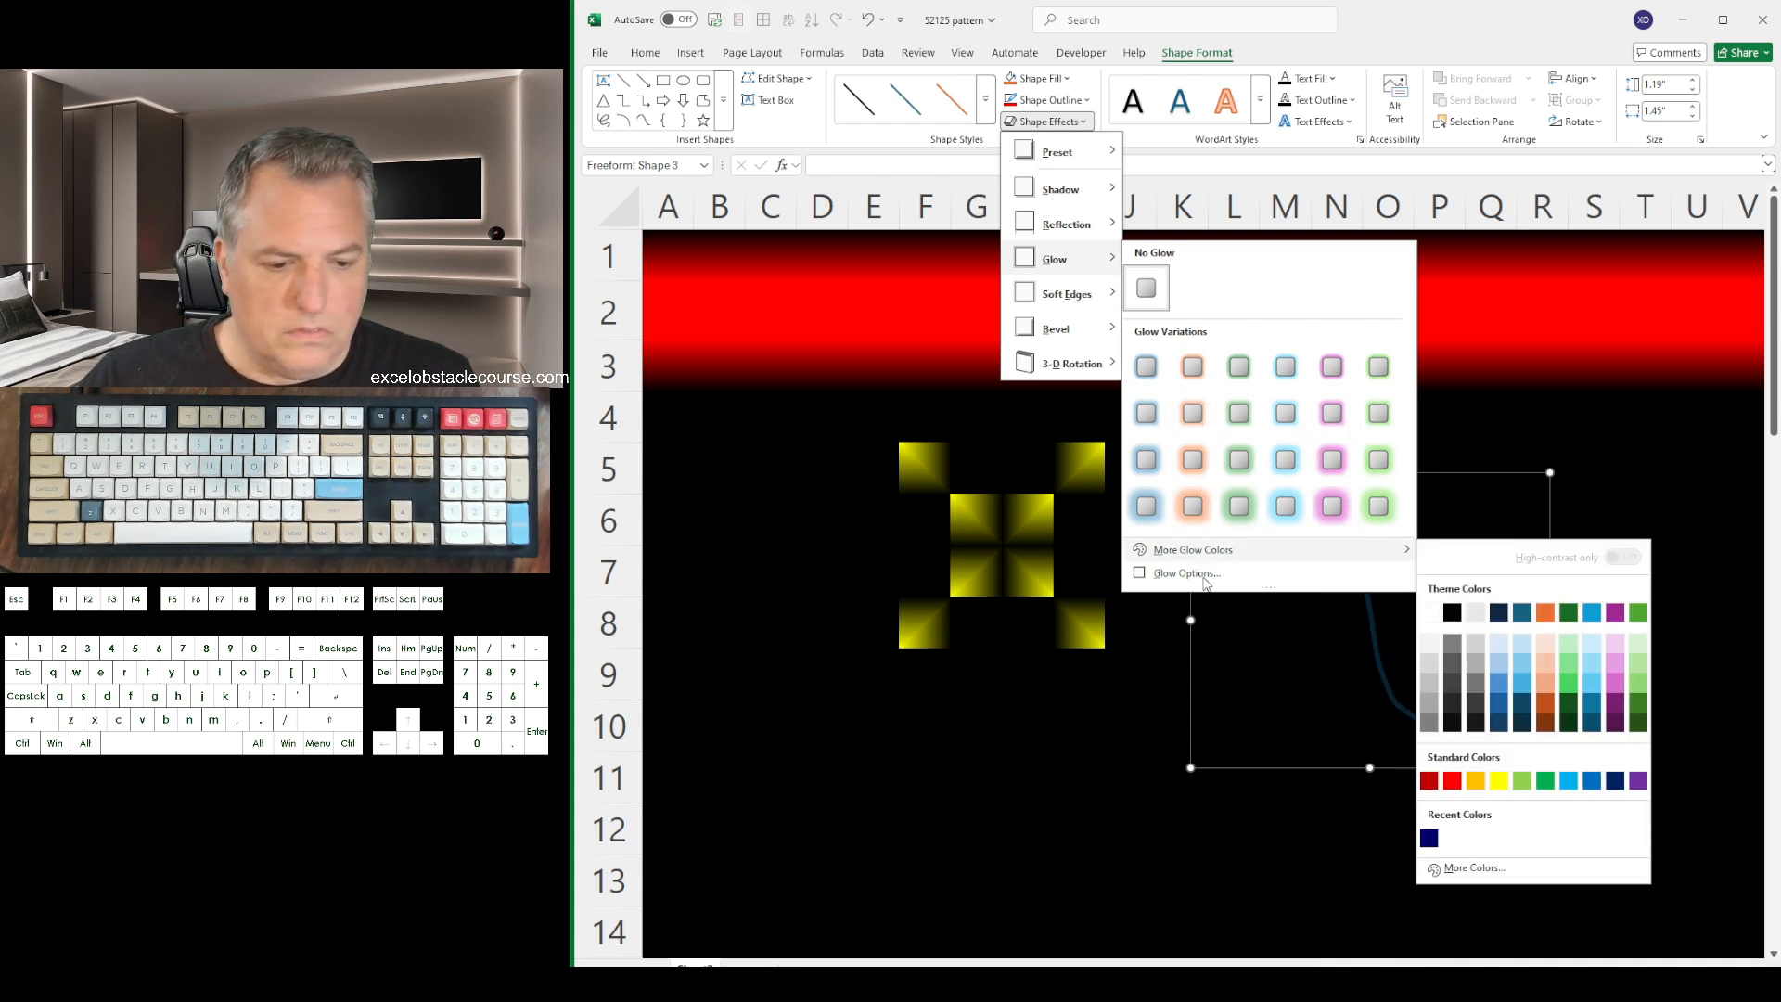
click(1453, 783)
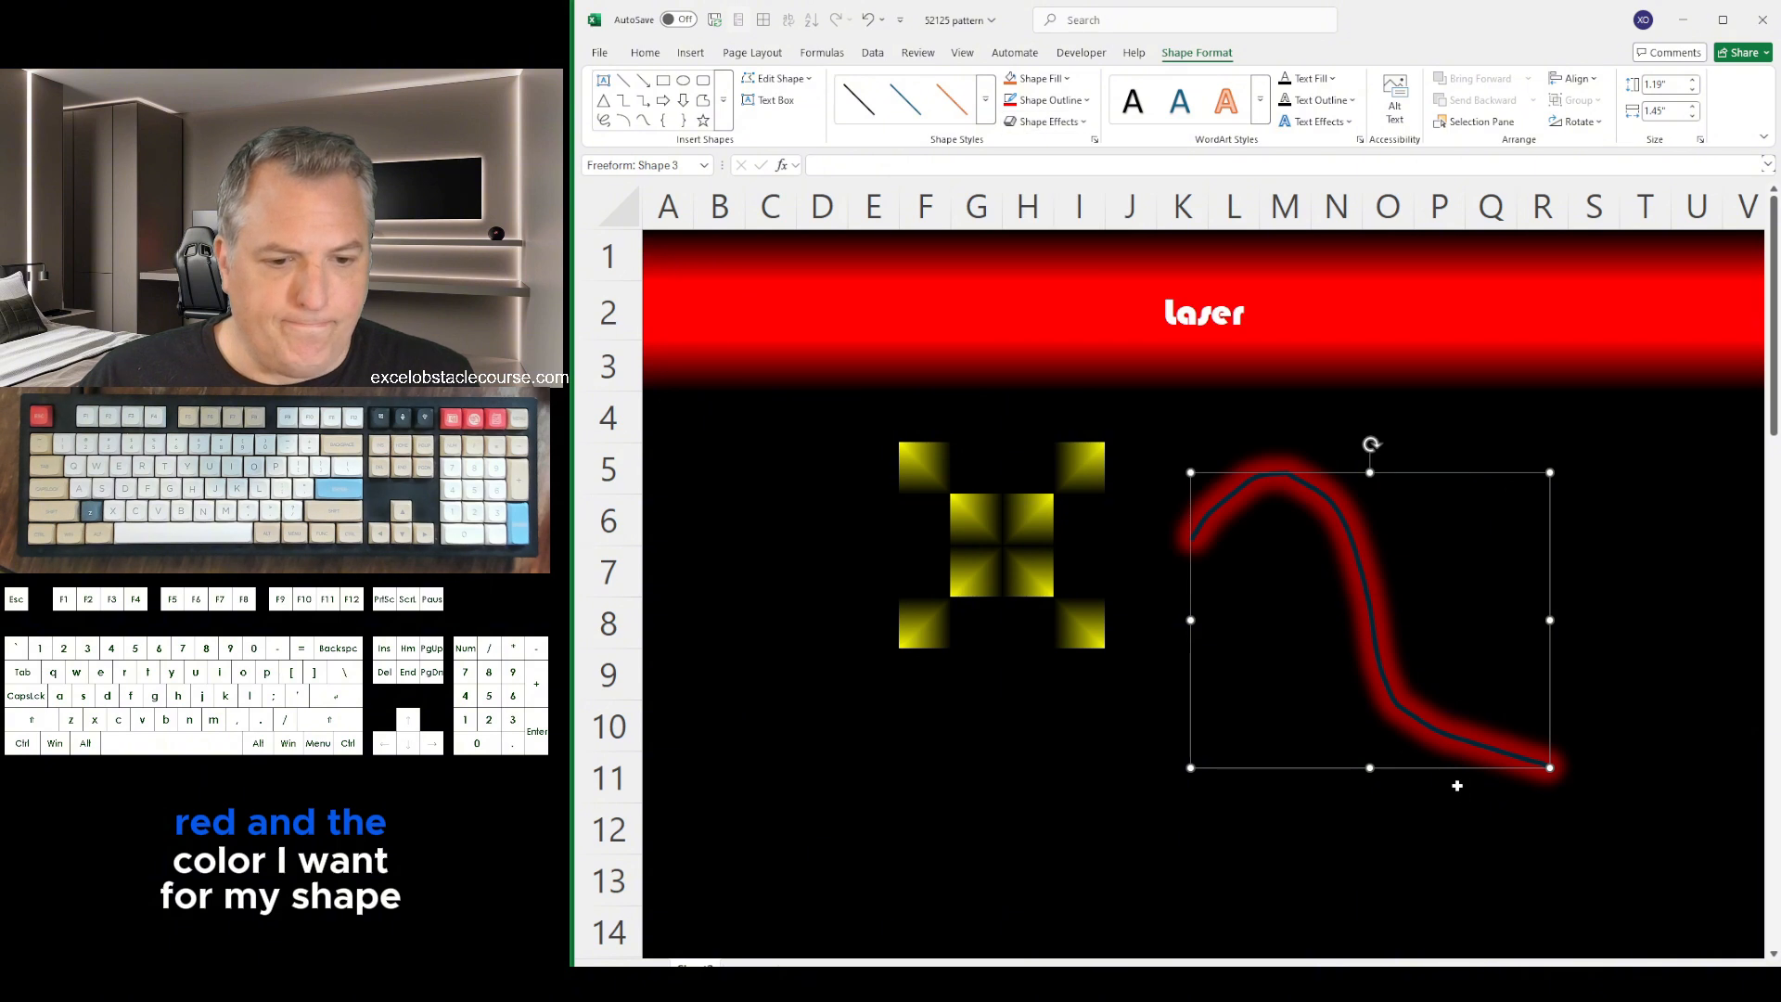
Set the curve's outline to standard orange and widen it slightly by stretching its left edge to column J
click(1088, 101)
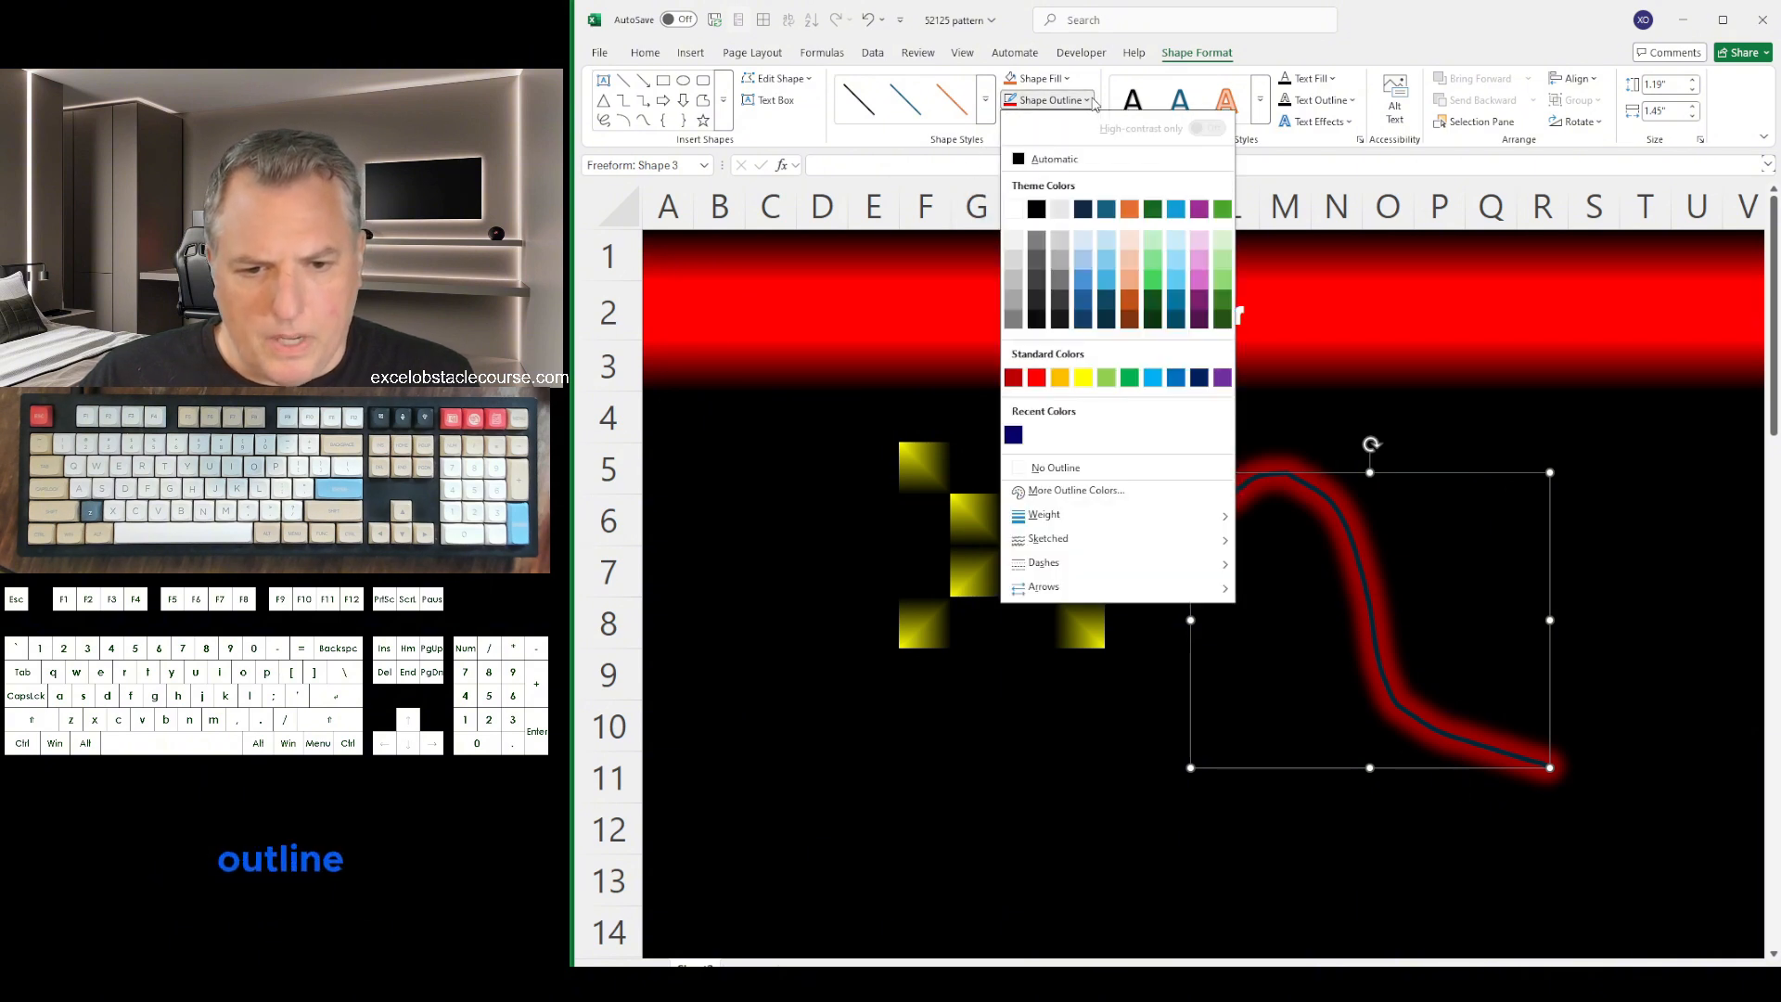
click(1063, 381)
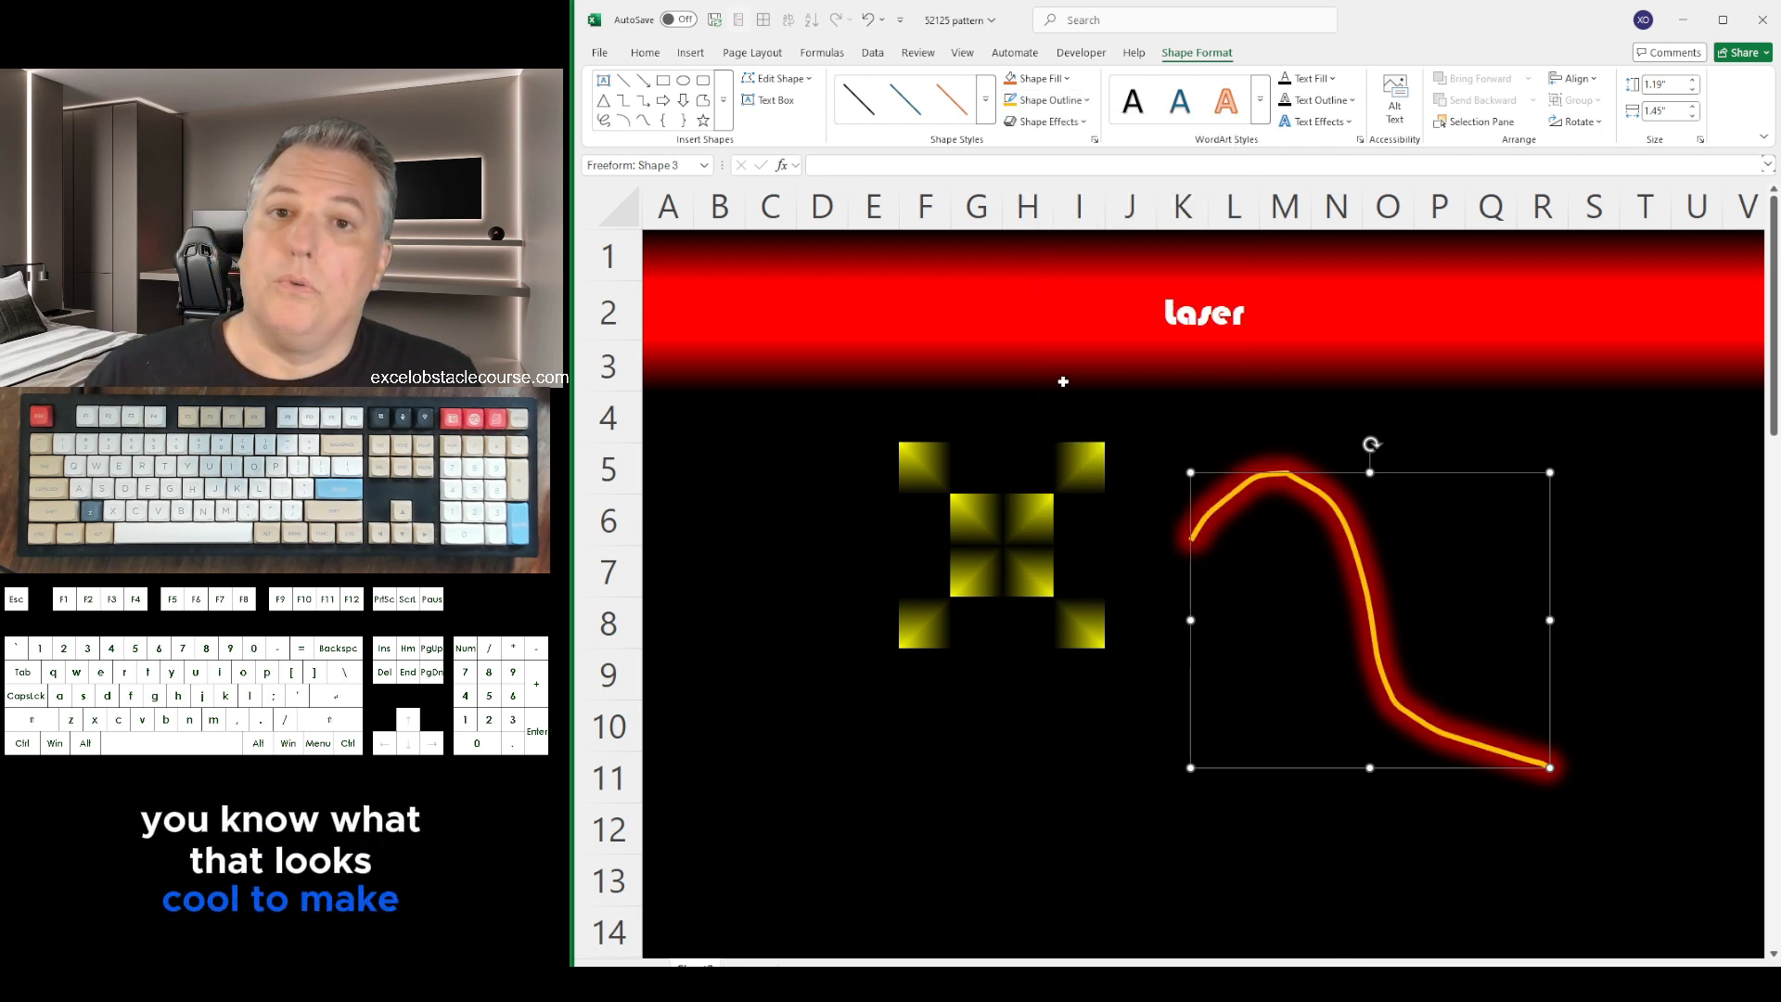
drag(1191, 620, 1153, 617)
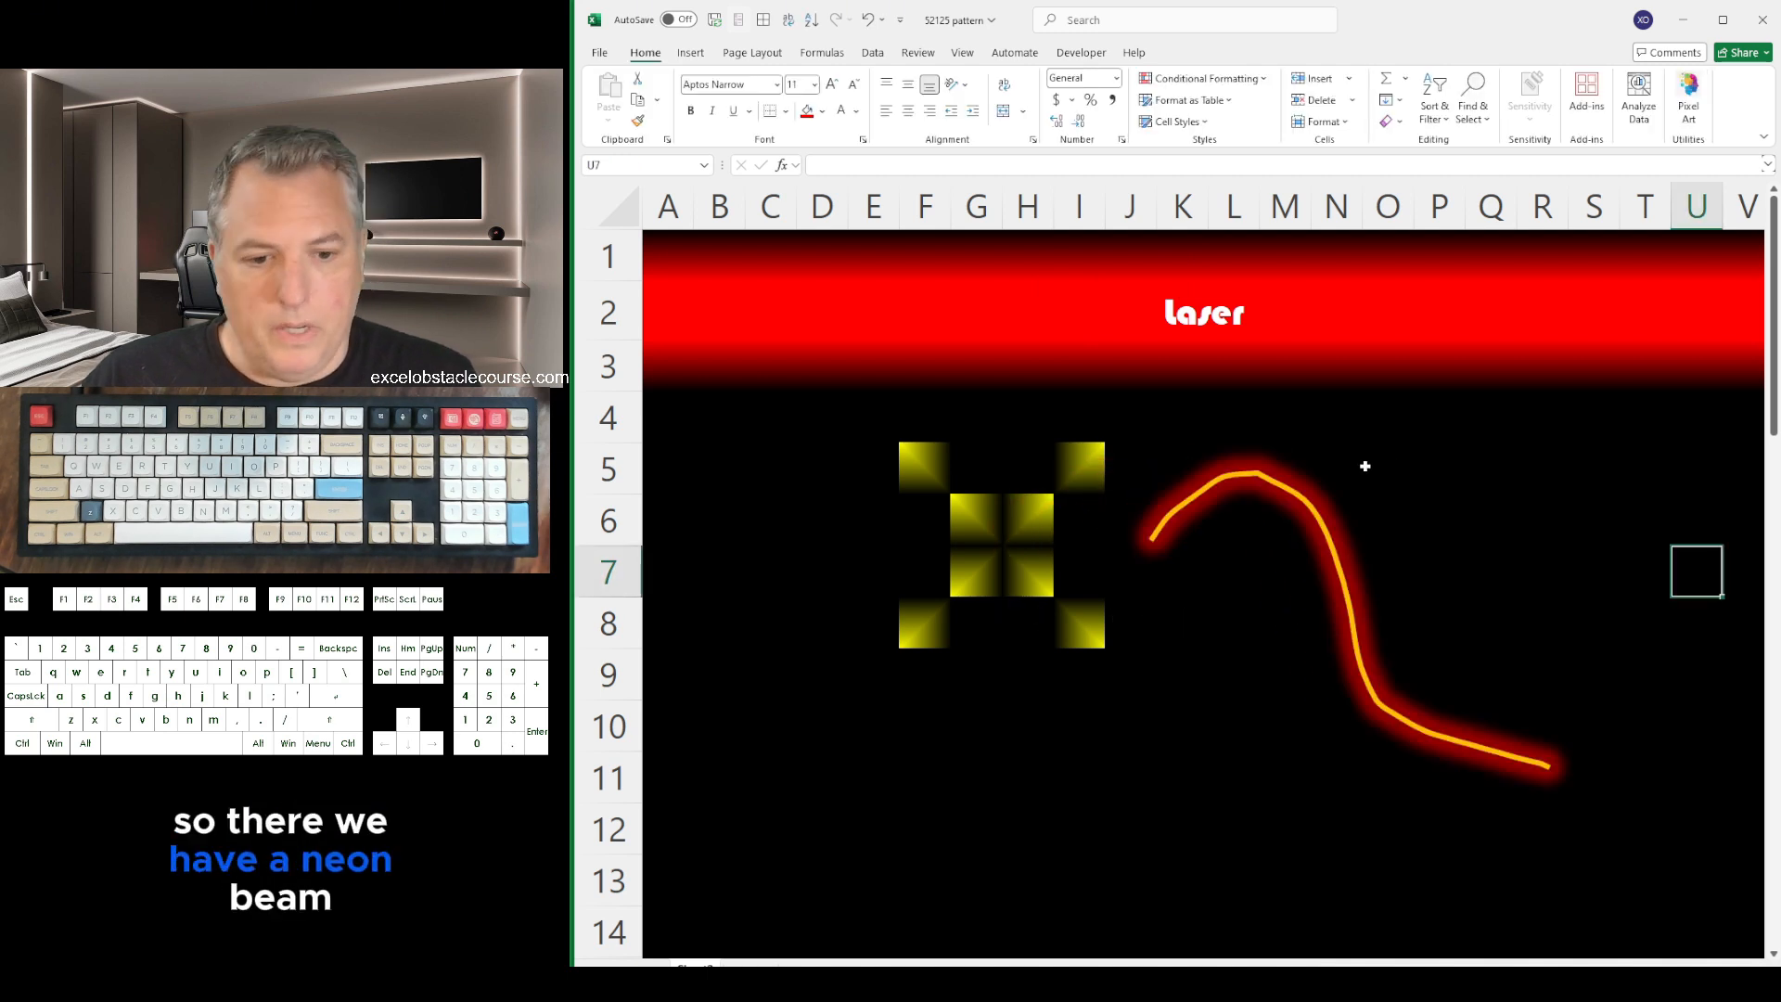
Move the glowing curve up so it spans from J4 to R9, and open its points for editing
click(1327, 512)
drag(1318, 477, 1303, 400)
click(1195, 52)
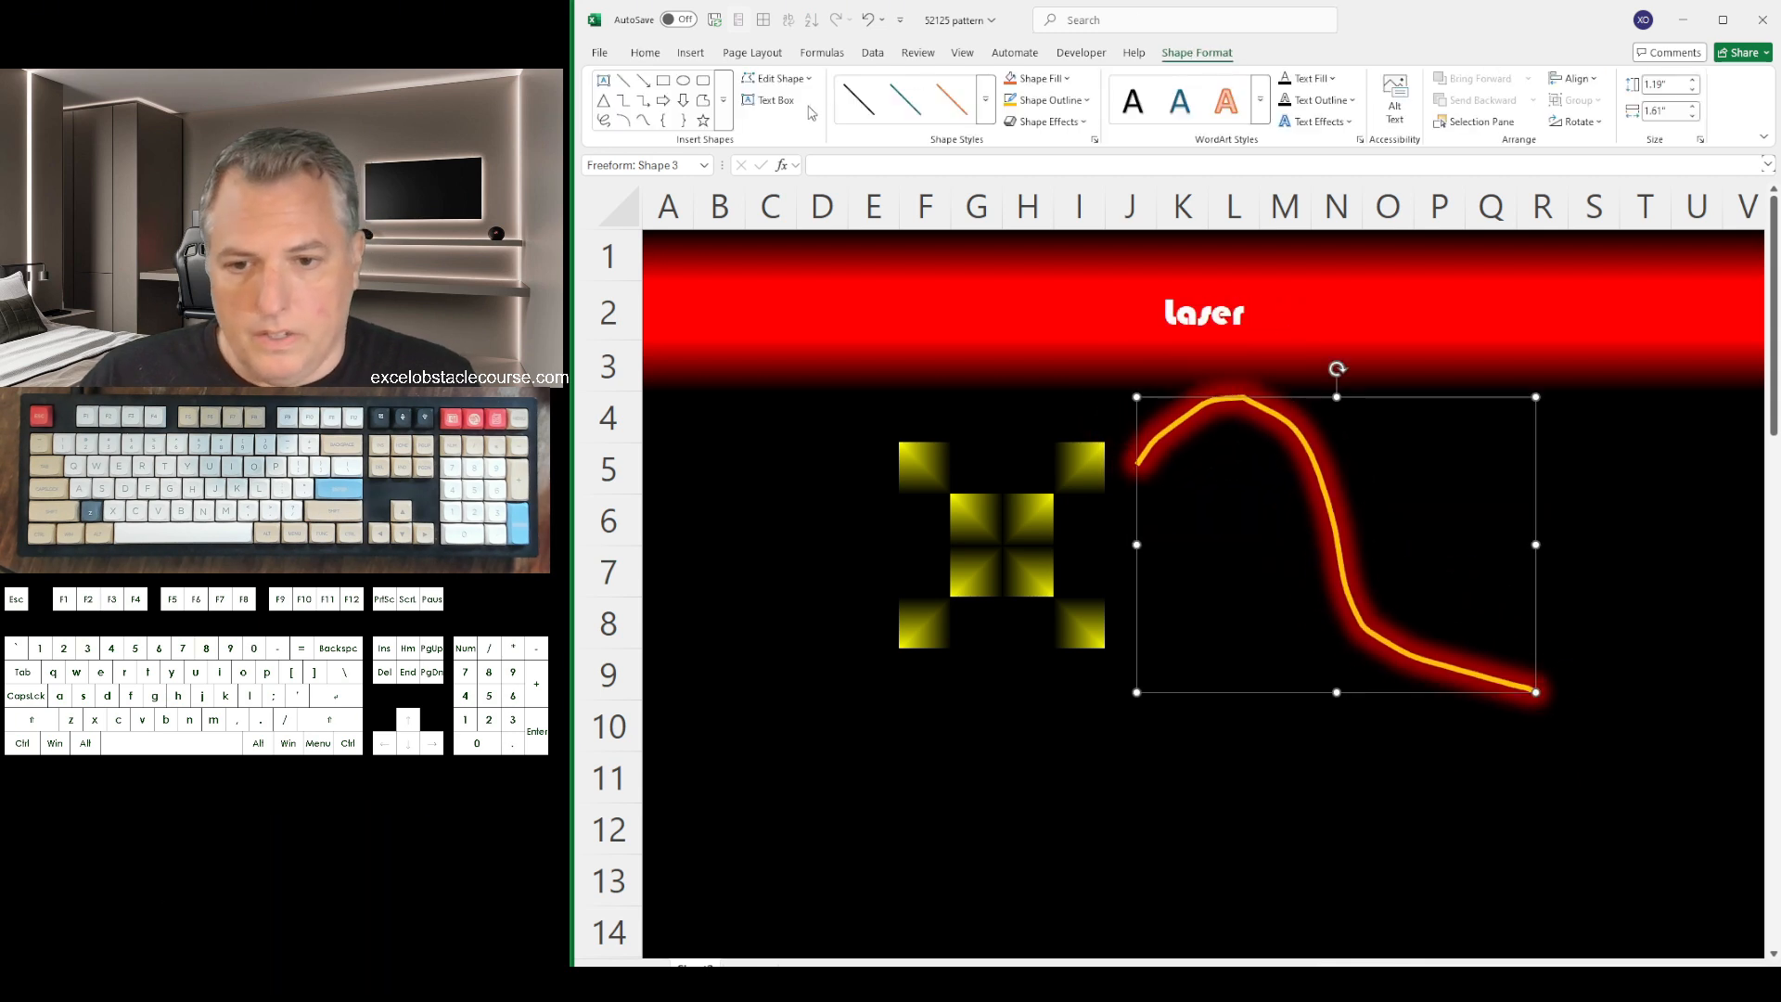
click(779, 78)
mouse_move(814, 112)
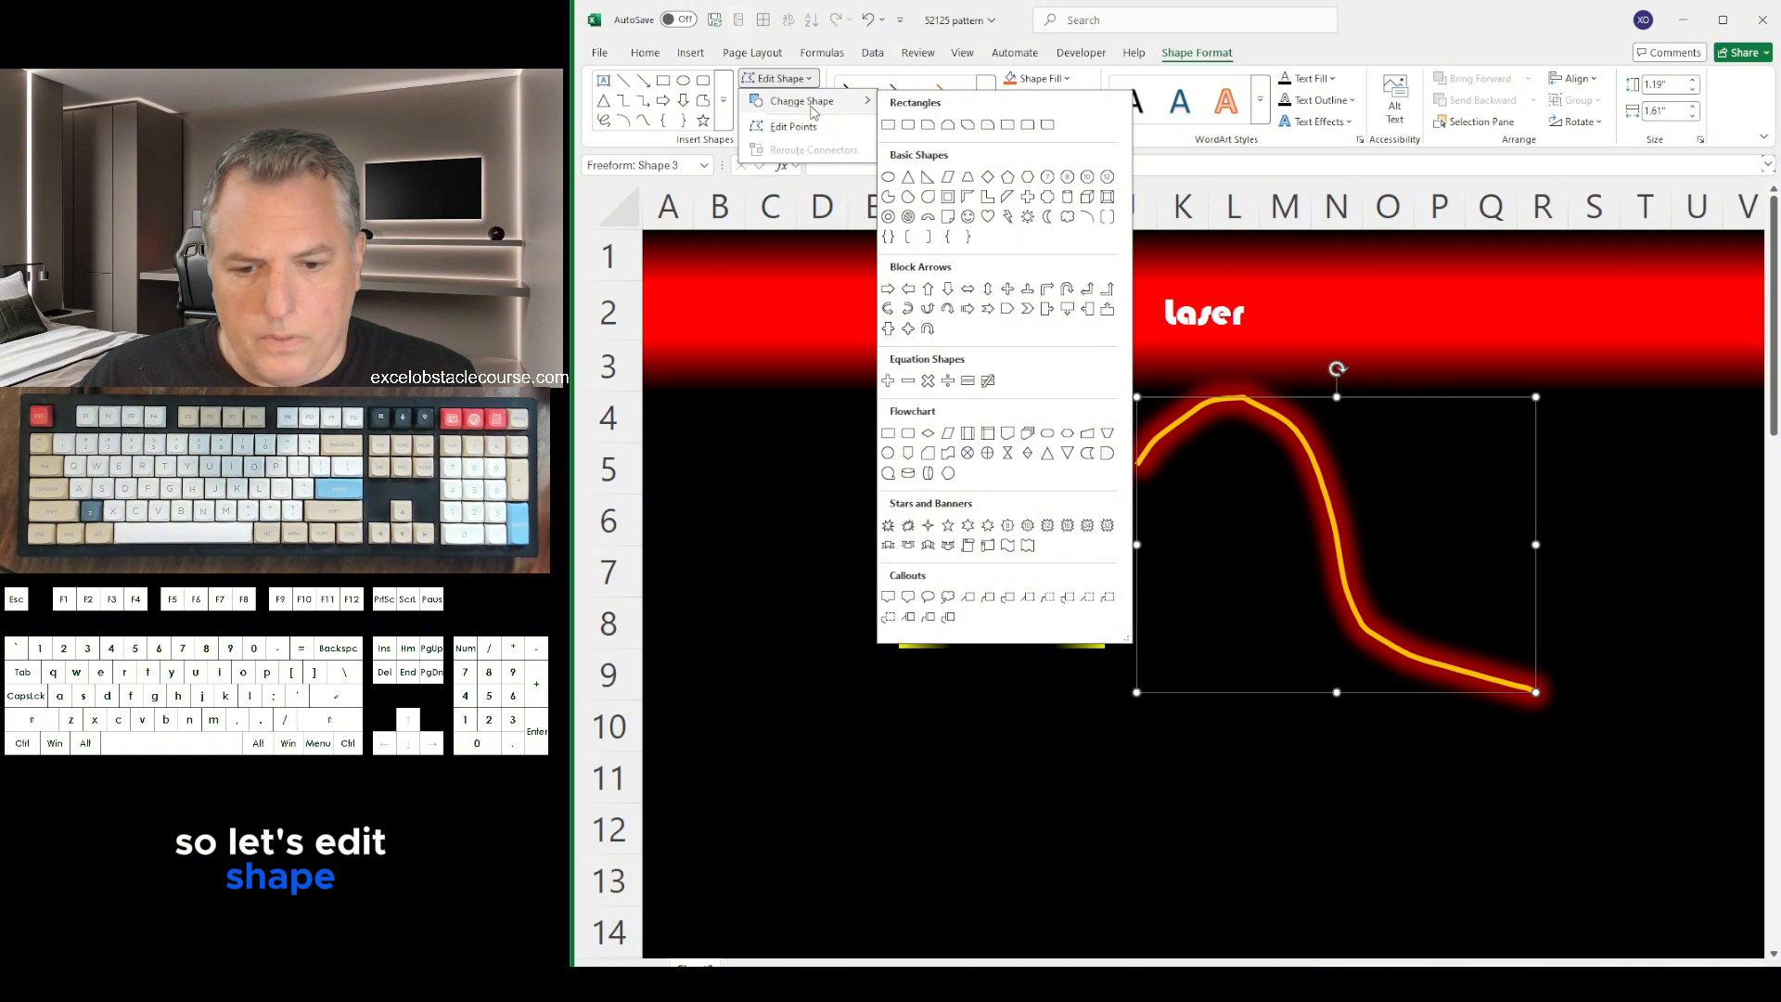
click(796, 129)
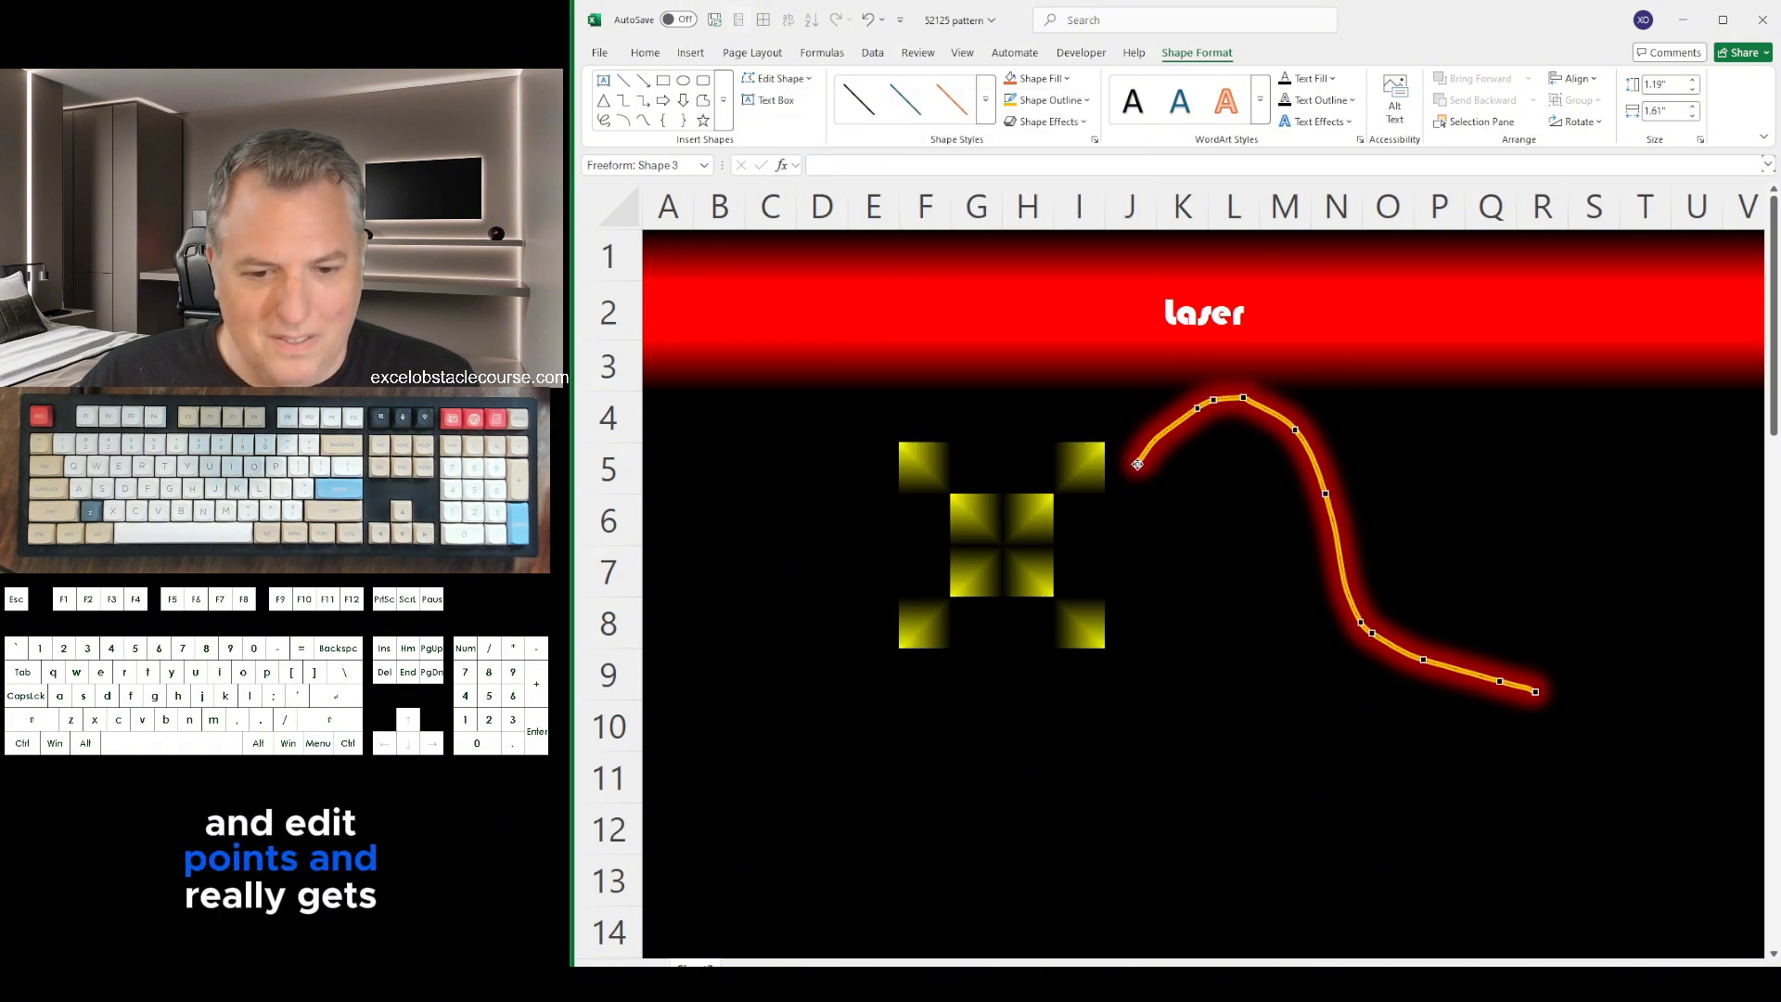
Reshape the curve into a jagged zigzag by moving its edit points to G3, J3, L5, M7, O4, R7 and N11
drag(1091, 389, 991, 374)
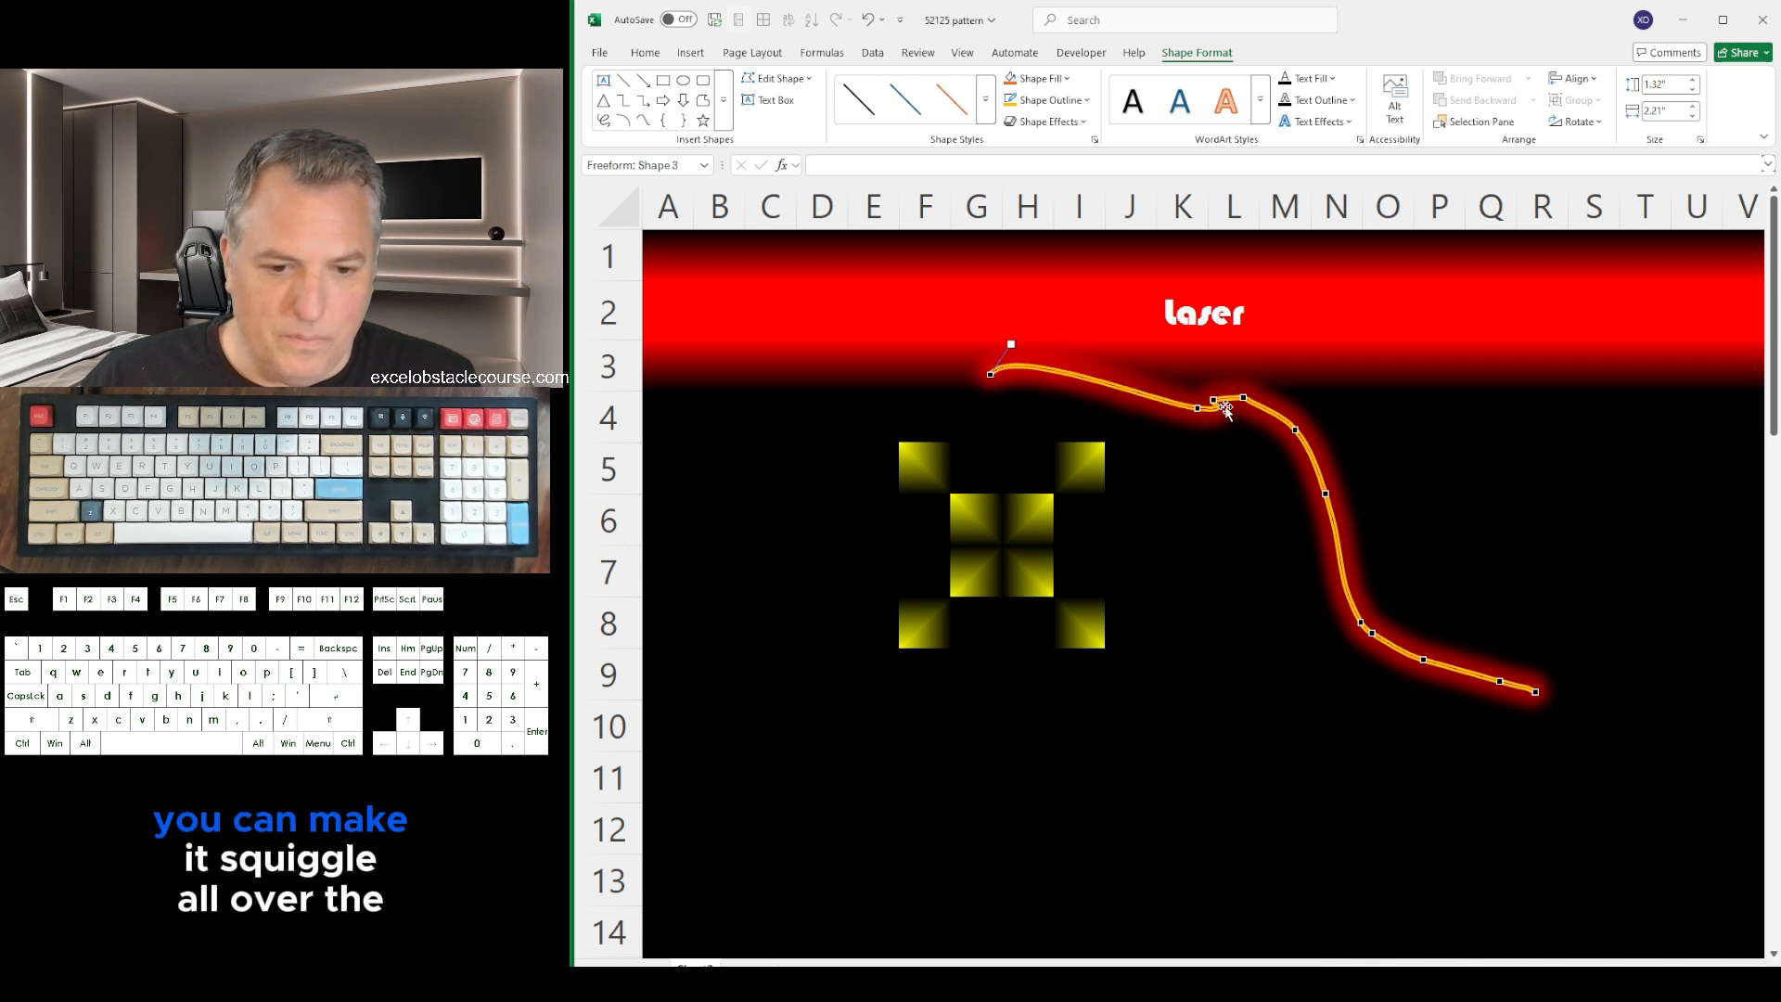
drag(1139, 391, 1118, 373)
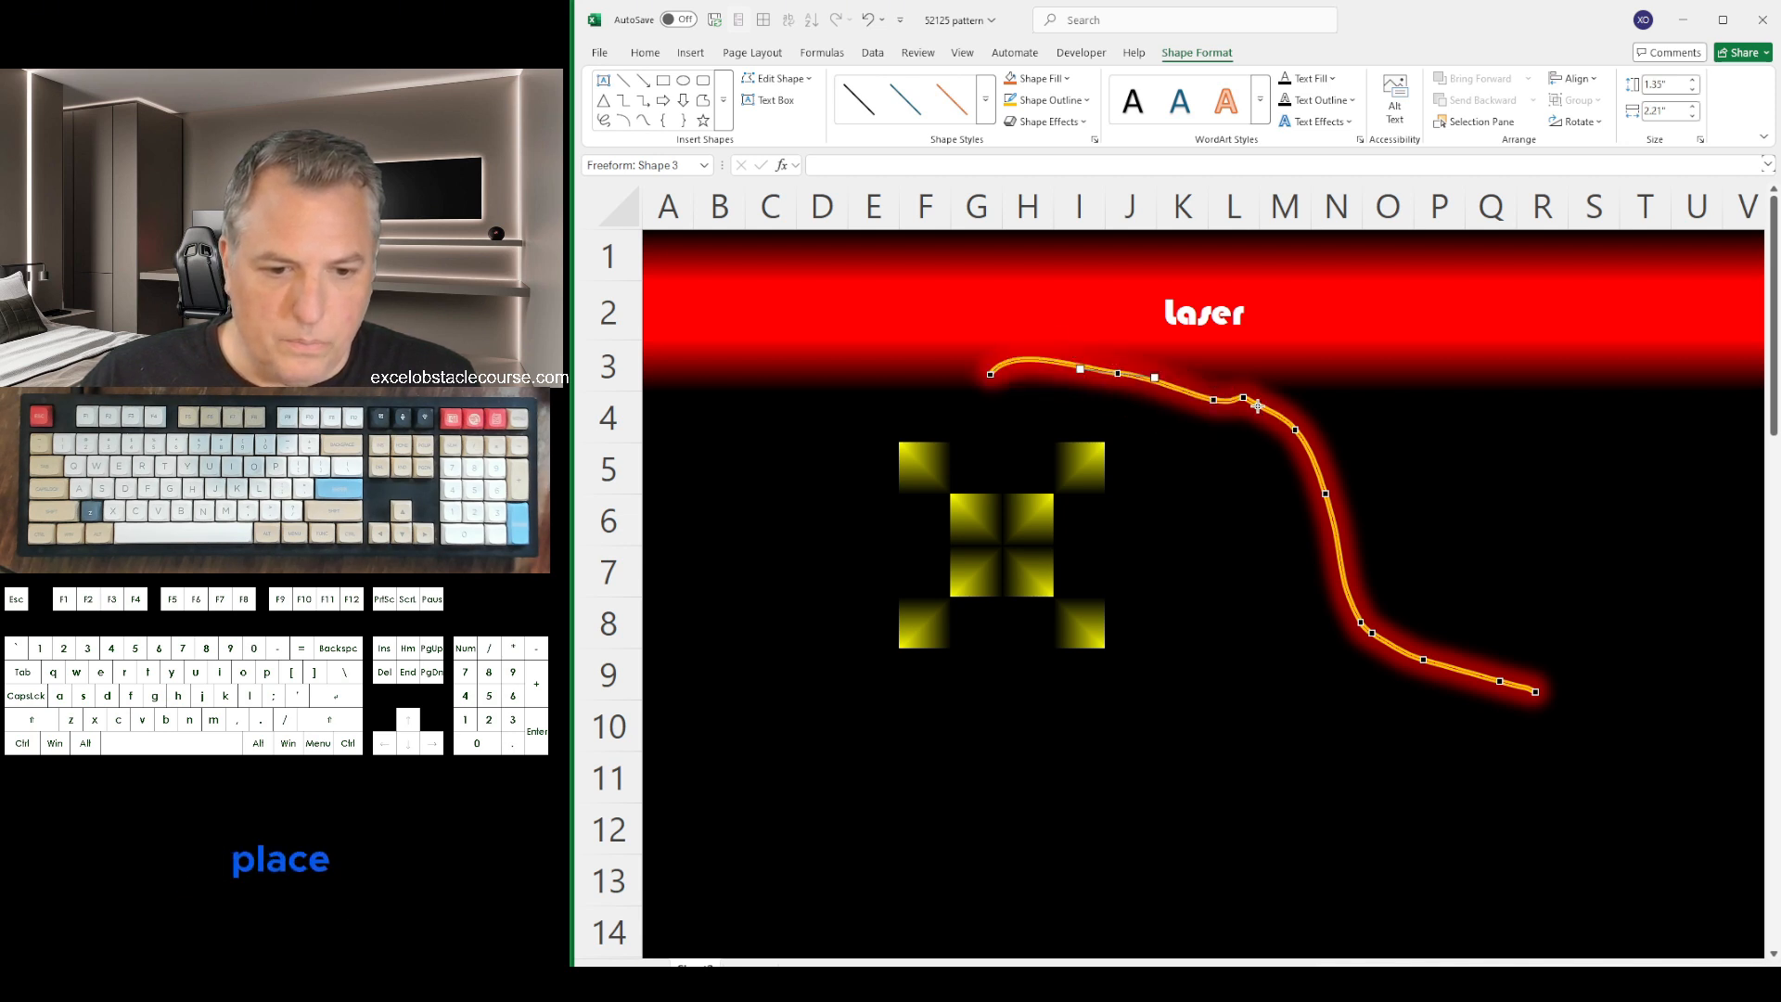
drag(1244, 400, 1273, 557)
drag(1327, 495, 1394, 403)
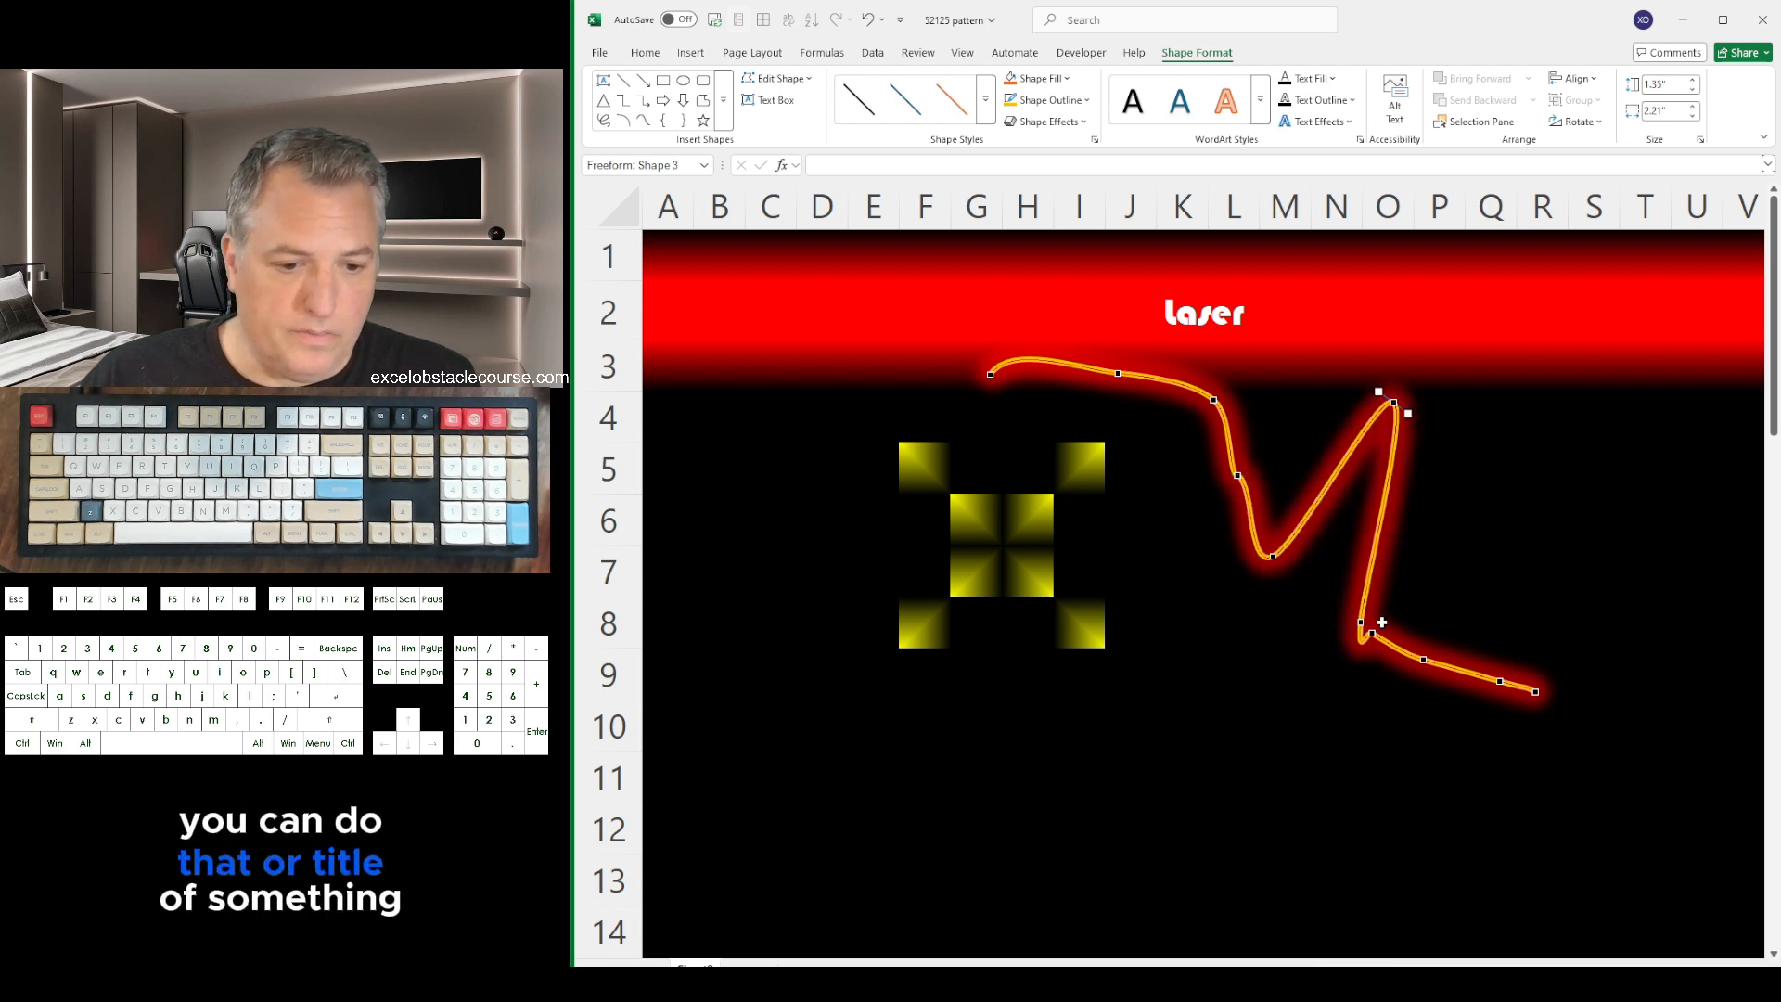
drag(1370, 633, 1521, 555)
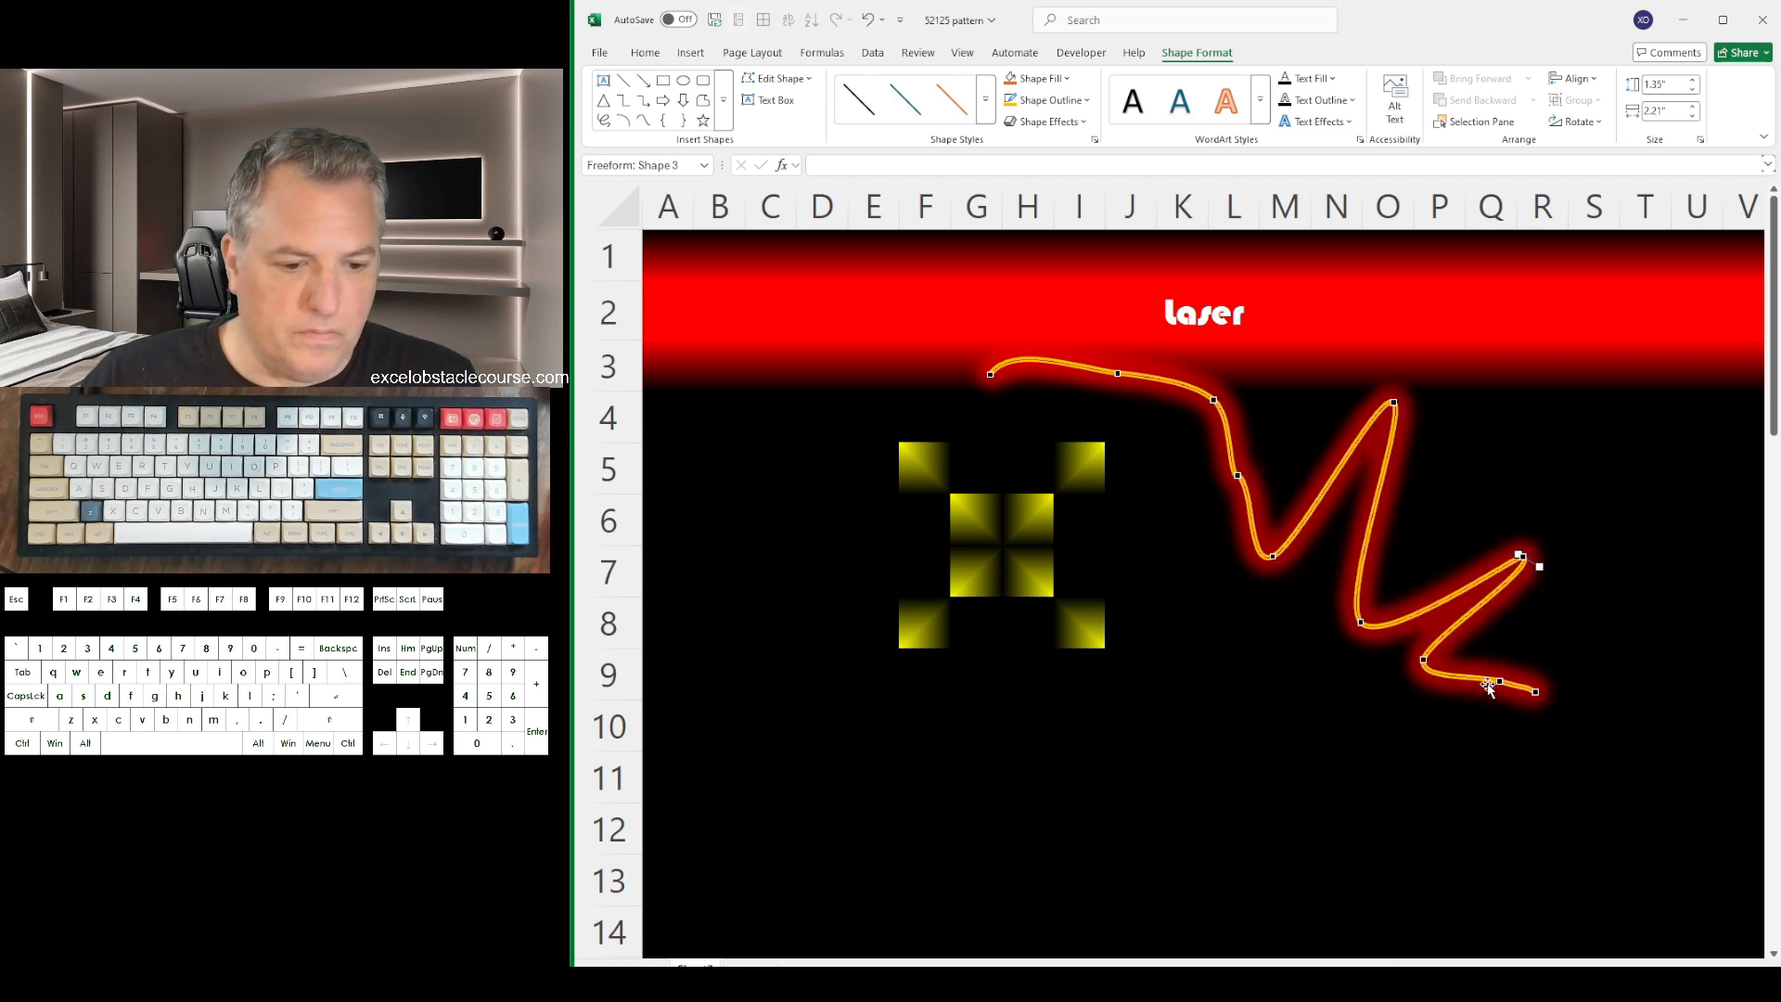
drag(1501, 683, 1328, 761)
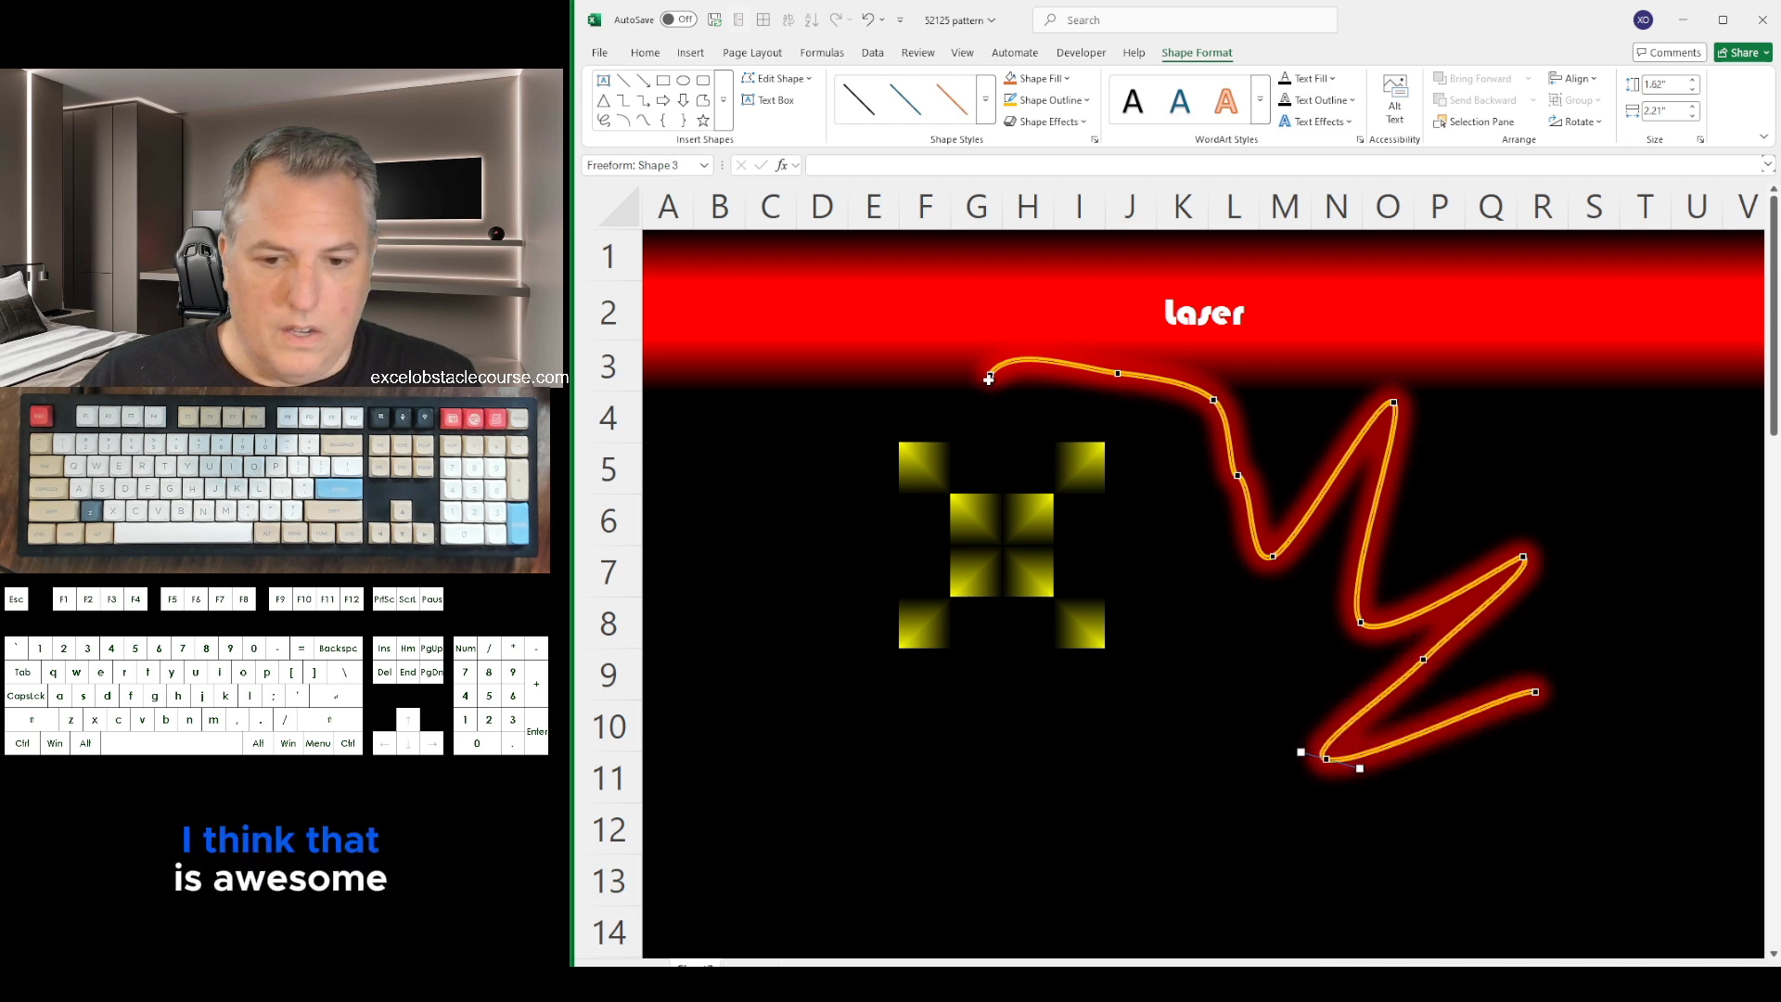
Extend the curve's left end point to C4, move the neighbouring point to G4, and select cell L8 to finish
drag(940, 373, 757, 420)
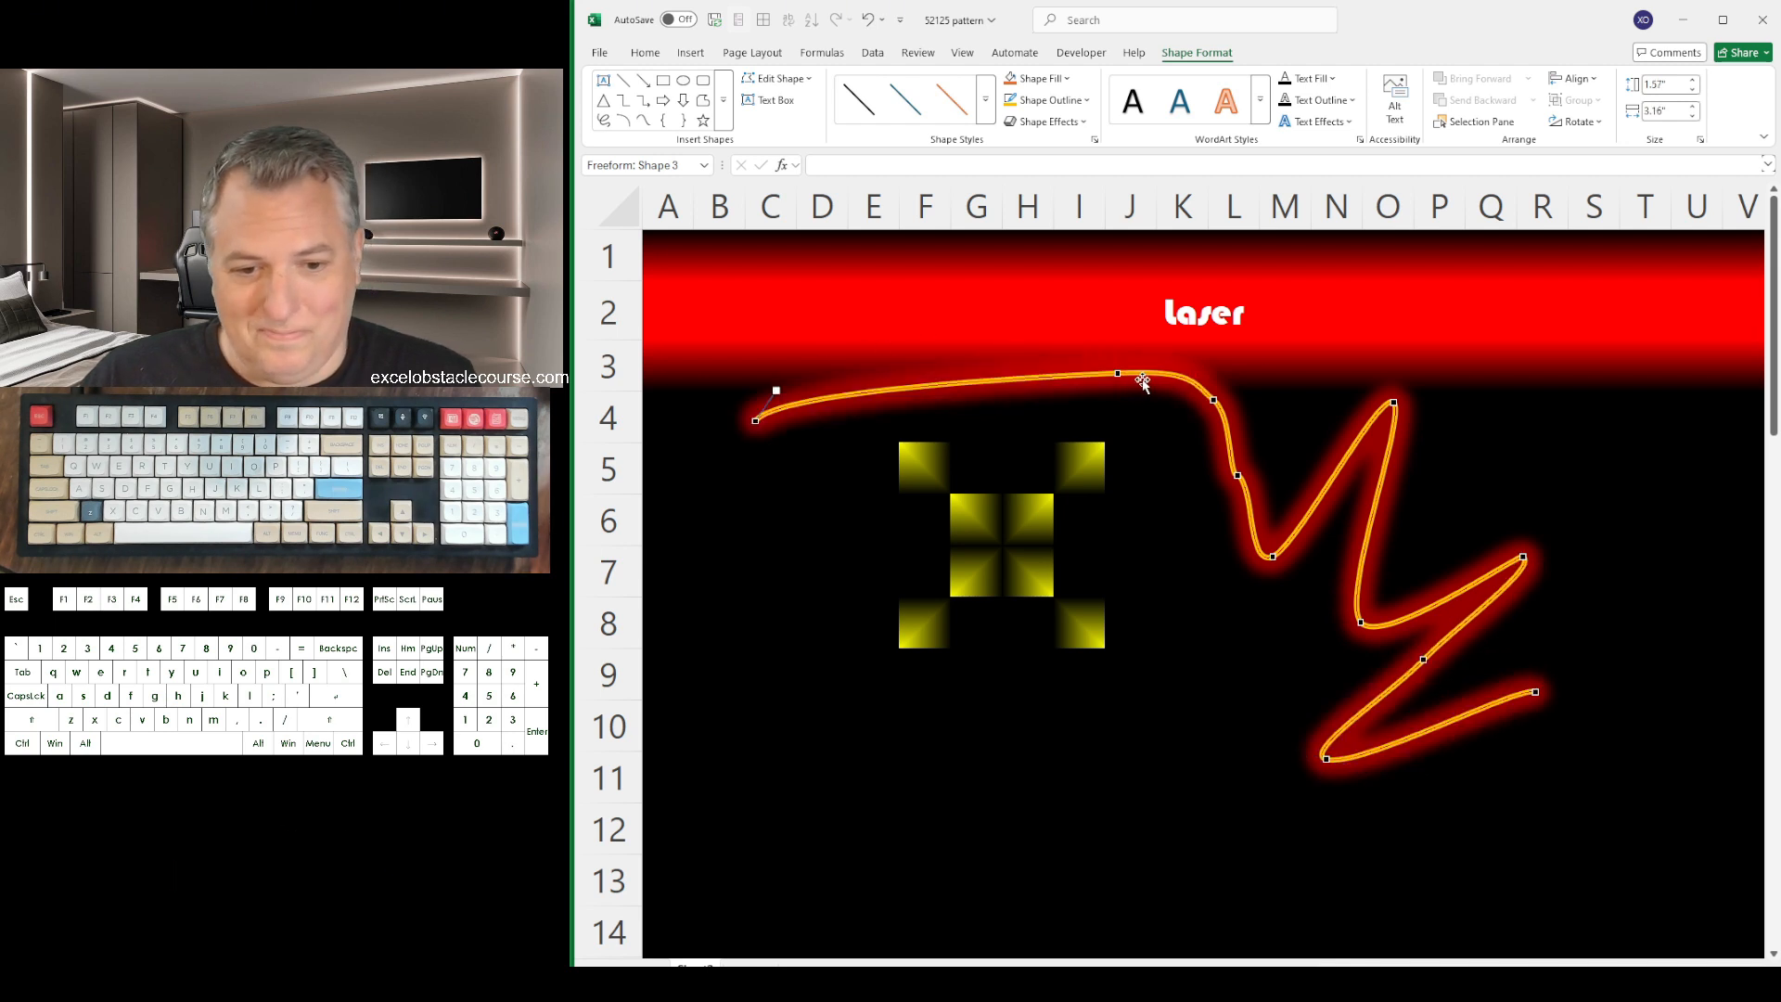
drag(1119, 375, 1124, 404)
click(1234, 647)
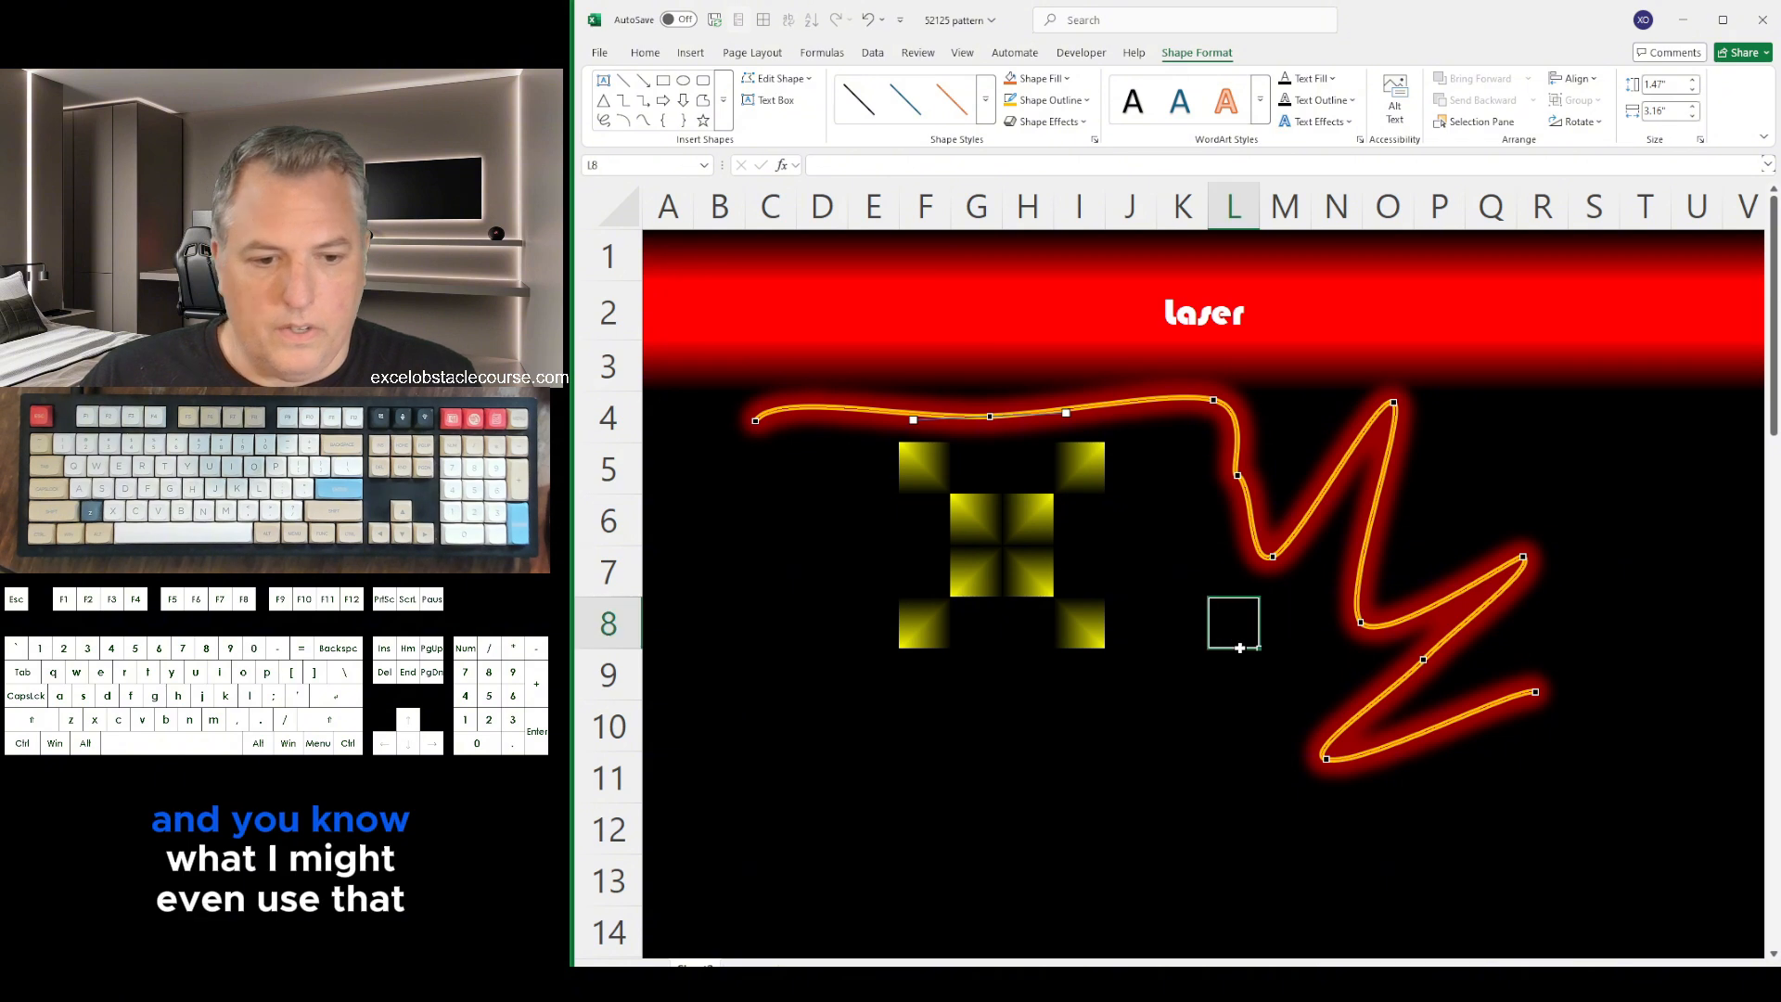